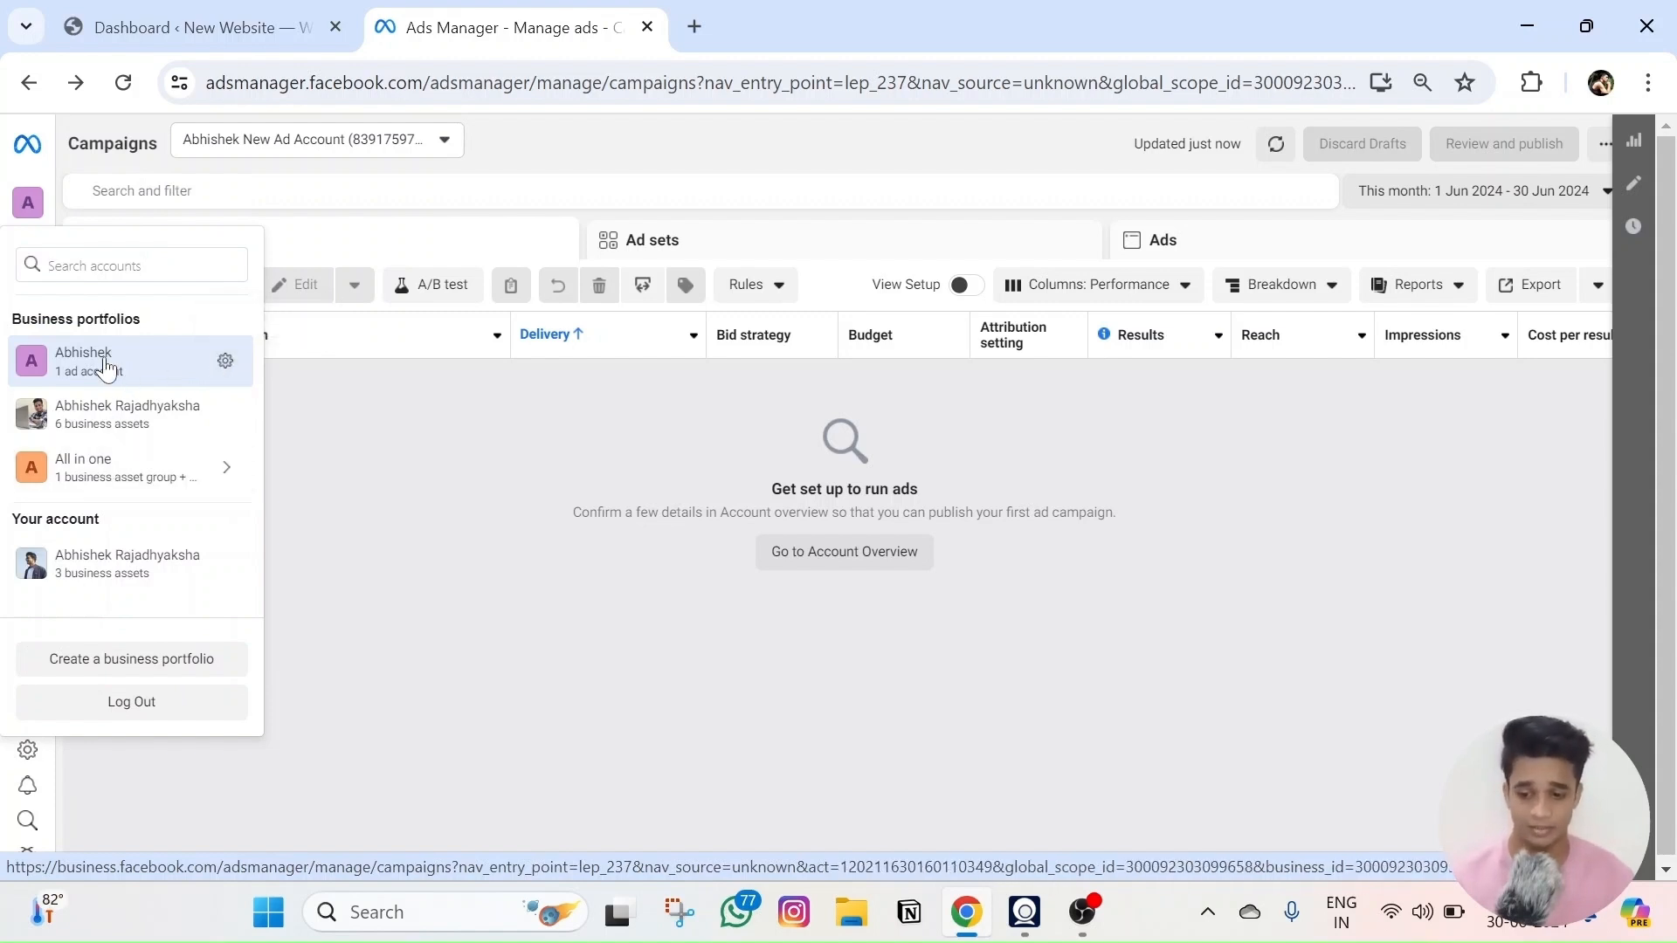
- Open the business settings of the portfolio with one ad account and go to its Datasets under Data sources
left_click(225, 361)
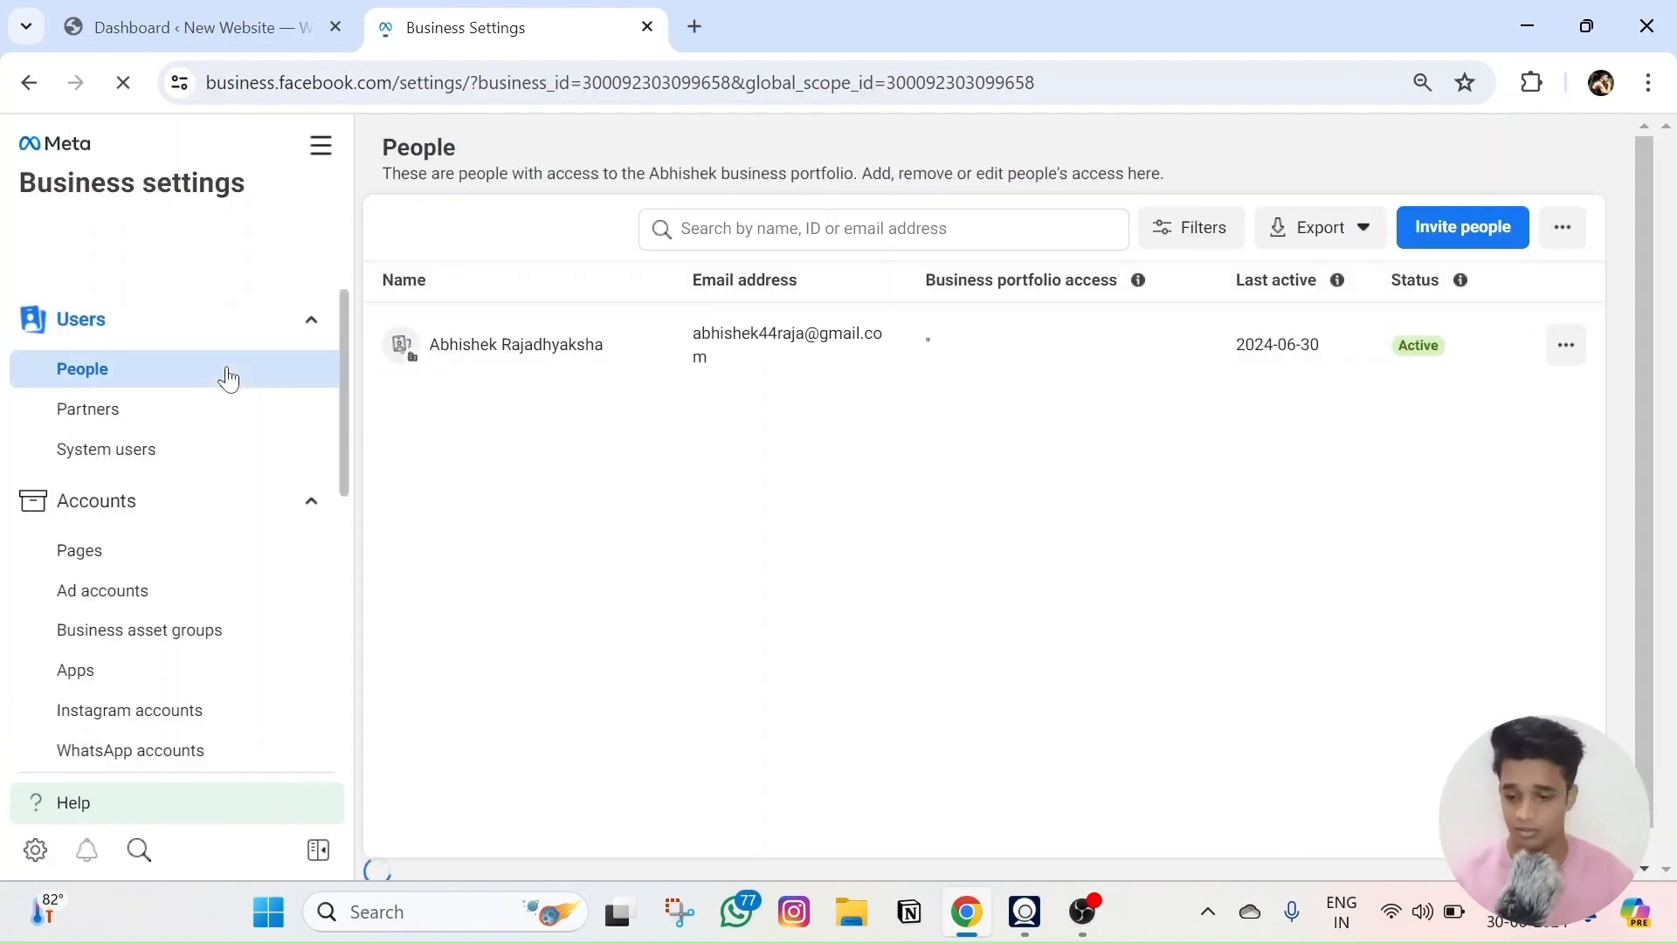
scroll(150, 542, "down", 2)
scroll(140, 559, "down", 3)
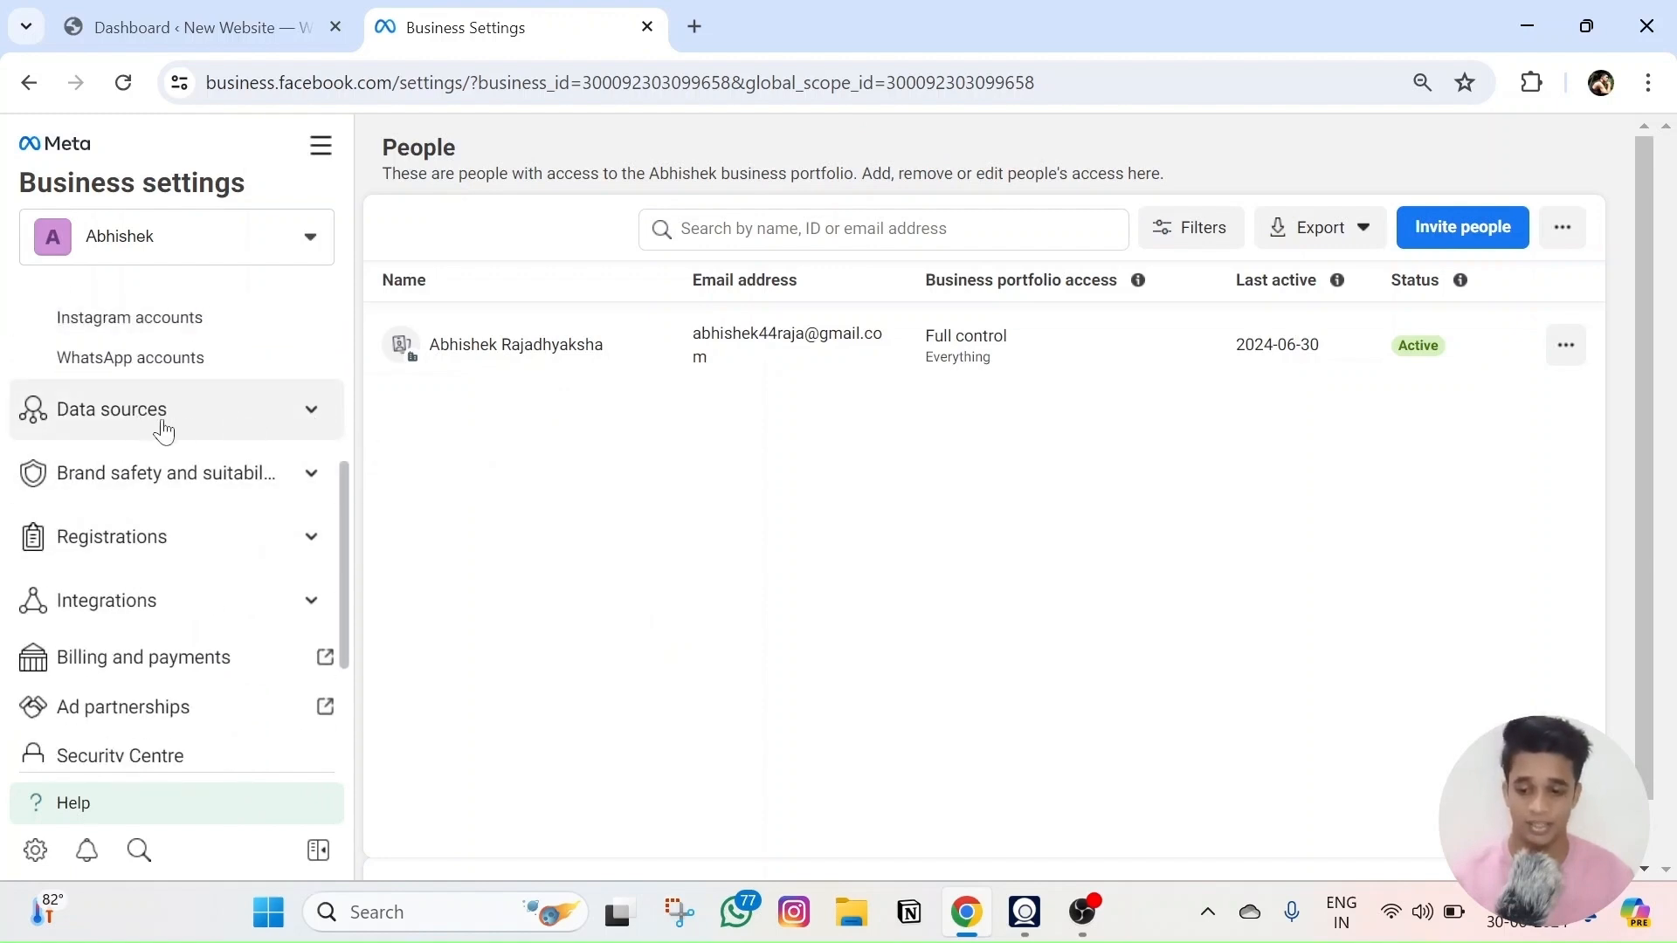
left_click(307, 417)
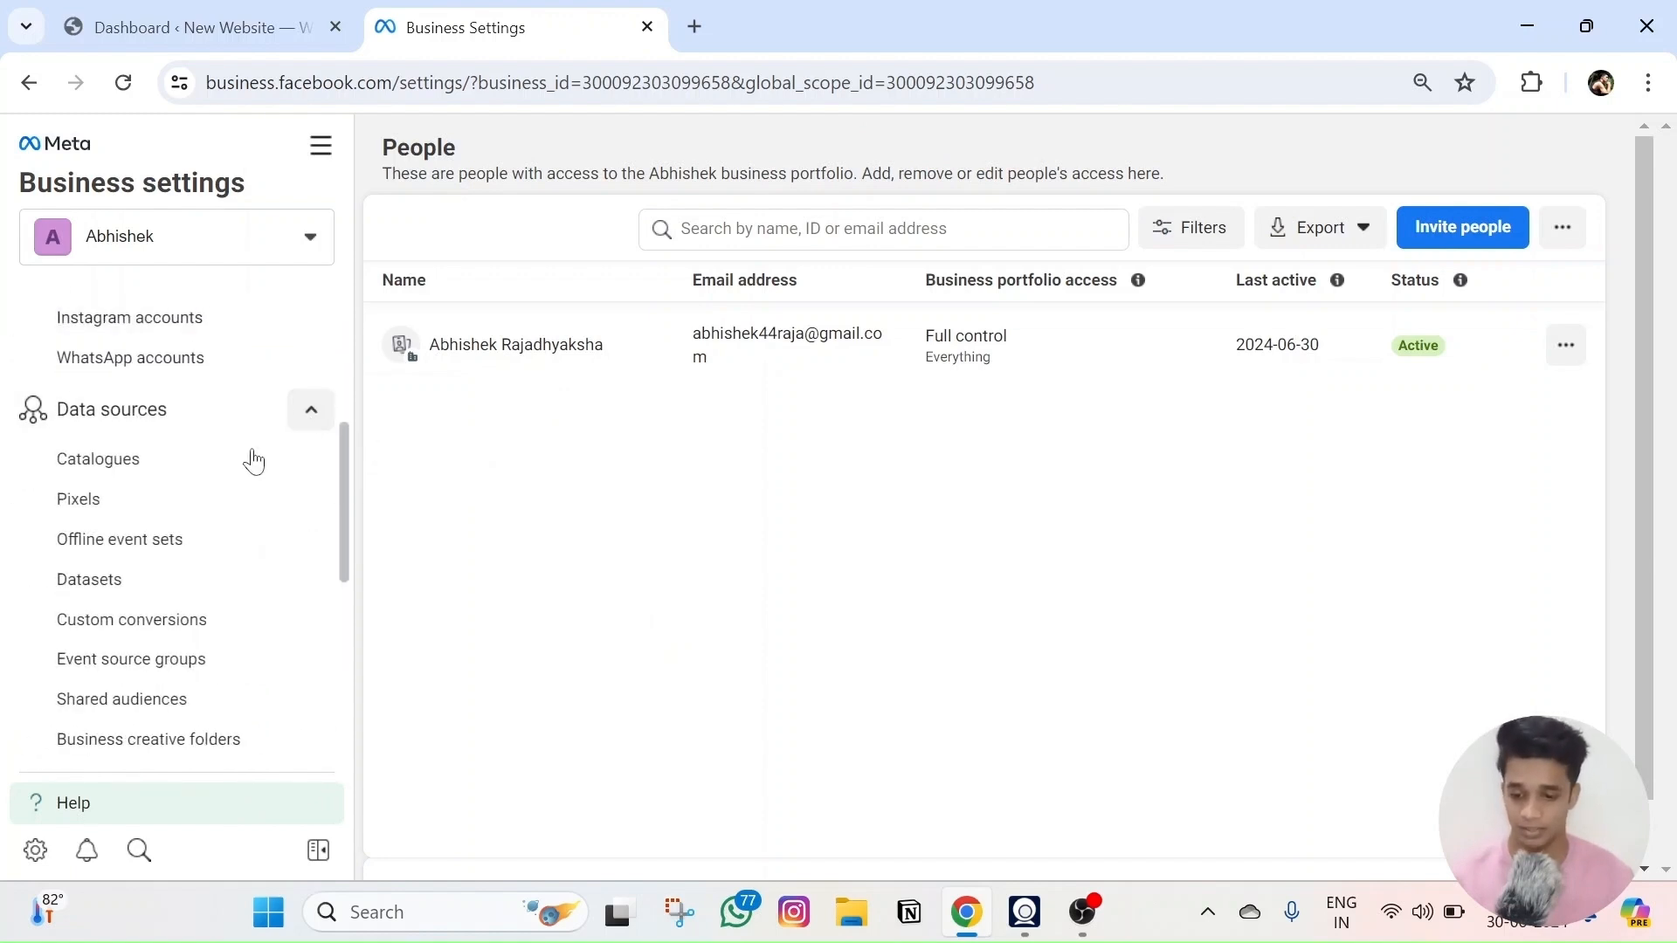
left_click(73, 513)
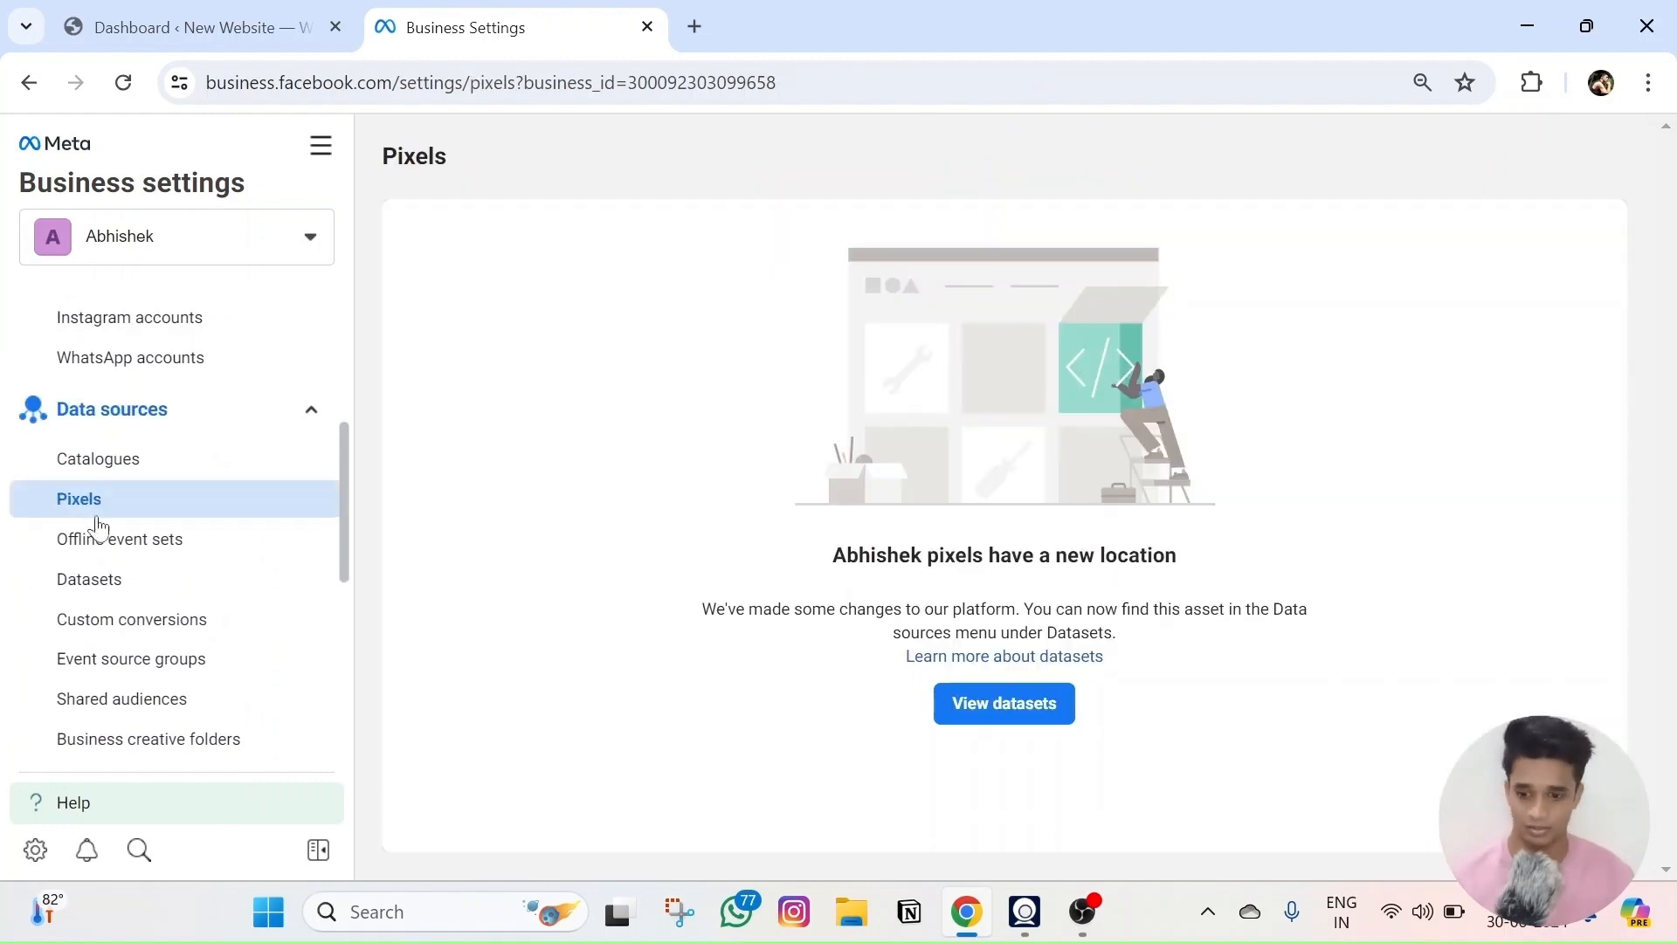
left_click(96, 588)
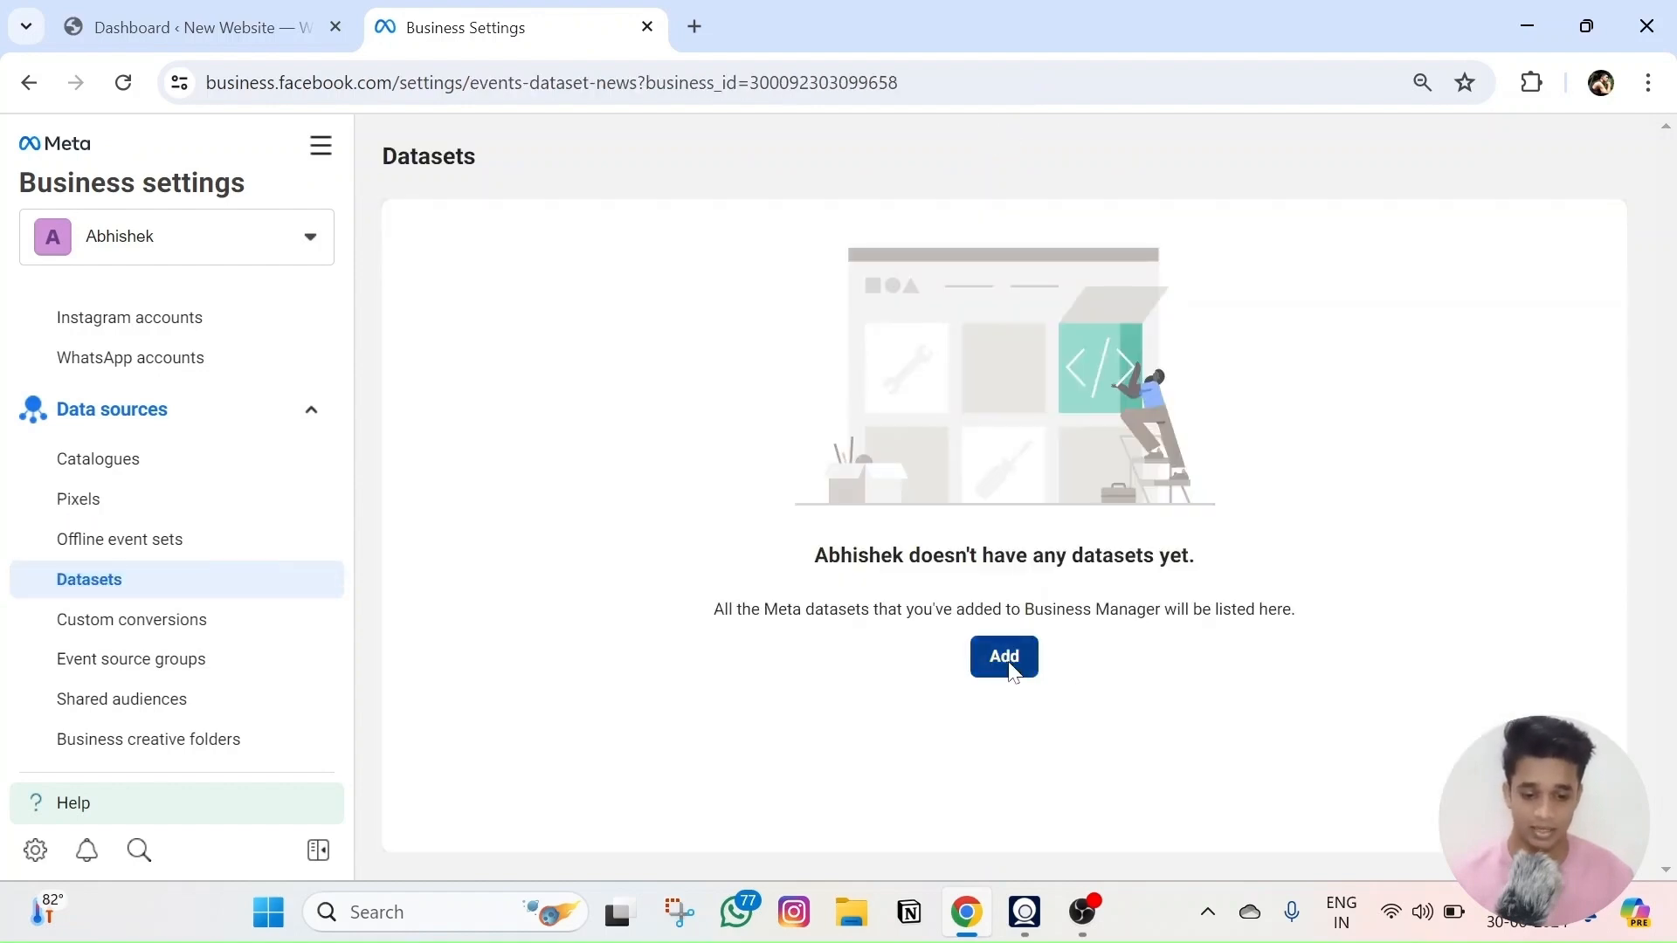
- Create a new dataset named "Digital Strategist Abhi Pixel"
left_click(1006, 662)
left_click(959, 555)
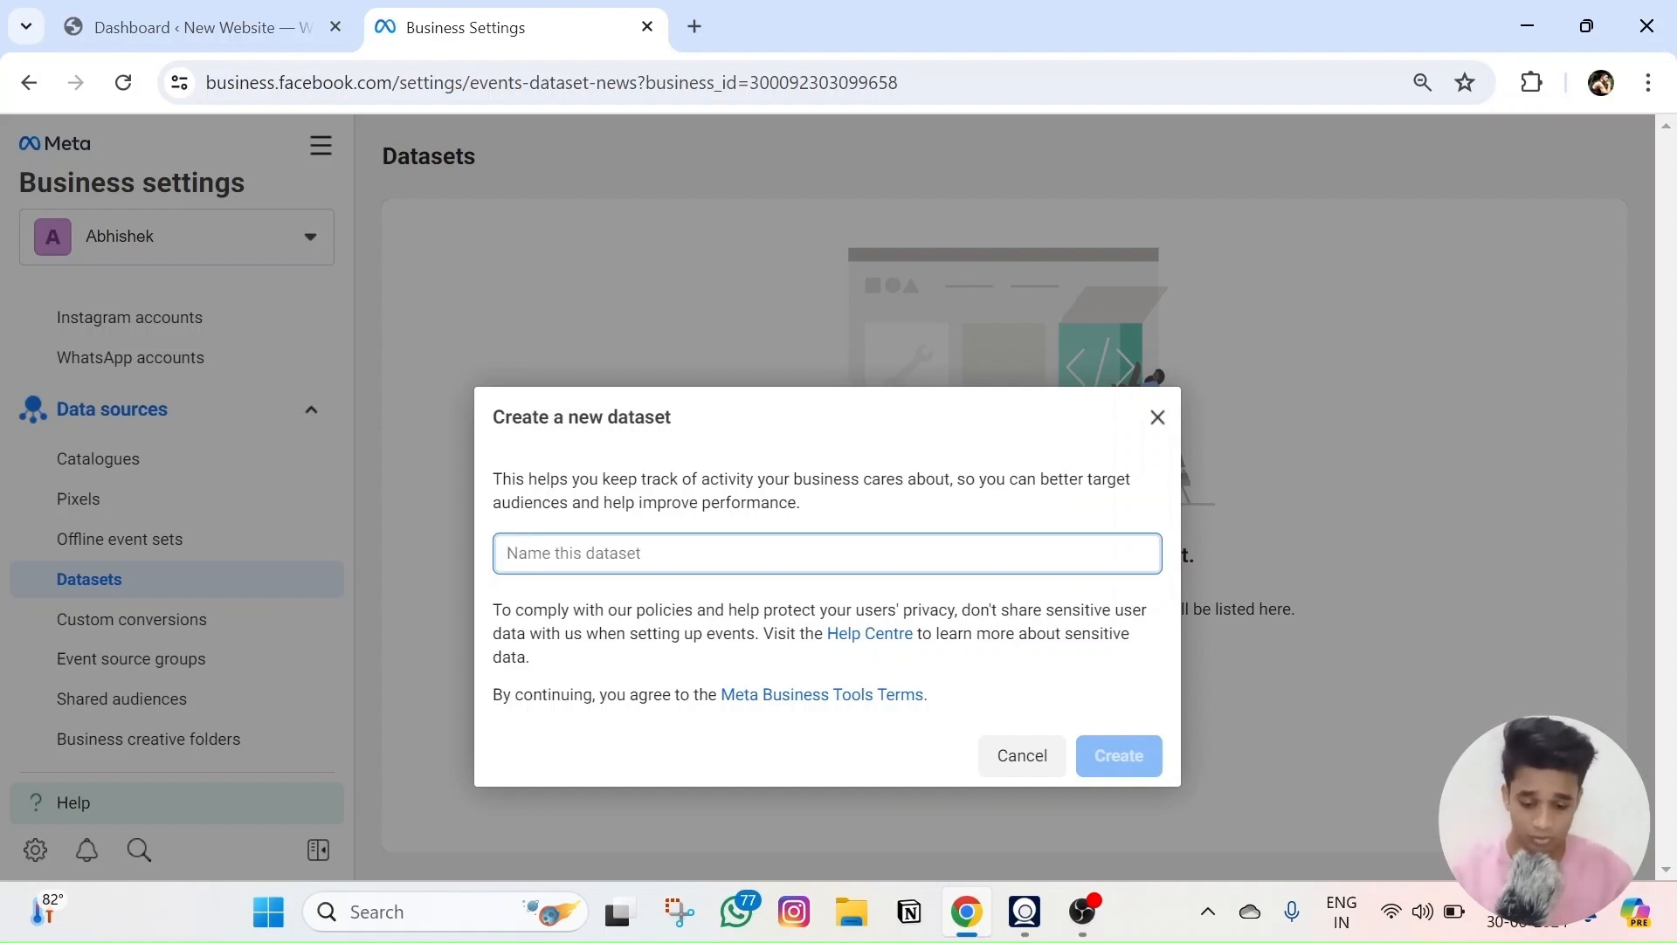
type("Abhishek Pixel")
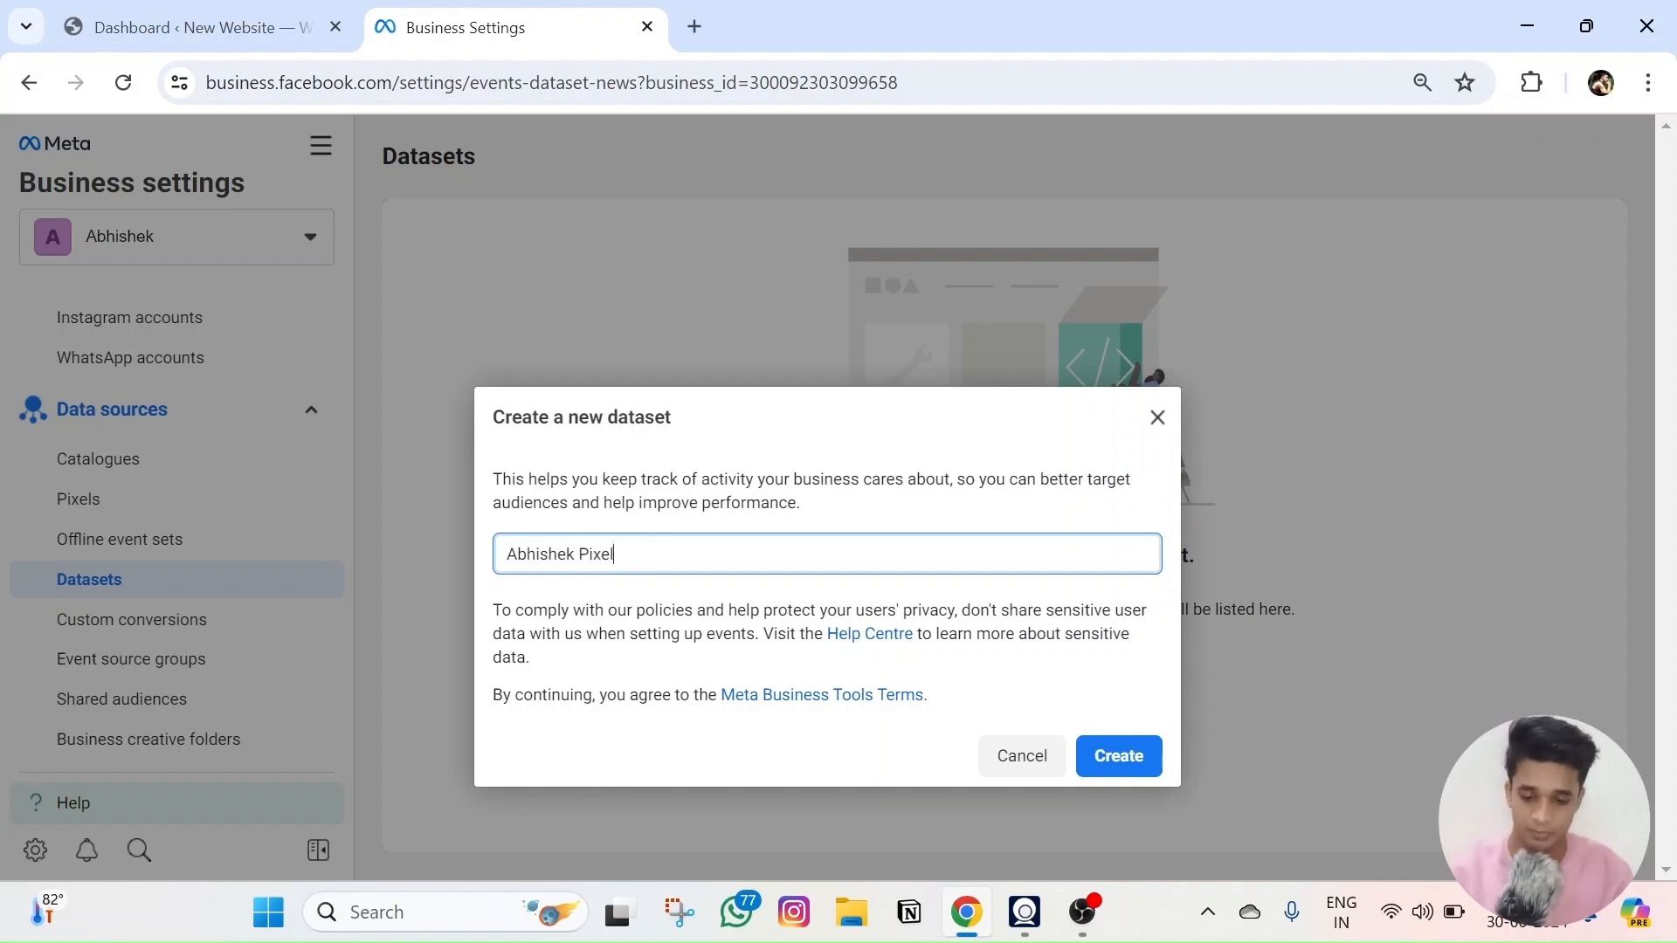
key("ctrl+a")
key("BackSpace")
type("Digital Strategist Abh")
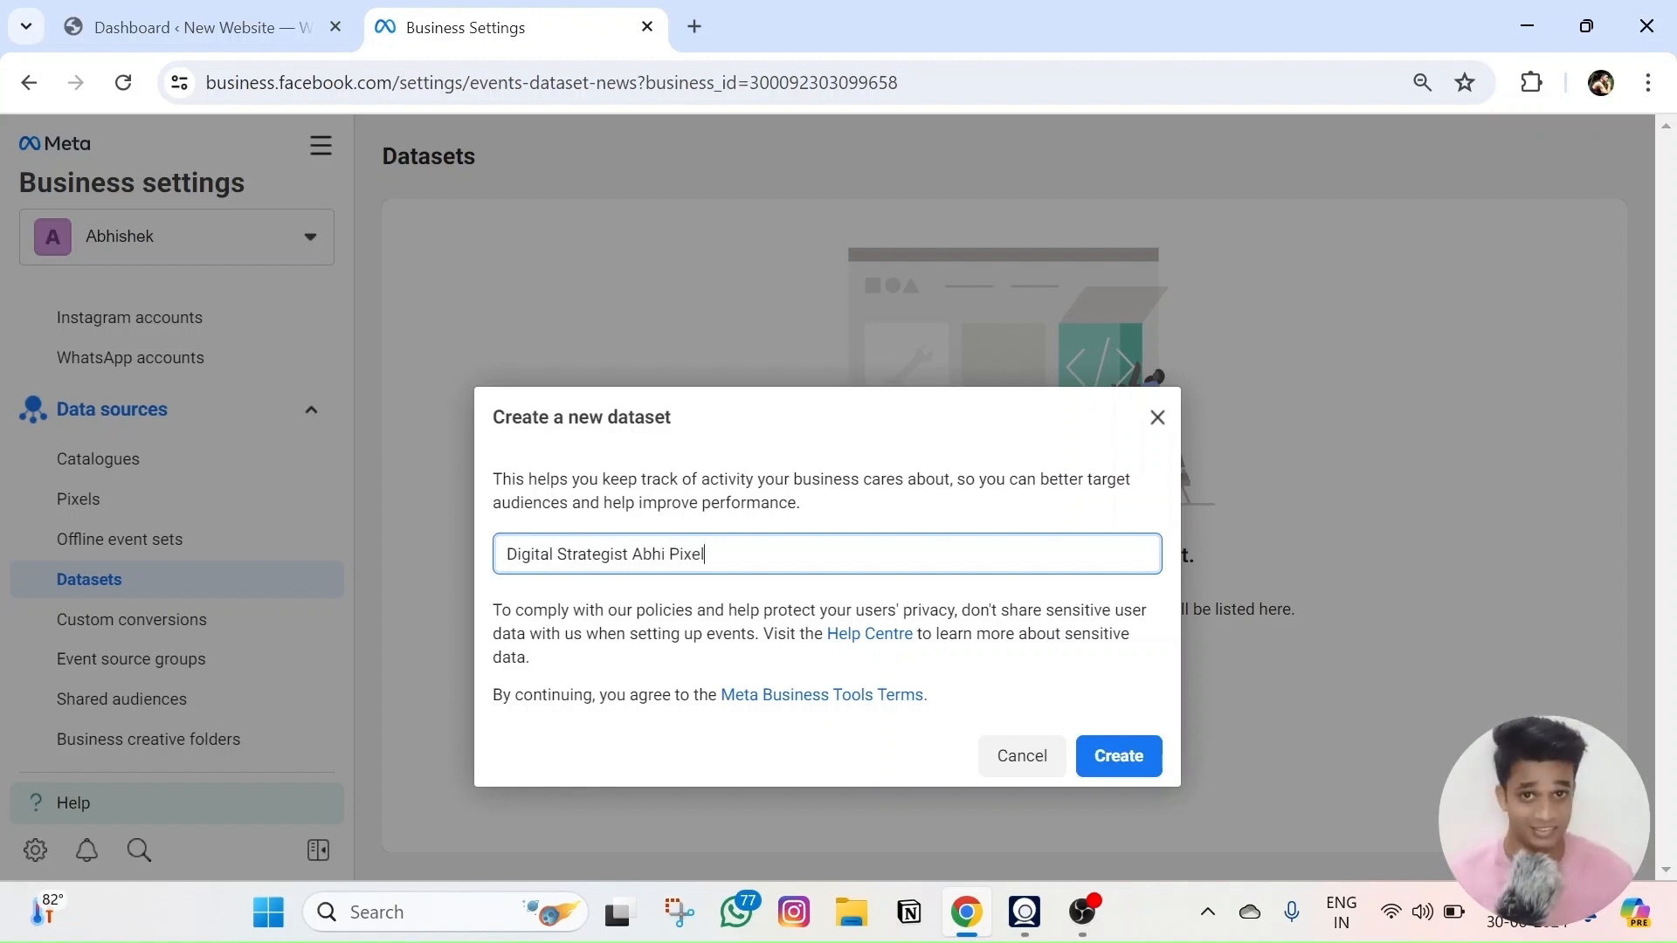
left_click(1133, 758)
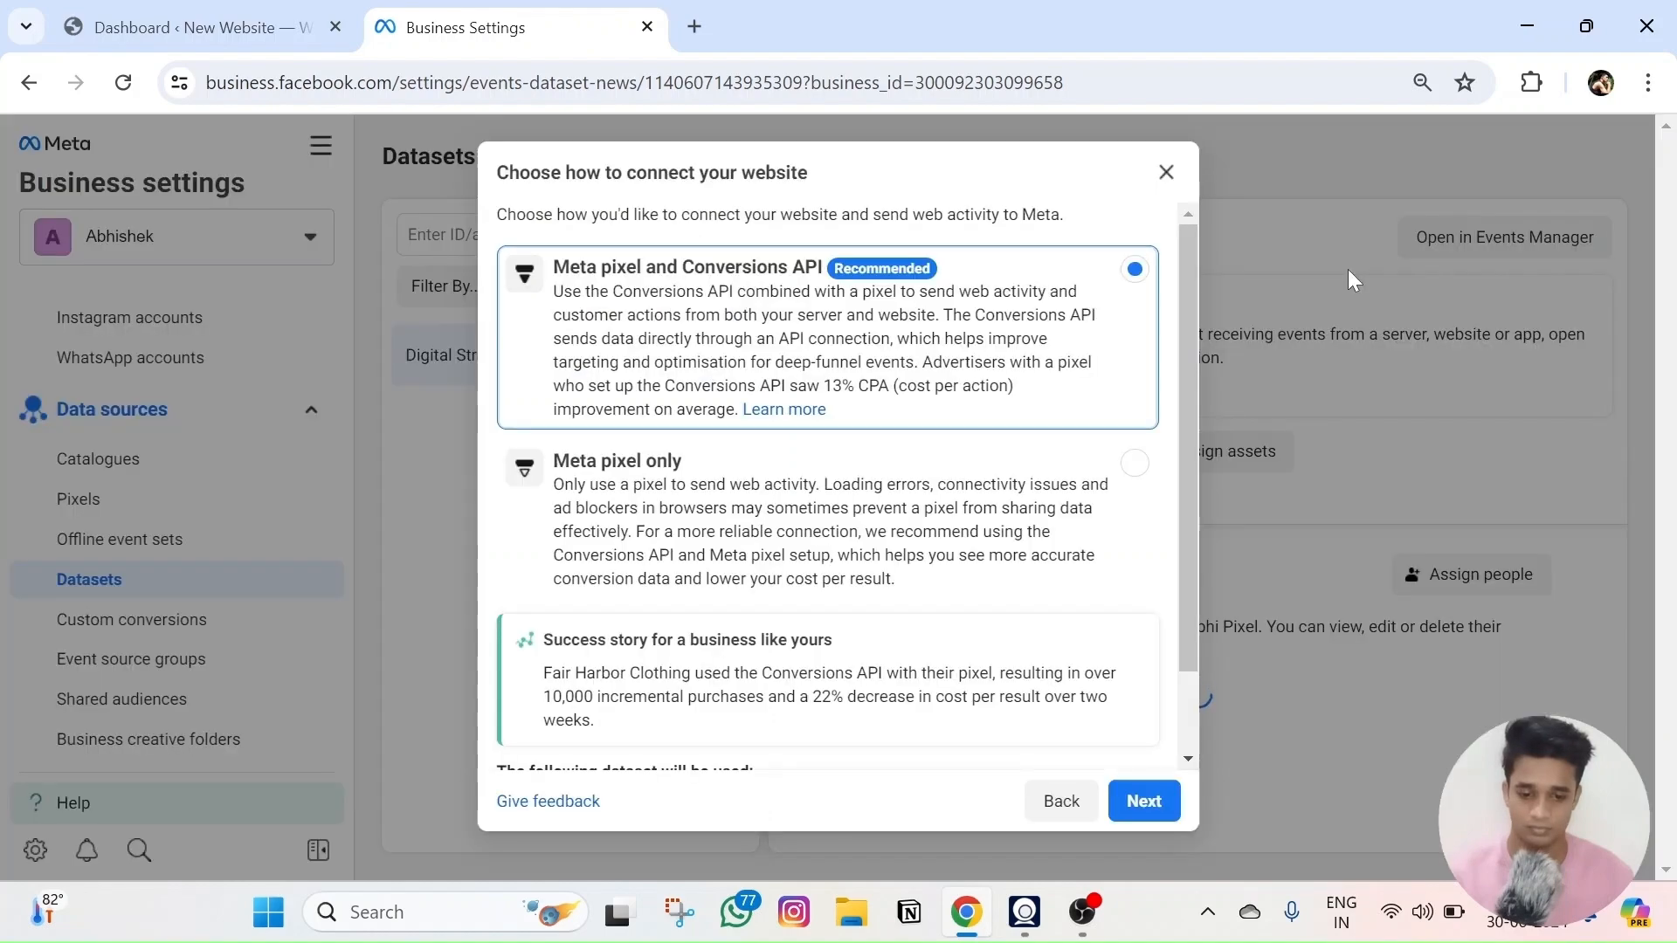
- View the base code for a manually installed "Meta pixel only" connection, and close the pixel setup
scroll(931, 525, "down", 1)
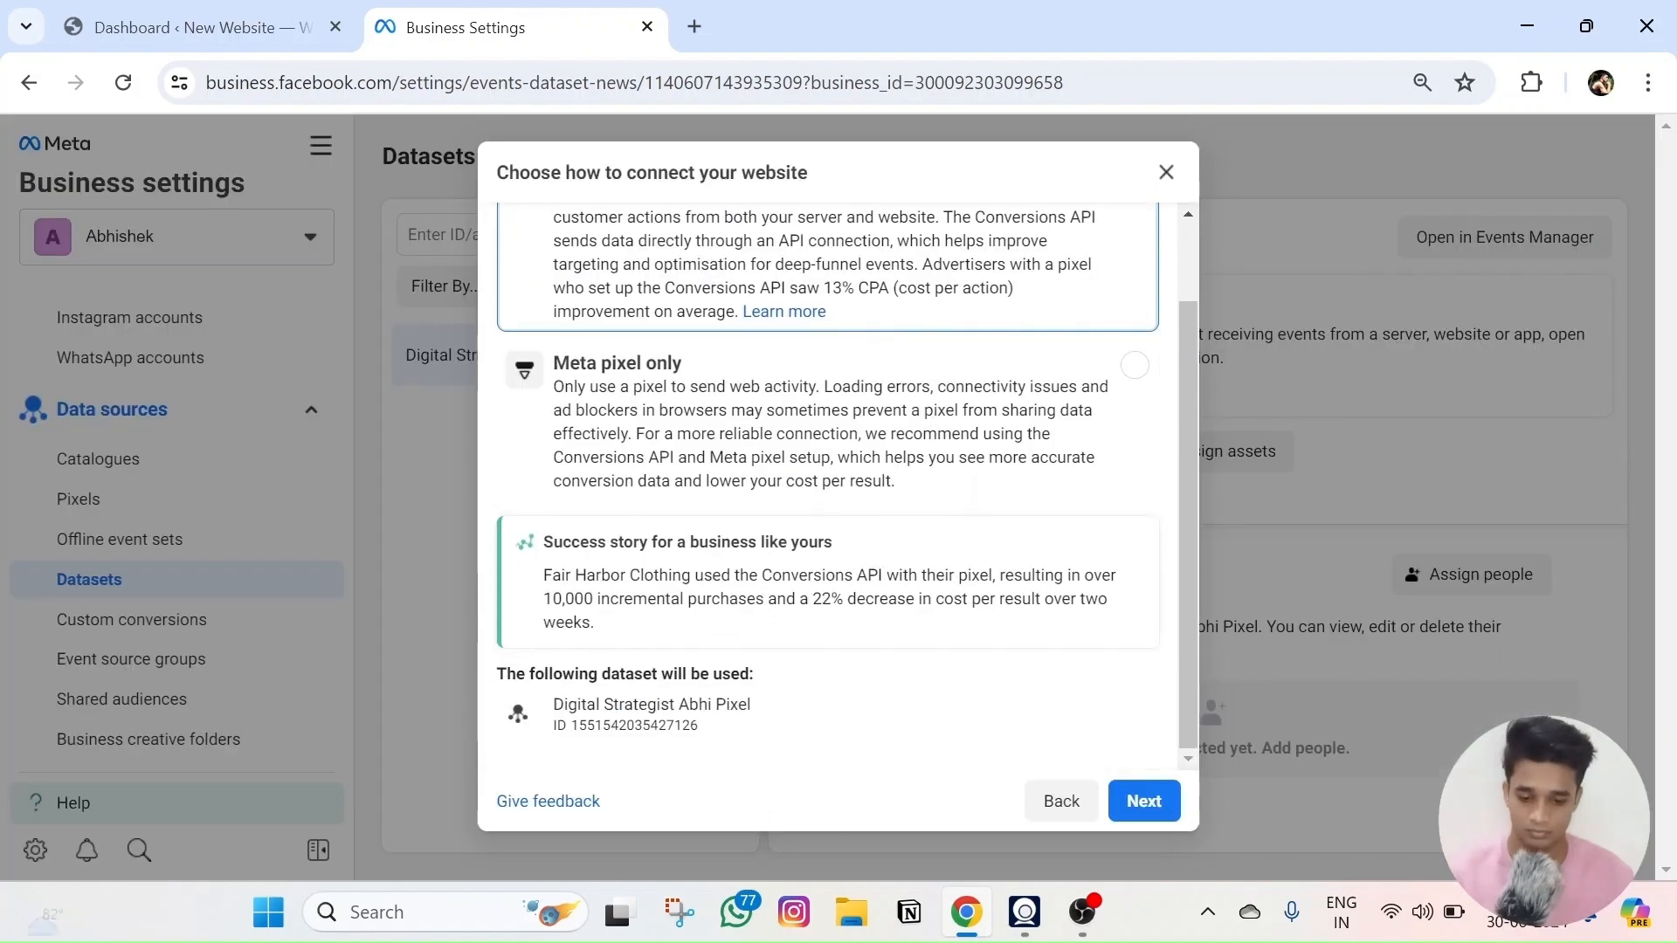
scroll(760, 594, "up", 1)
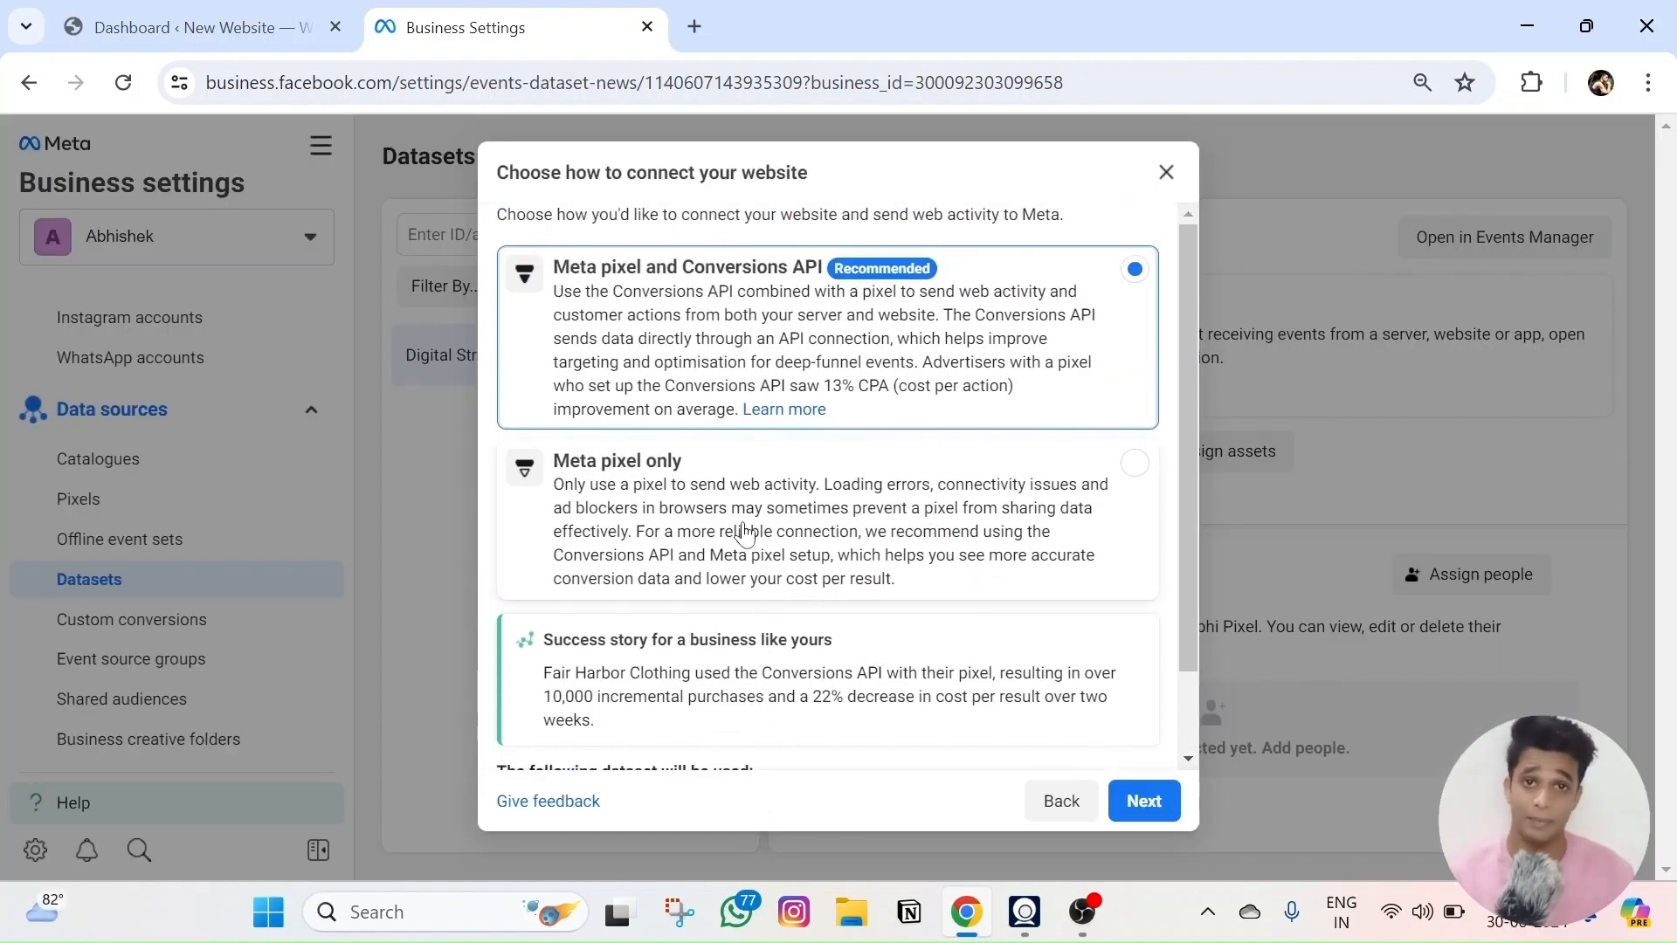
left_click(744, 491)
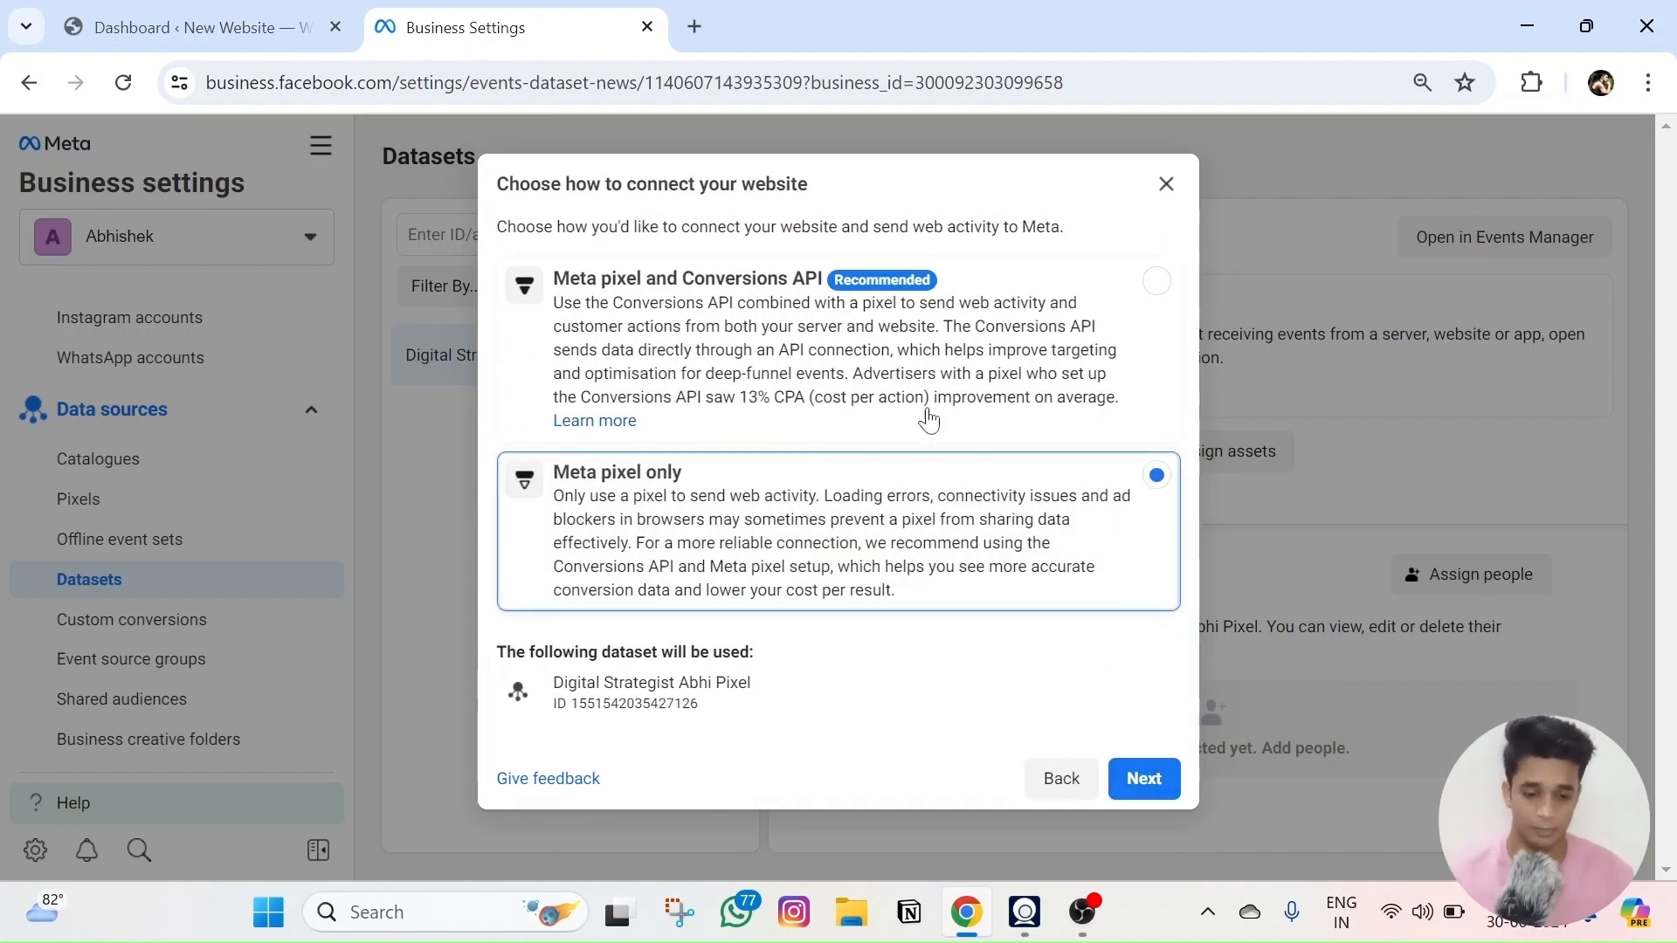
left_click(1149, 791)
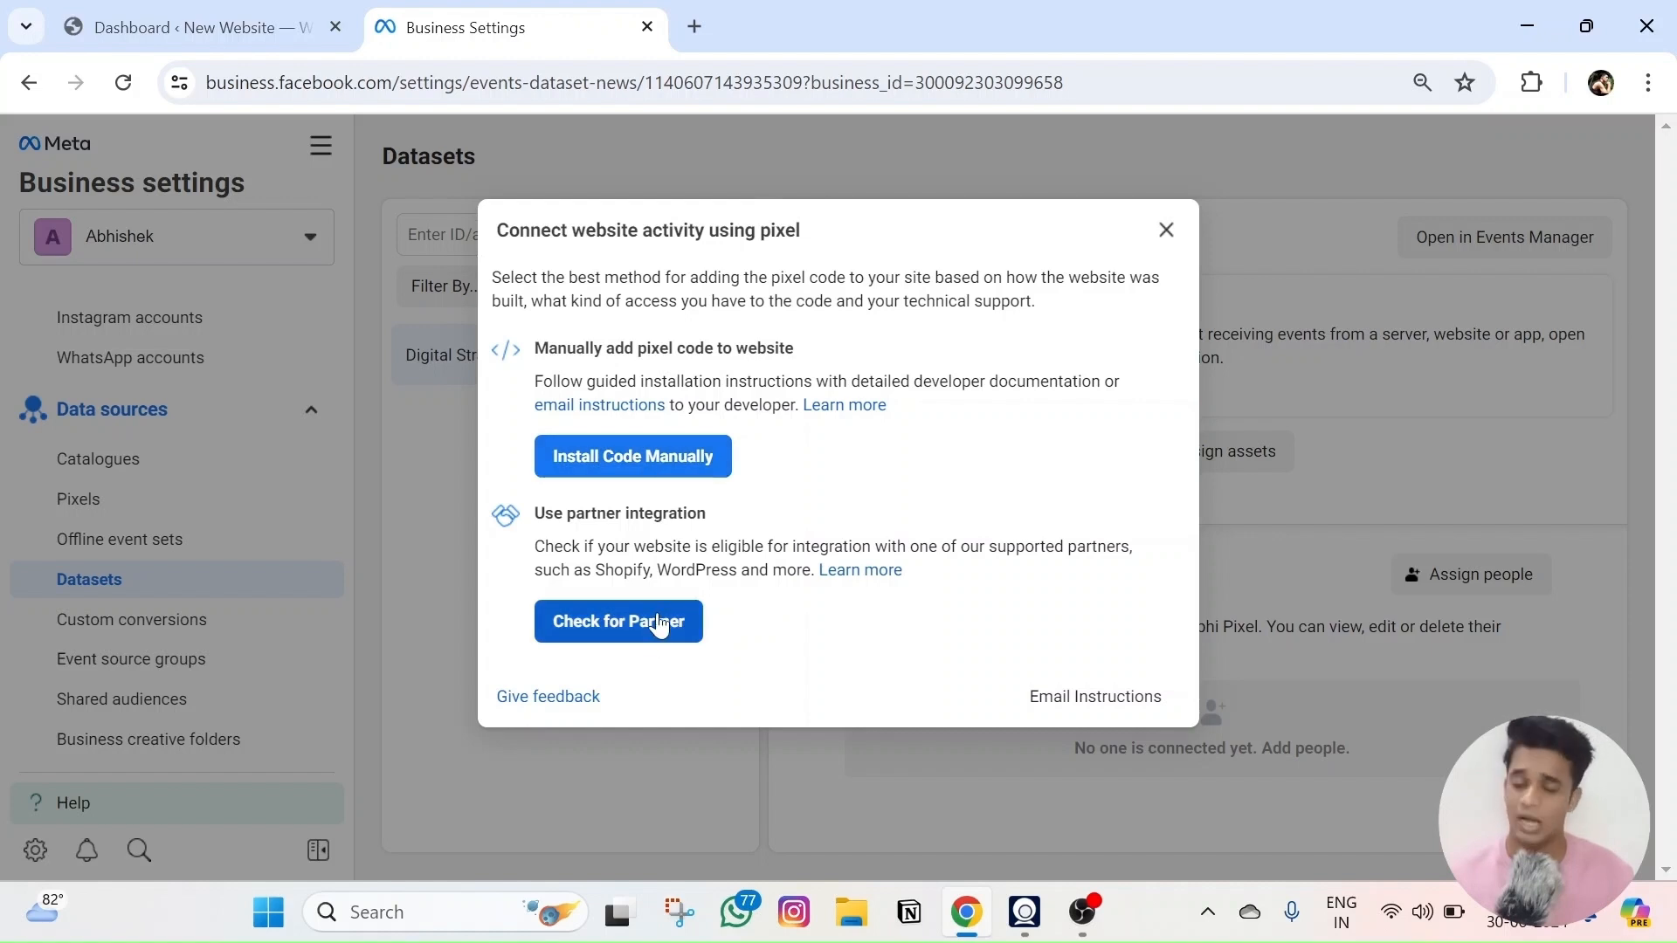
left_click(702, 476)
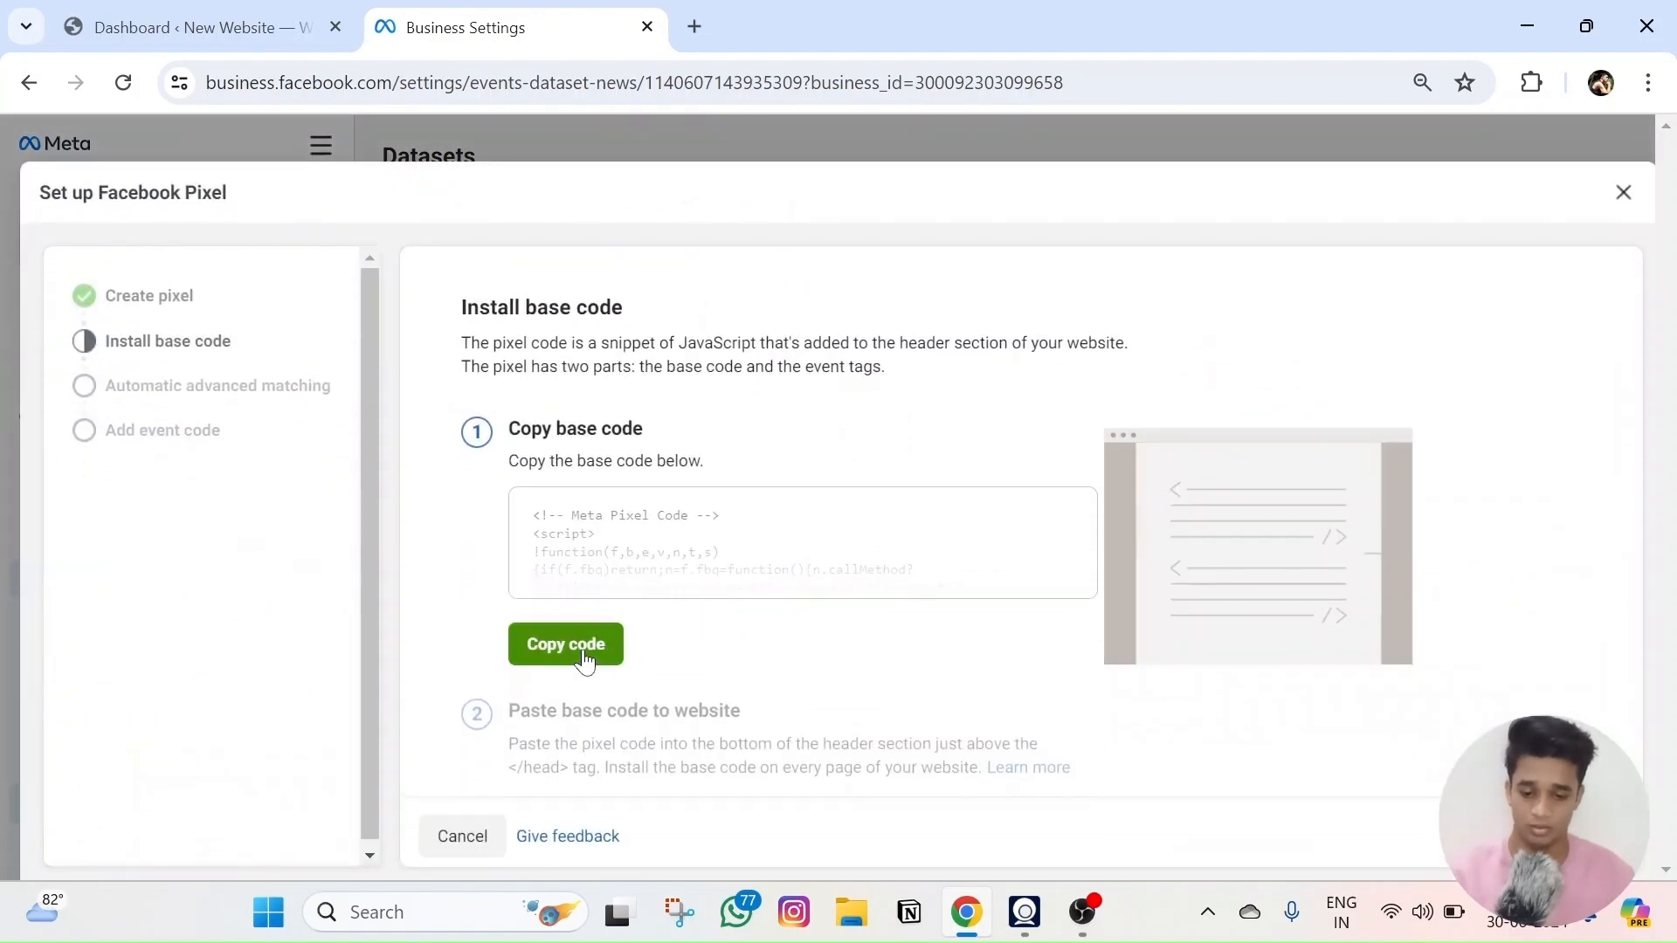
left_click(1622, 194)
- Switch to the WordPress dashboard and open the Add New Plugin page in a new browser tab
left_click(218, 26)
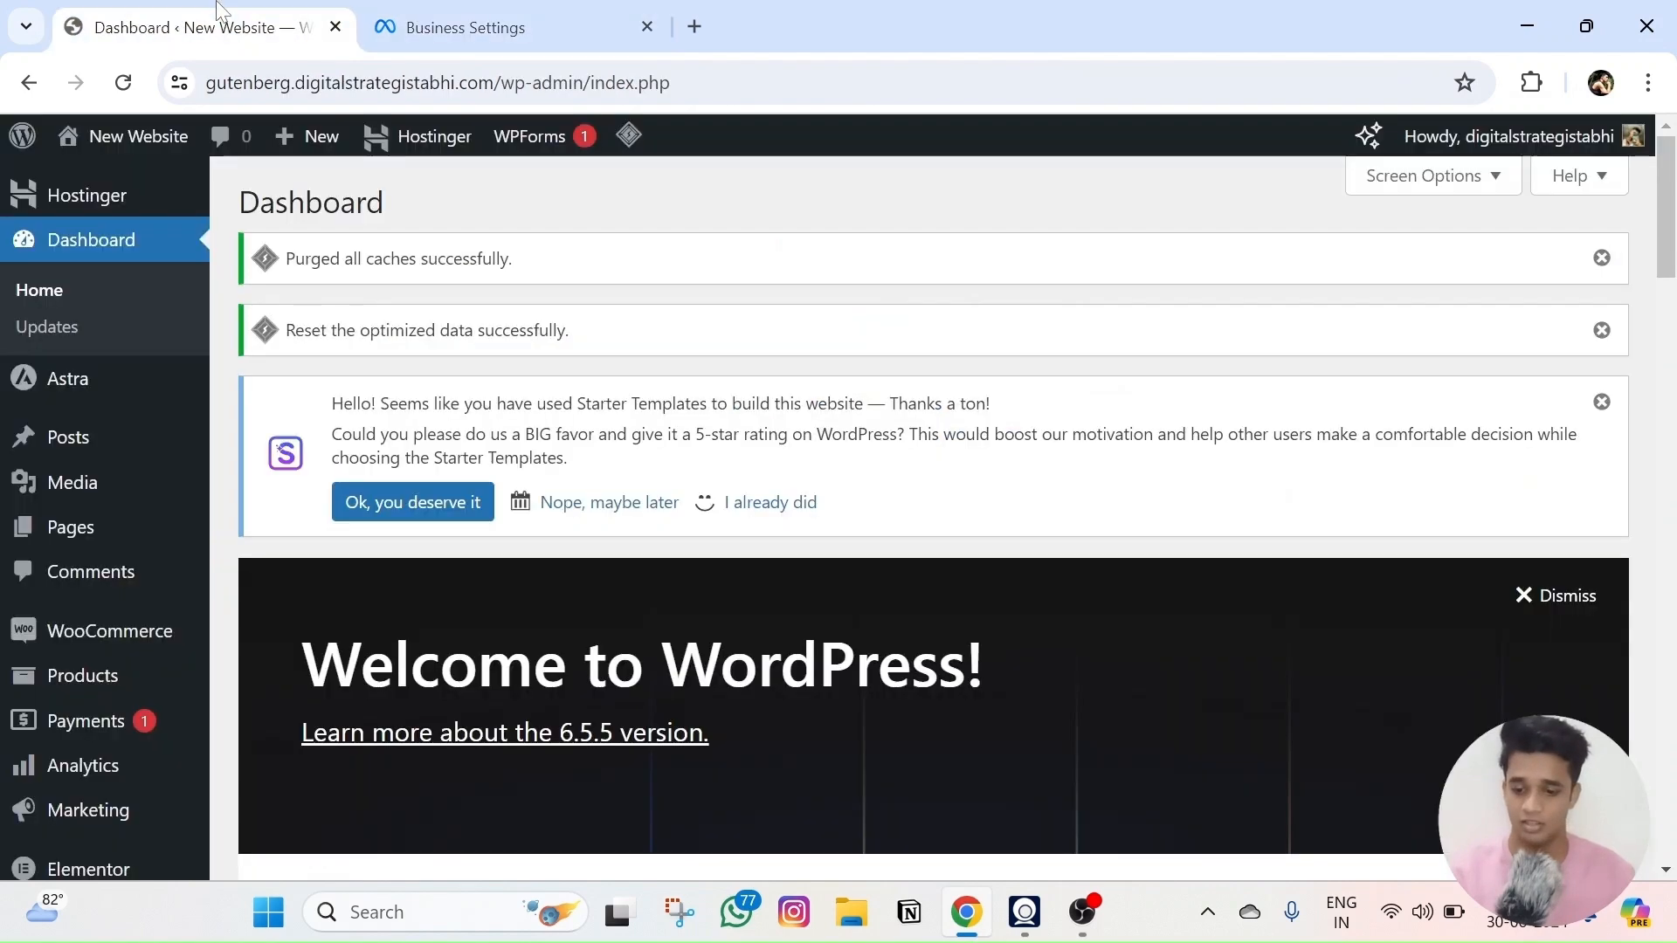
scroll(82, 610, "down", 1)
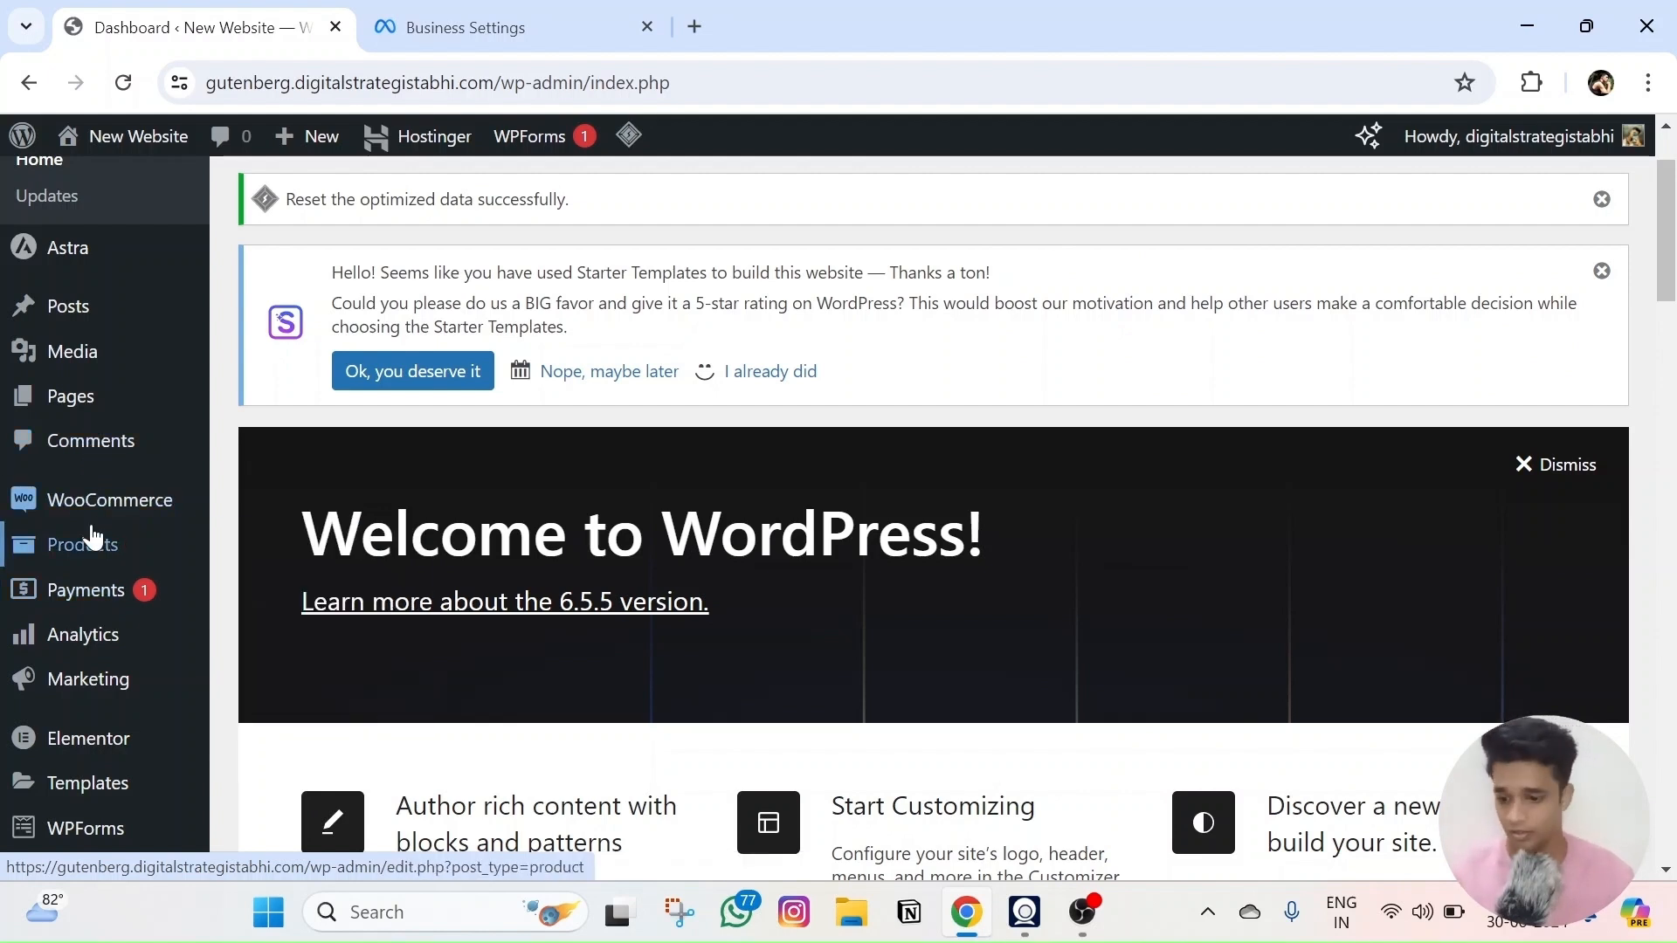
scroll(83, 636, "down", 1)
scroll(88, 612, "up", 1)
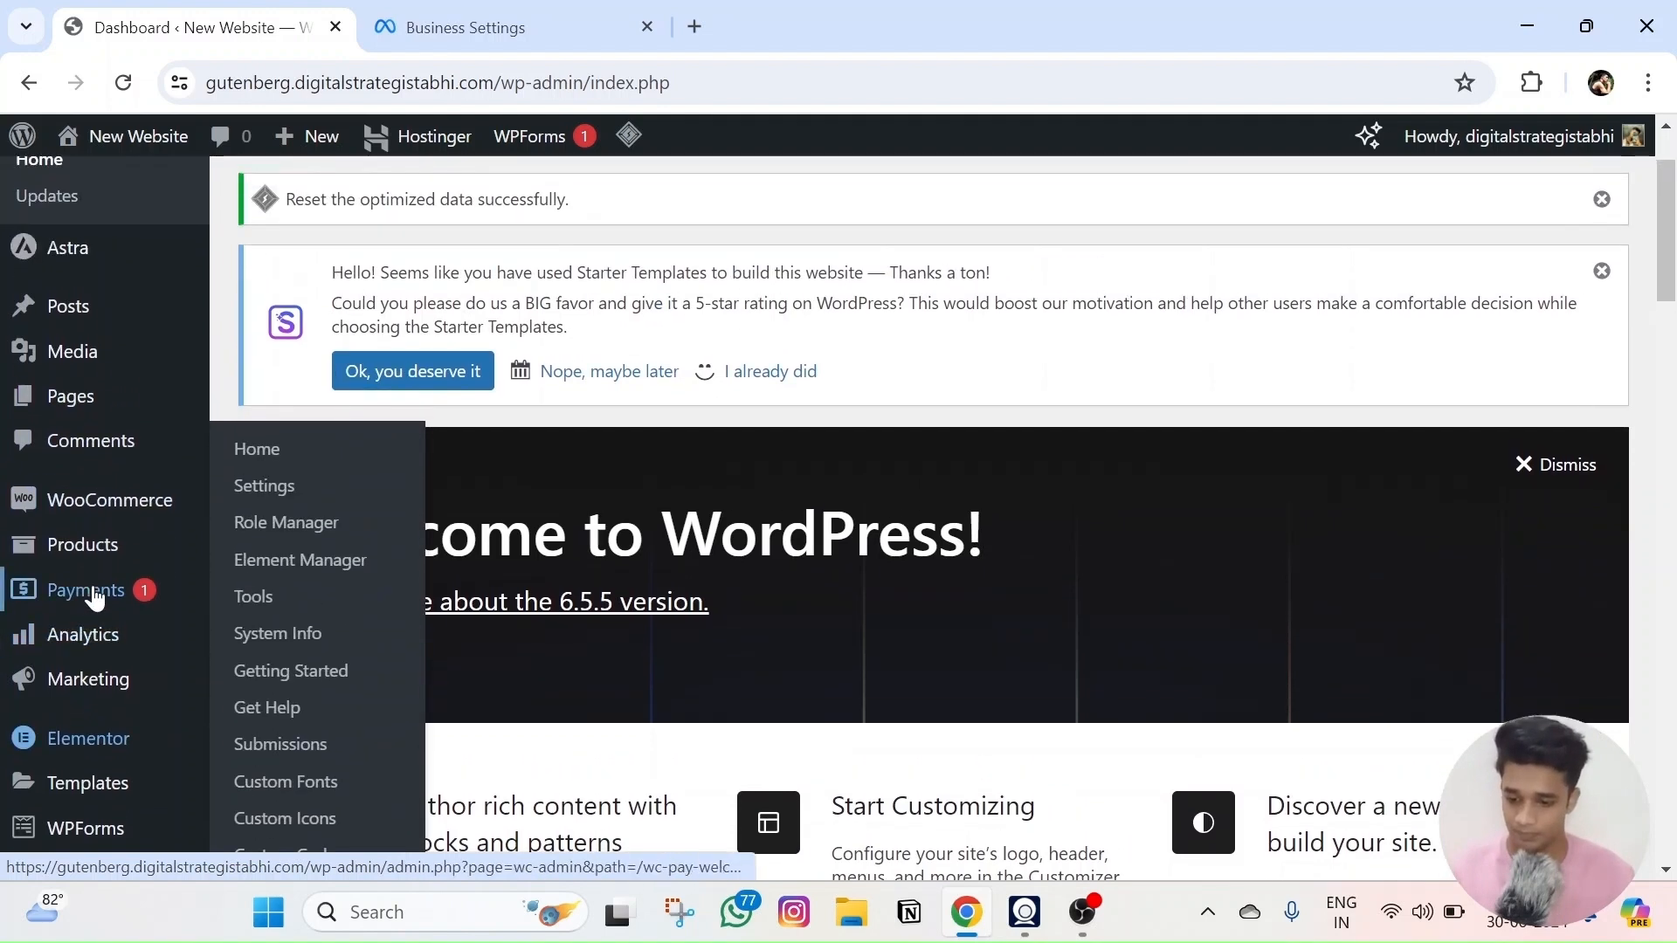
scroll(92, 567, "down", 1)
mouse_move(98, 708)
scroll(99, 707, "down", 3)
mouse_move(77, 612)
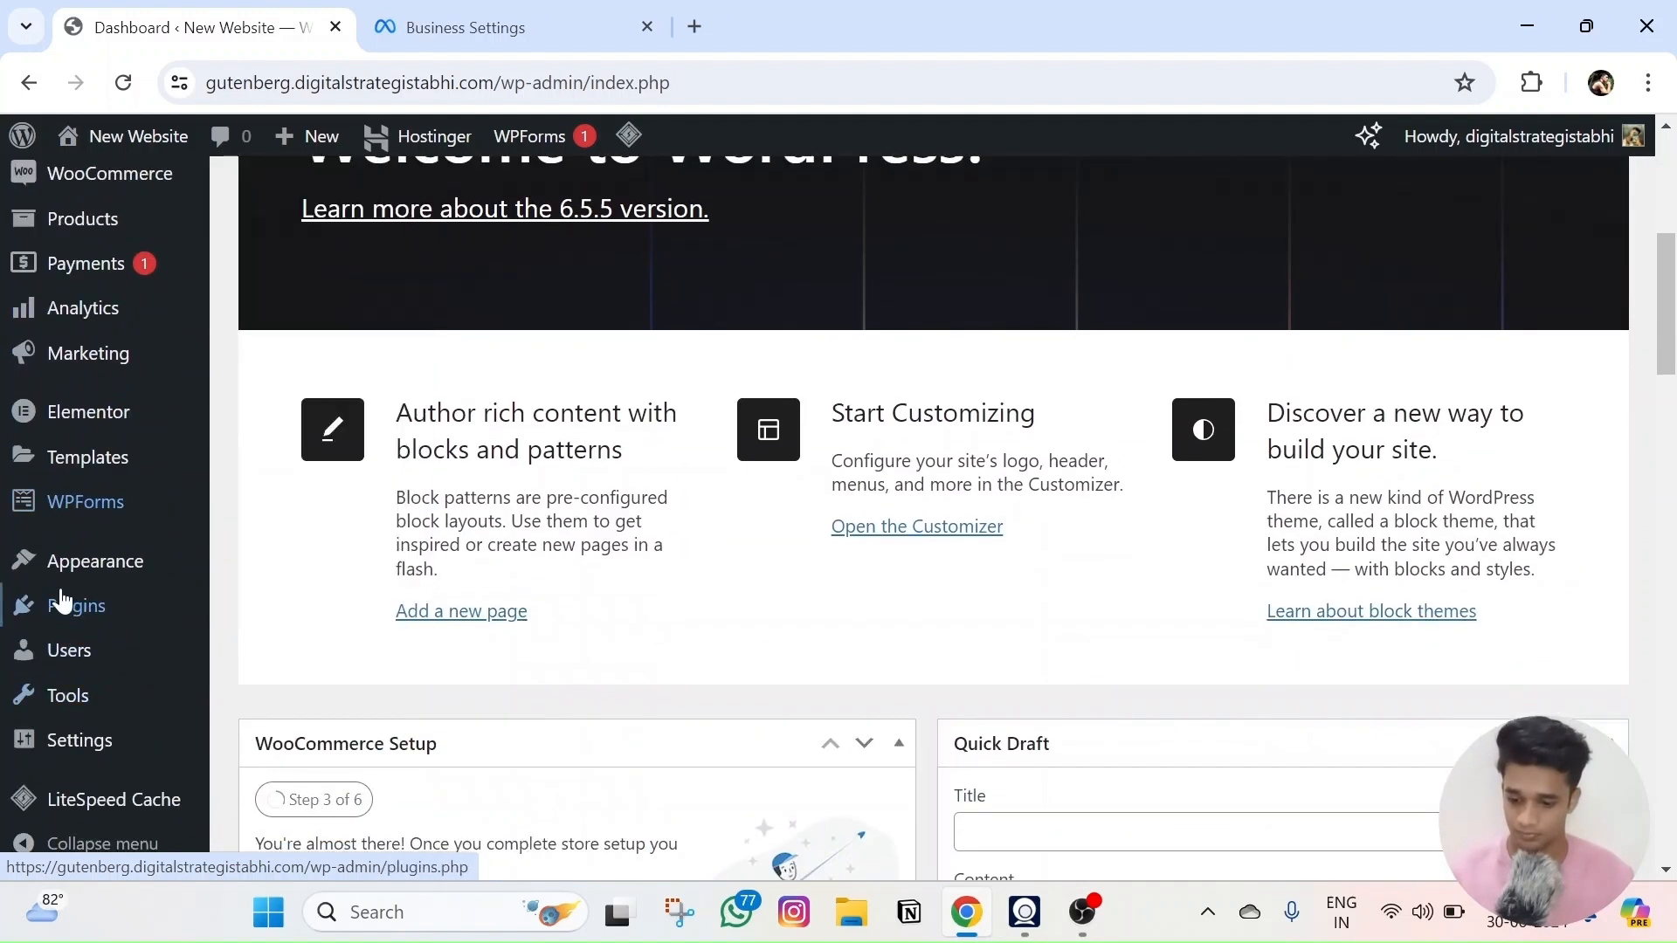
right_click(311, 651)
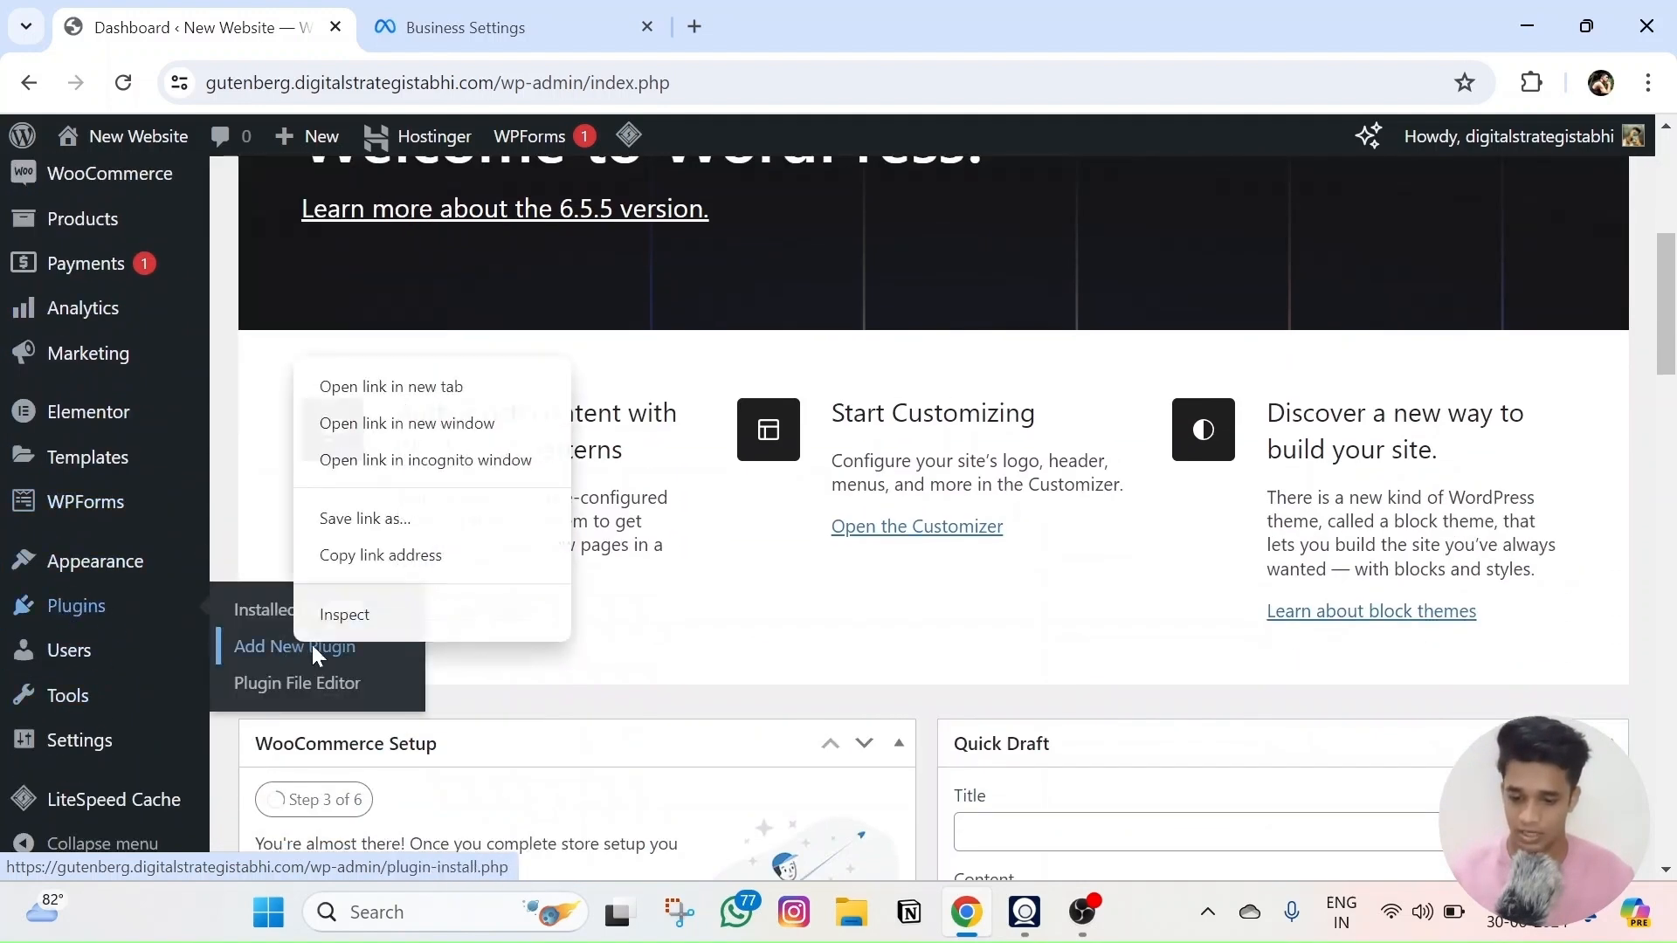
left_click(390, 386)
left_click_drag(826, 13, 538, 10)
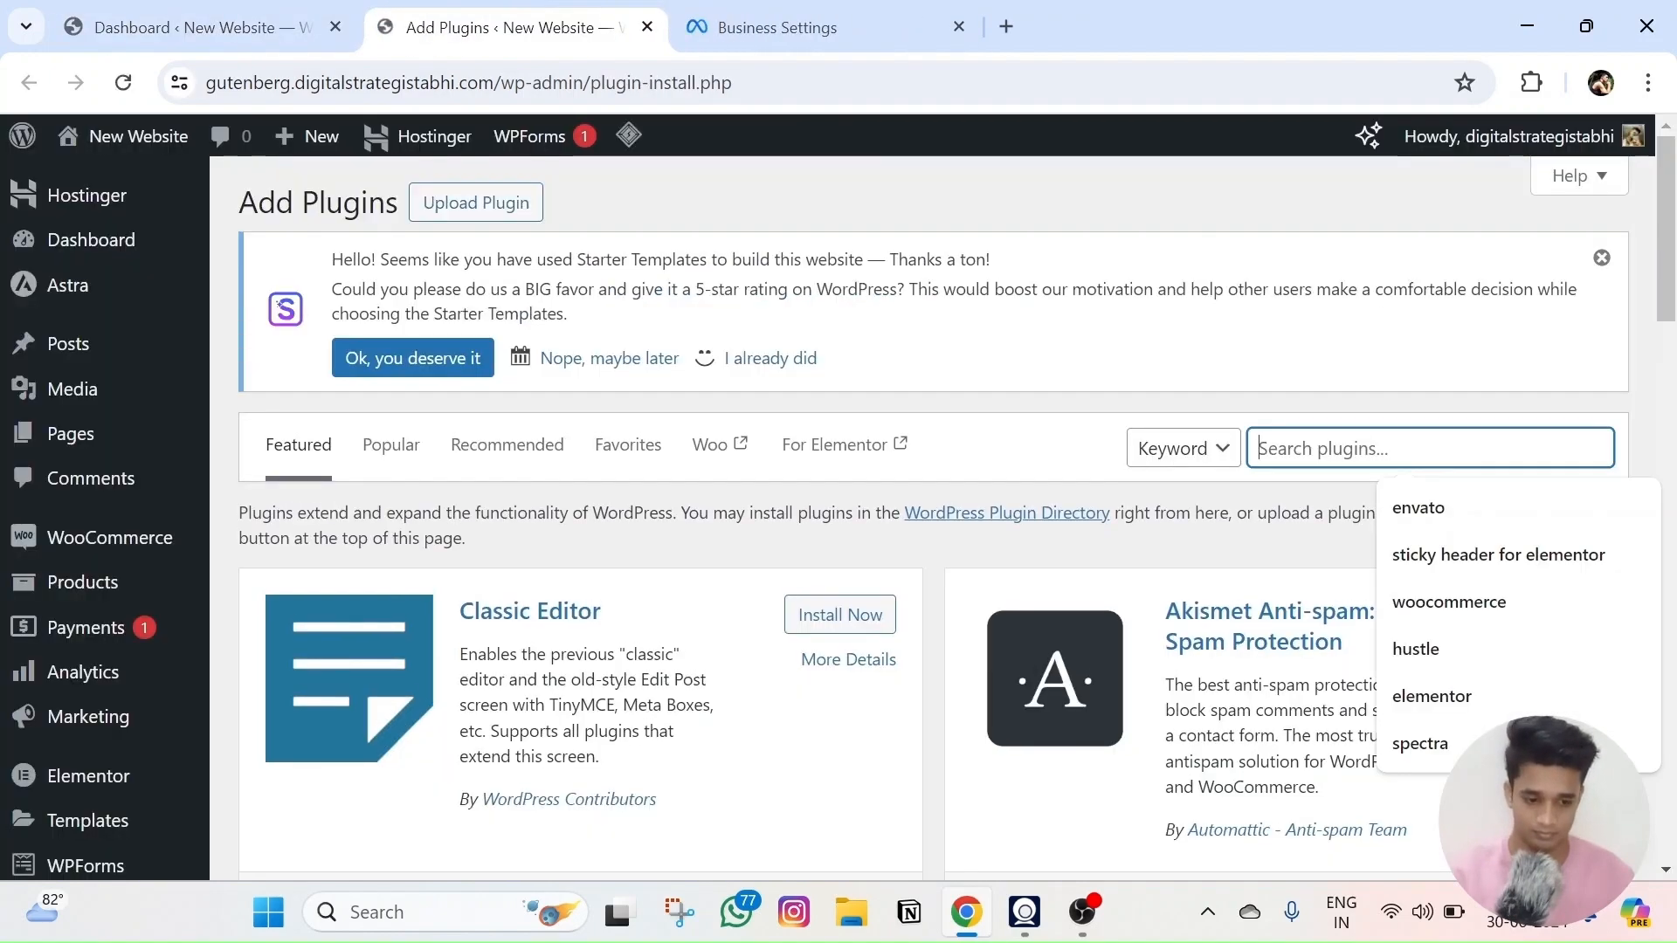
- Search the plugins for "pixelyoursite", and install and activate "PixelYourSite – Your smart PIXEL (TAG) & API Manager"
type("pixel")
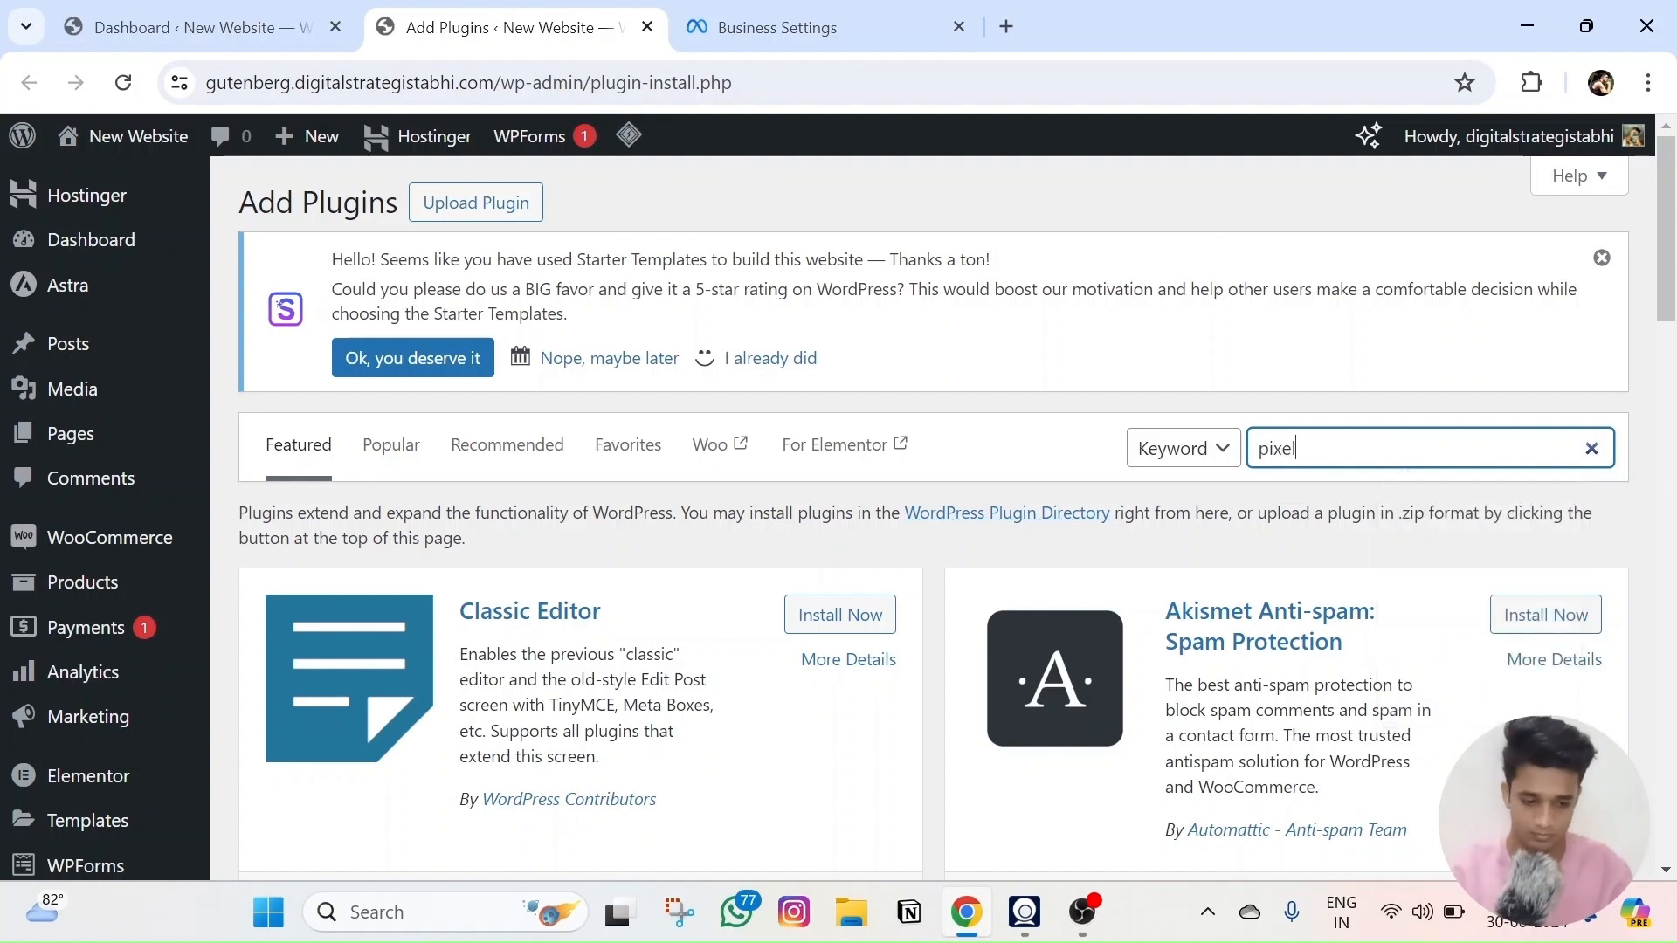
type("yoursite")
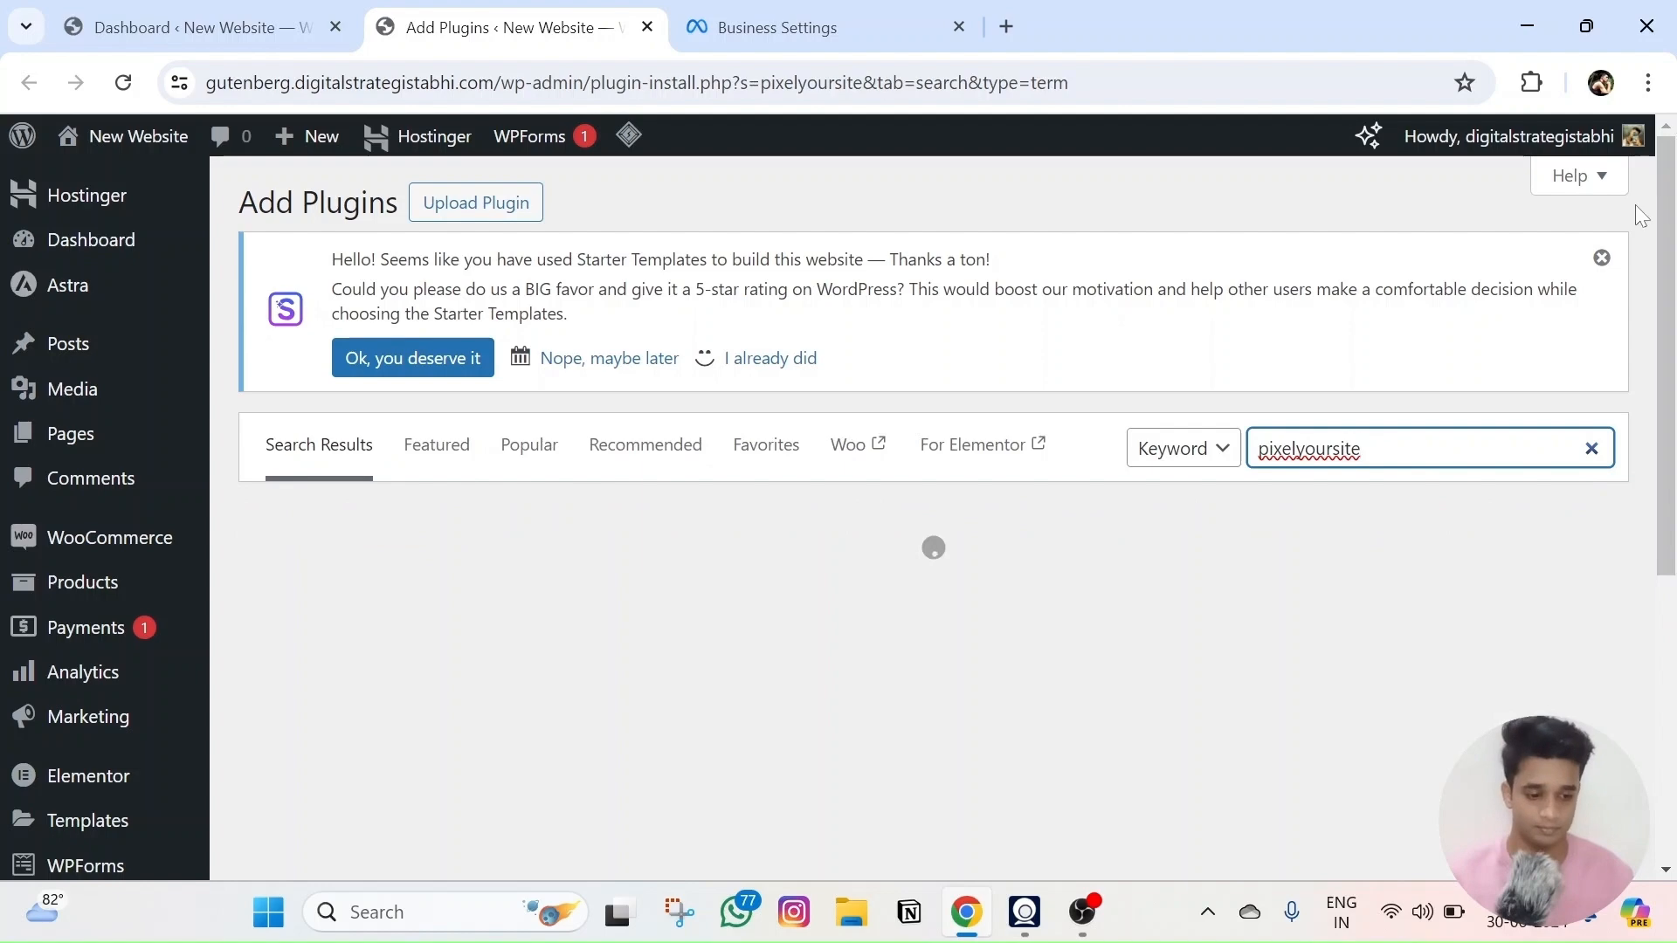
left_click(1602, 258)
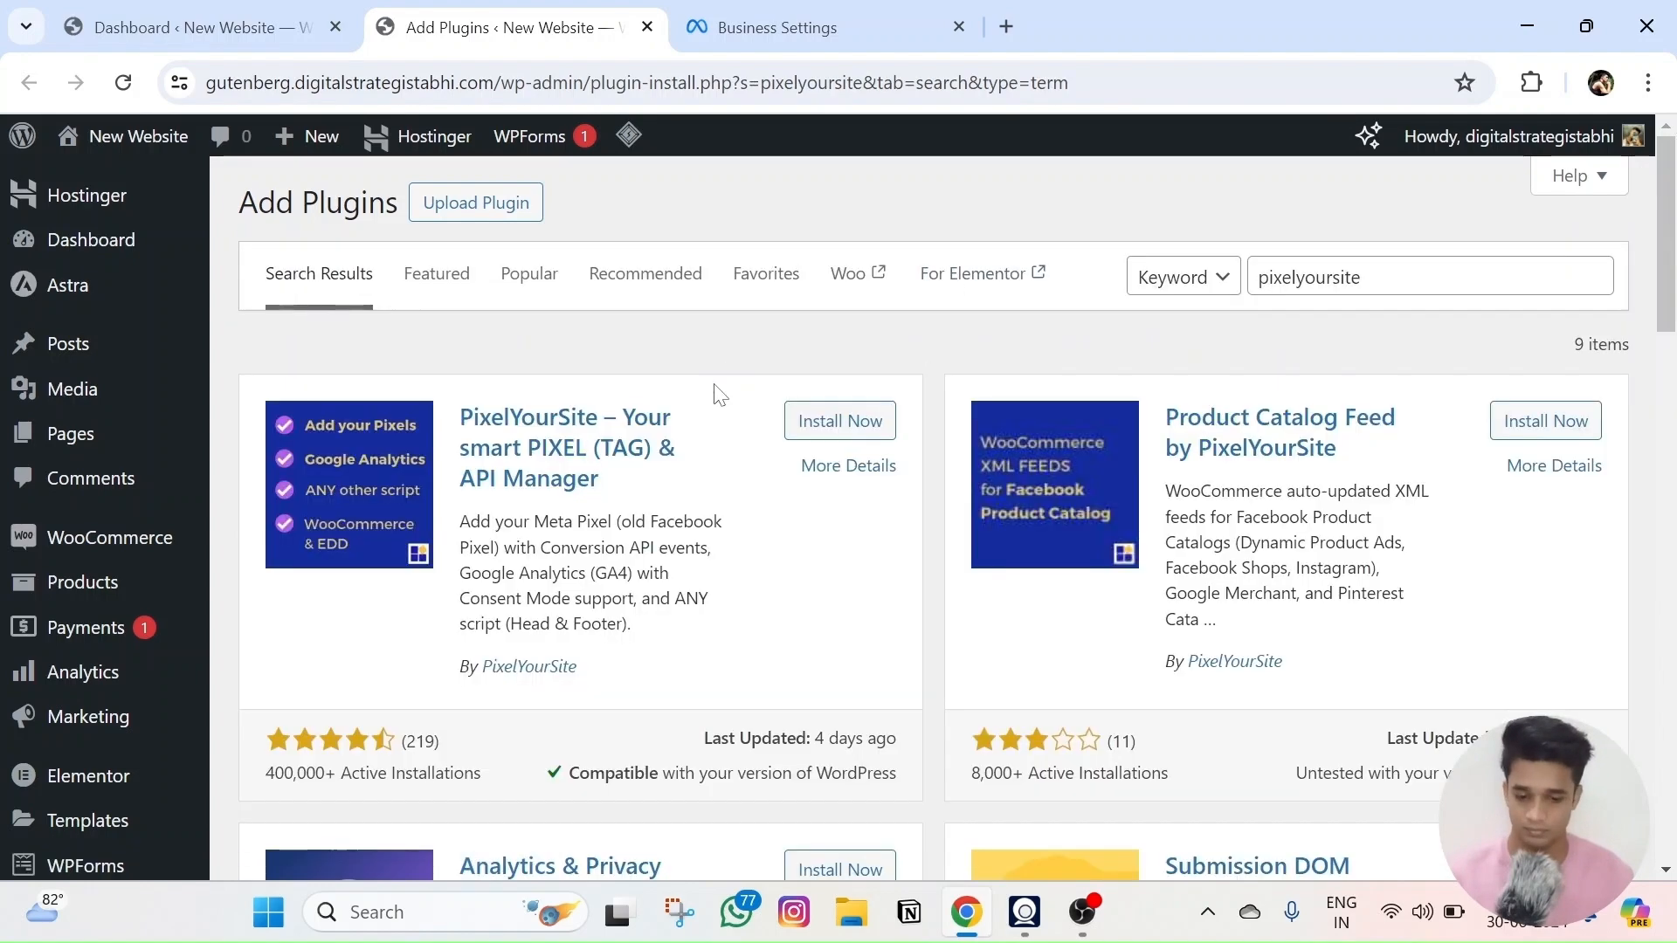
left_click(865, 427)
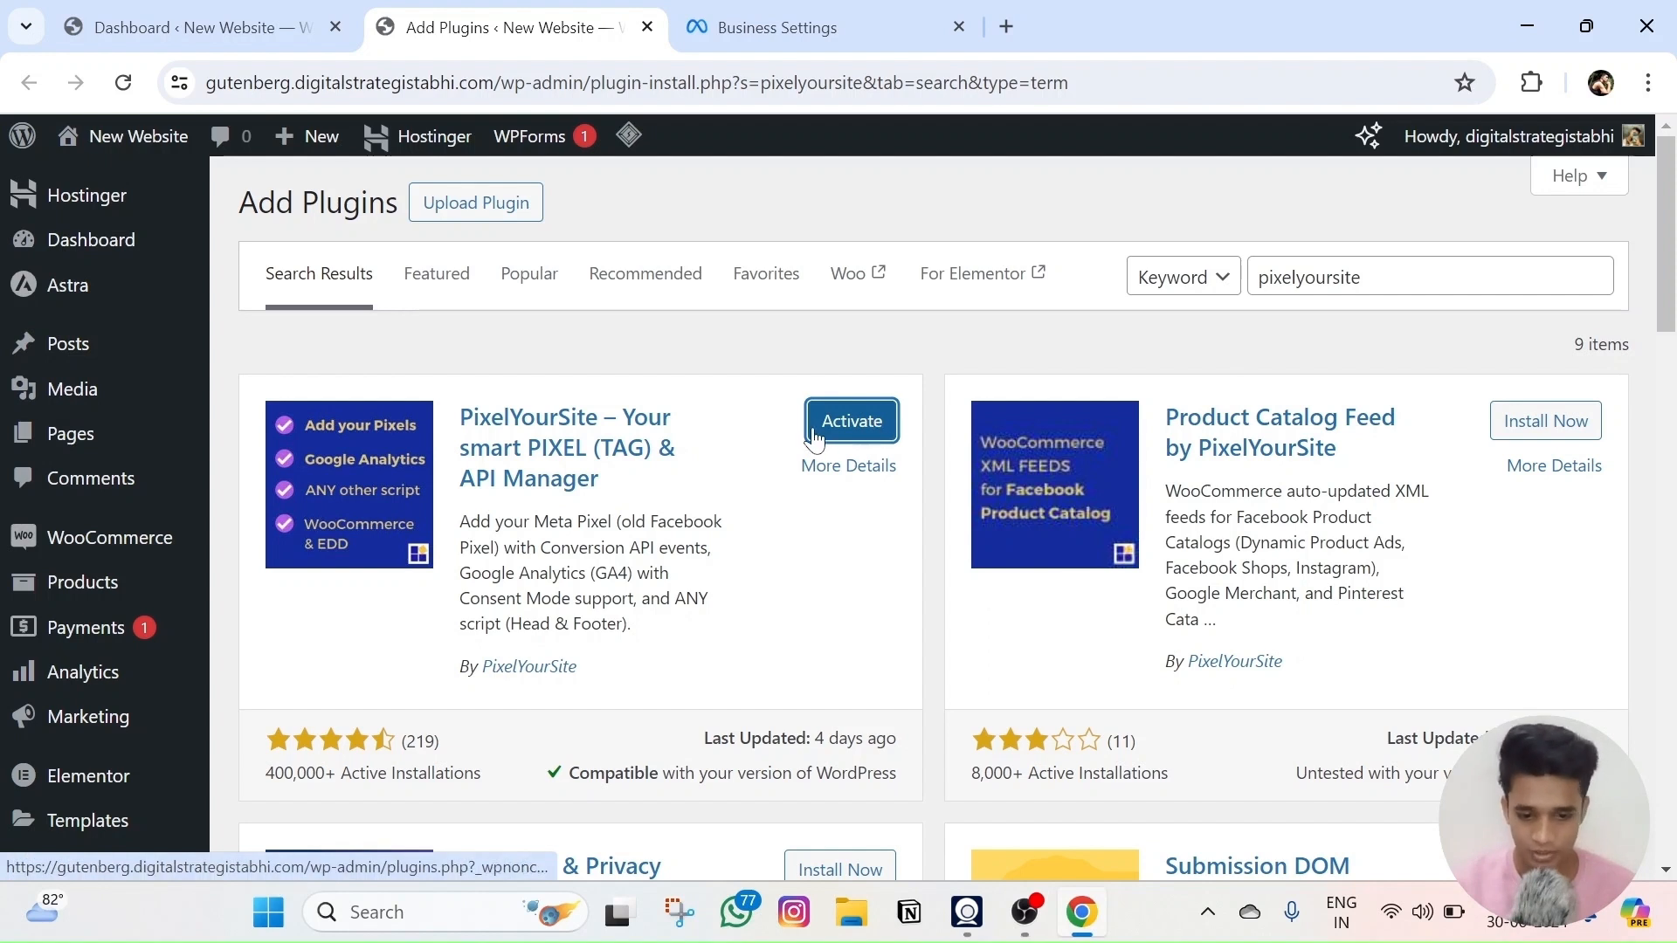
left_click(873, 427)
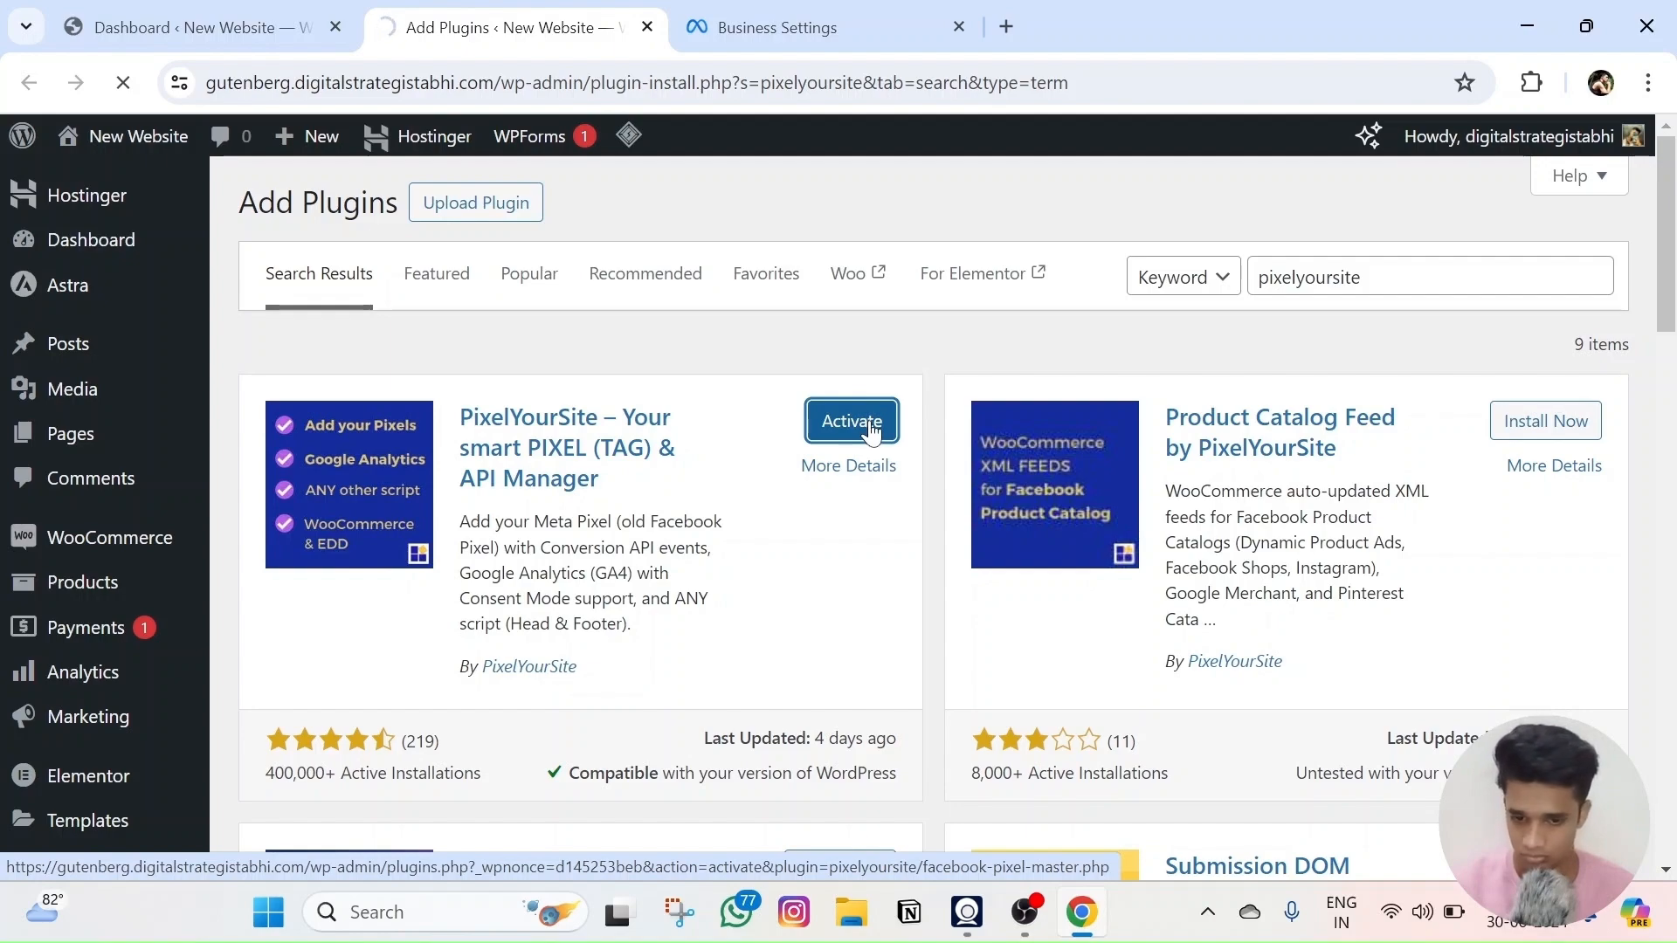
scroll(853, 455, "down", 15)
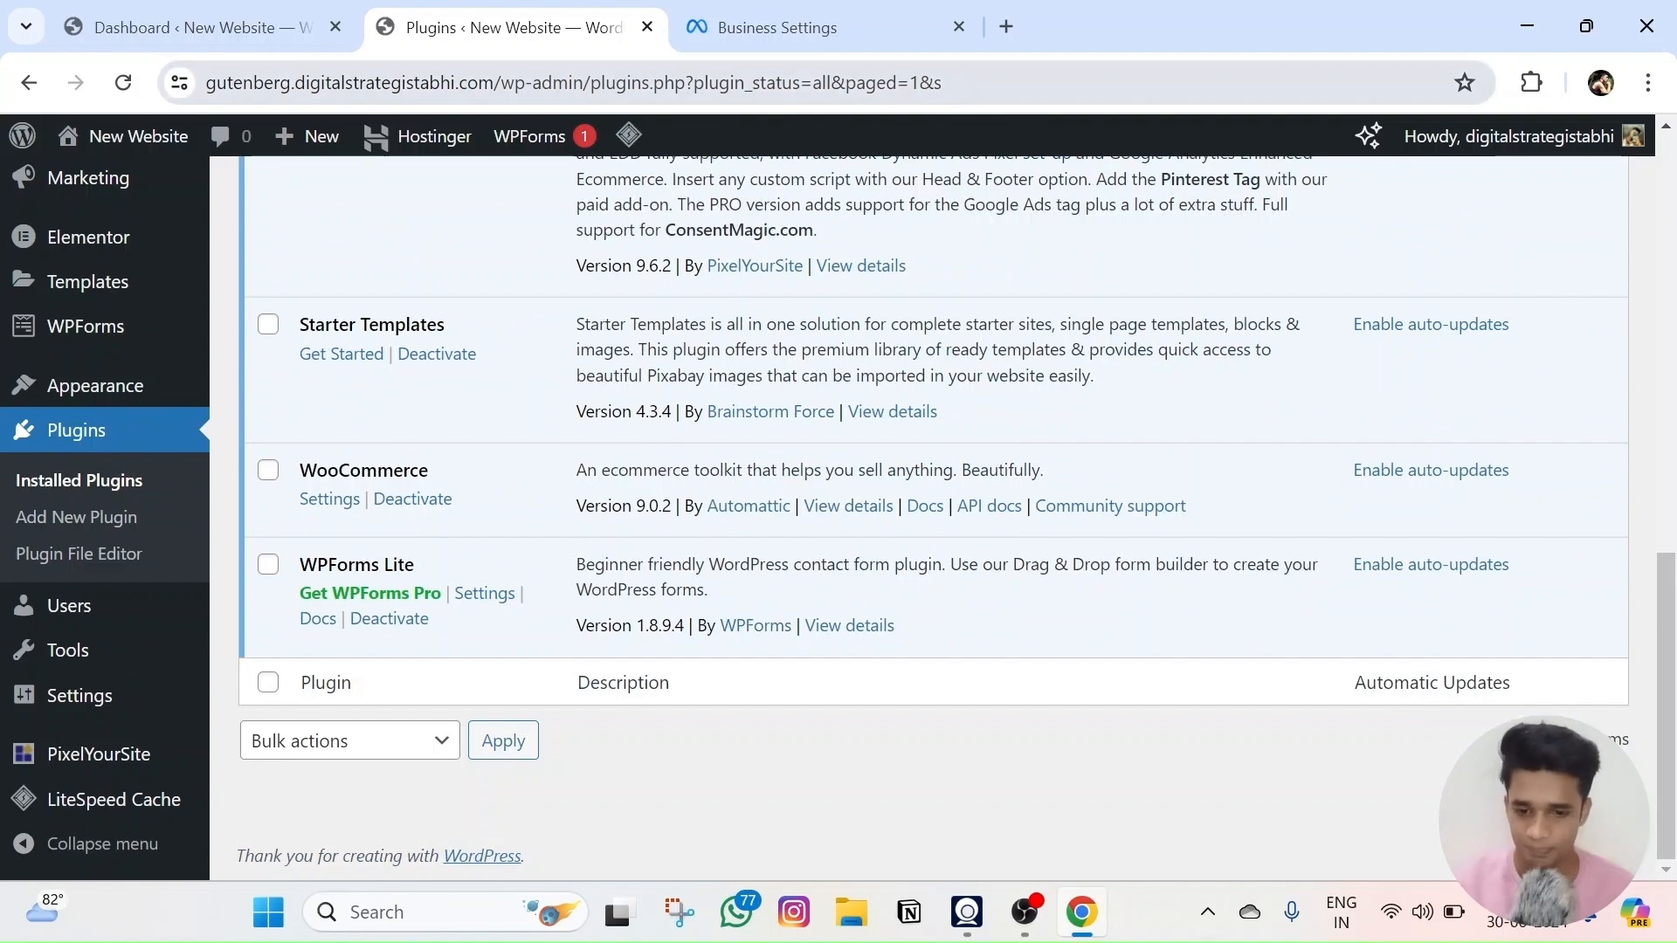
- Switch to Meta Business settings and copy the ID of the Digital Strategist Abhi Pixel dataset
left_click(824, 10)
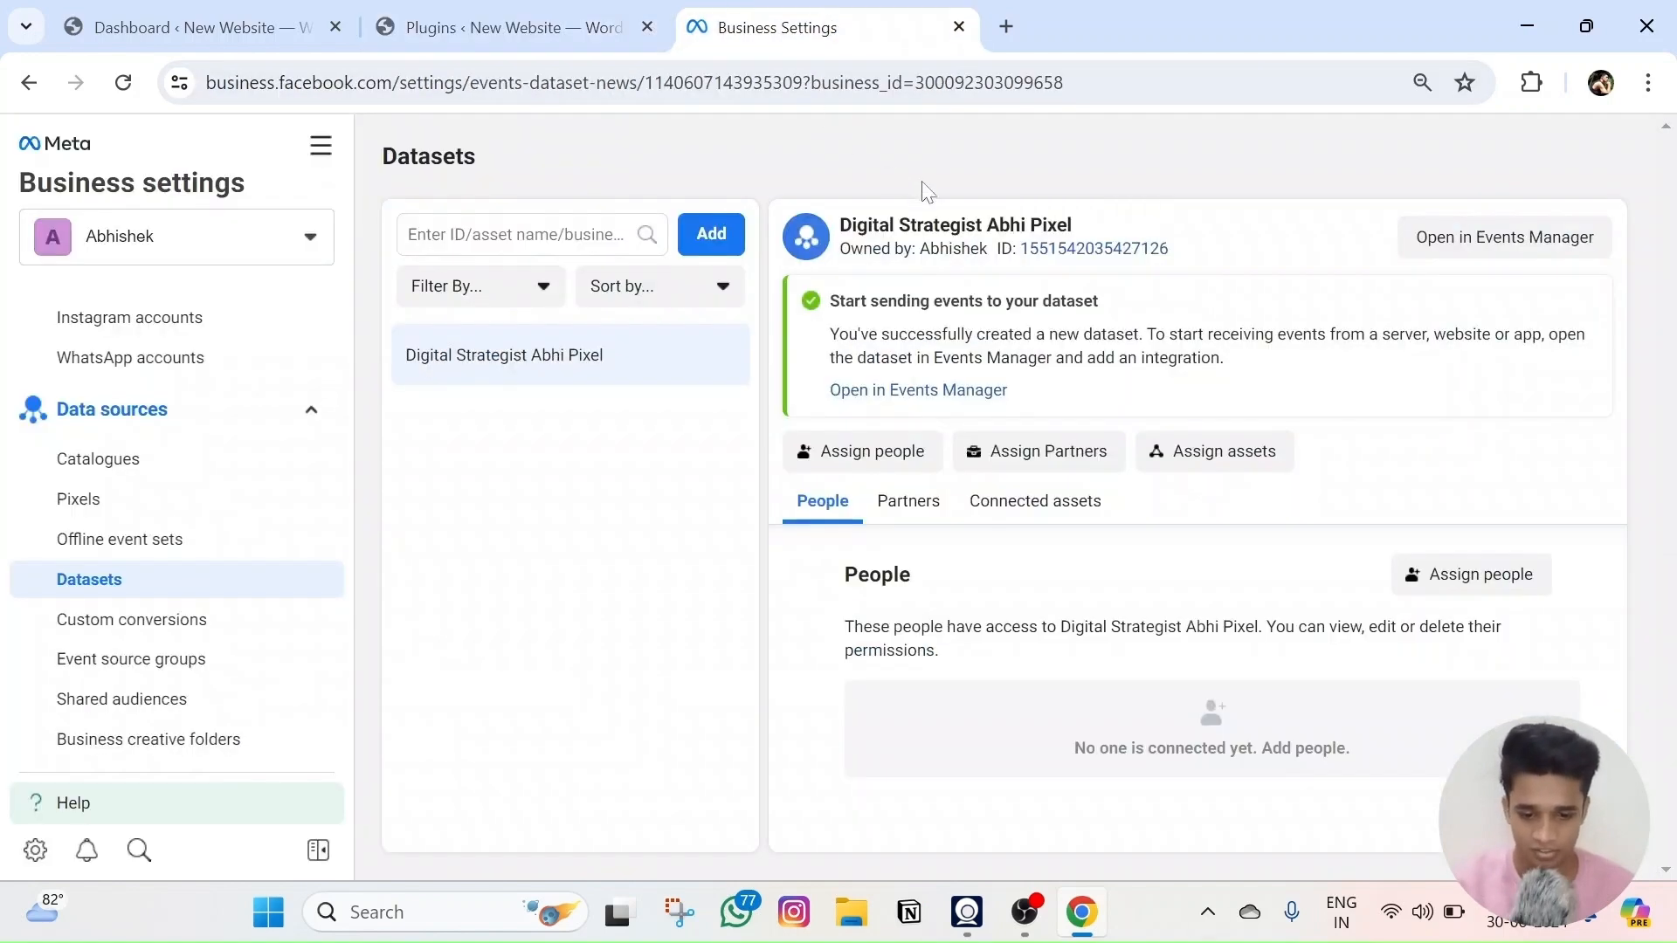
left_click_drag(1167, 250, 1023, 257)
key("ctrl+c")
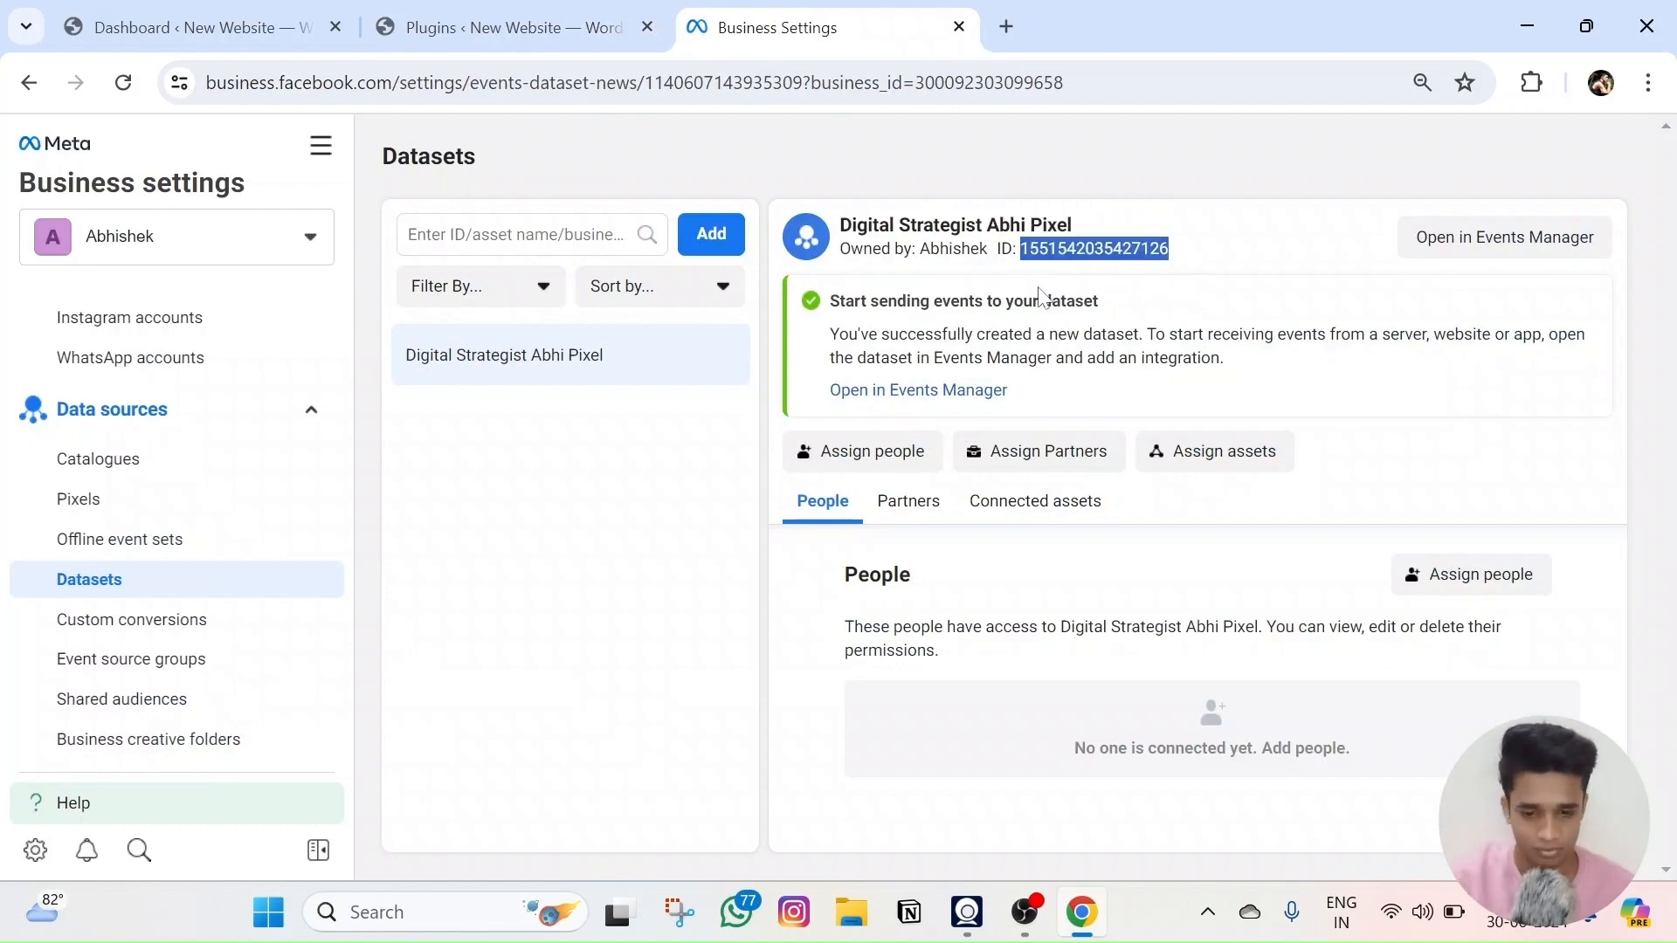
- Return to WordPress, open the PixelYourSite dashboard and expand the settings for the Meta Pixel
left_click(619, 11)
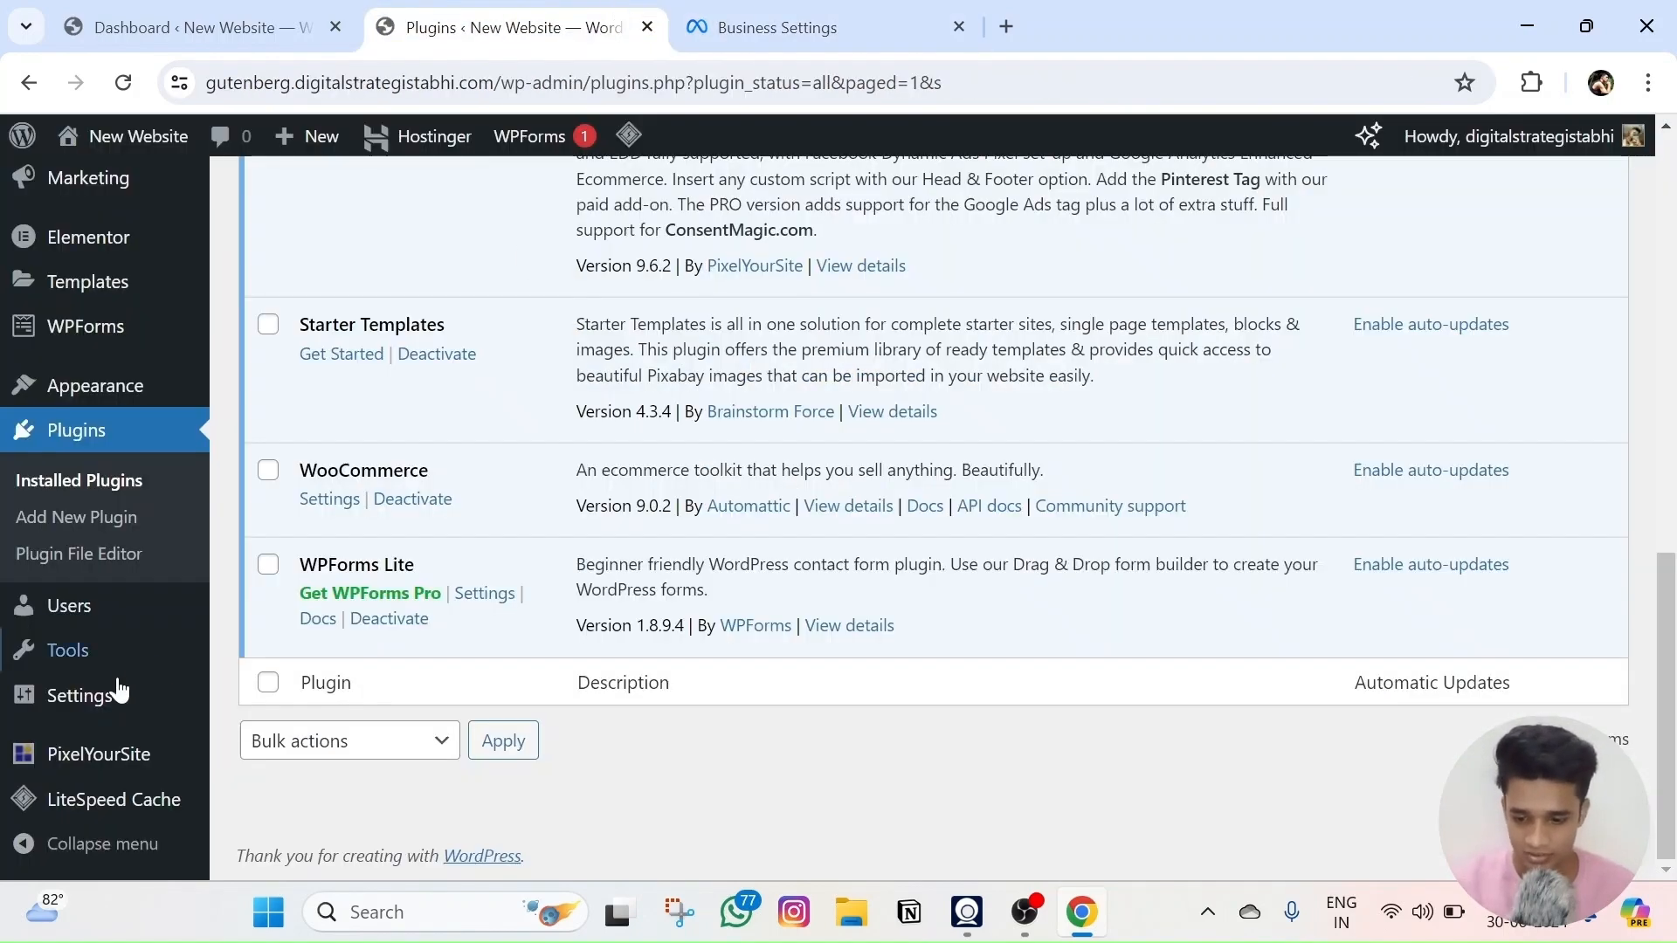
mouse_move(108, 760)
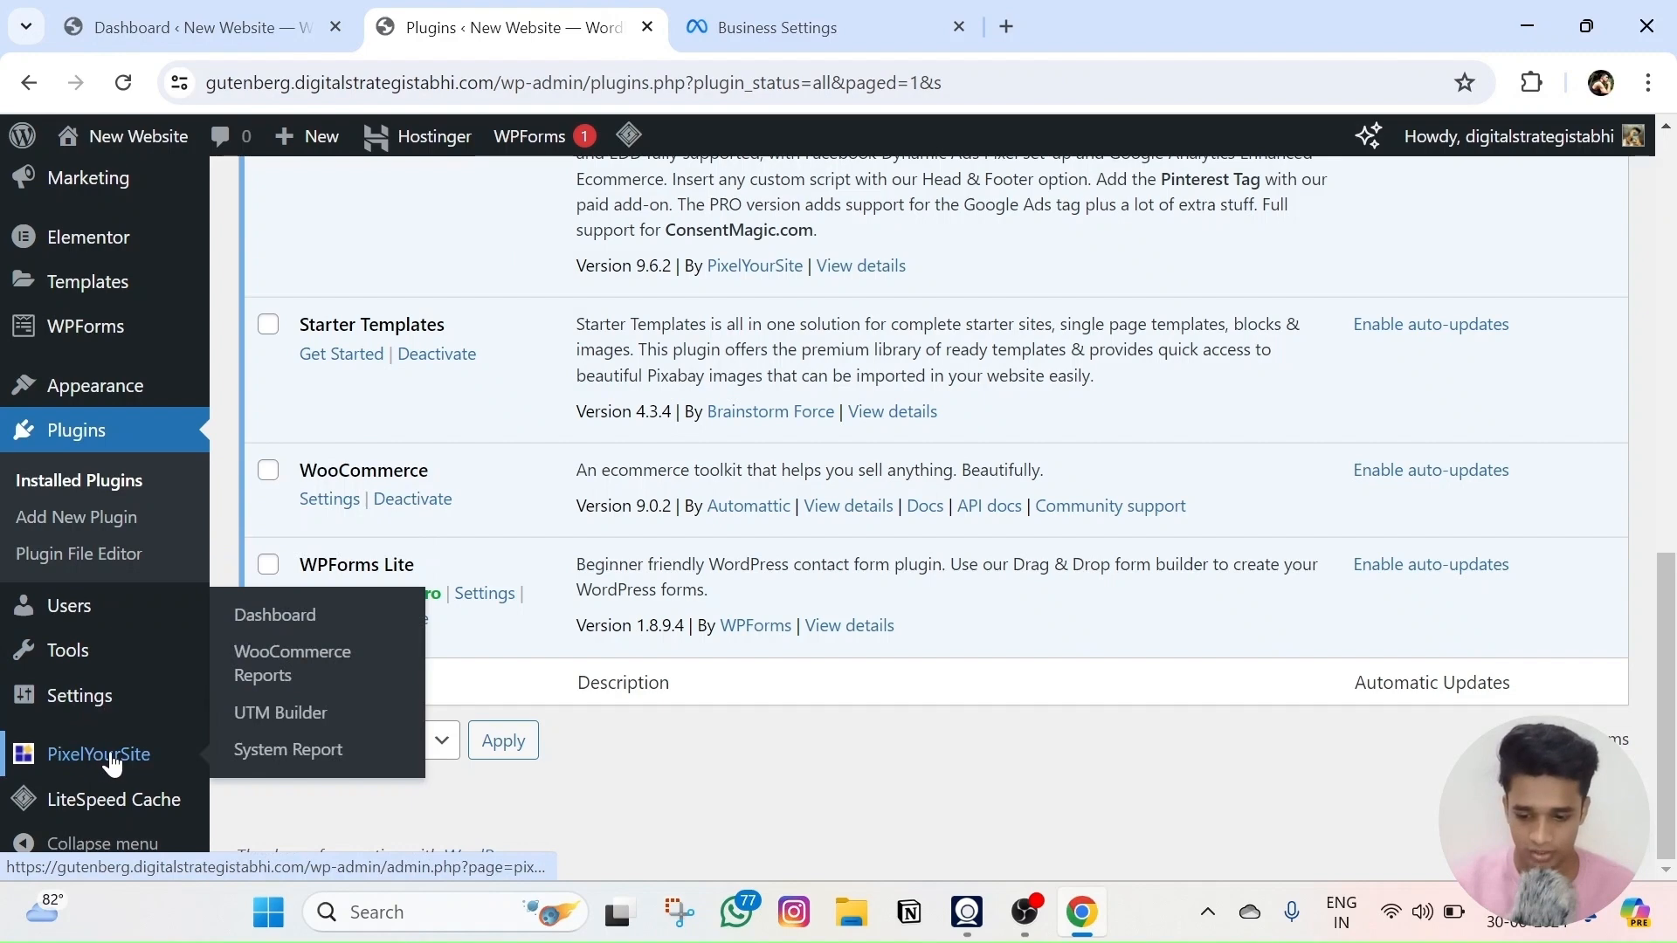
left_click(294, 614)
scroll(618, 495, "down", 2)
scroll(670, 486, "up", 2)
scroll(491, 410, "up", 1)
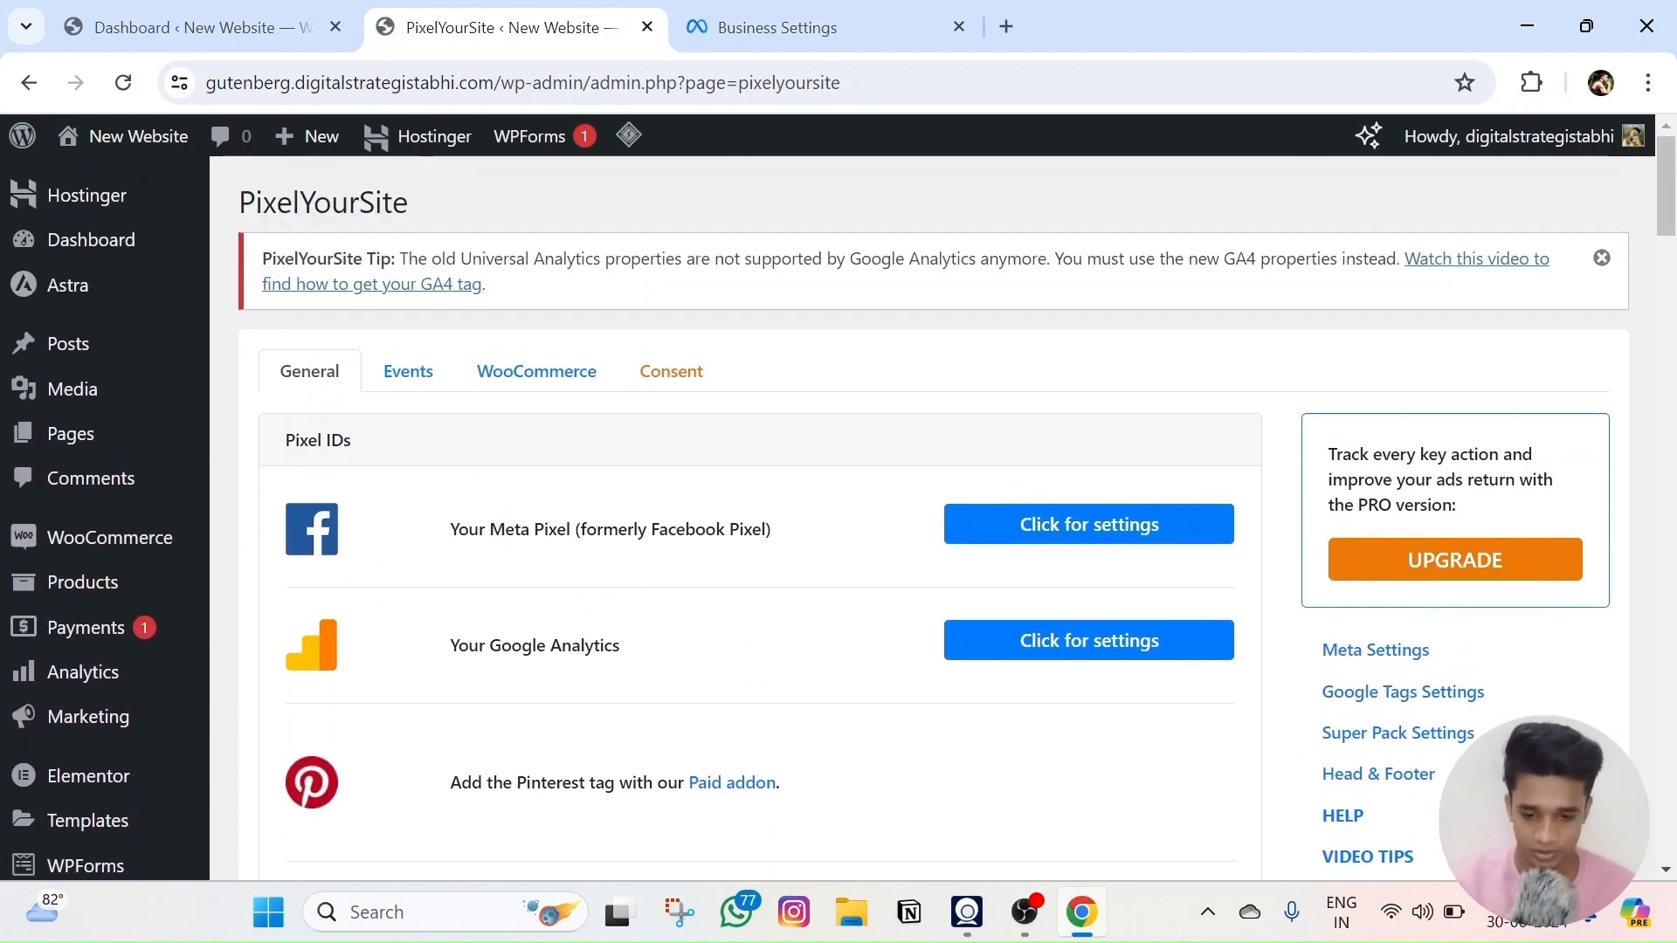
left_click_drag(458, 529, 773, 529)
left_click(1035, 524)
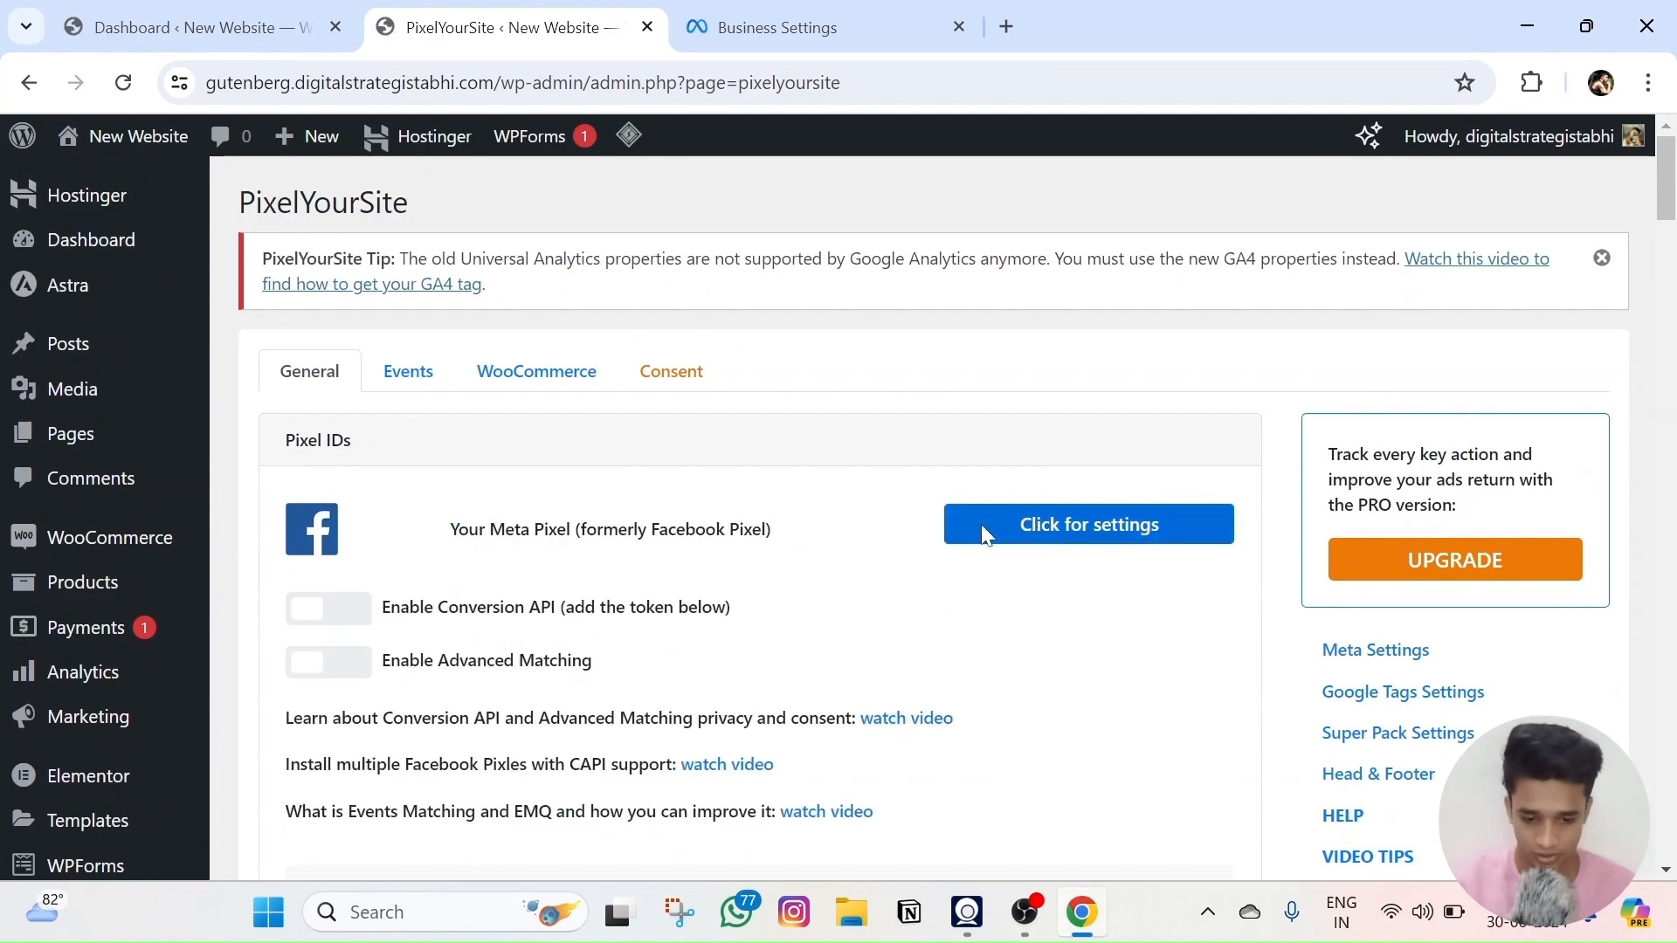
- Paste the copied dataset ID as the Meta Pixel (formerly Facebook Pixel) ID in PixelYourSite
scroll(1033, 535, "down", 10)
scroll(1034, 534, "up", 3)
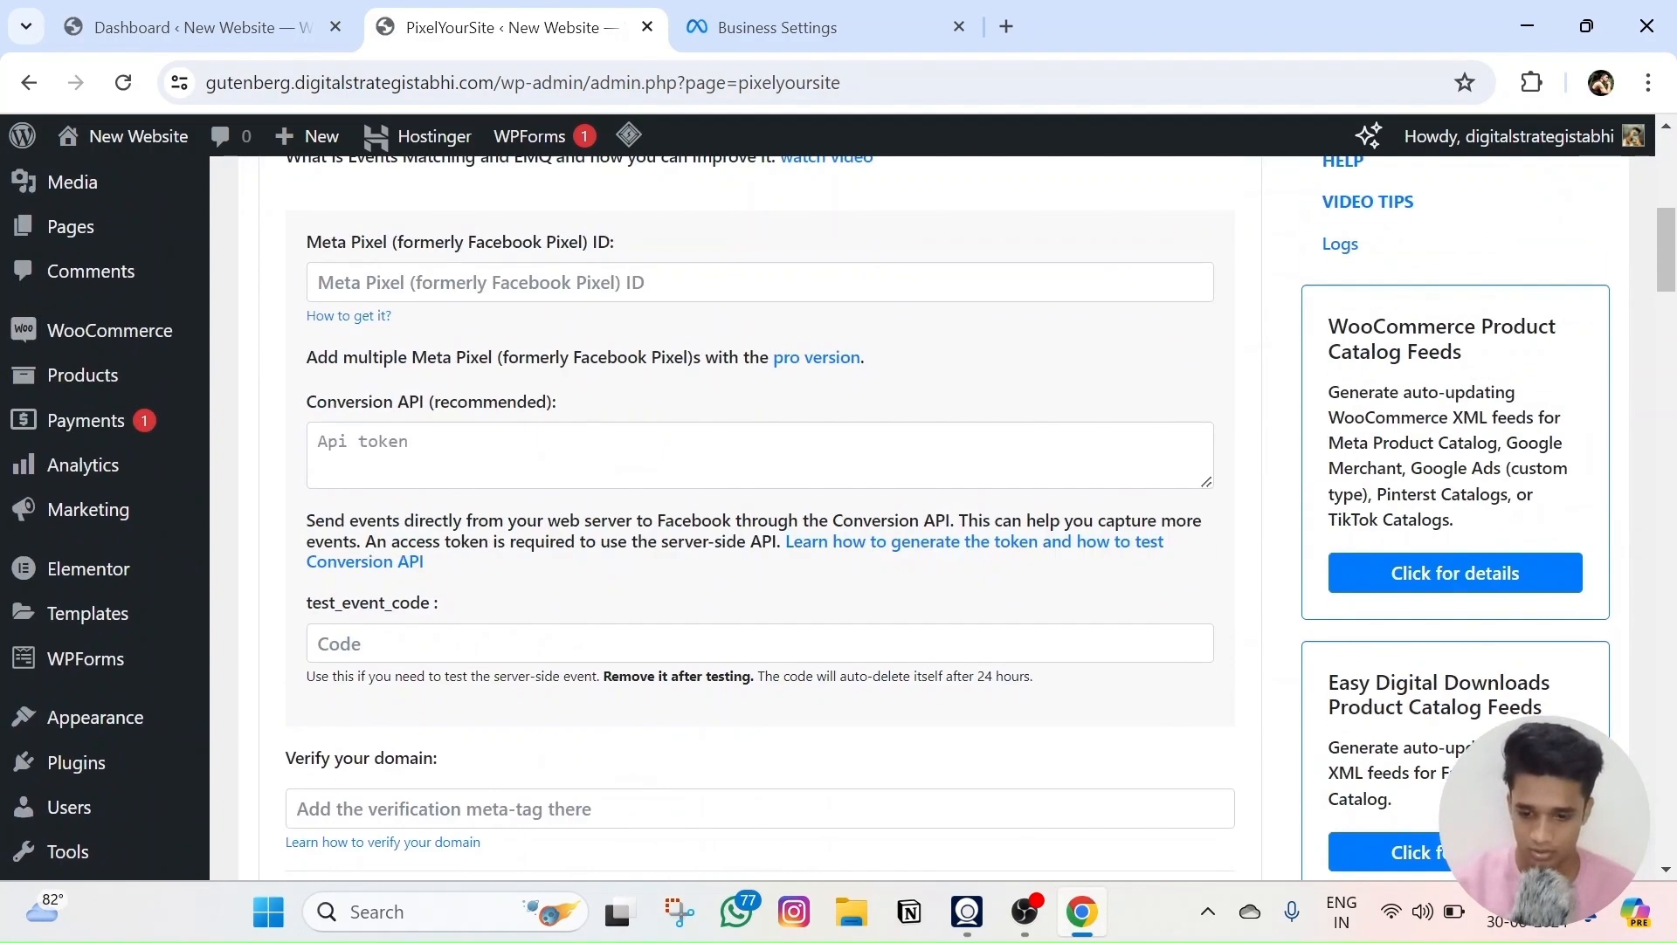
triple_click(460, 243)
left_click(472, 282)
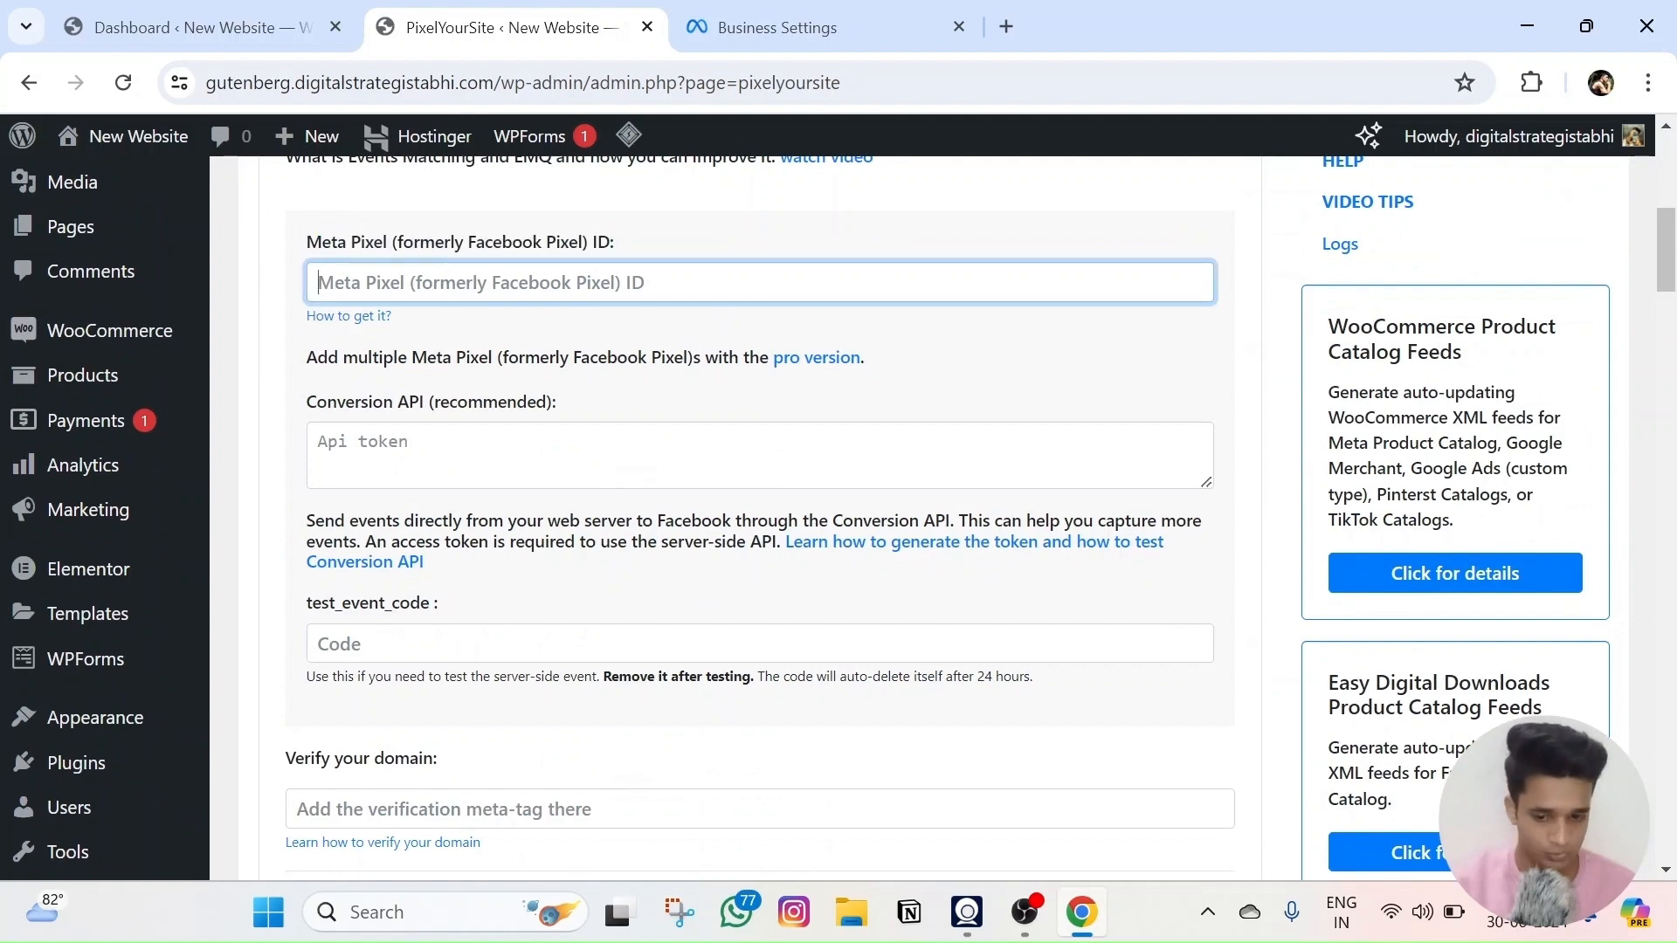
key("ctrl+v")
- Fetch the dataset ID again from Meta Business settings for the Meta Pixel ID, and save the PixelYourSite settings
left_click(733, 24)
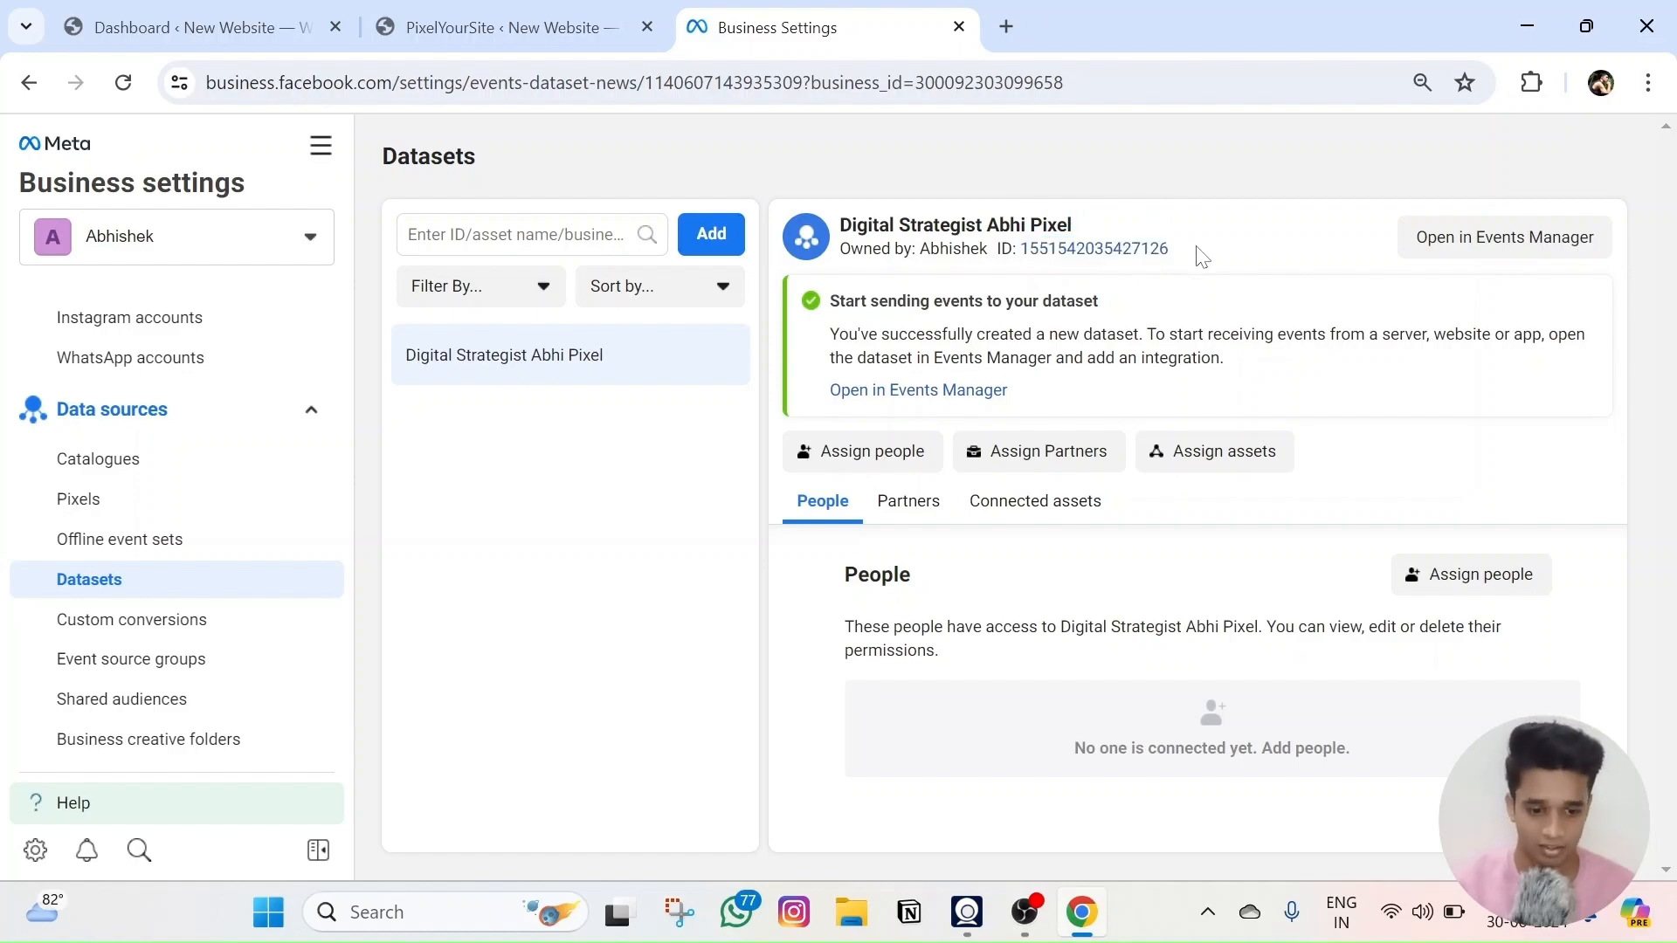
left_click(515, 26)
scroll(467, 487, "down", 20)
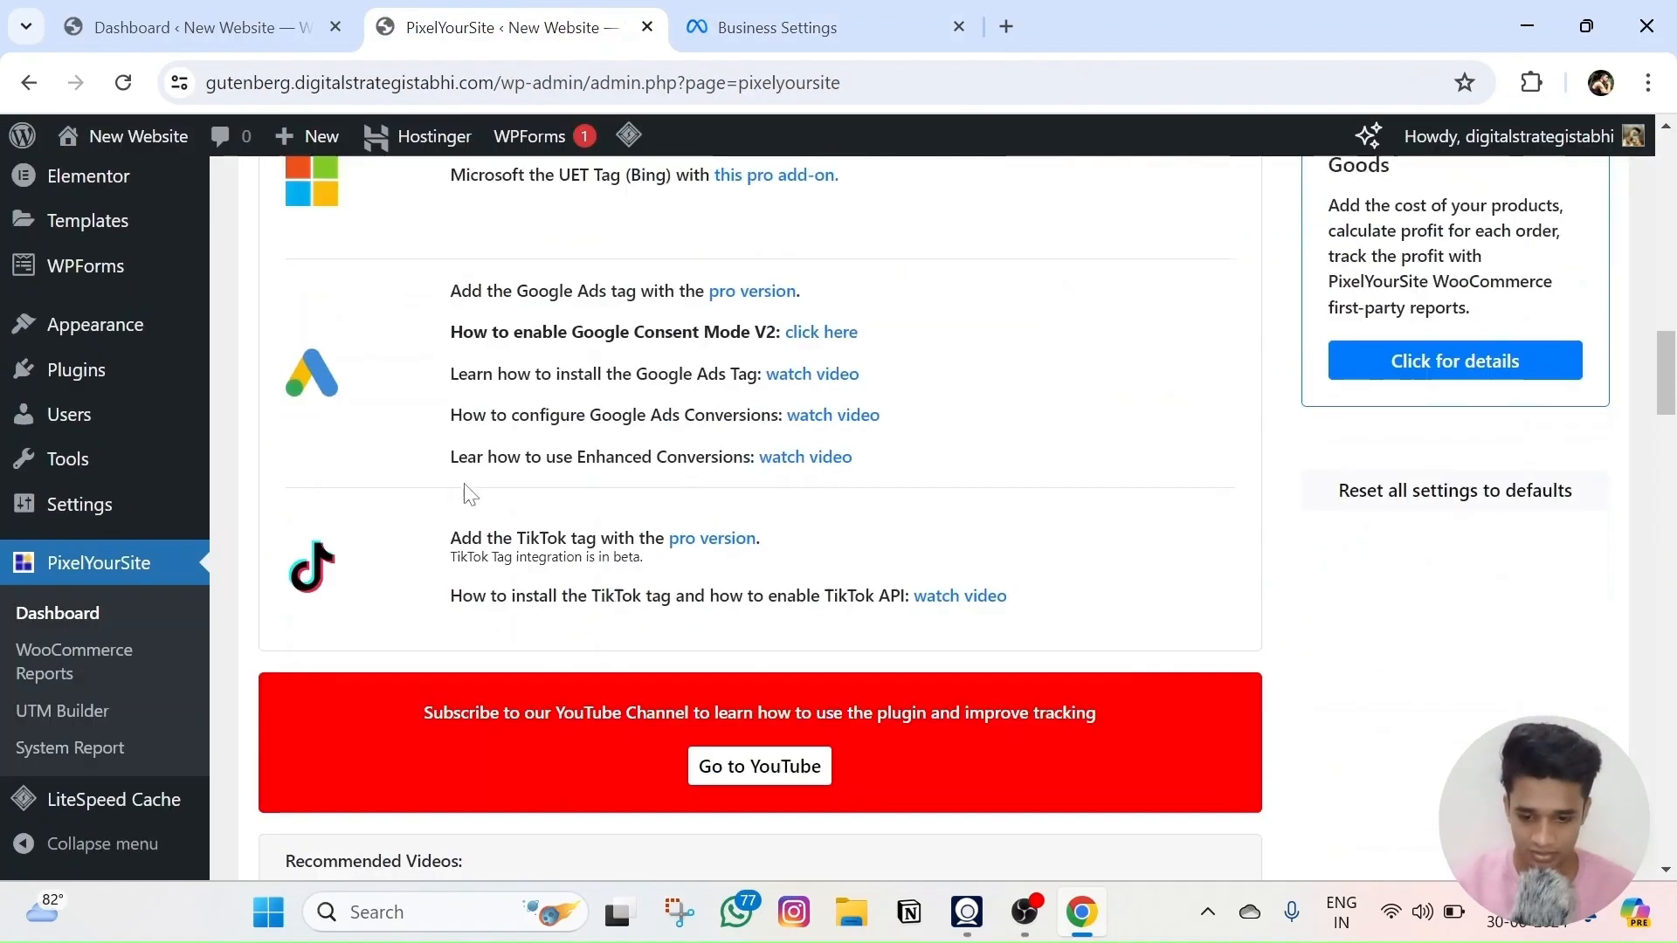
scroll(760, 524, "down", 15)
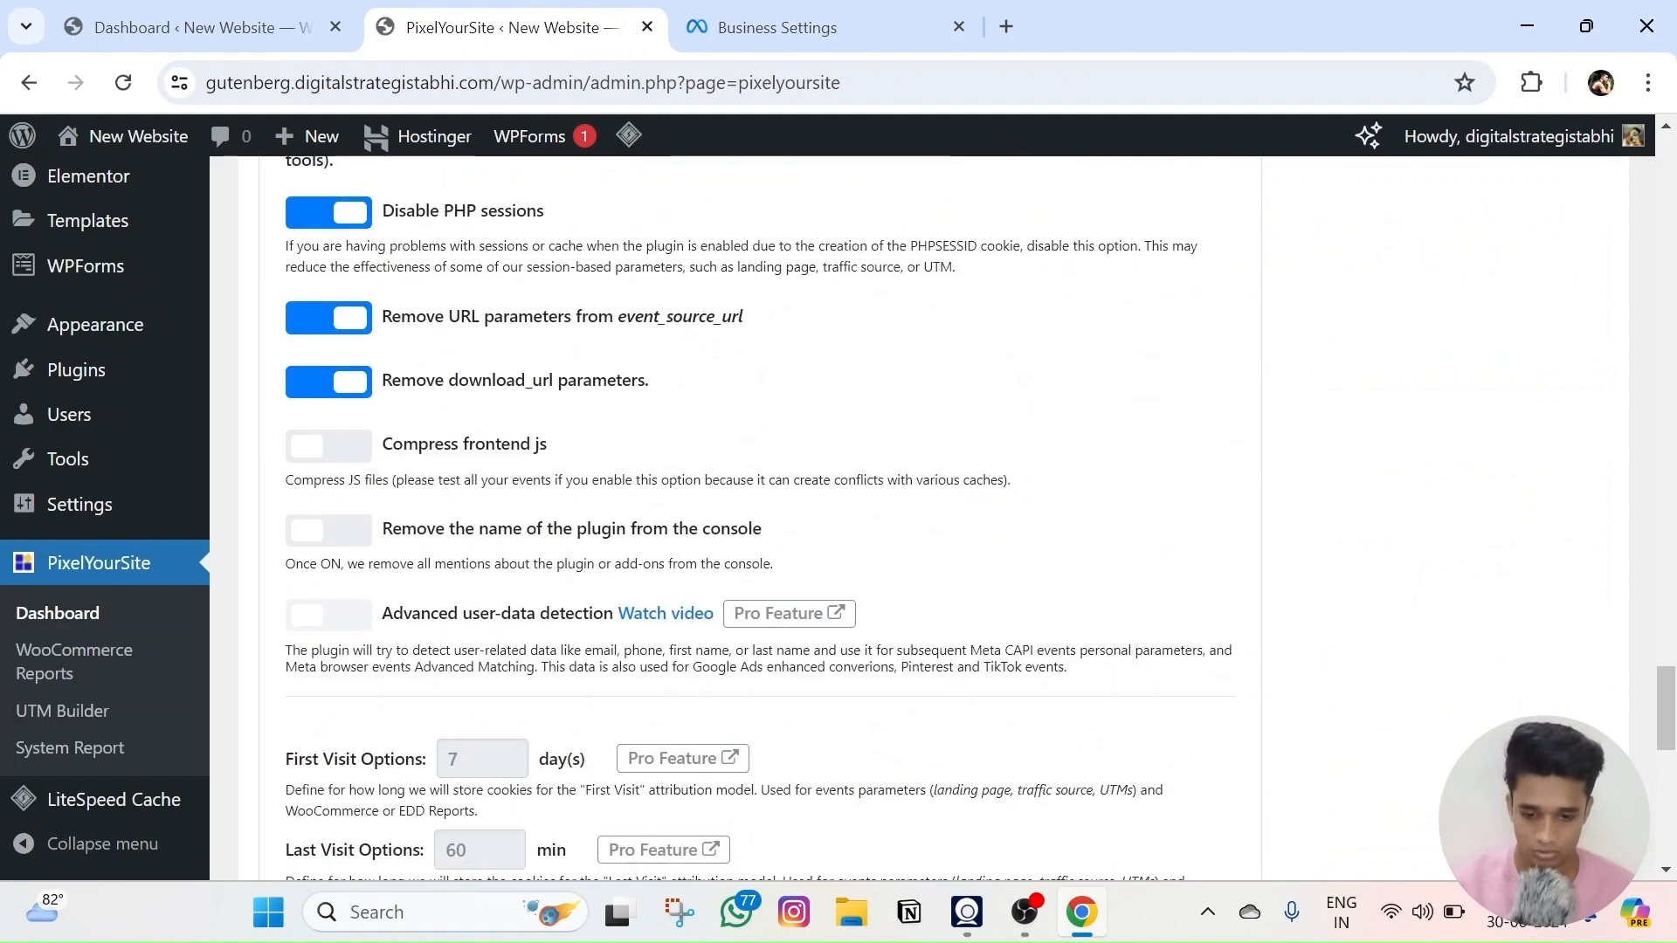
left_click(739, 711)
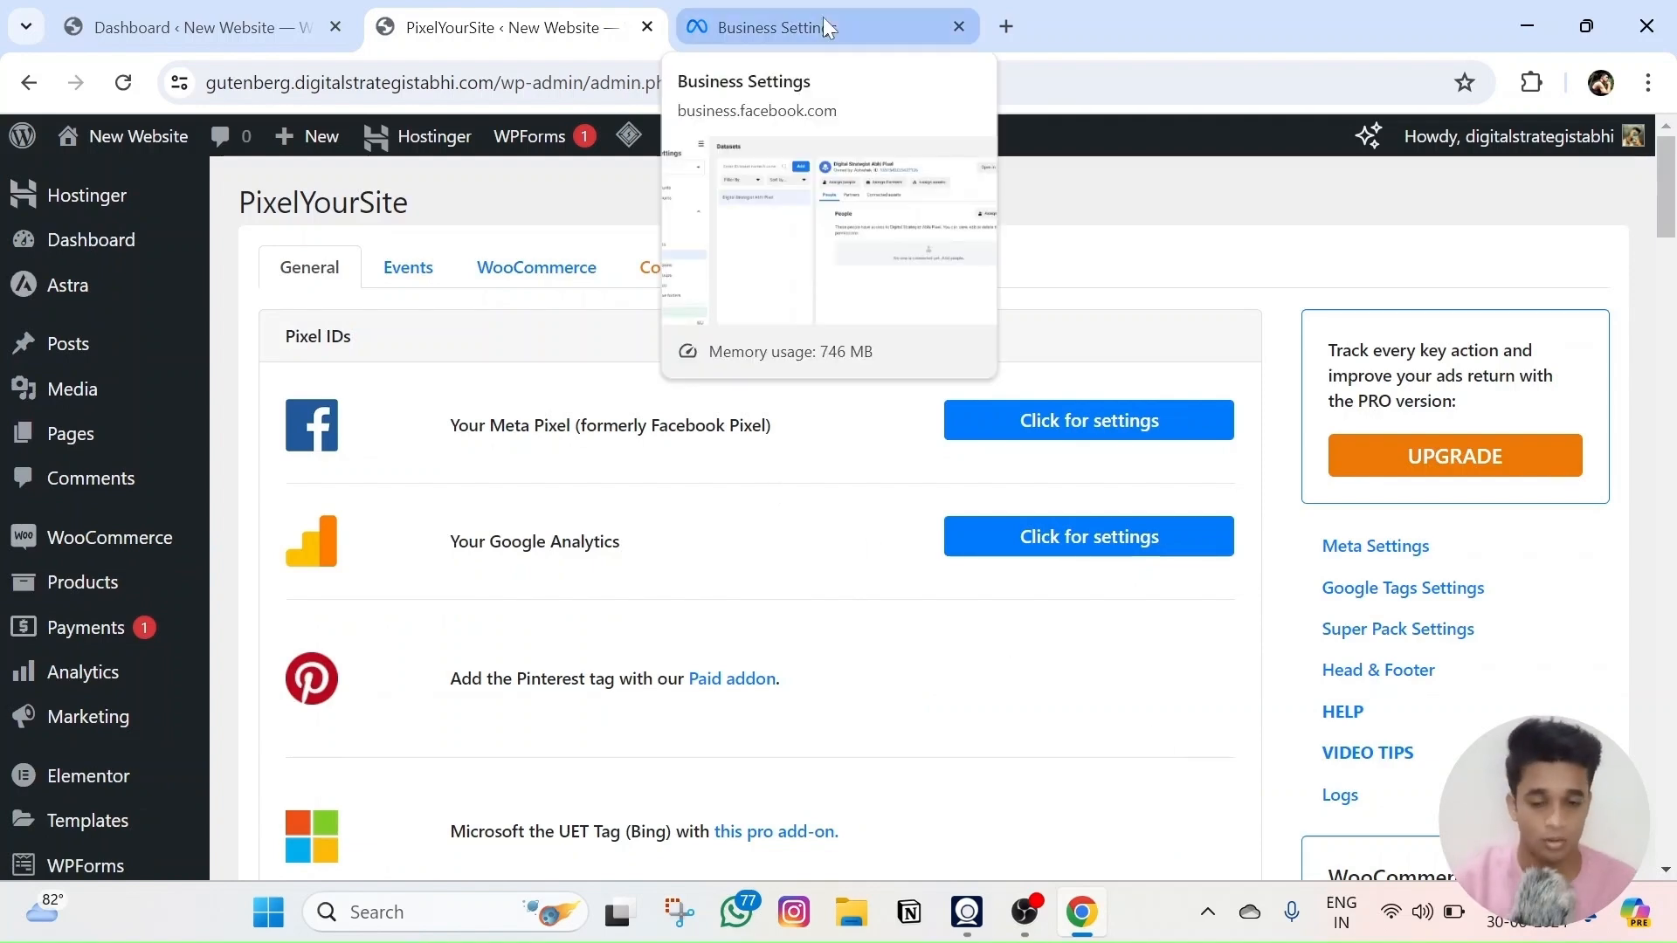
- Switch to Meta Business settings and open Events Manager in a separate browser tab
left_click(861, 22)
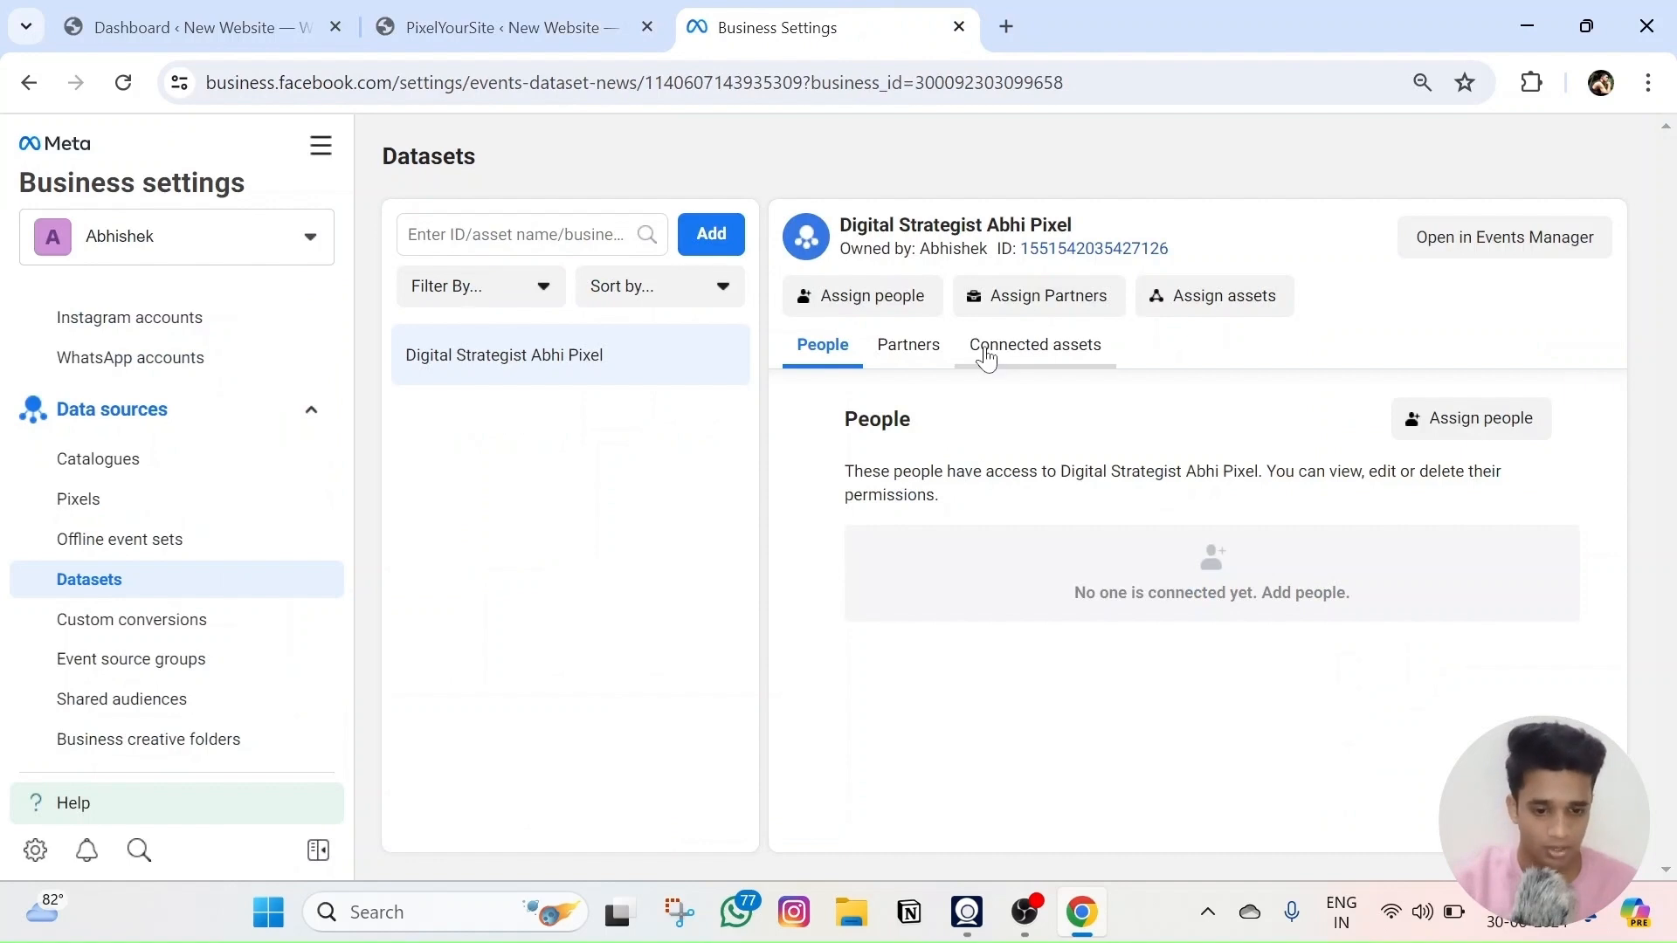
left_click(320, 146)
right_click(439, 353)
left_click(489, 365)
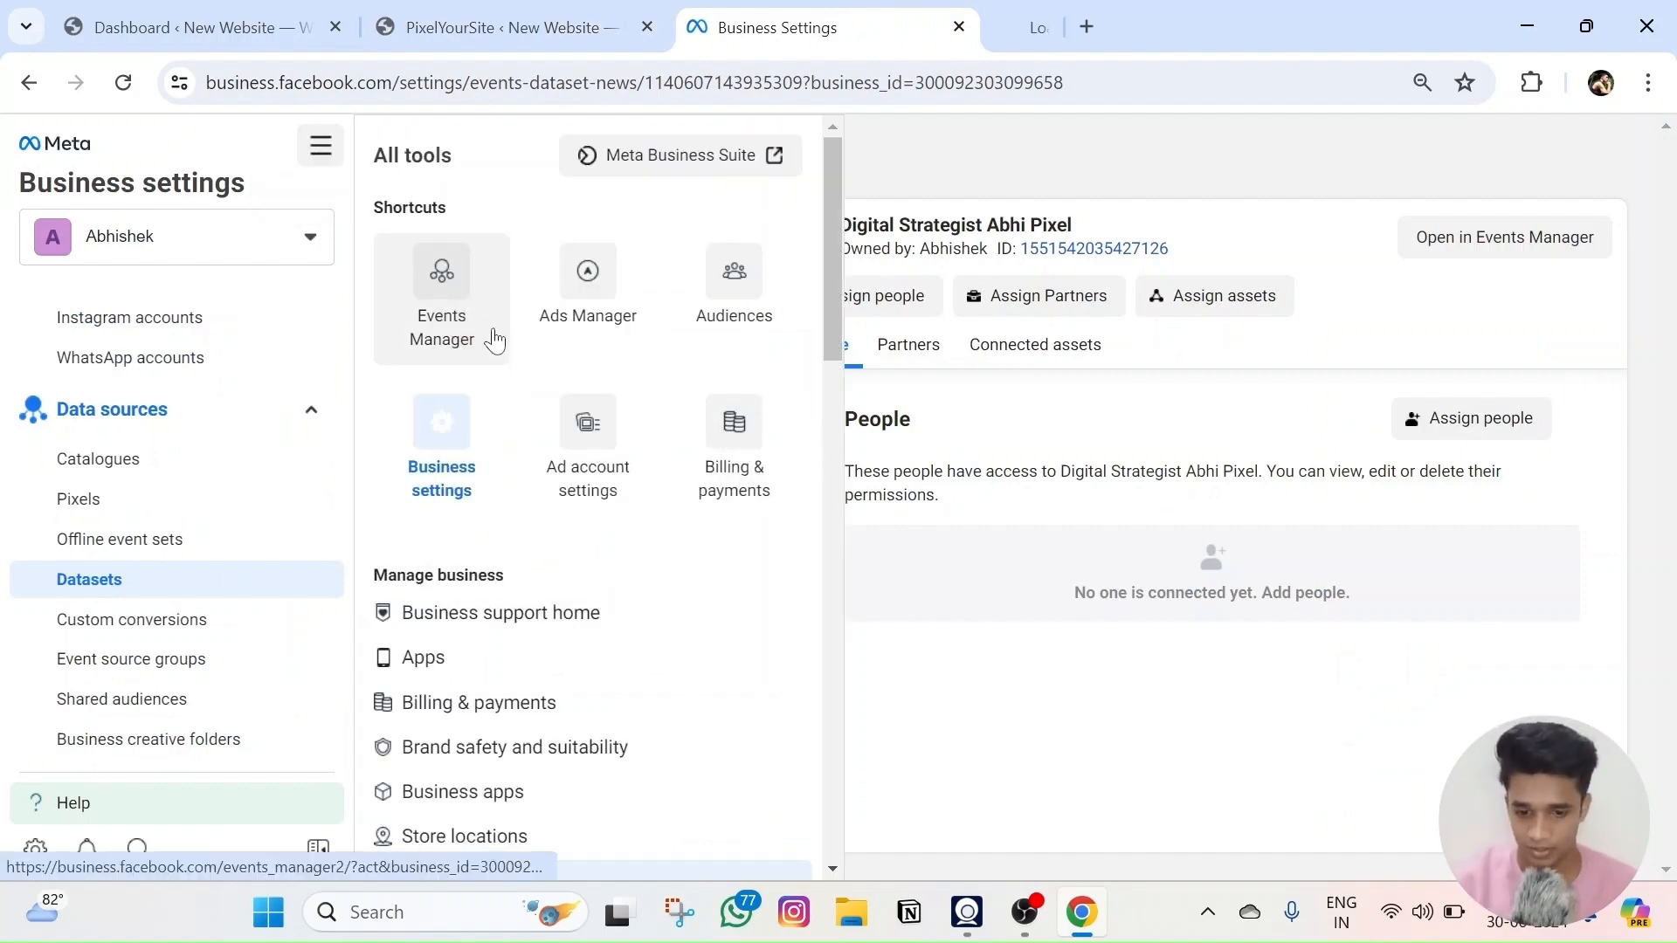
left_click(1081, 11)
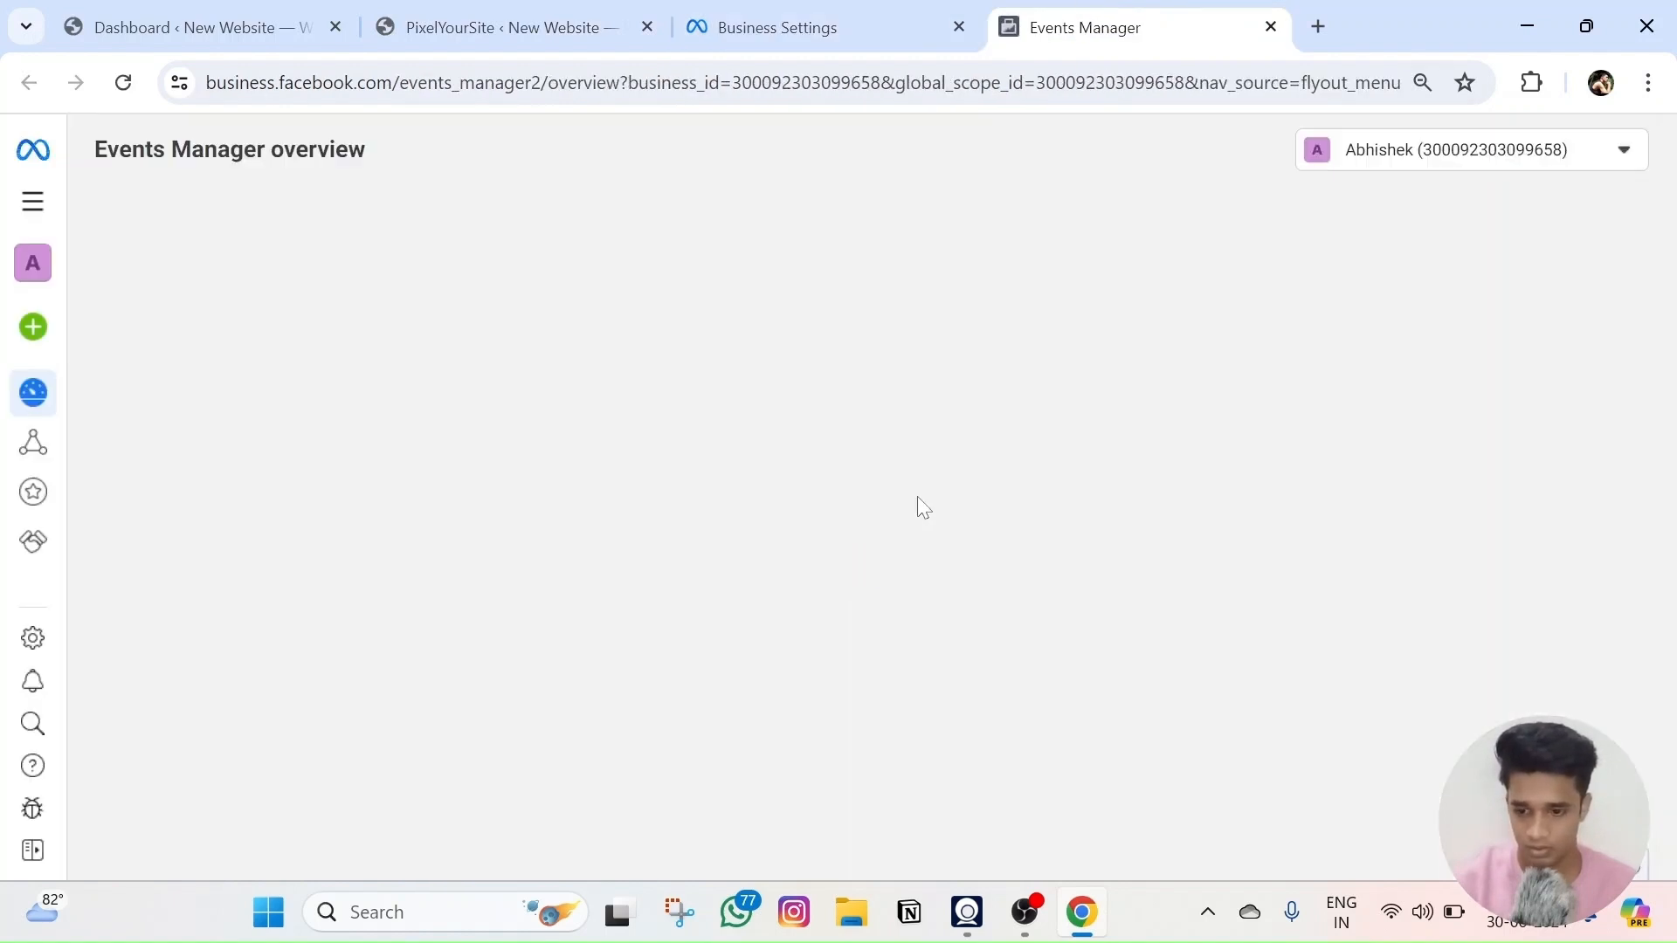
- Check the available business portfolios and open the Digital Strategist Abhi Pixel dataset under the data sources
left_click(33, 263)
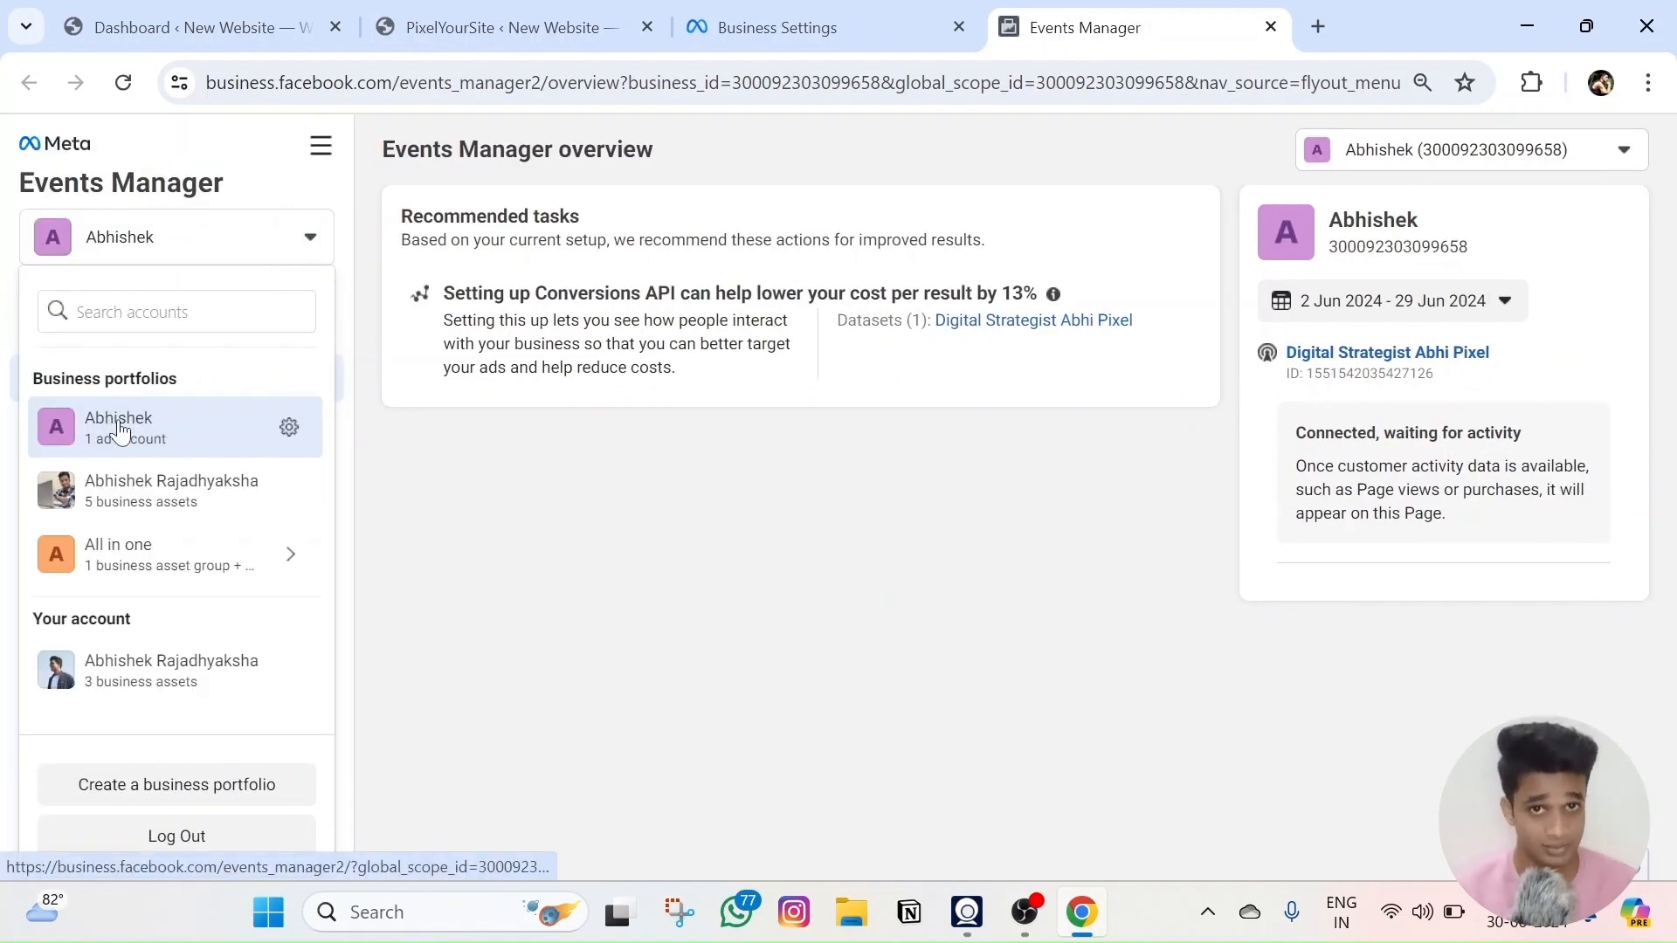
left_click(426, 516)
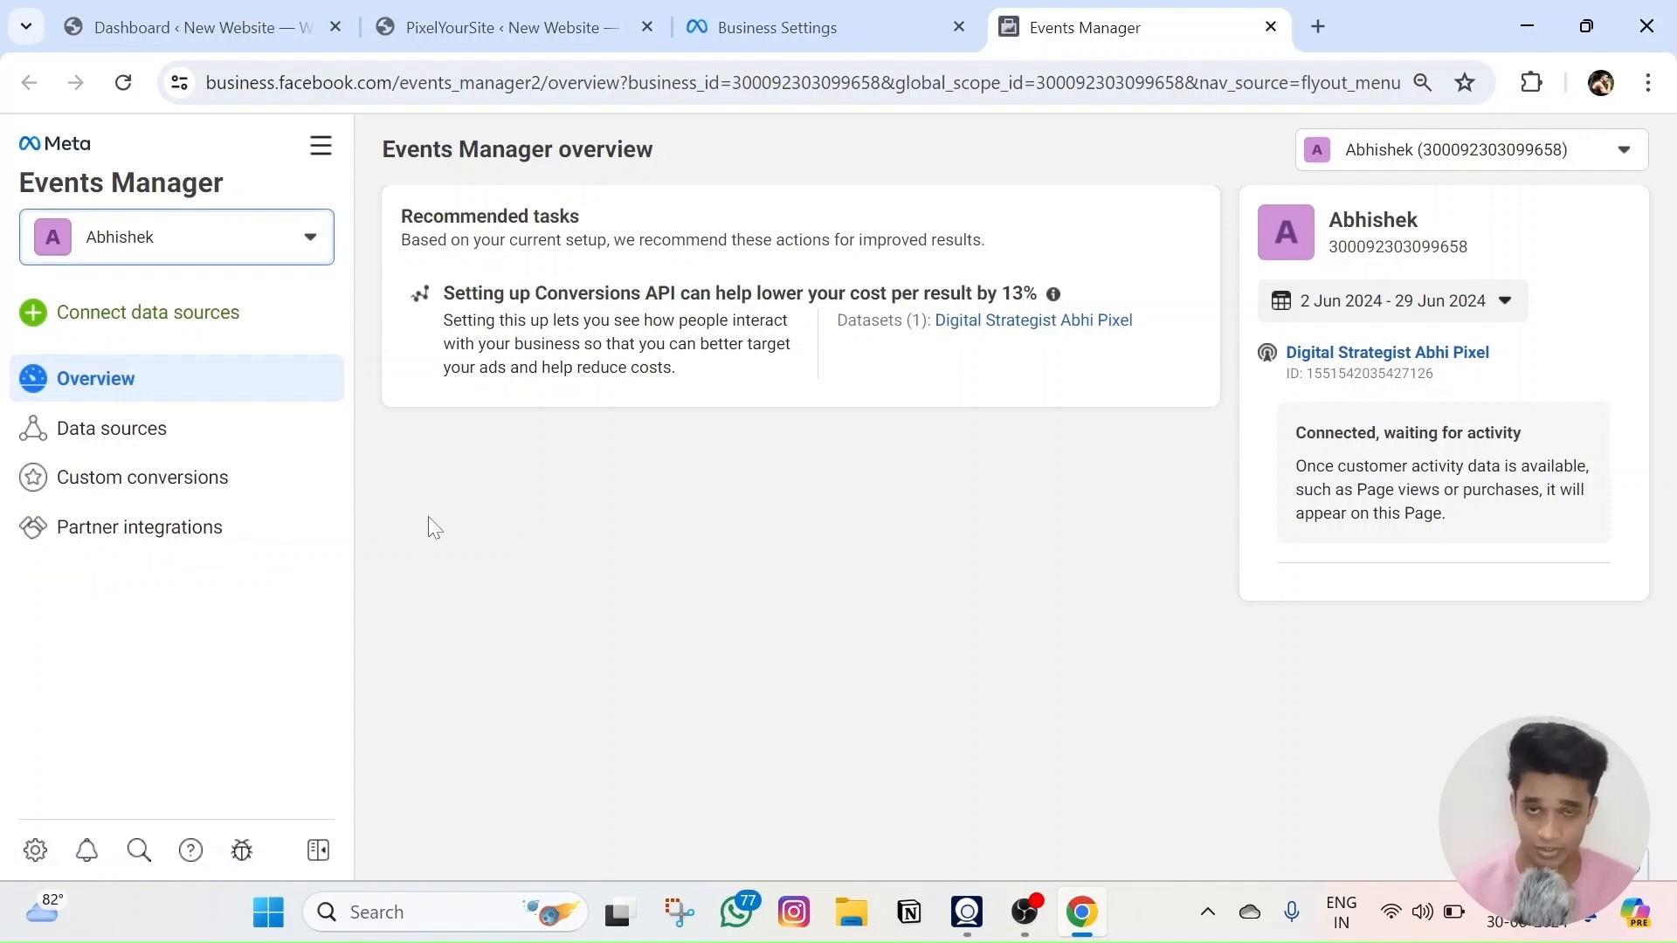
left_click(118, 442)
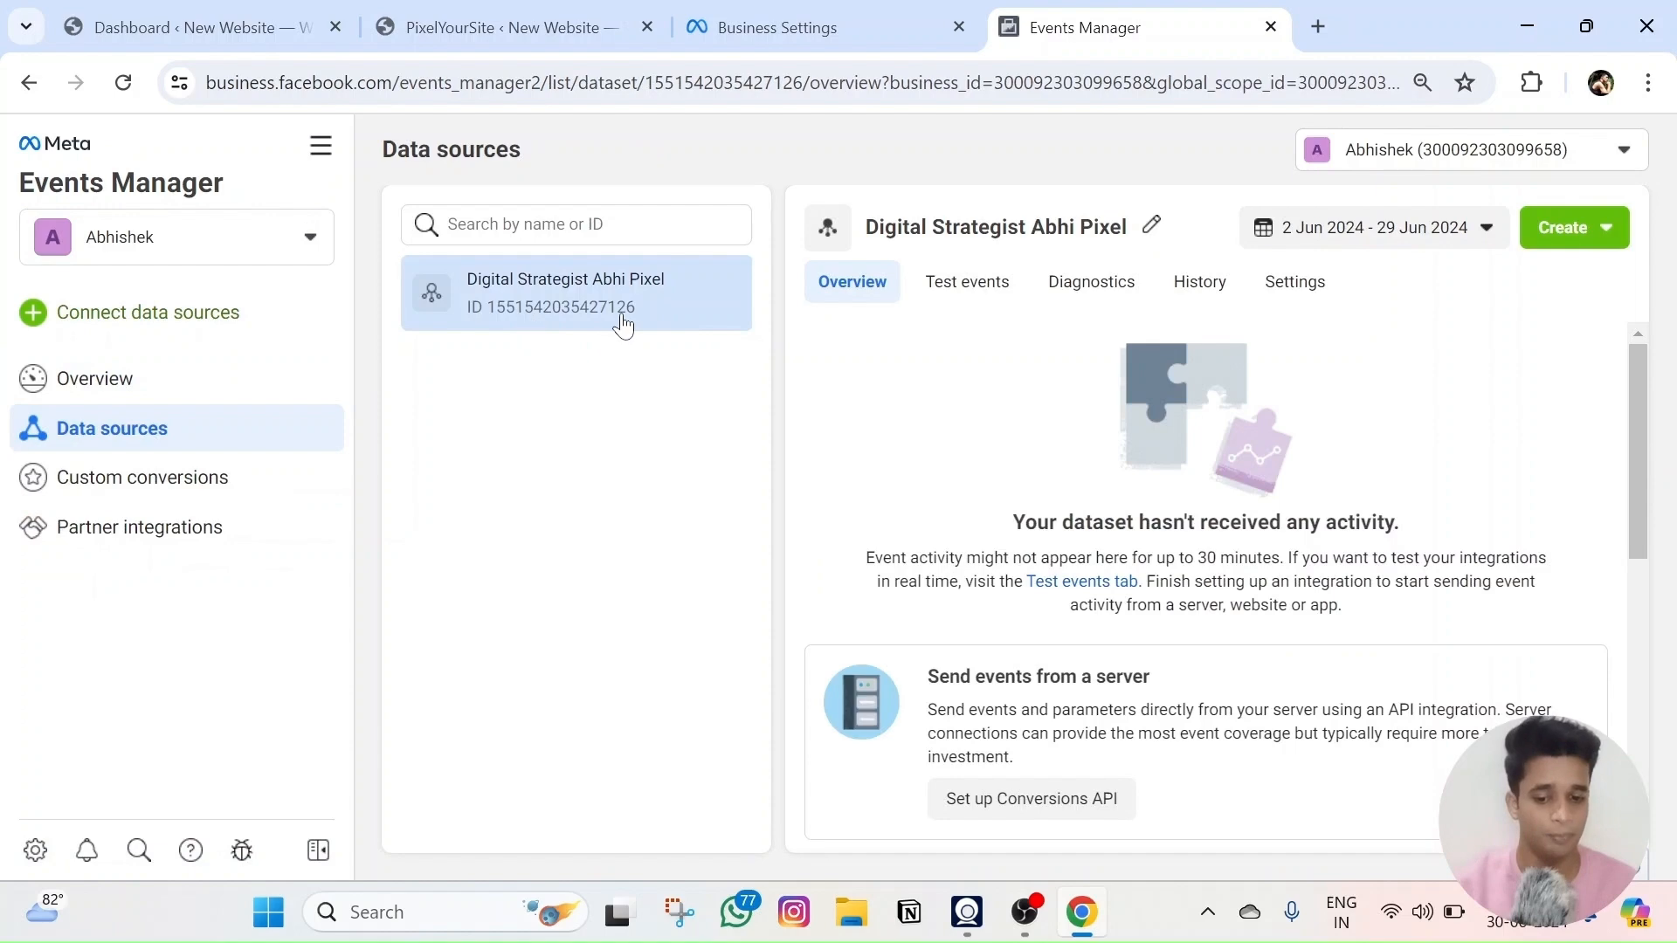
left_click(775, 14)
left_click(1136, 253)
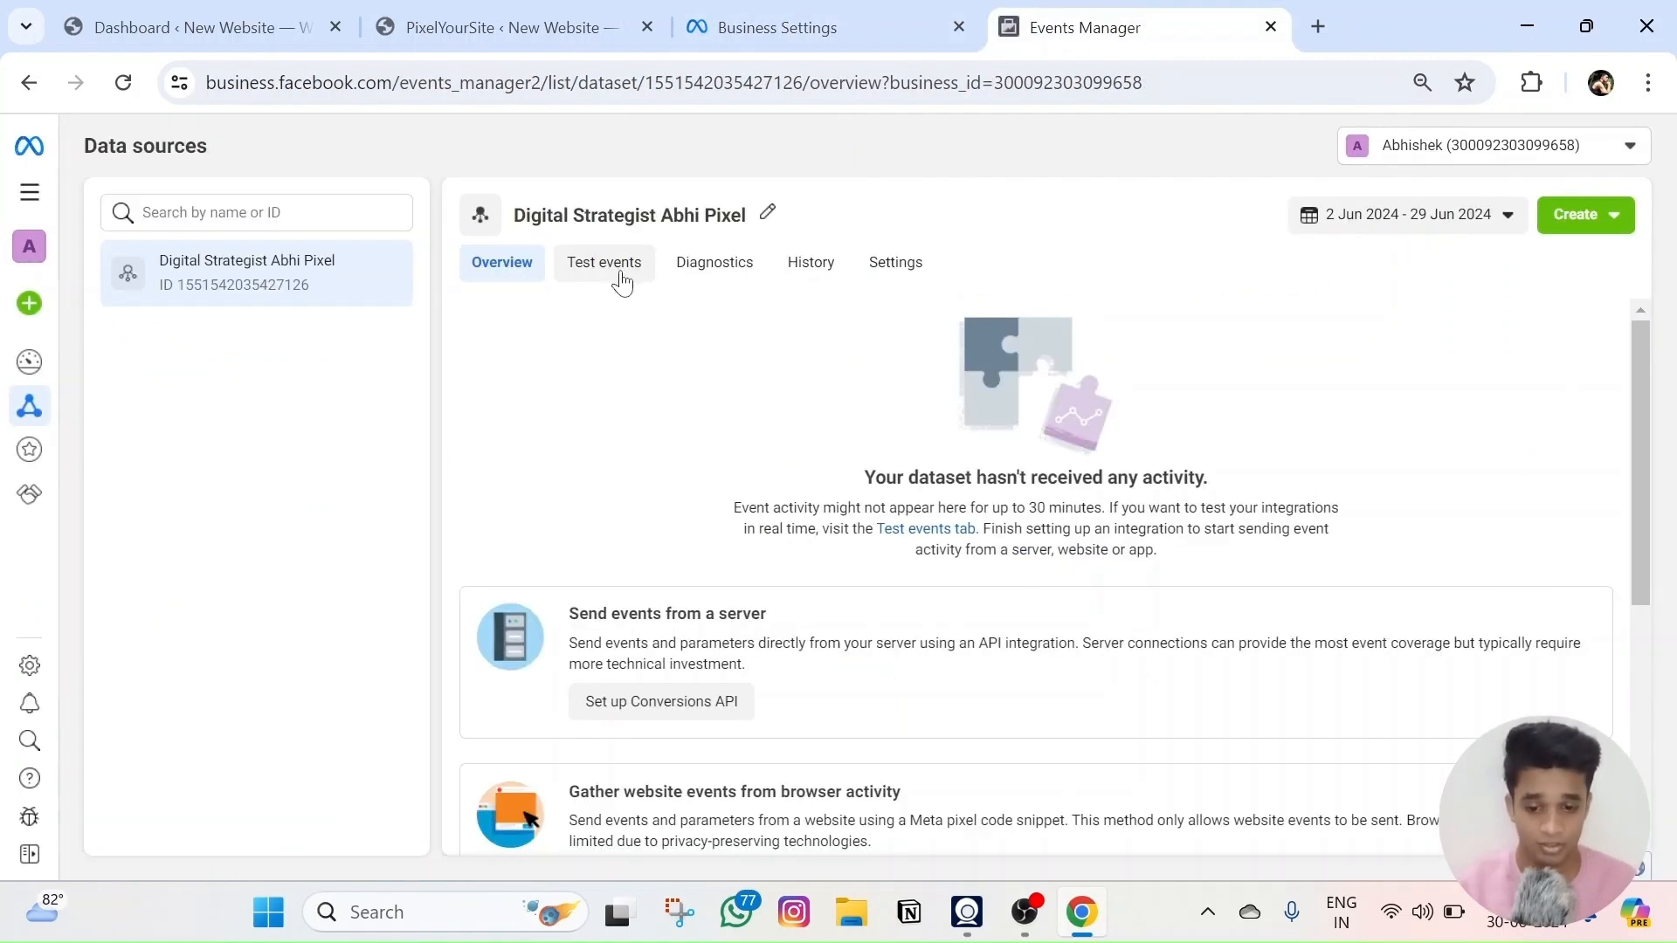
- Open the dataset's test events and expand the section for confirming that the website's events are set up correctly
left_click(578, 272)
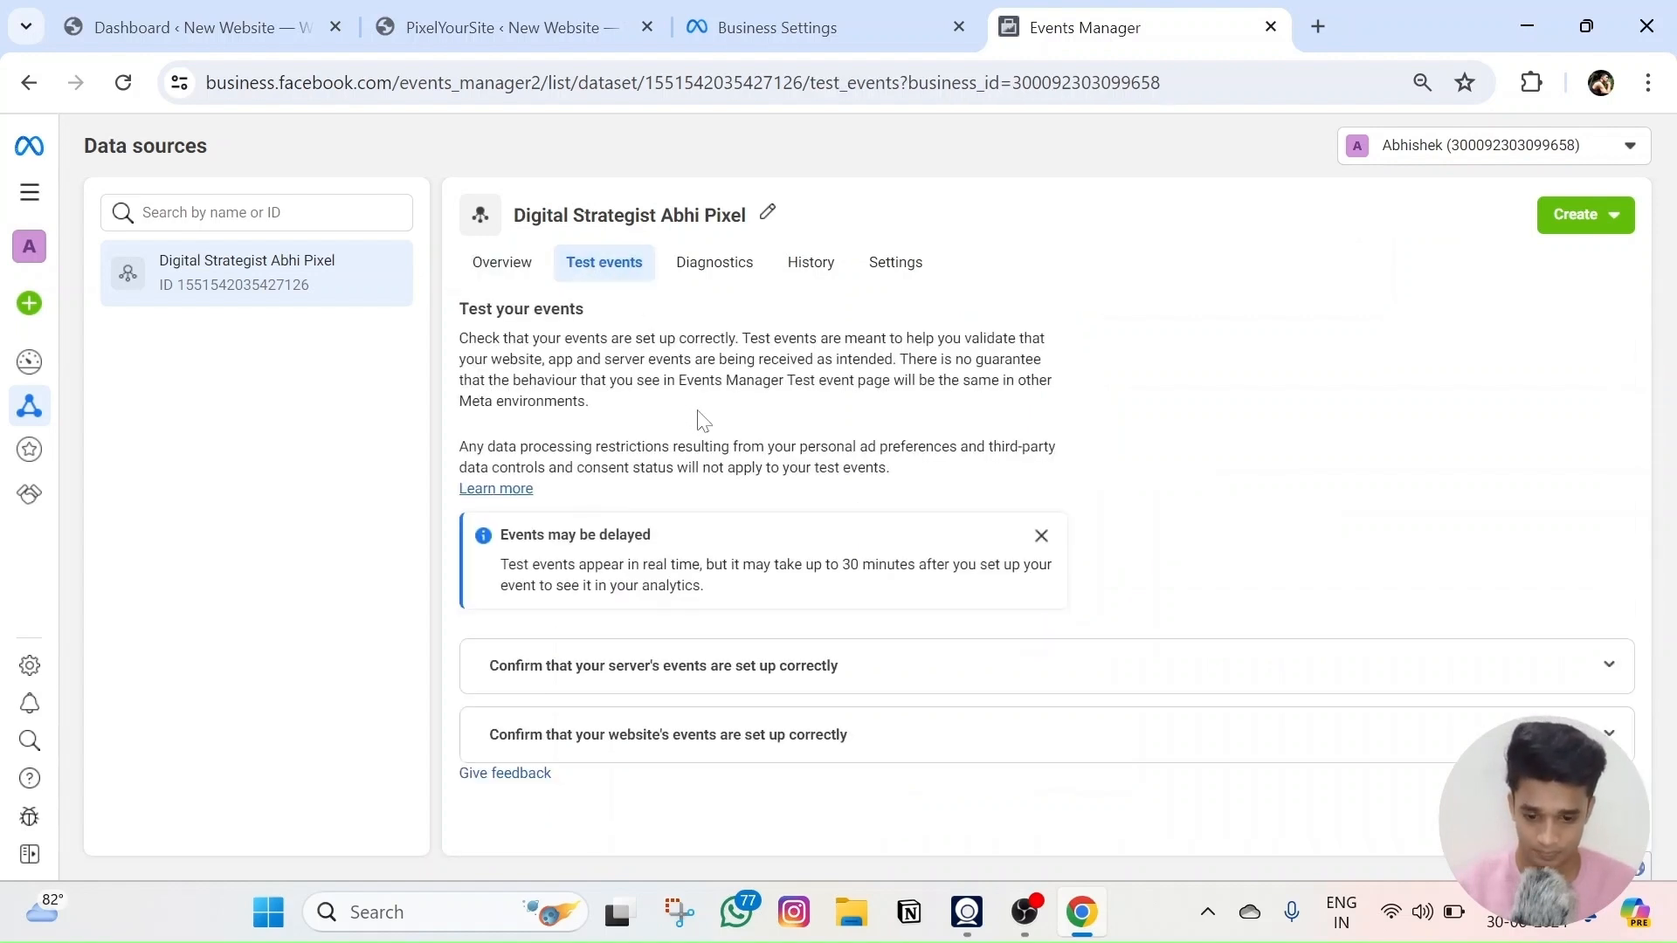
left_click(753, 736)
scroll(752, 735, "down", 3)
left_click(664, 725)
- Open the live WordPress site from its dashboard in a separate browser tab and copy the homepage address
left_click(497, 27)
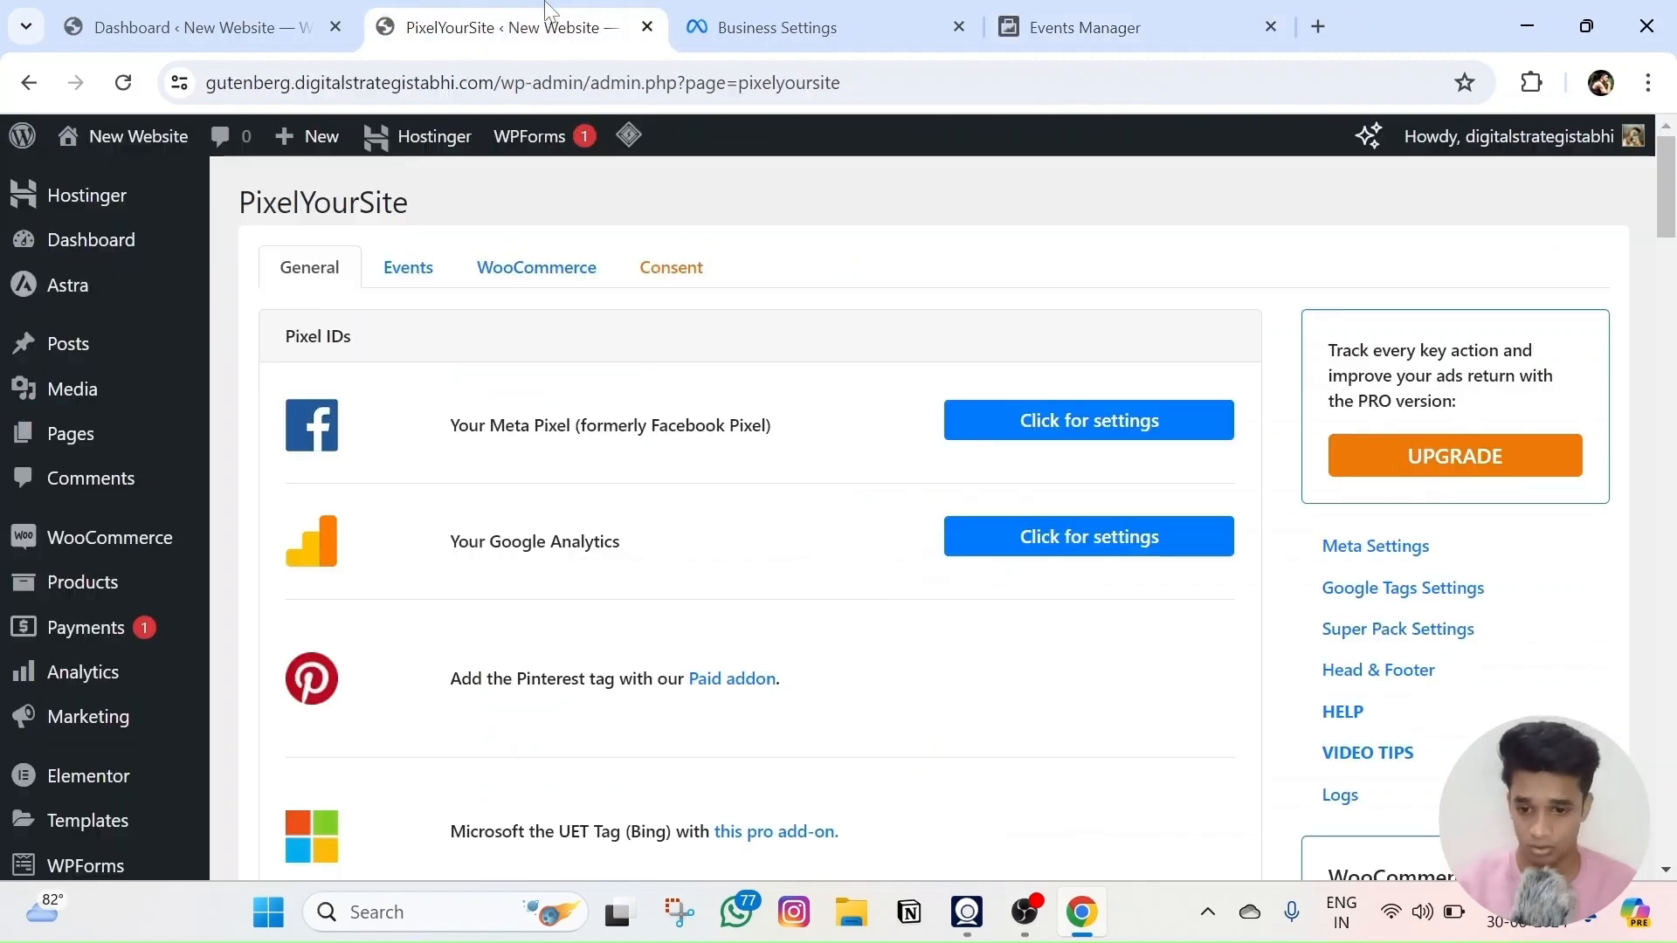
left_click(193, 28)
mouse_move(118, 155)
right_click(161, 181)
left_click(219, 207)
left_click(411, 24)
left_click(437, 85)
key("ctrl+c")
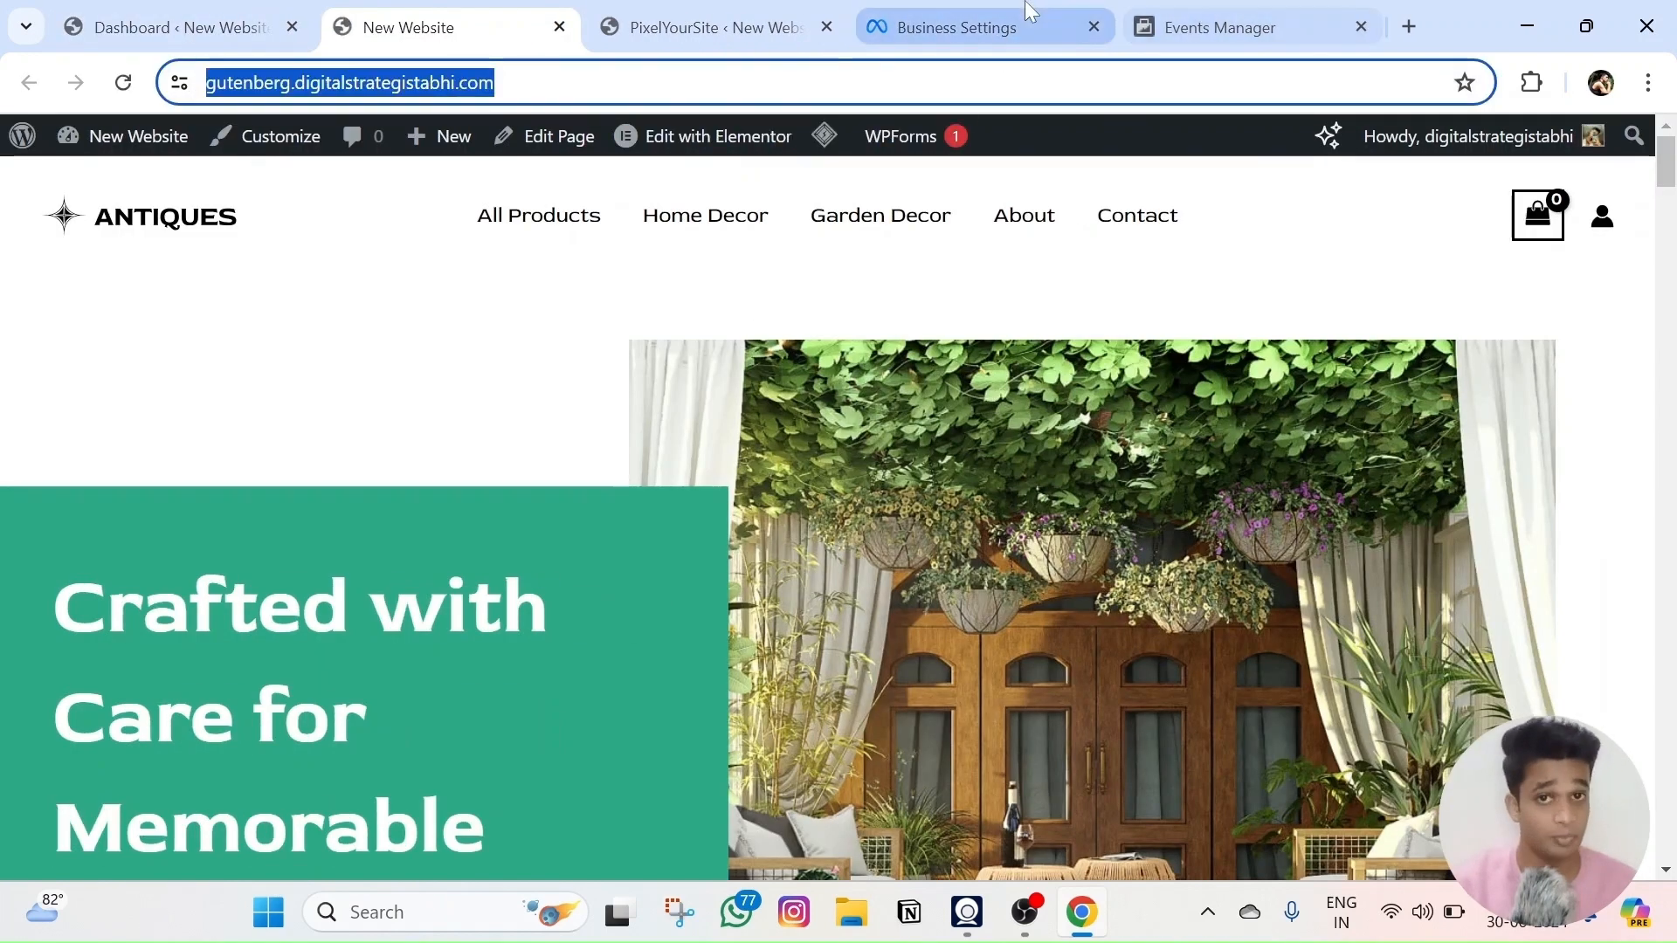
- Return to Events Manager and check the test events received from the website
left_click(1022, 20)
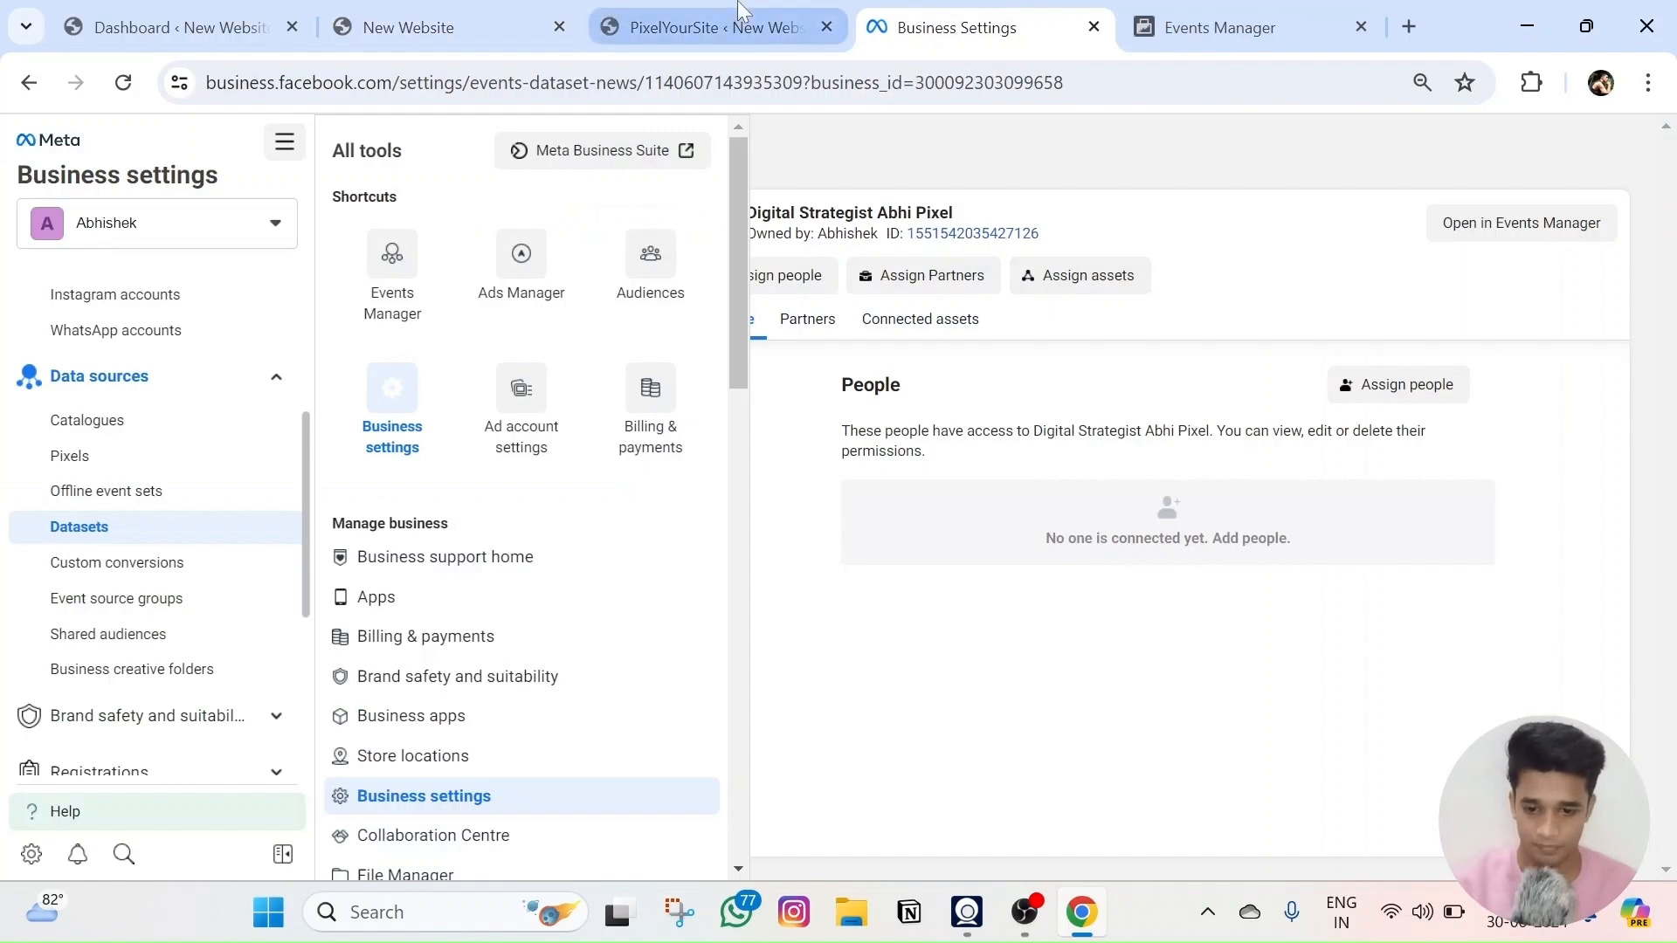
left_click(703, 26)
left_click(1188, 17)
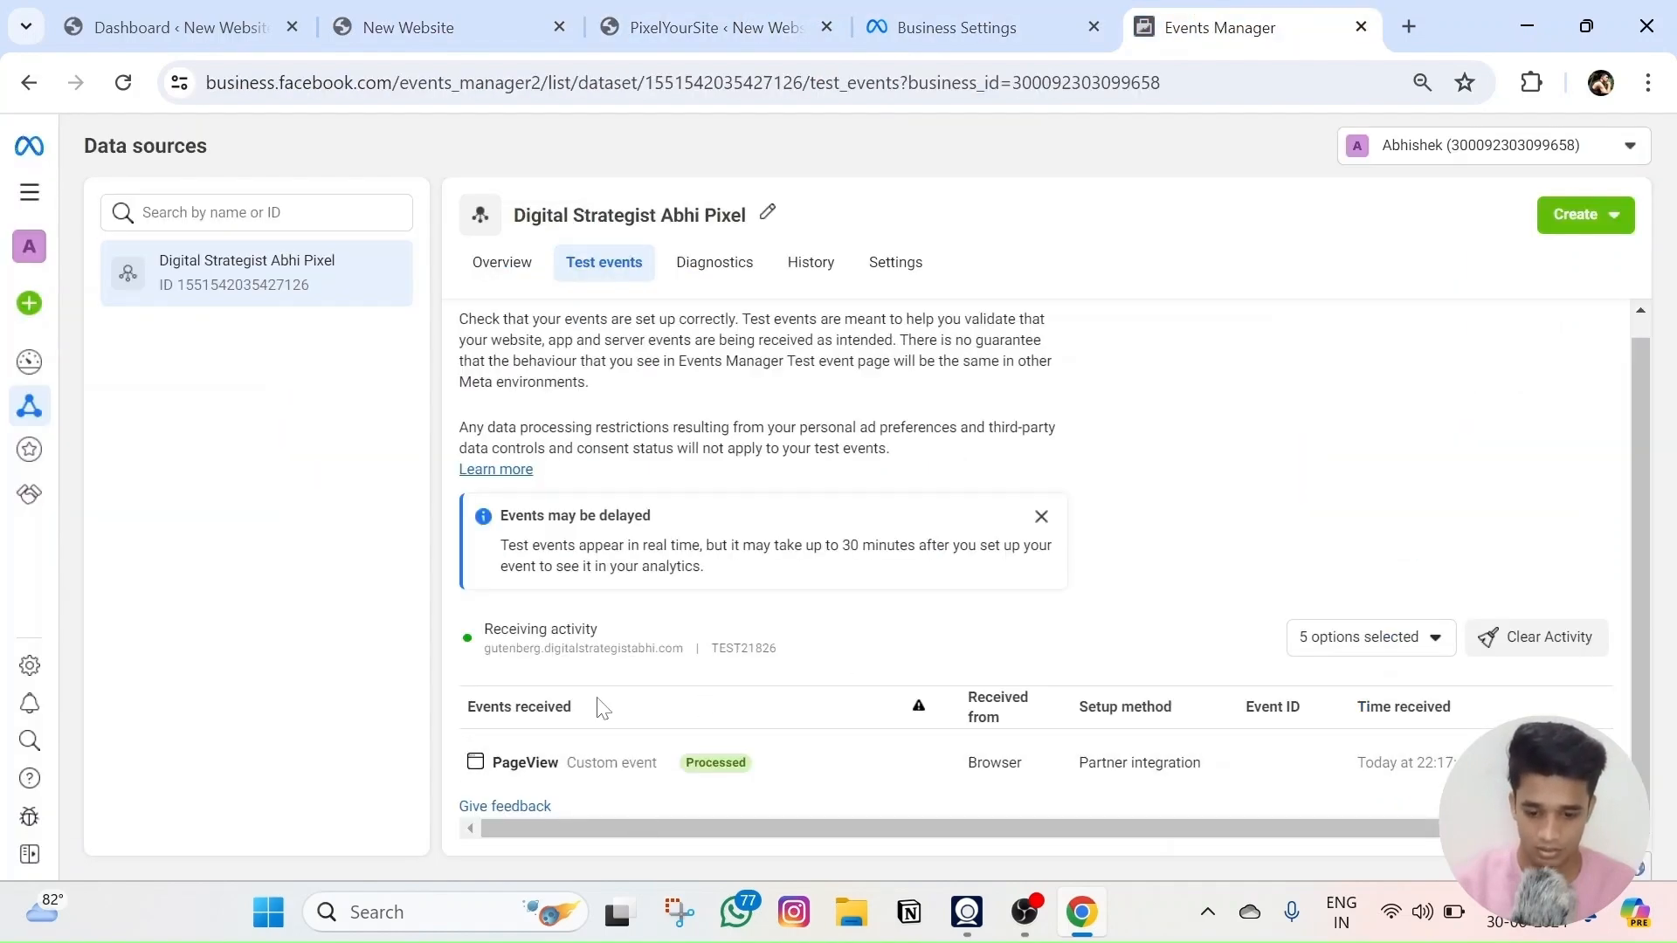
scroll(597, 716, "up", 1)
scroll(646, 738, "down", 1)
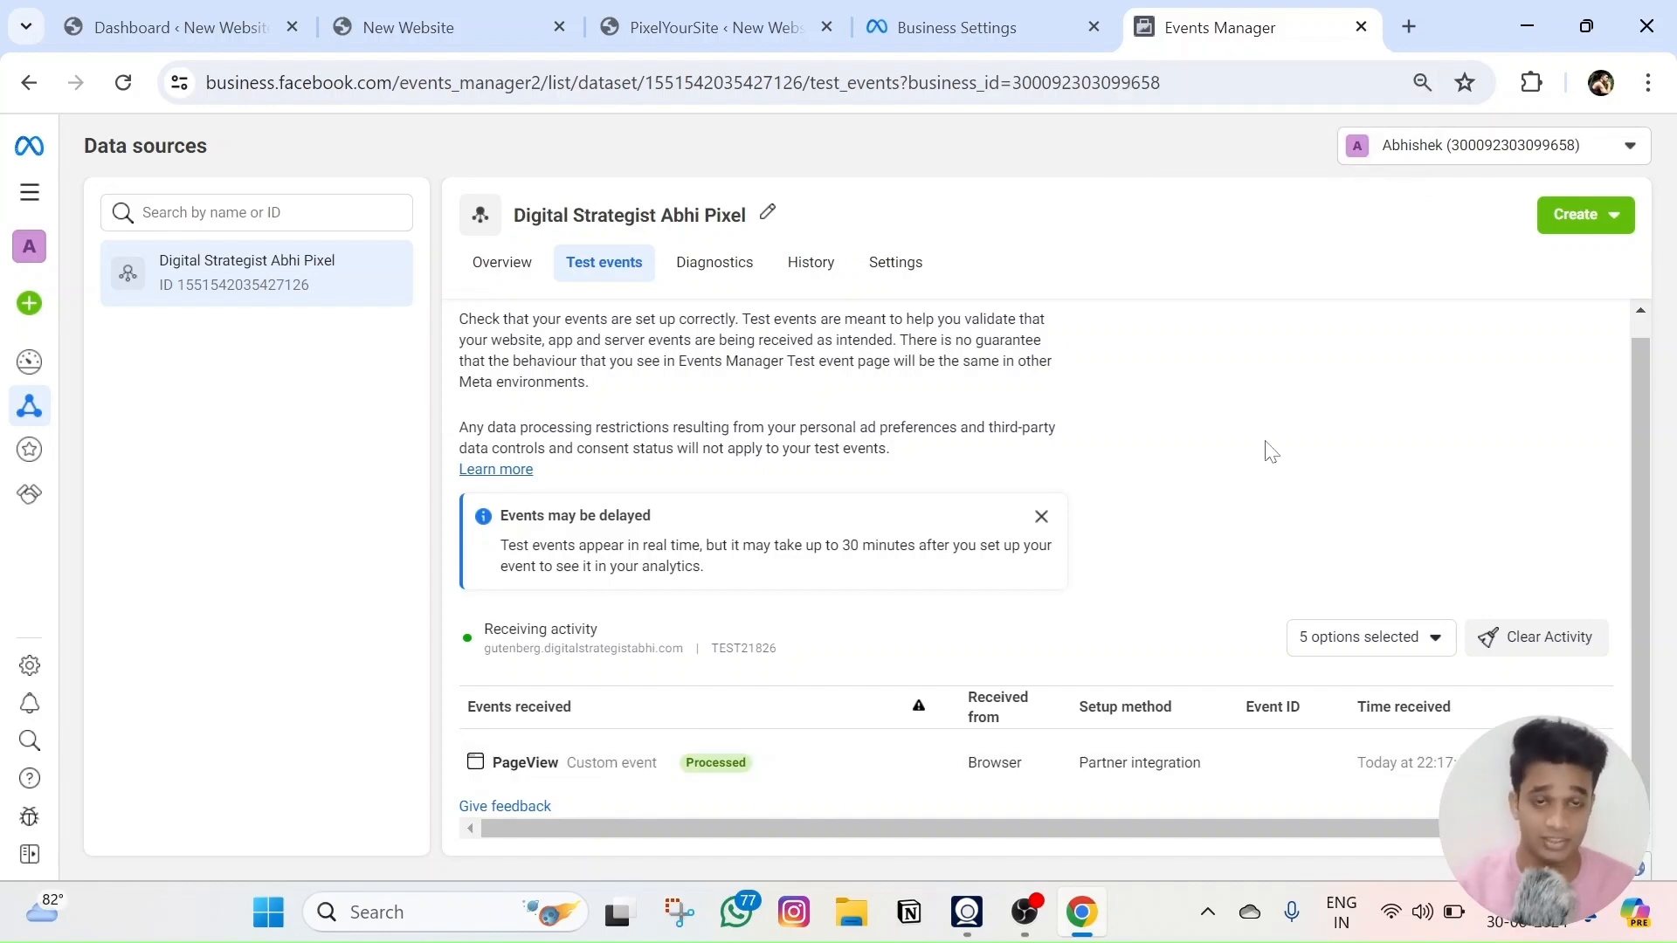
- Close the website's browser tab and load gutenberg.digitalstrategistabhi.com in a new one using the copied address
left_click(476, 19)
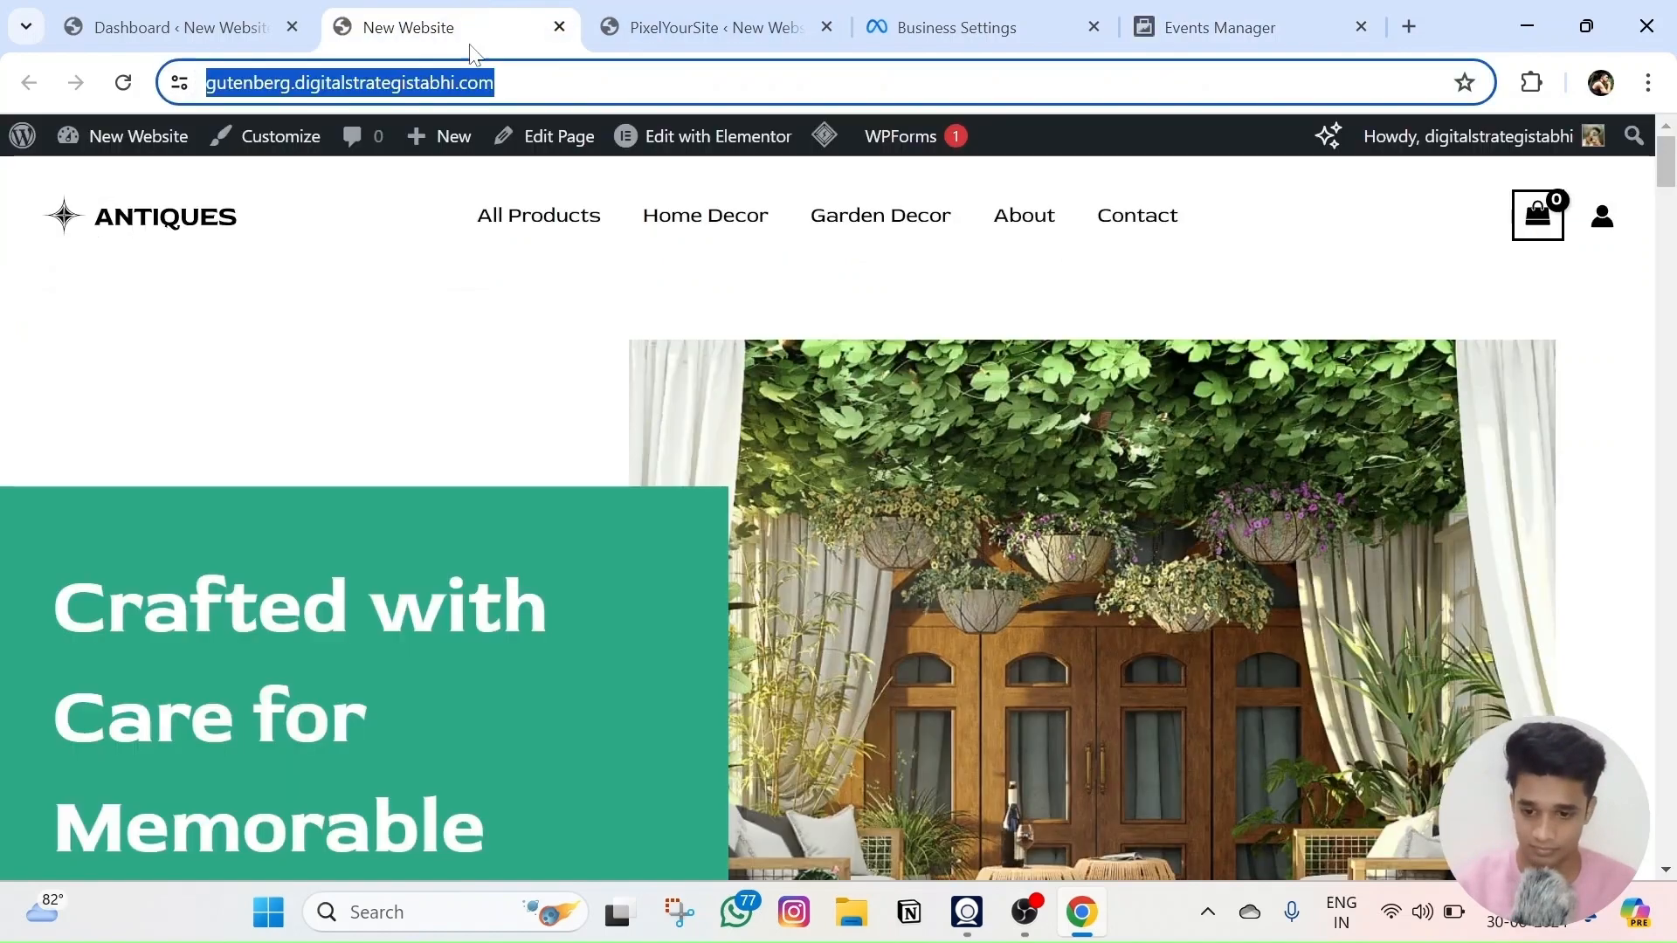
left_click(560, 27)
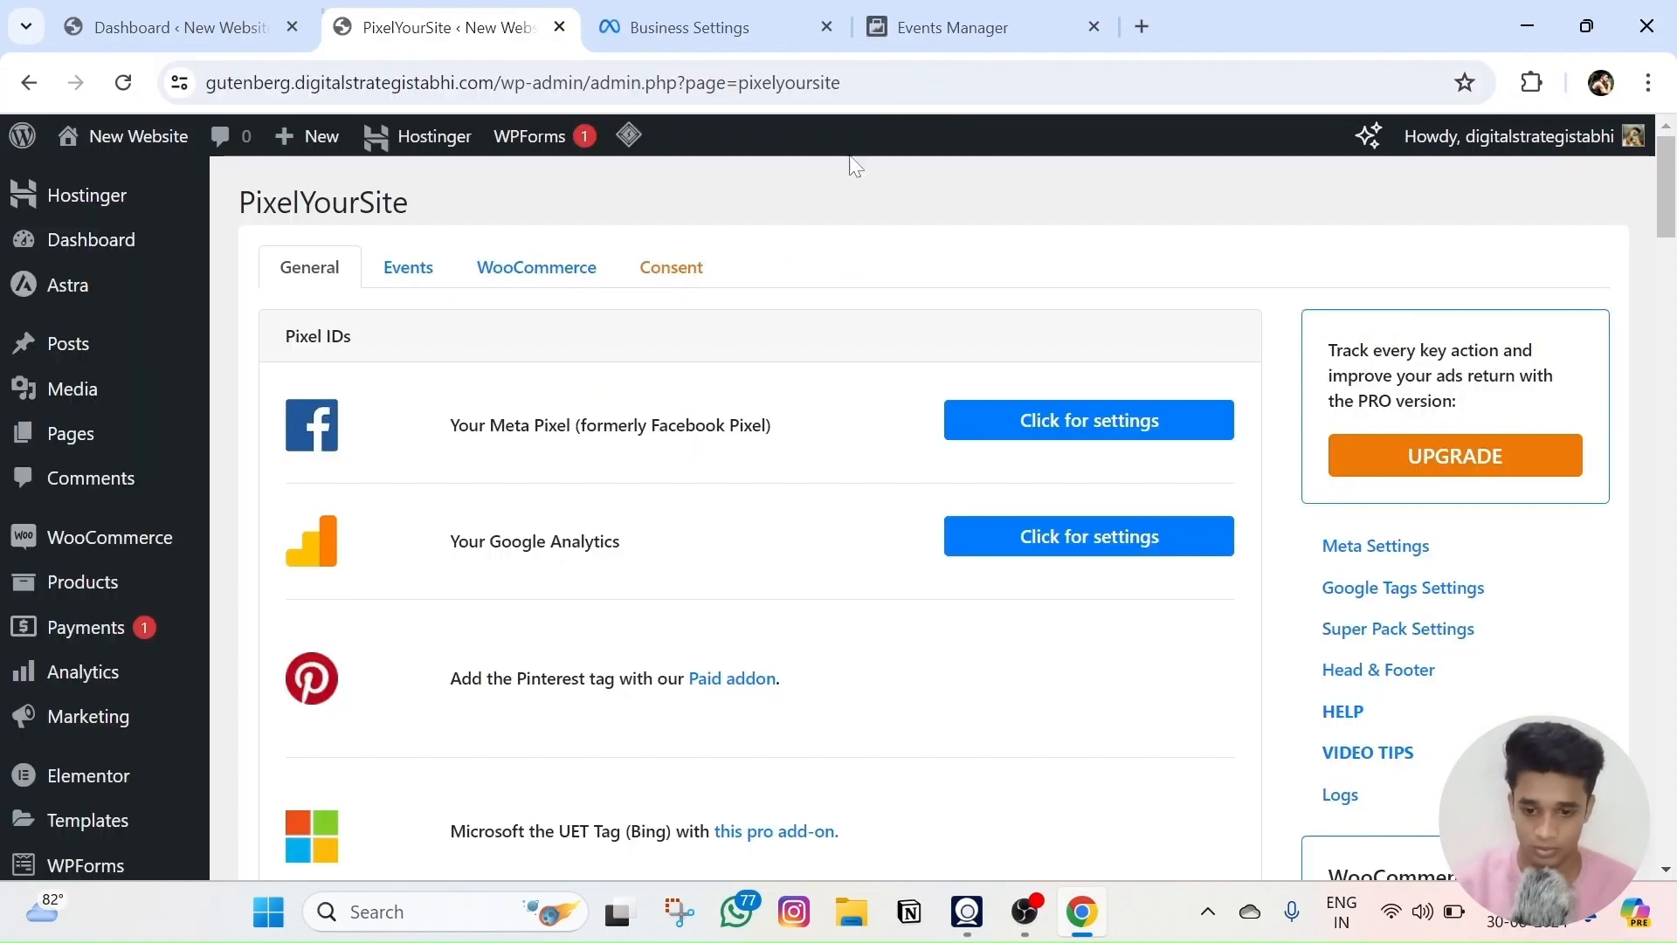
left_click(1317, 23)
key("ctrl+v")
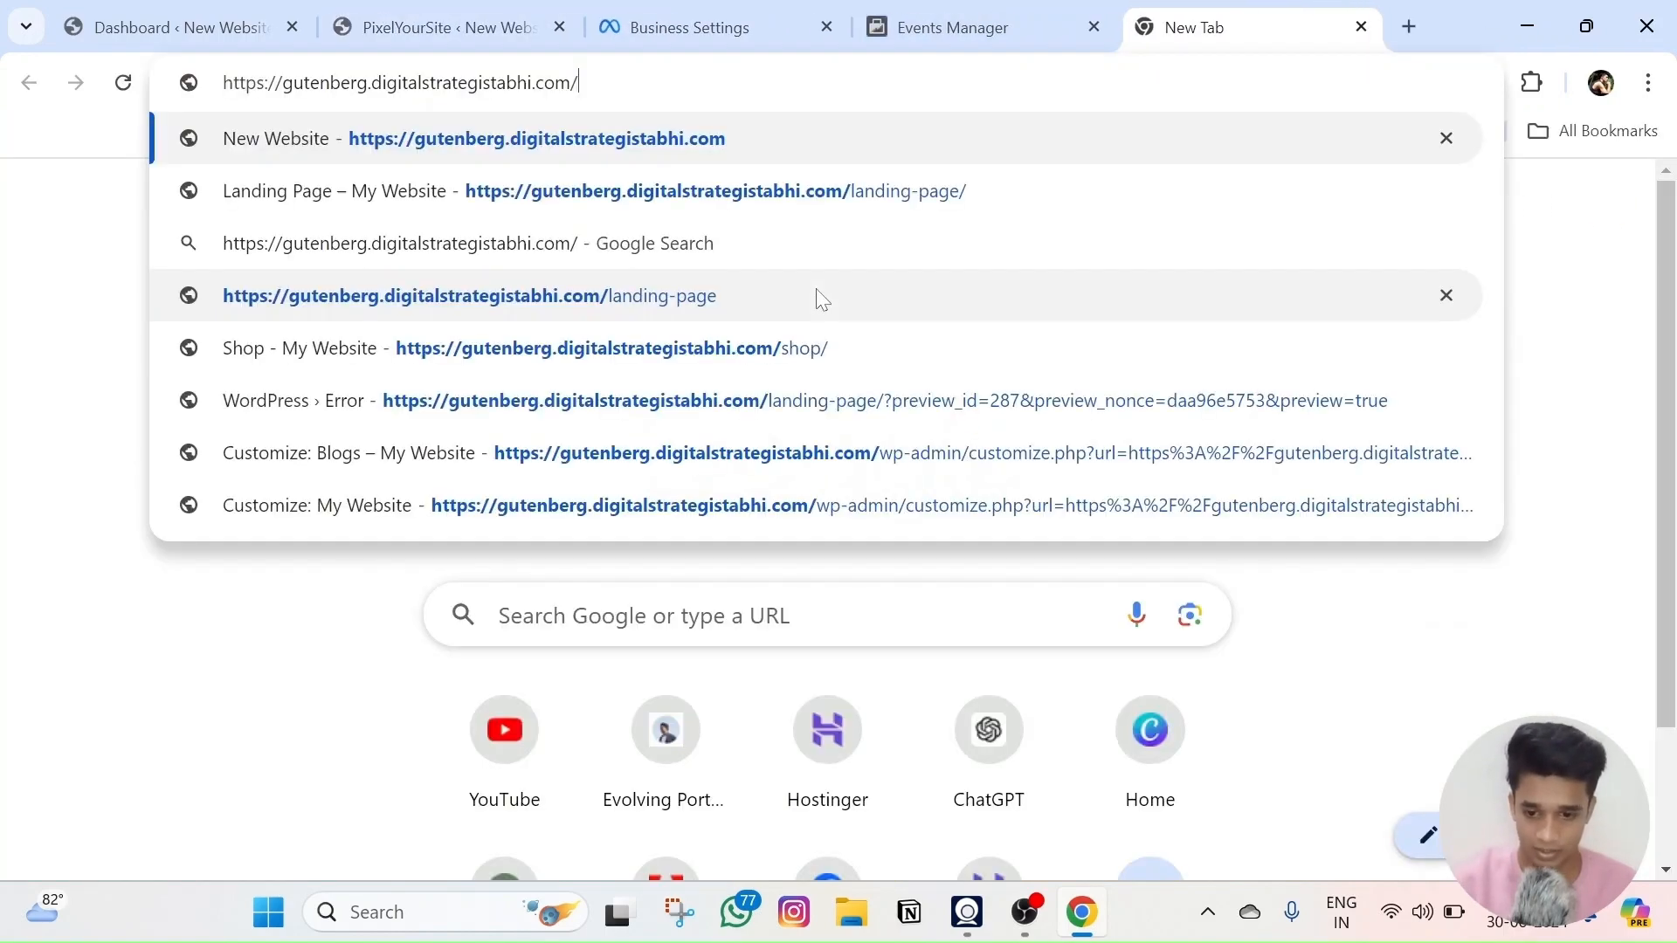
key("Return")
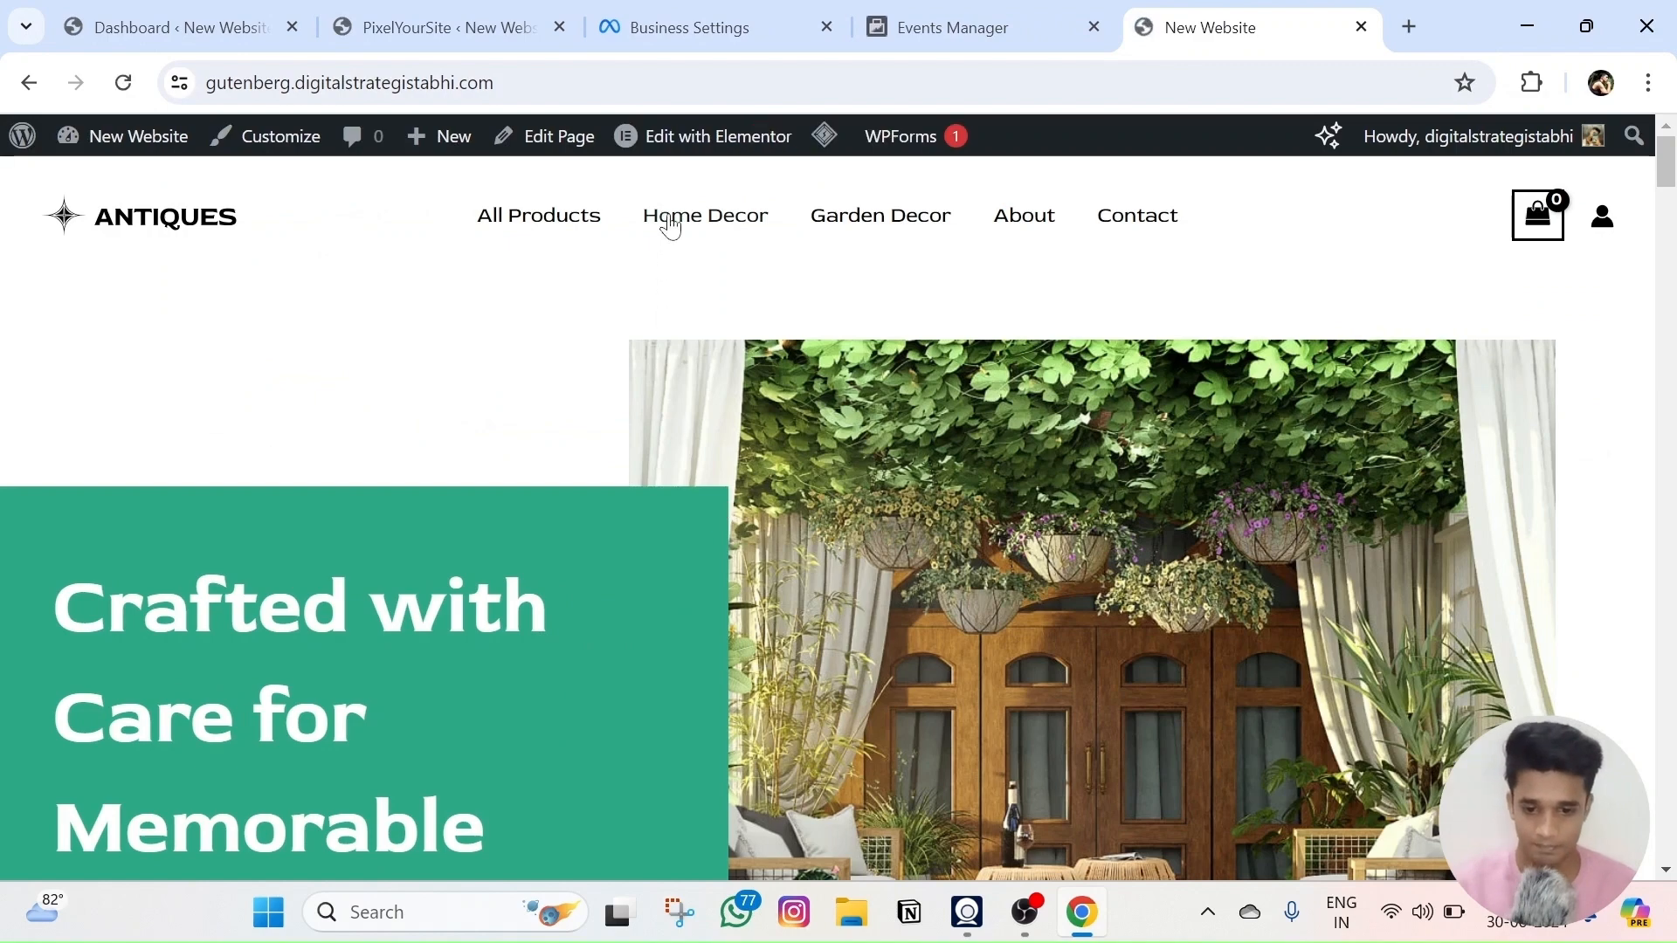
- Check in Events Manager's test events whether the new homepage visit is recorded
left_click(626, 12)
left_click(944, 27)
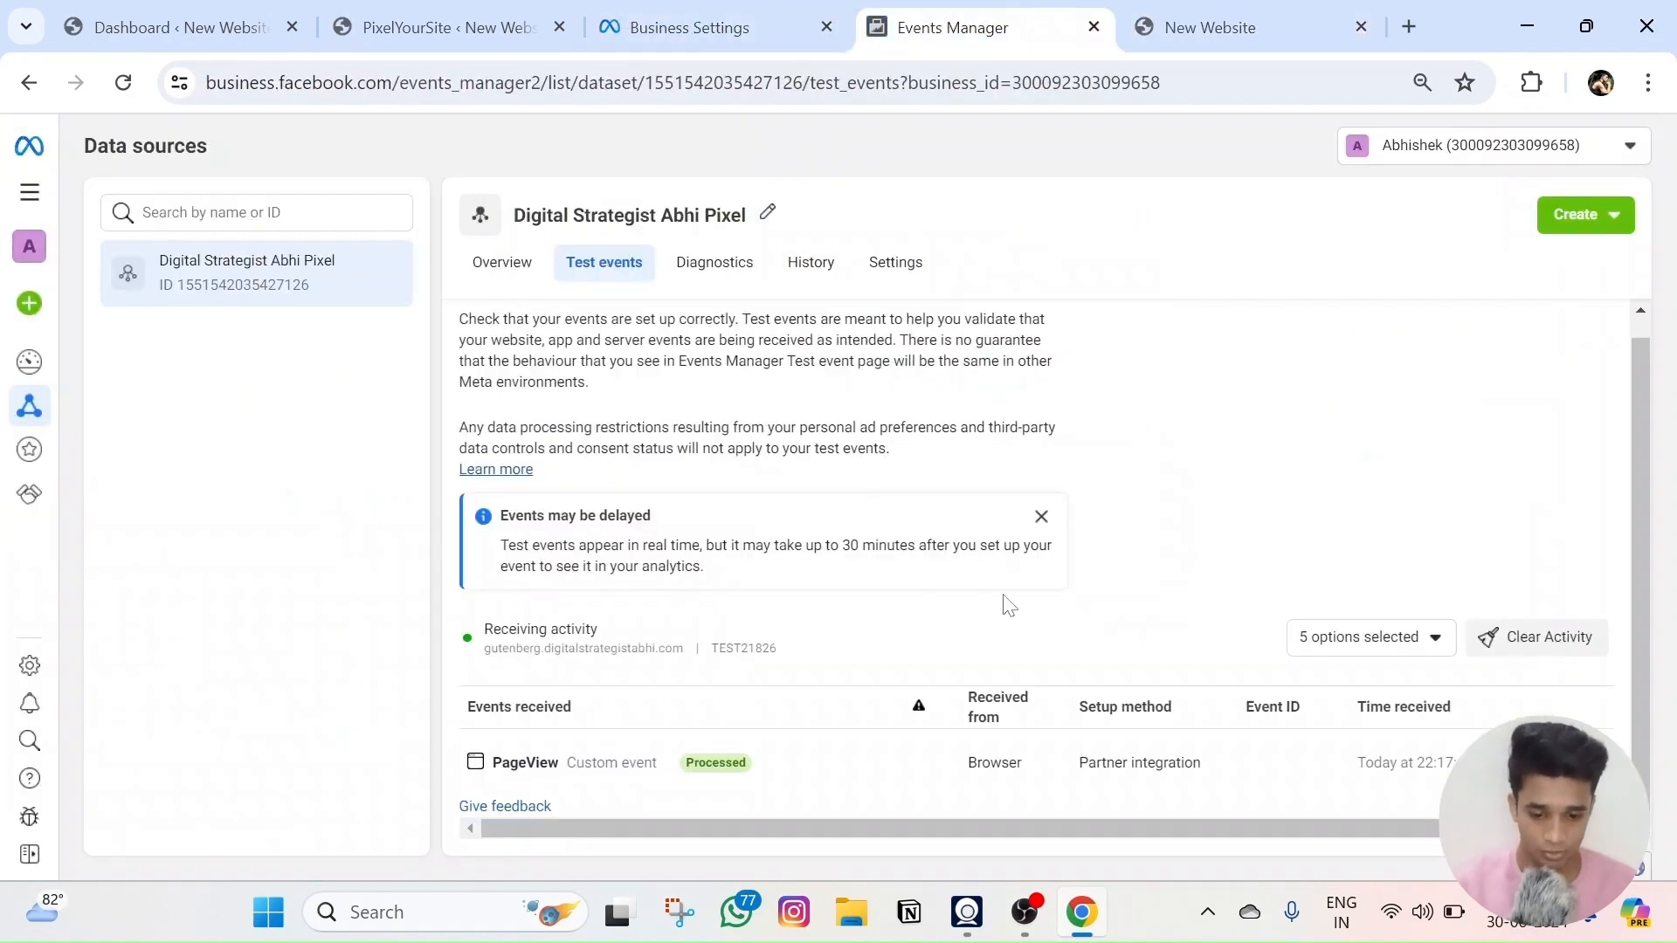
scroll(812, 821, "down", 1)
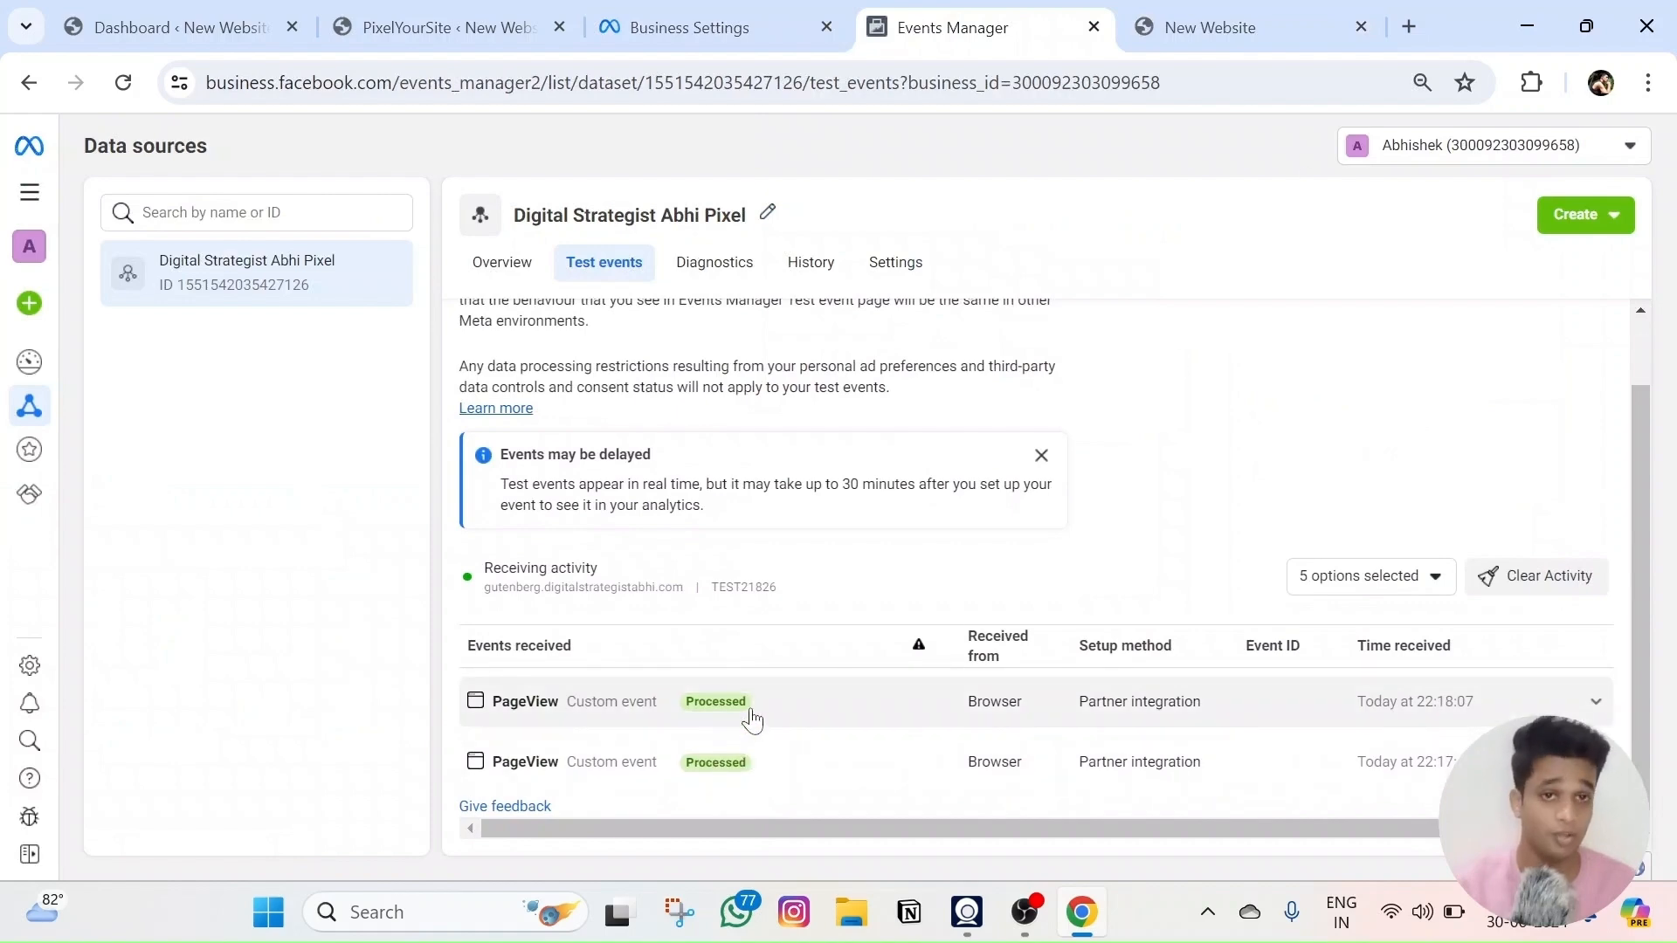
- Open the Contact page on the live website to trigger another page view
left_click(1181, 25)
left_click(1140, 230)
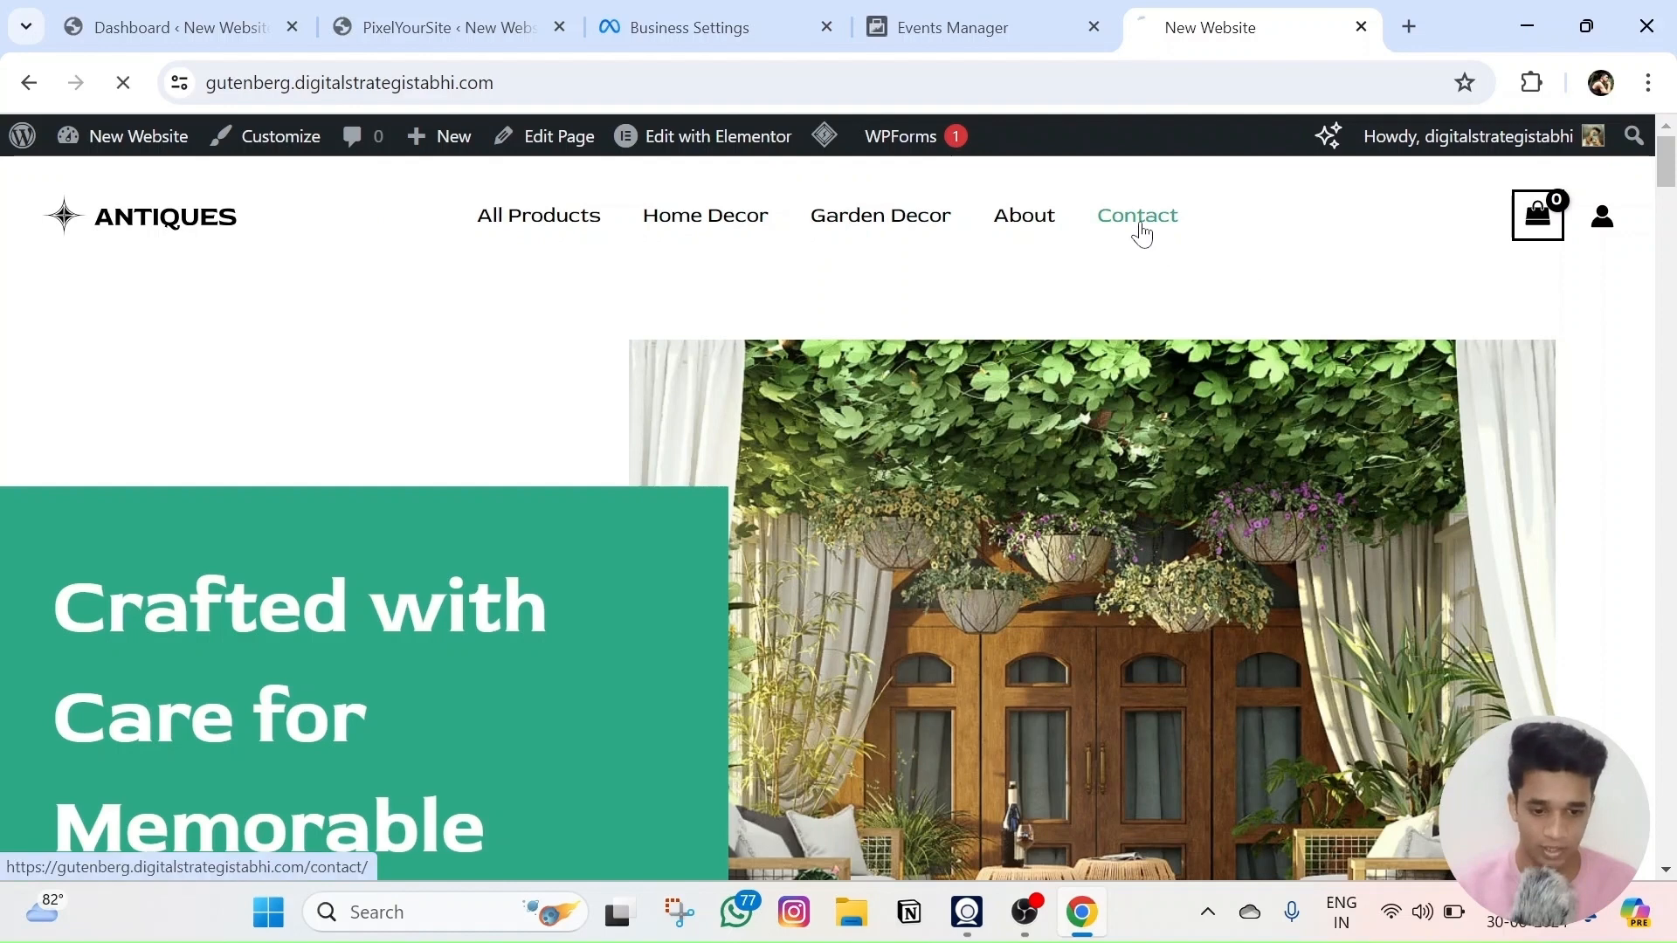
scroll(1070, 486, "down", 3)
scroll(1074, 524, "up", 3)
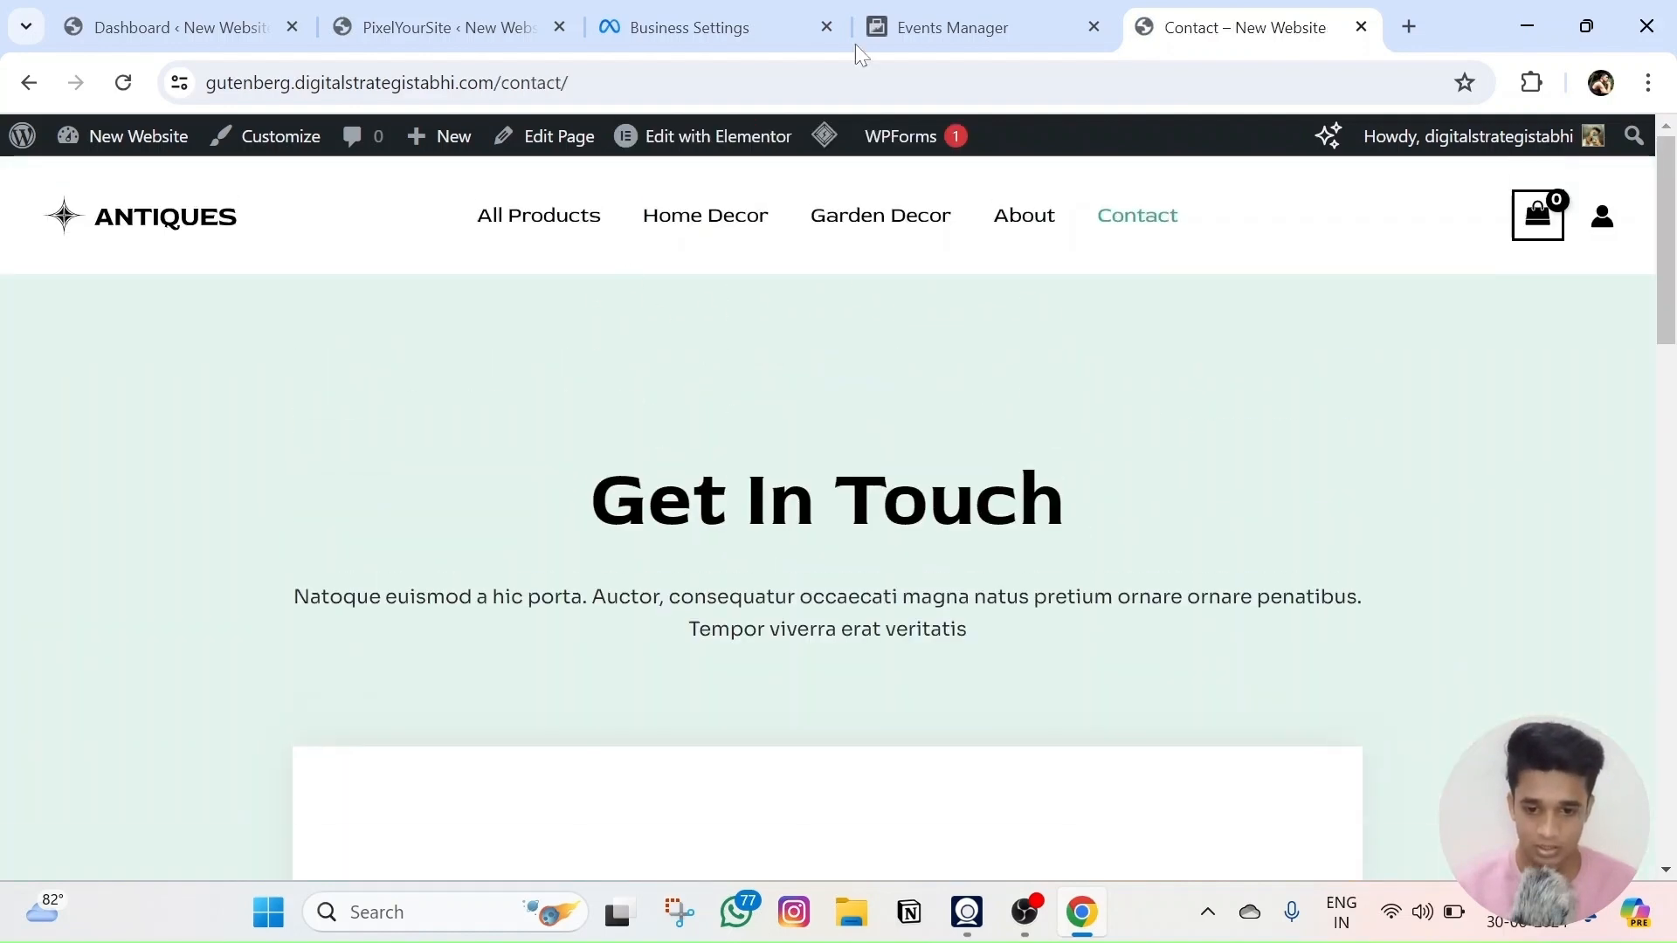
- Expand the newest PageView event in Events Manager and examine its URL and parameters
left_click(954, 35)
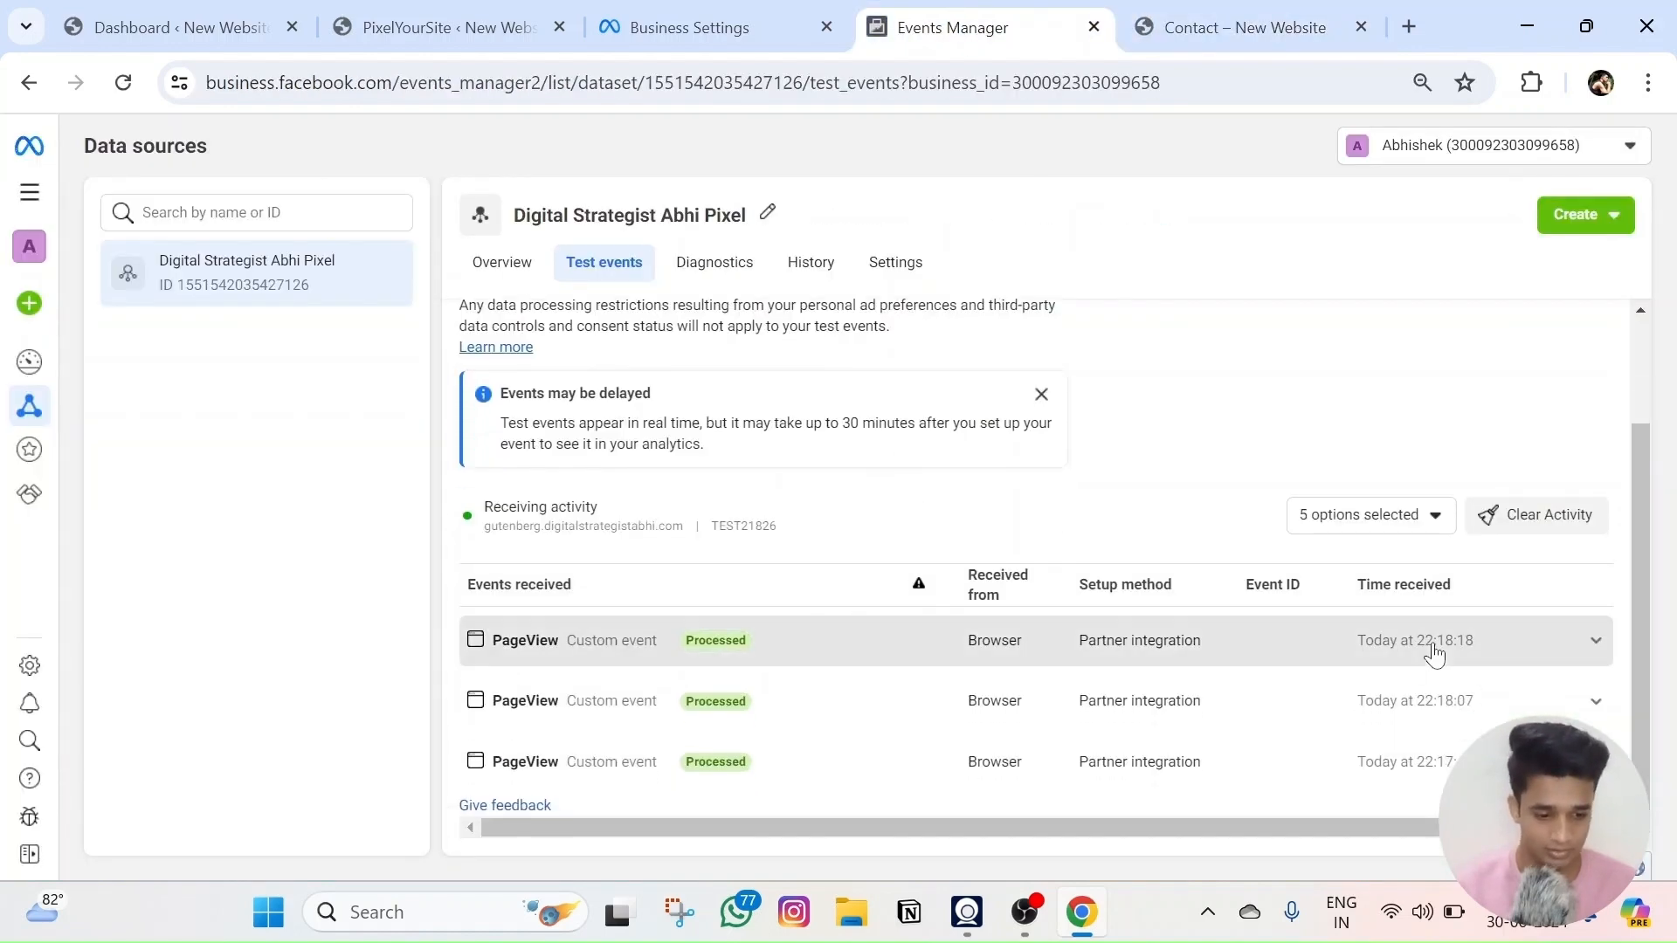
left_click(1430, 640)
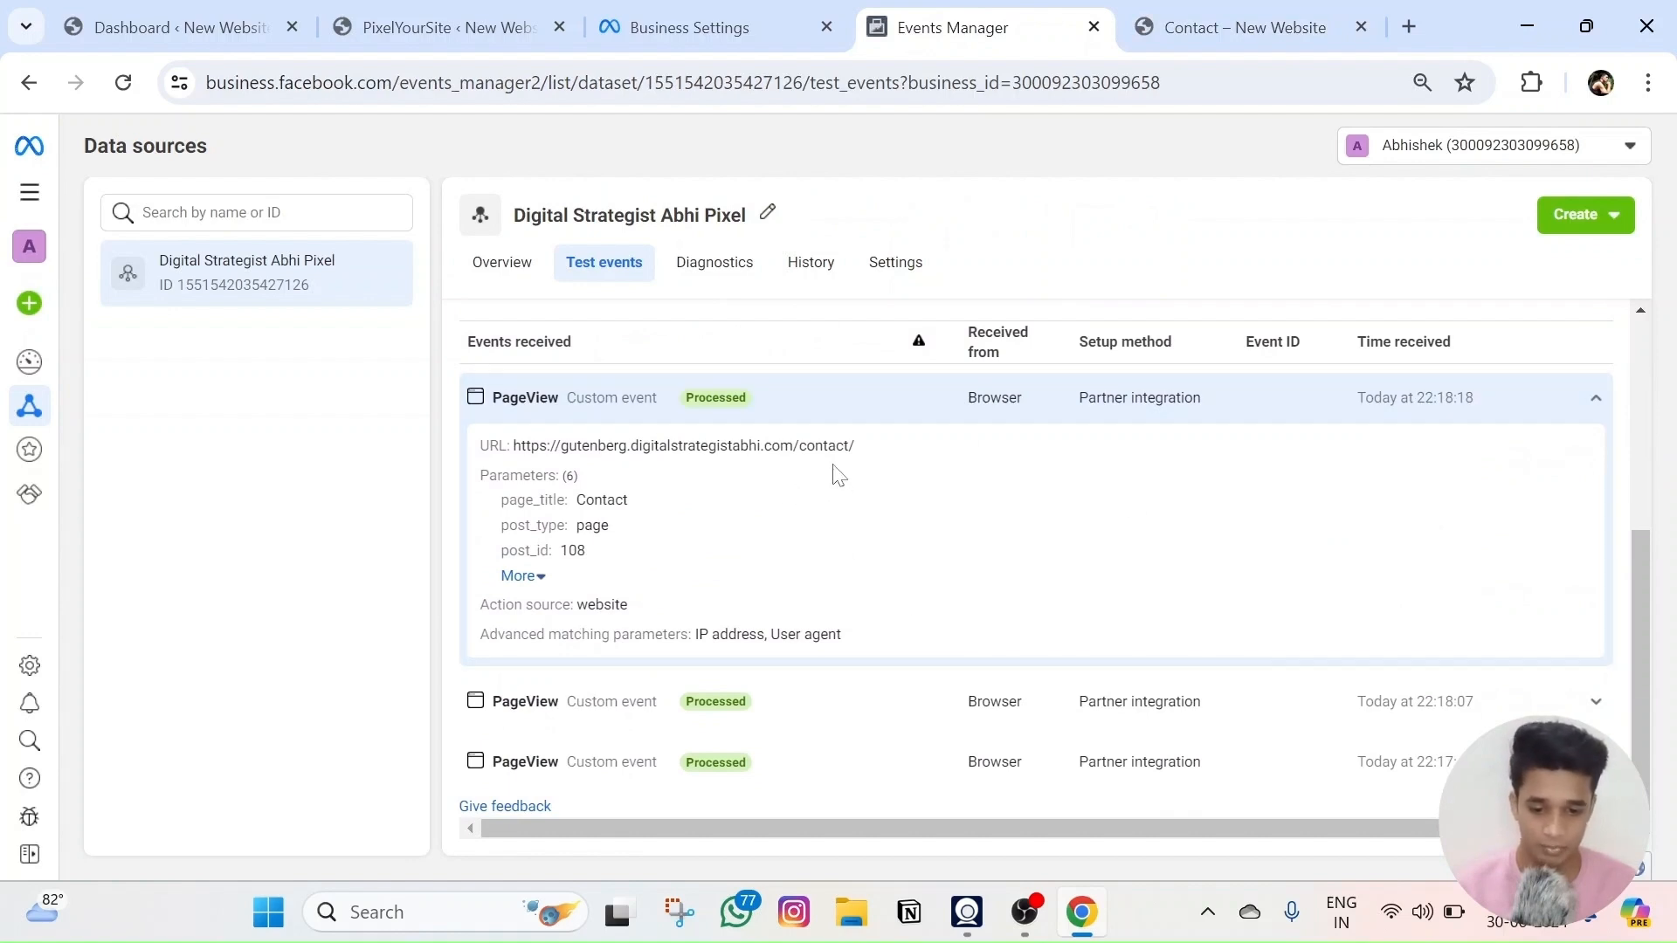
left_click_drag(856, 453, 555, 468)
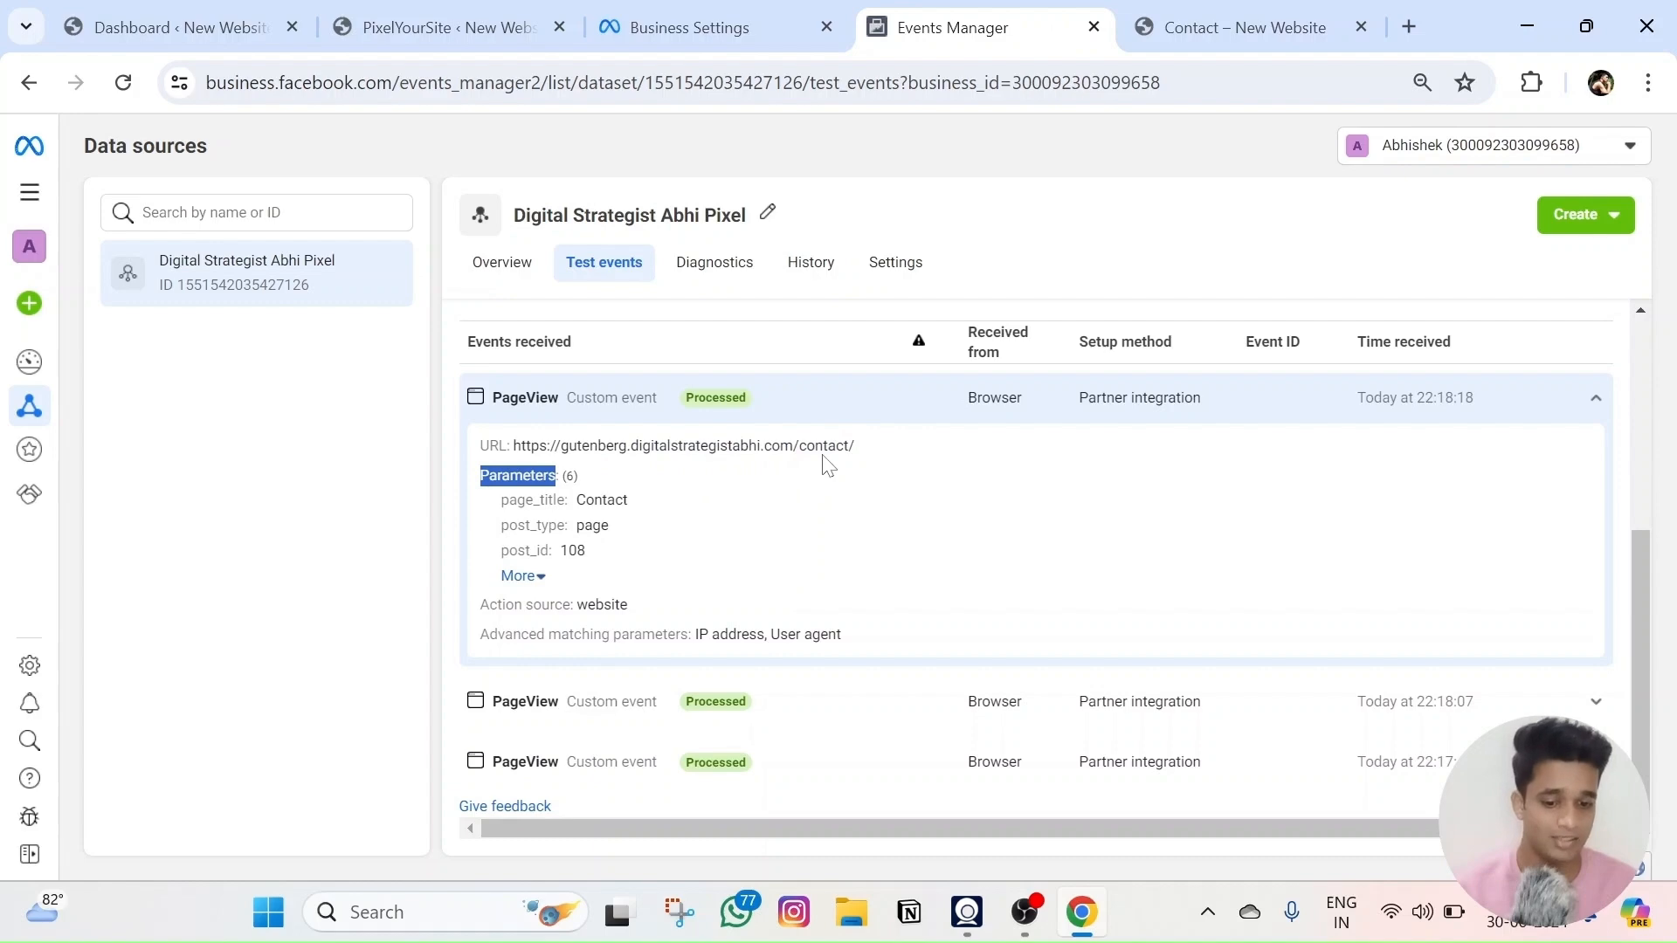
- Review the live Contact page against the details of its PageView event in the dataset's test events
left_click(1282, 25)
scroll(846, 646, "down", 10)
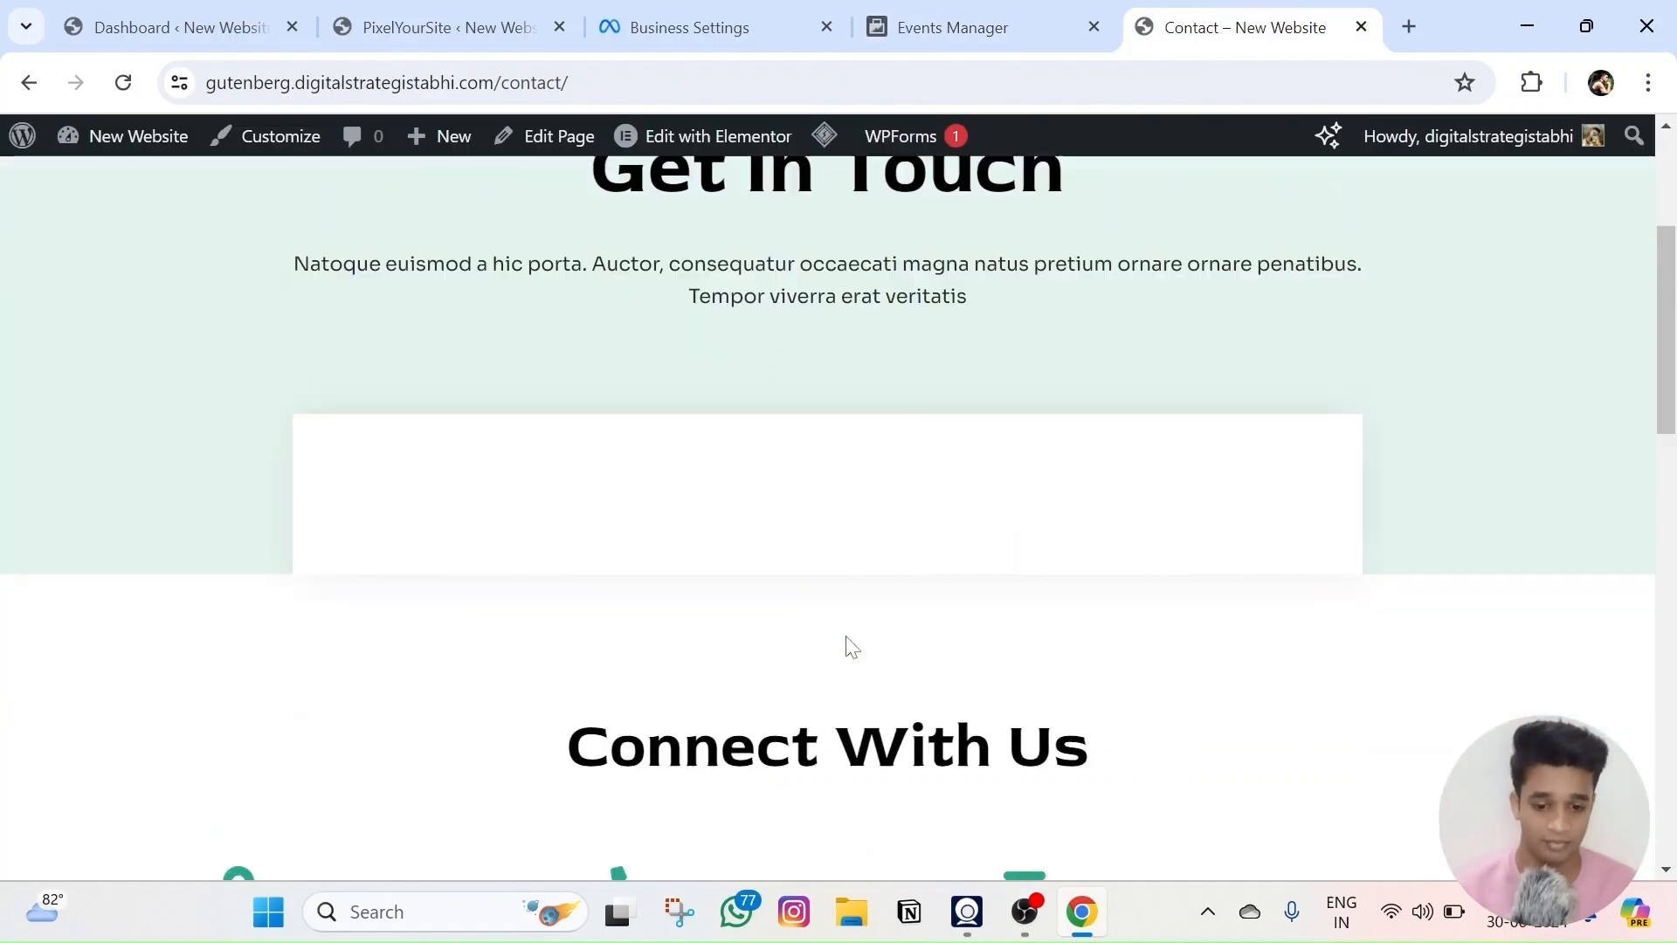
scroll(851, 622, "up", 10)
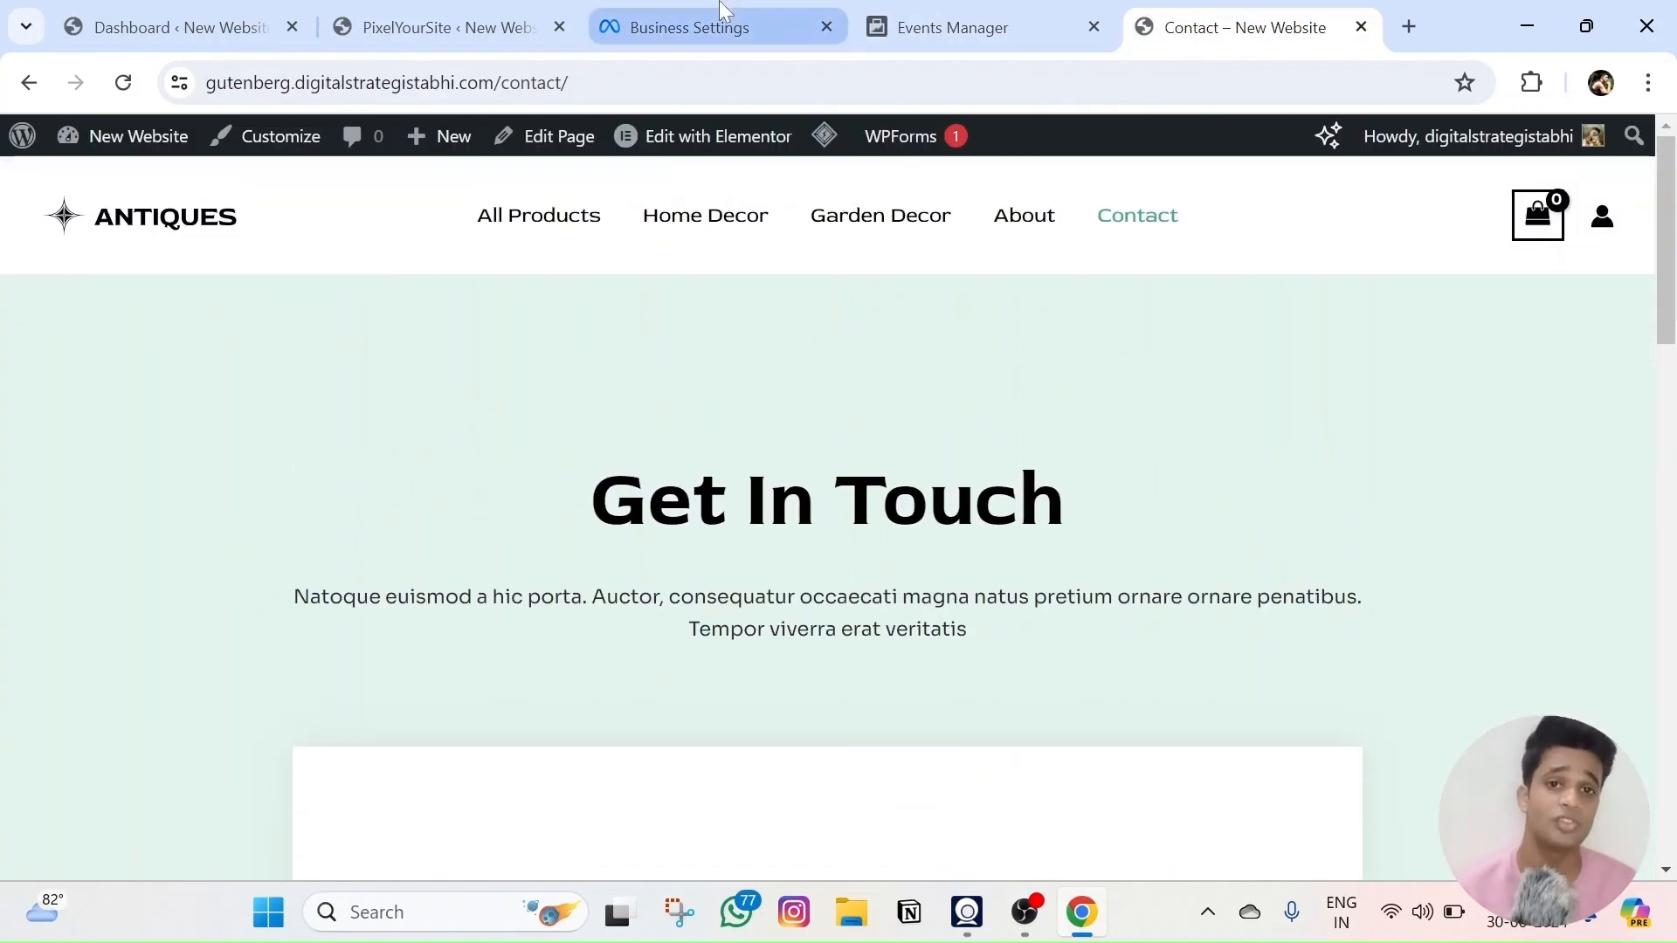
left_click(728, 11)
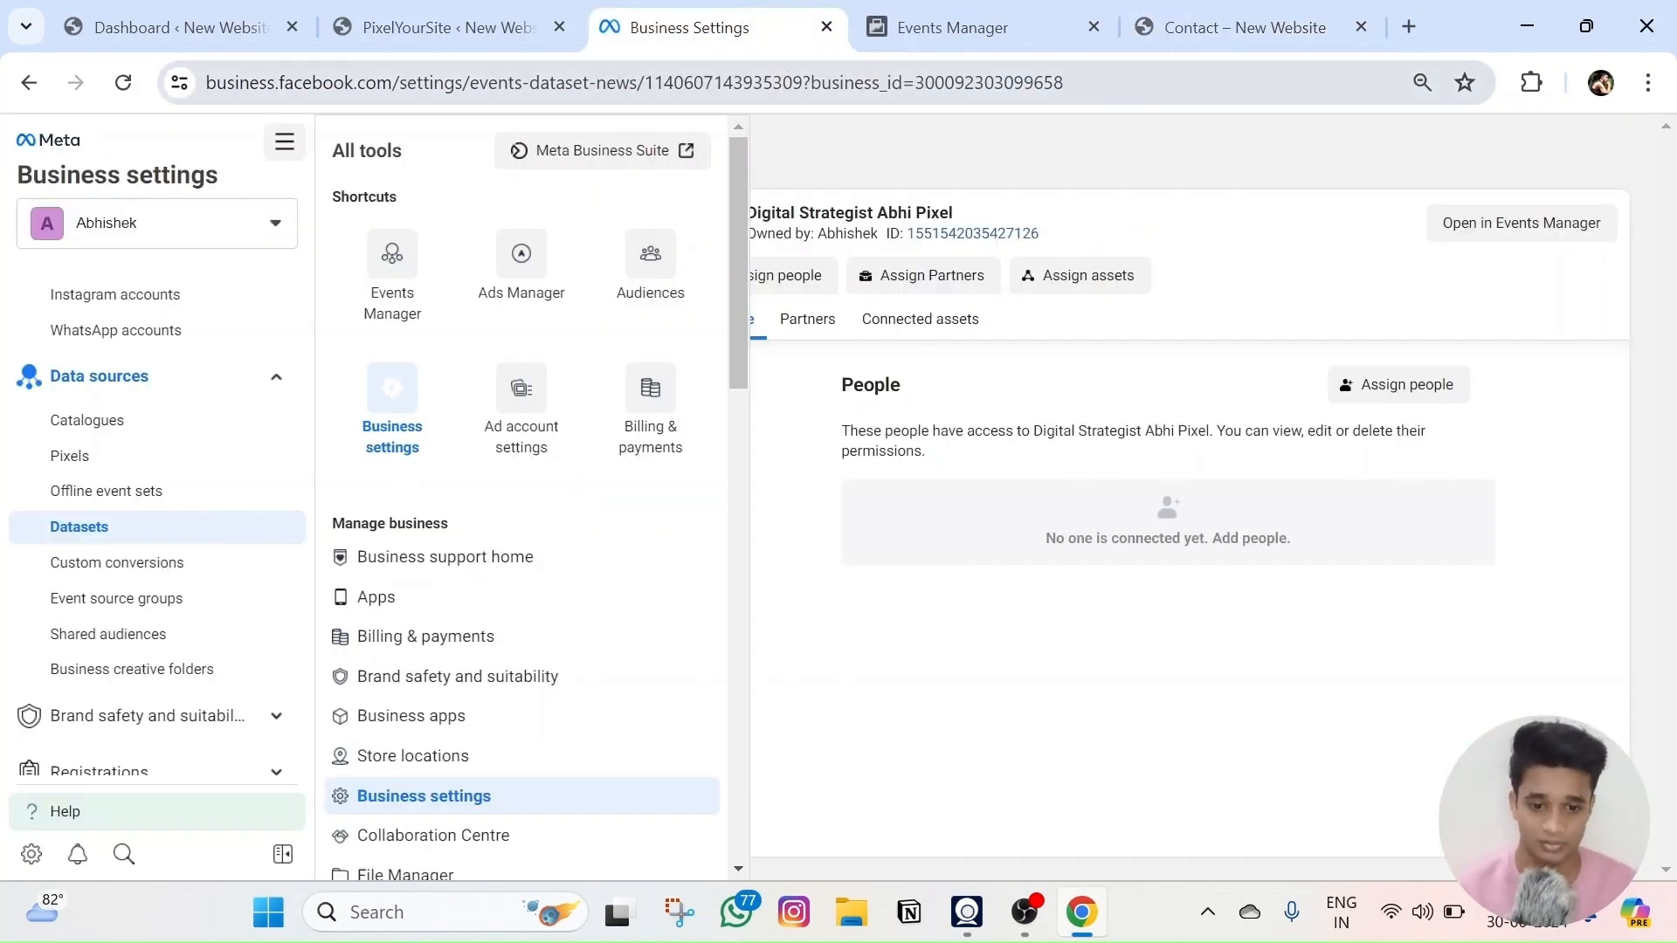
left_click(1087, 24)
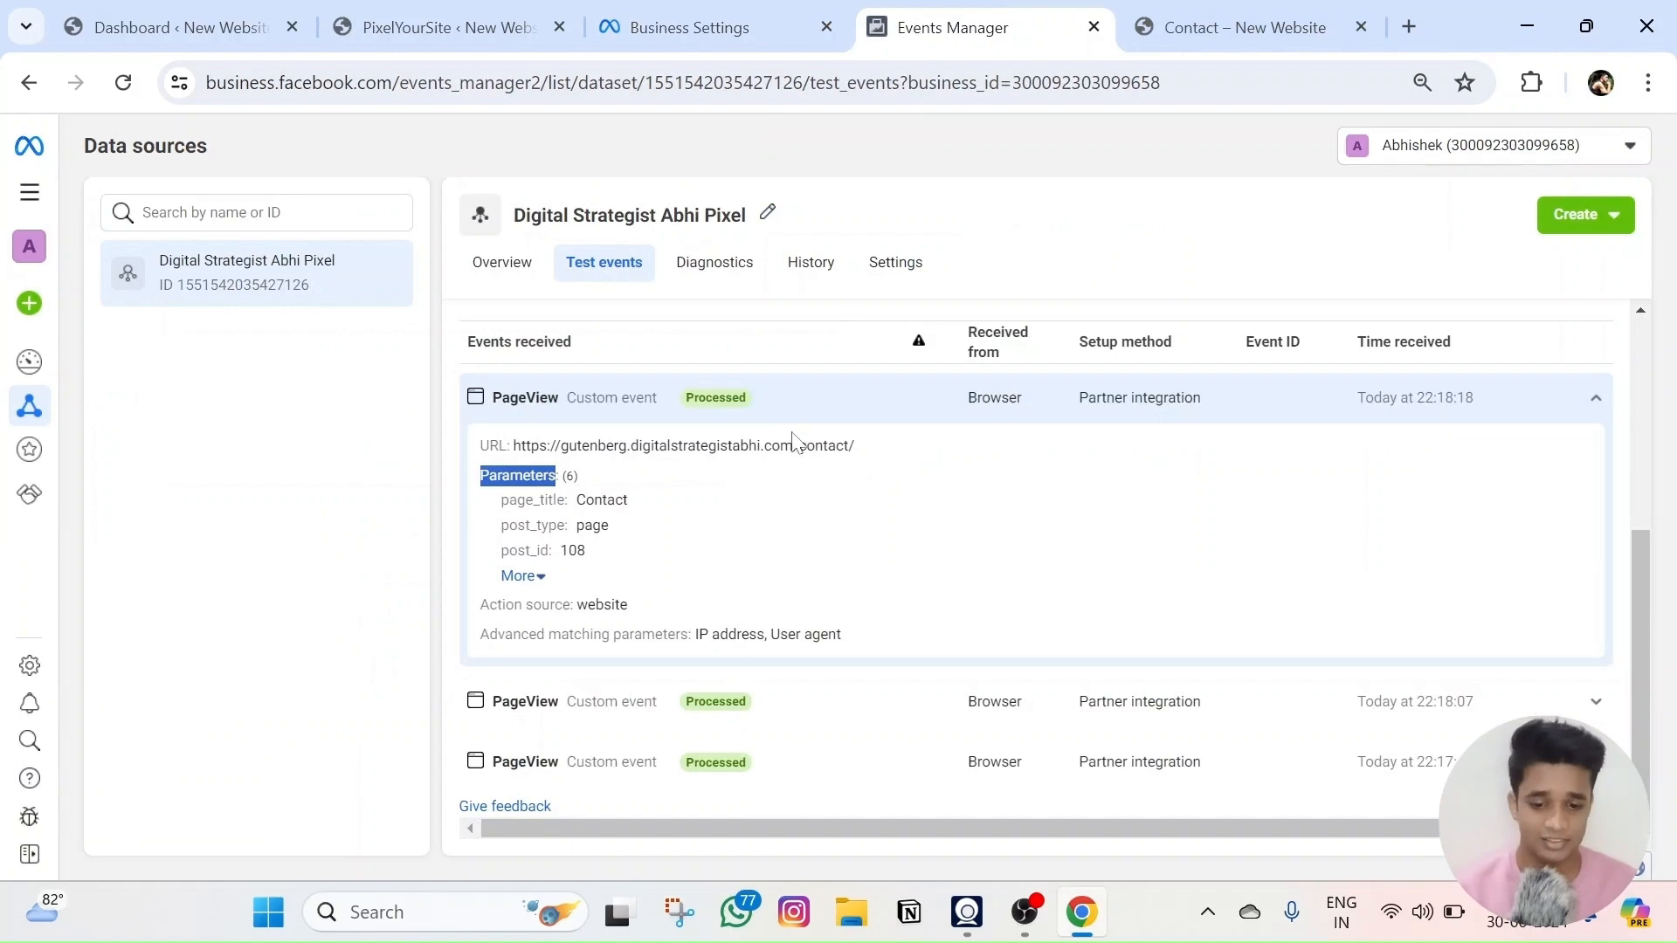
scroll(854, 599, "up", 5)
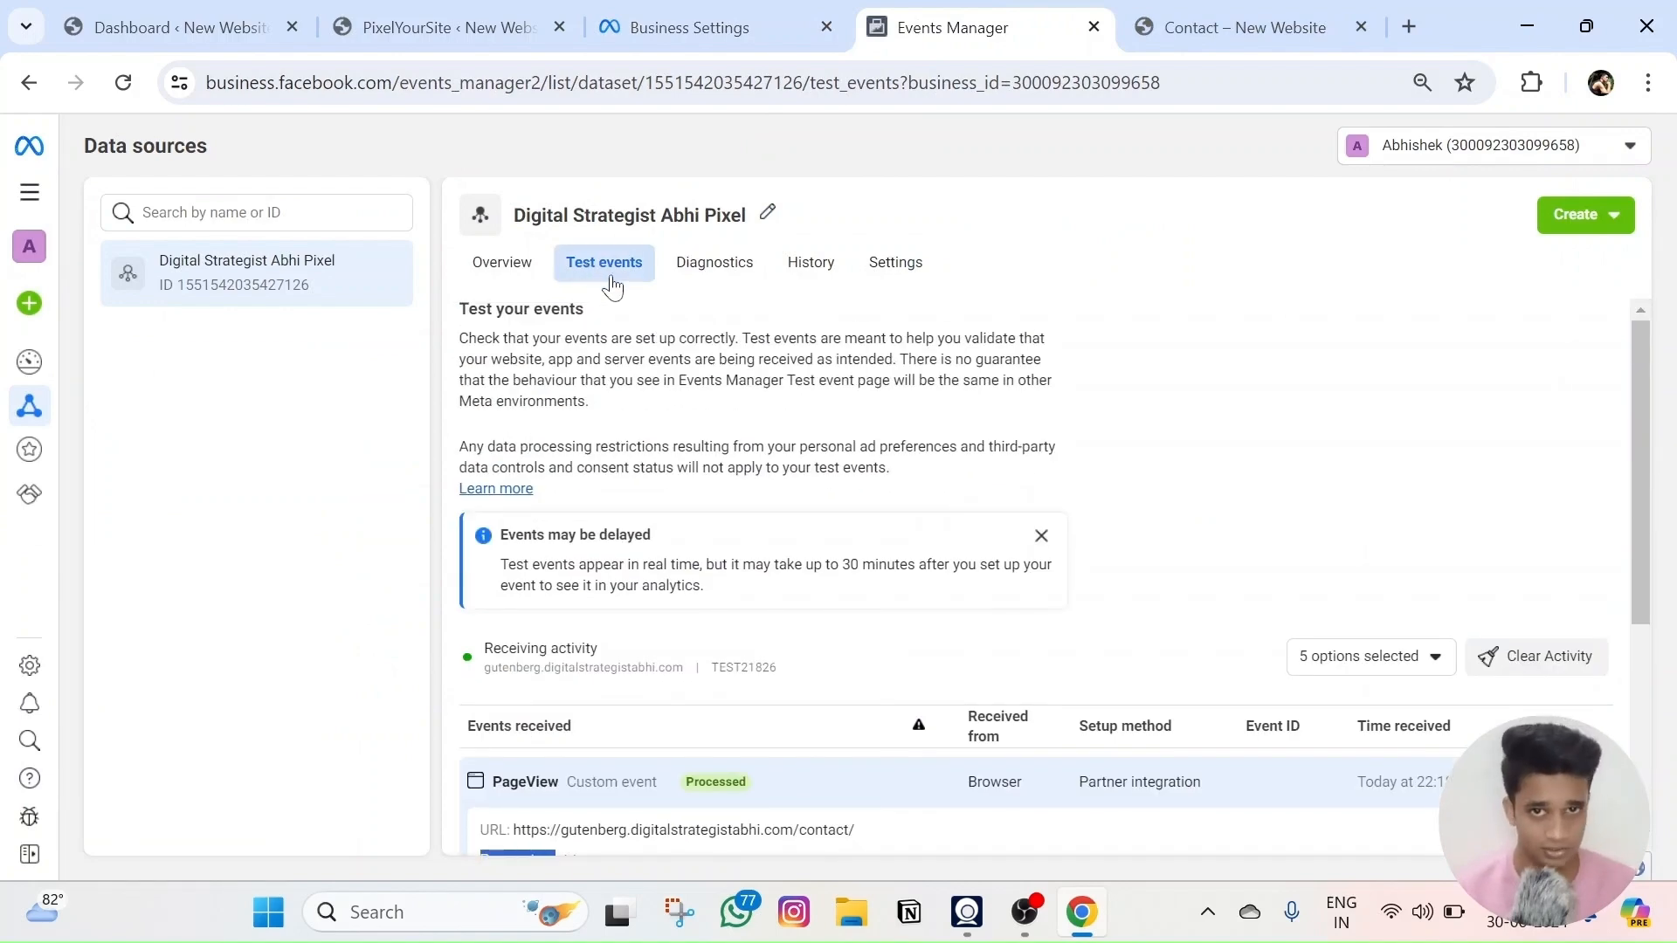
scroll(1261, 629, "down", 4)
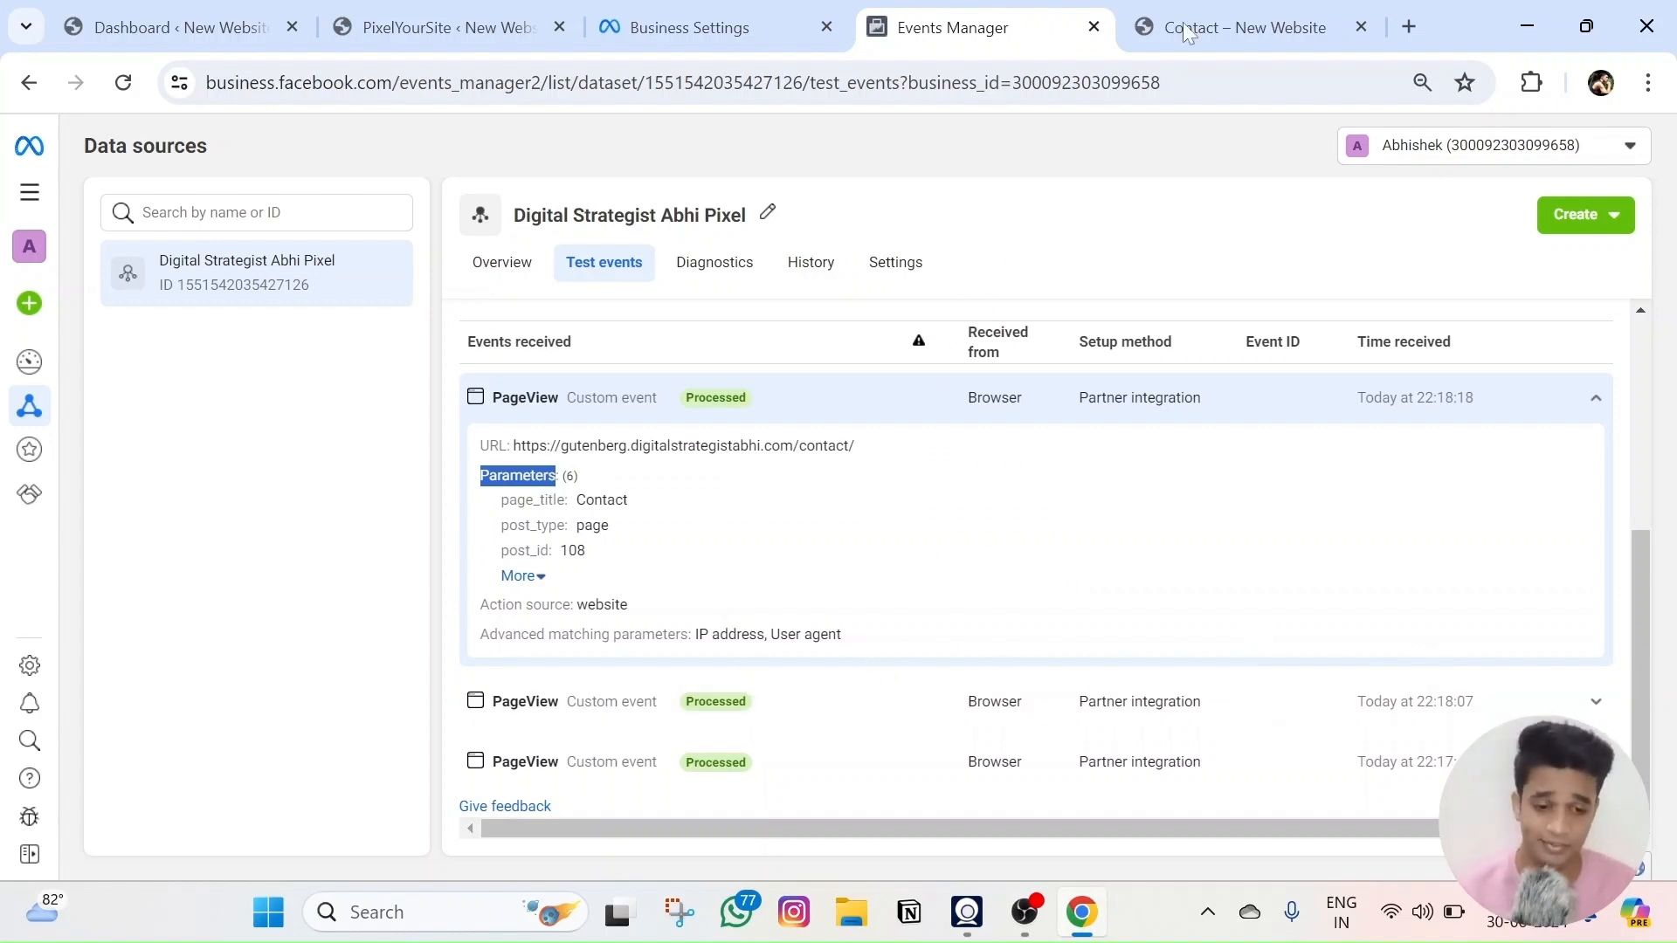
left_click(1218, 21)
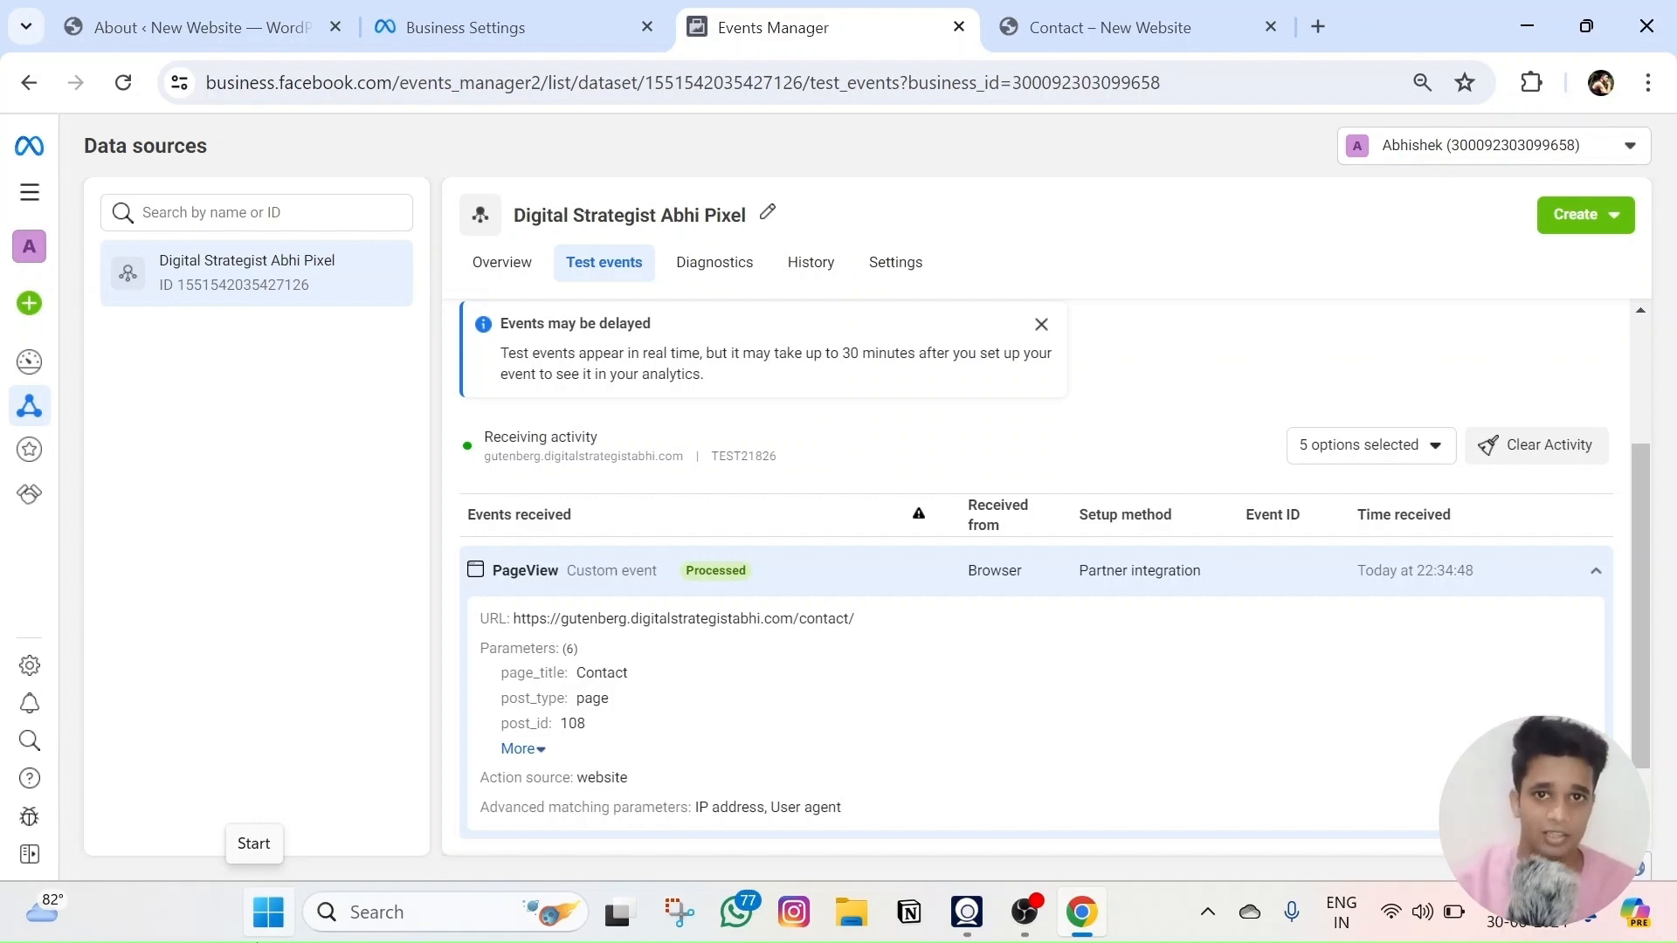
- Start the manual Meta pixel code setup from the dataset's overview and open the event setup tool
left_click(491, 280)
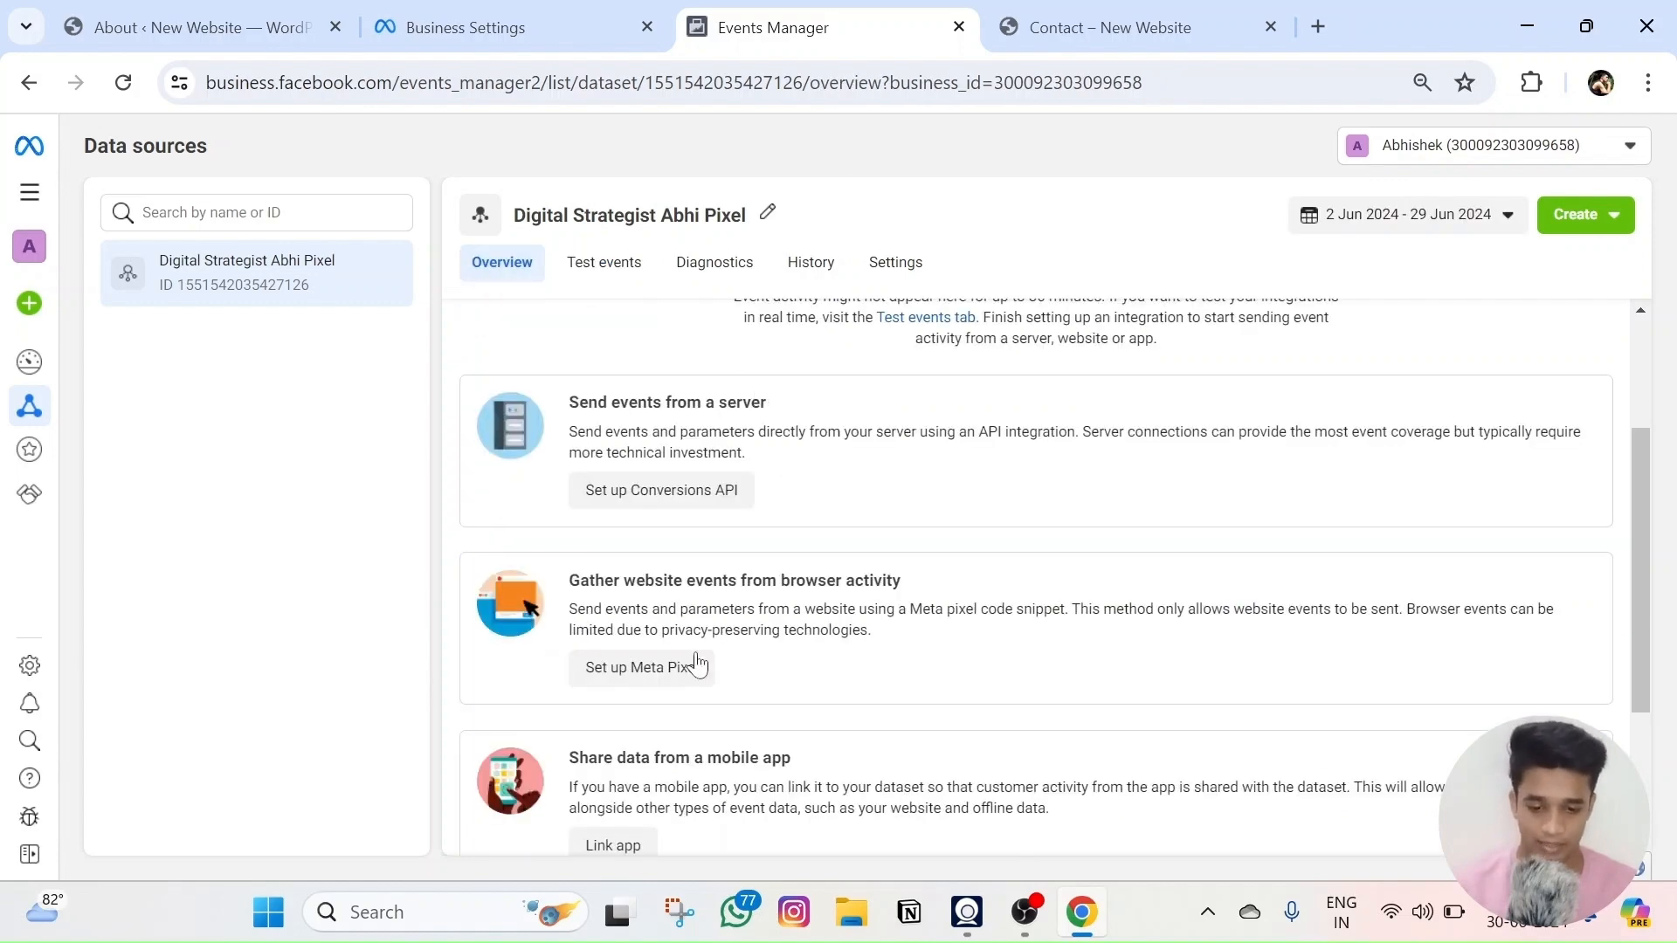
left_click(648, 683)
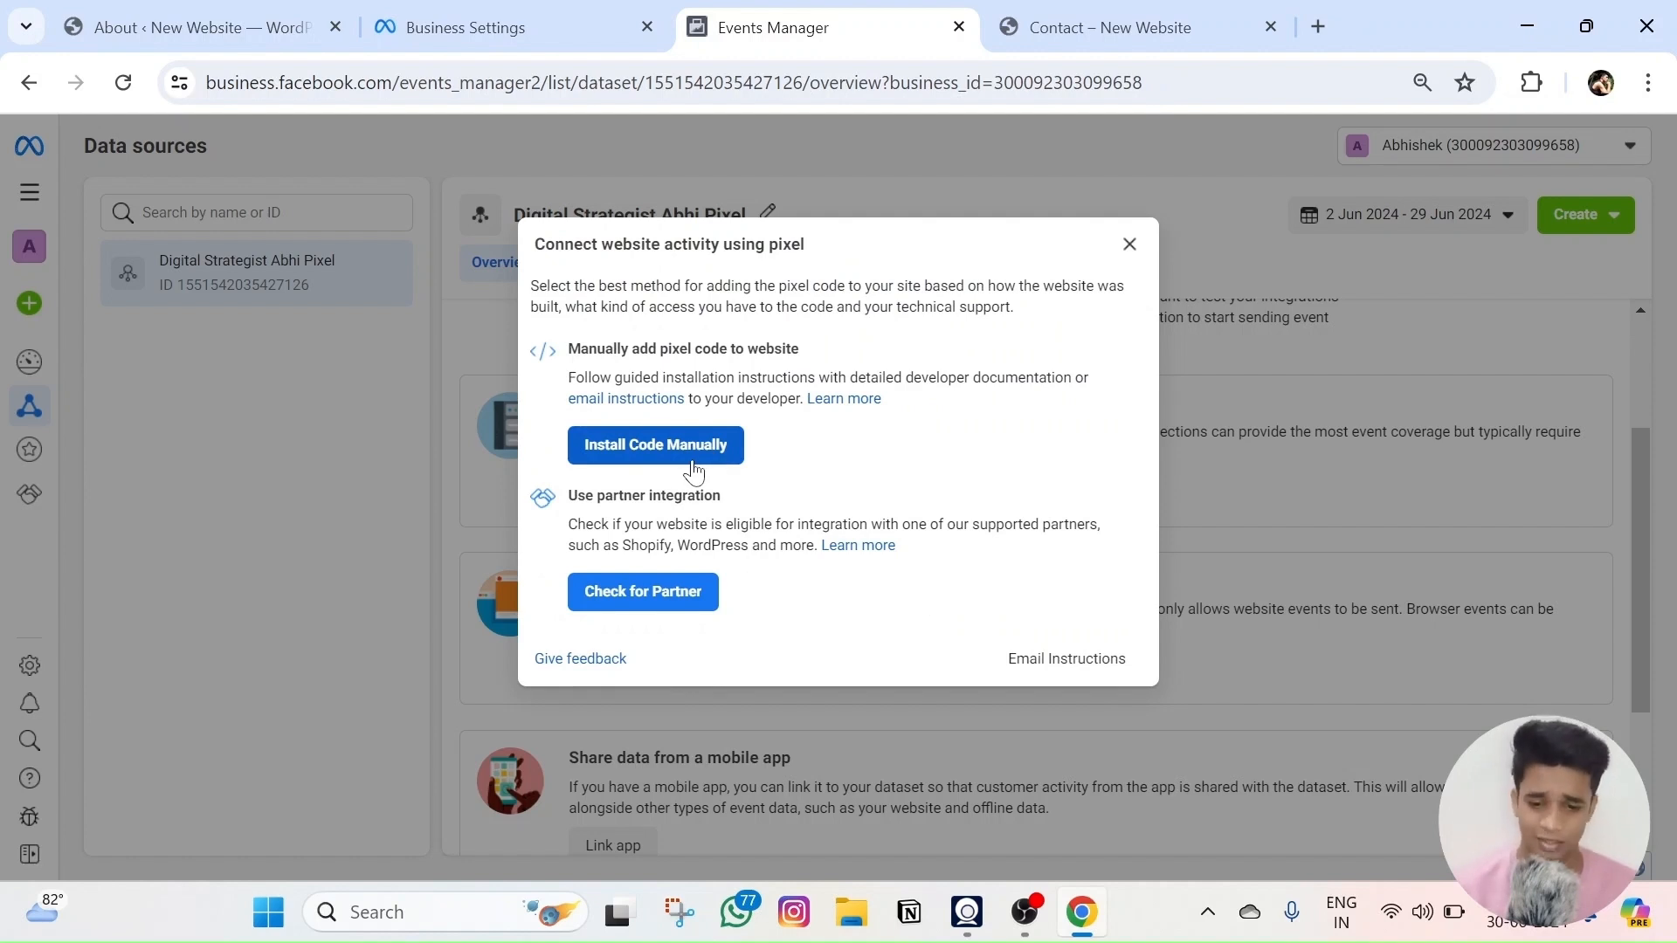
left_click(675, 450)
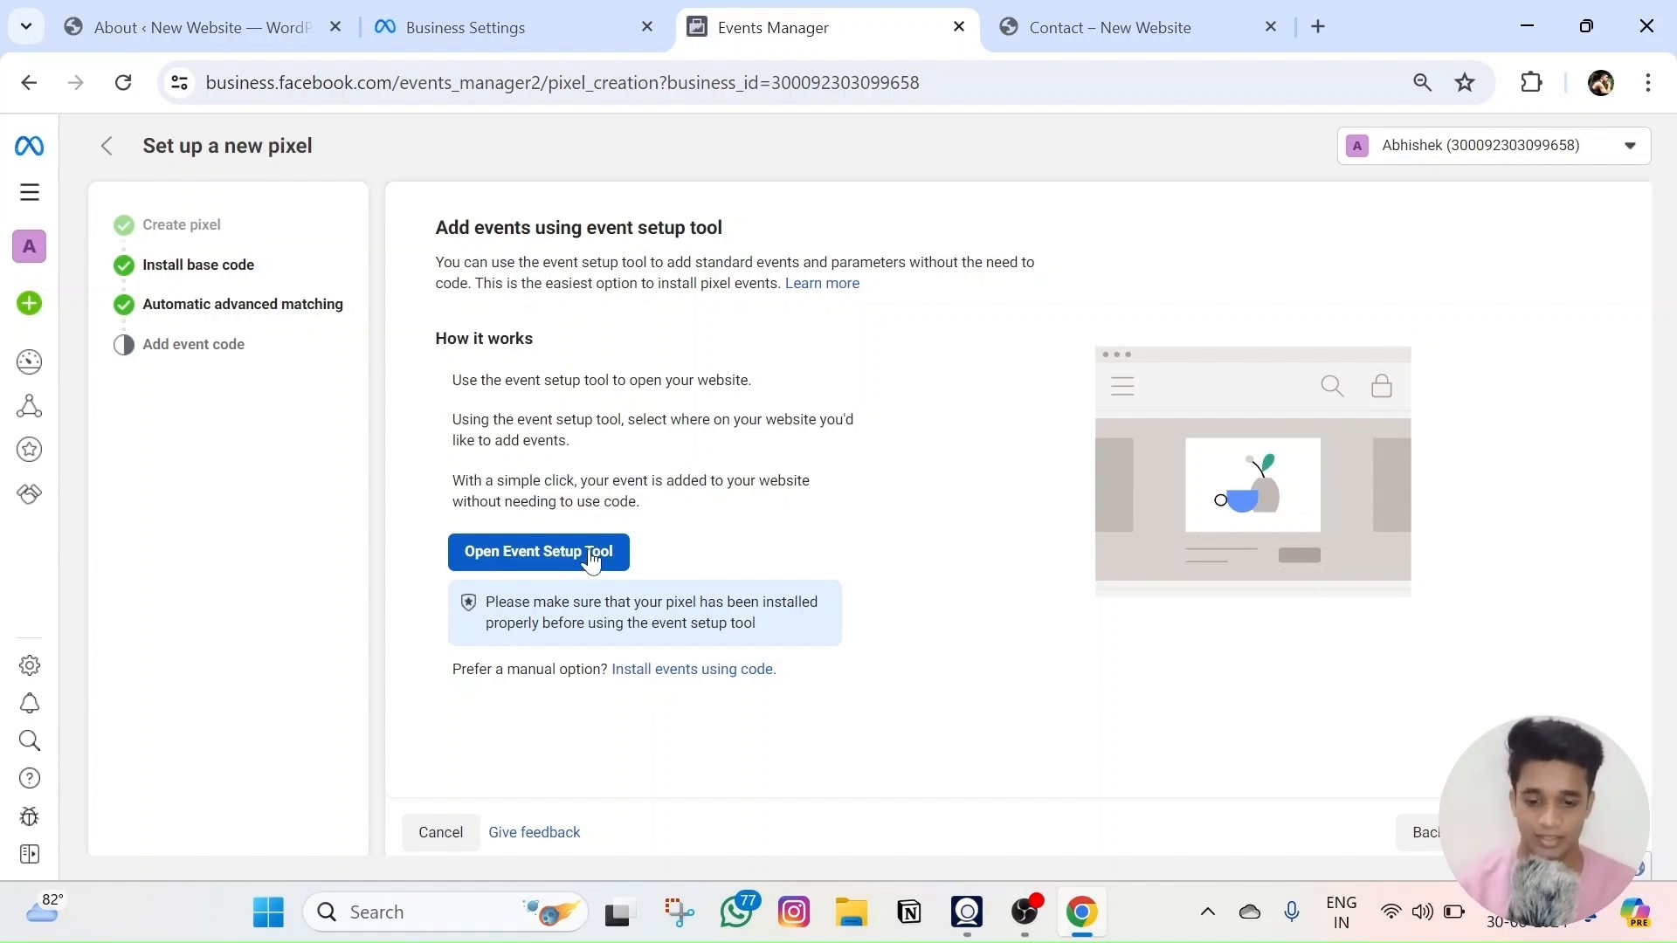
left_click(536, 559)
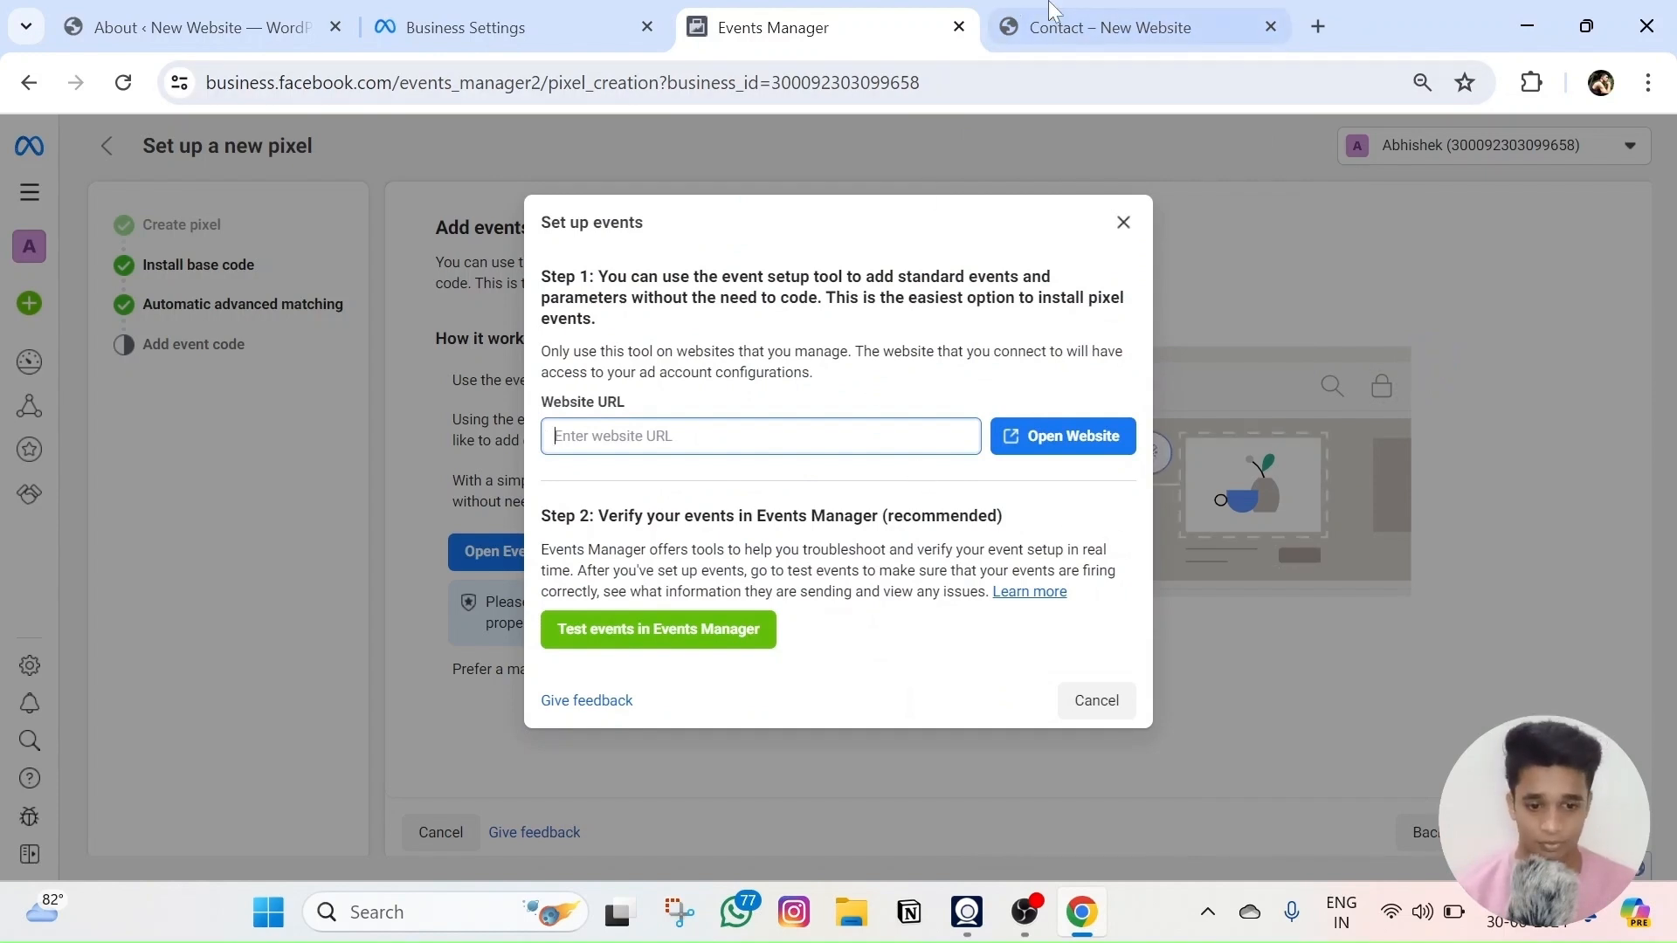
- Submit the live website's Contact form with a first name, a last name and the message "dsfsf" to reach the confirmation page
left_click(1105, 17)
scroll(962, 201, "down", 4)
scroll(468, 431, "down", 4)
scroll(468, 430, "up", 3)
left_click(124, 82)
scroll(731, 367, "down", 7)
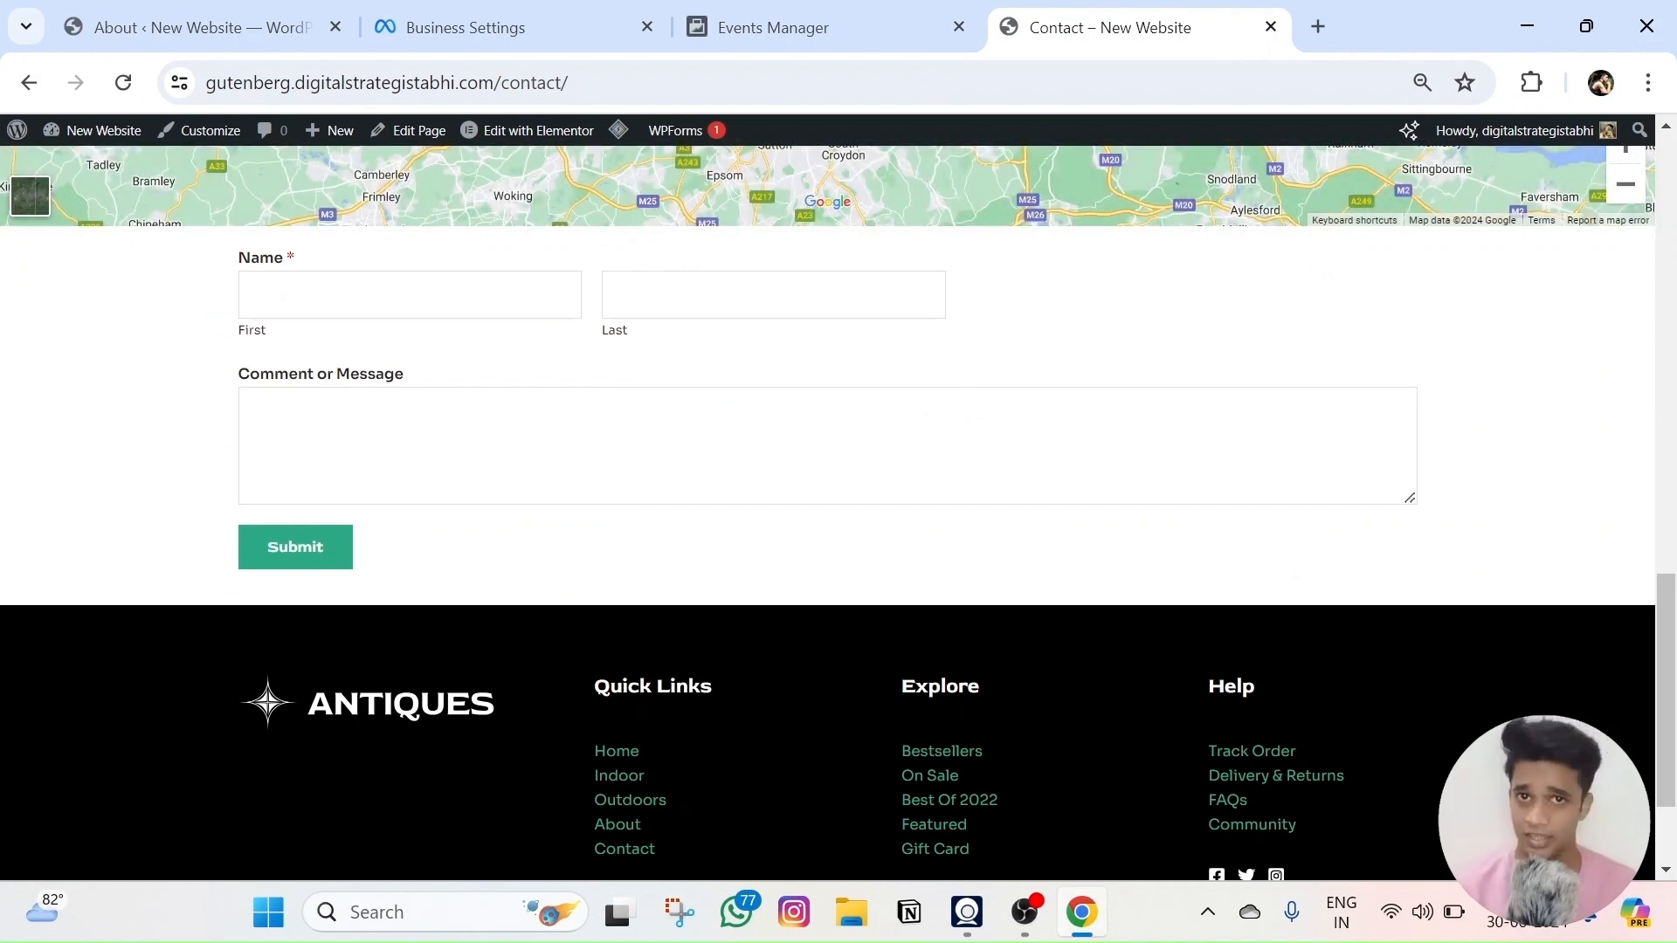
left_click(393, 295)
left_click(487, 358)
left_click(751, 294)
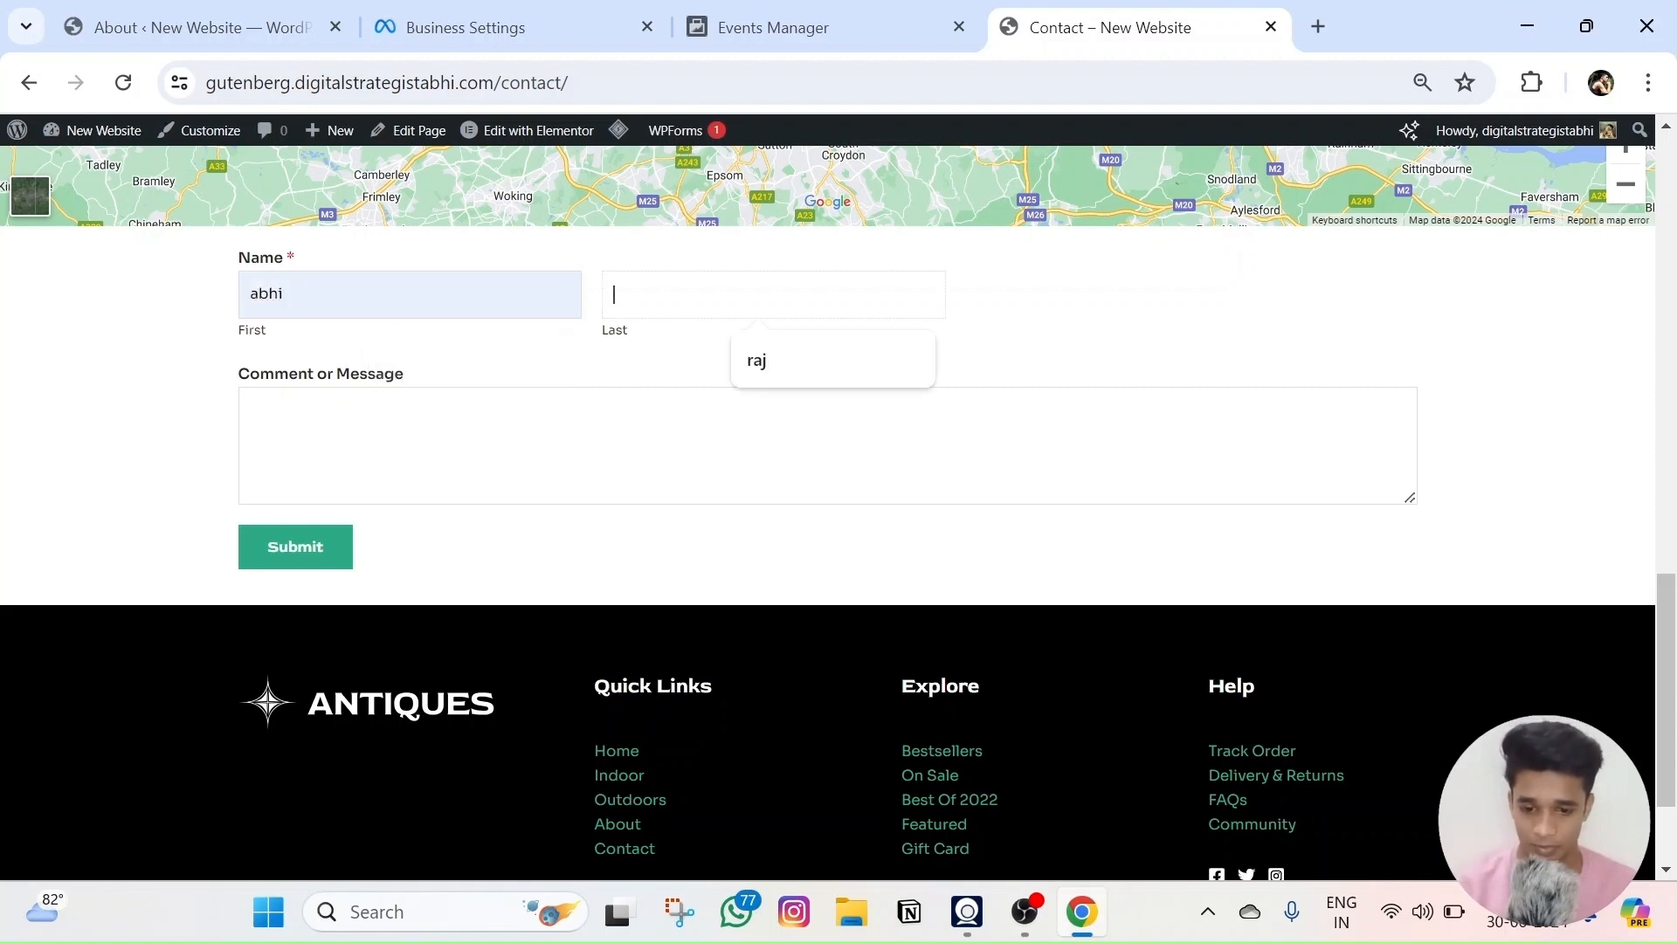
left_click(756, 361)
key("Tab")
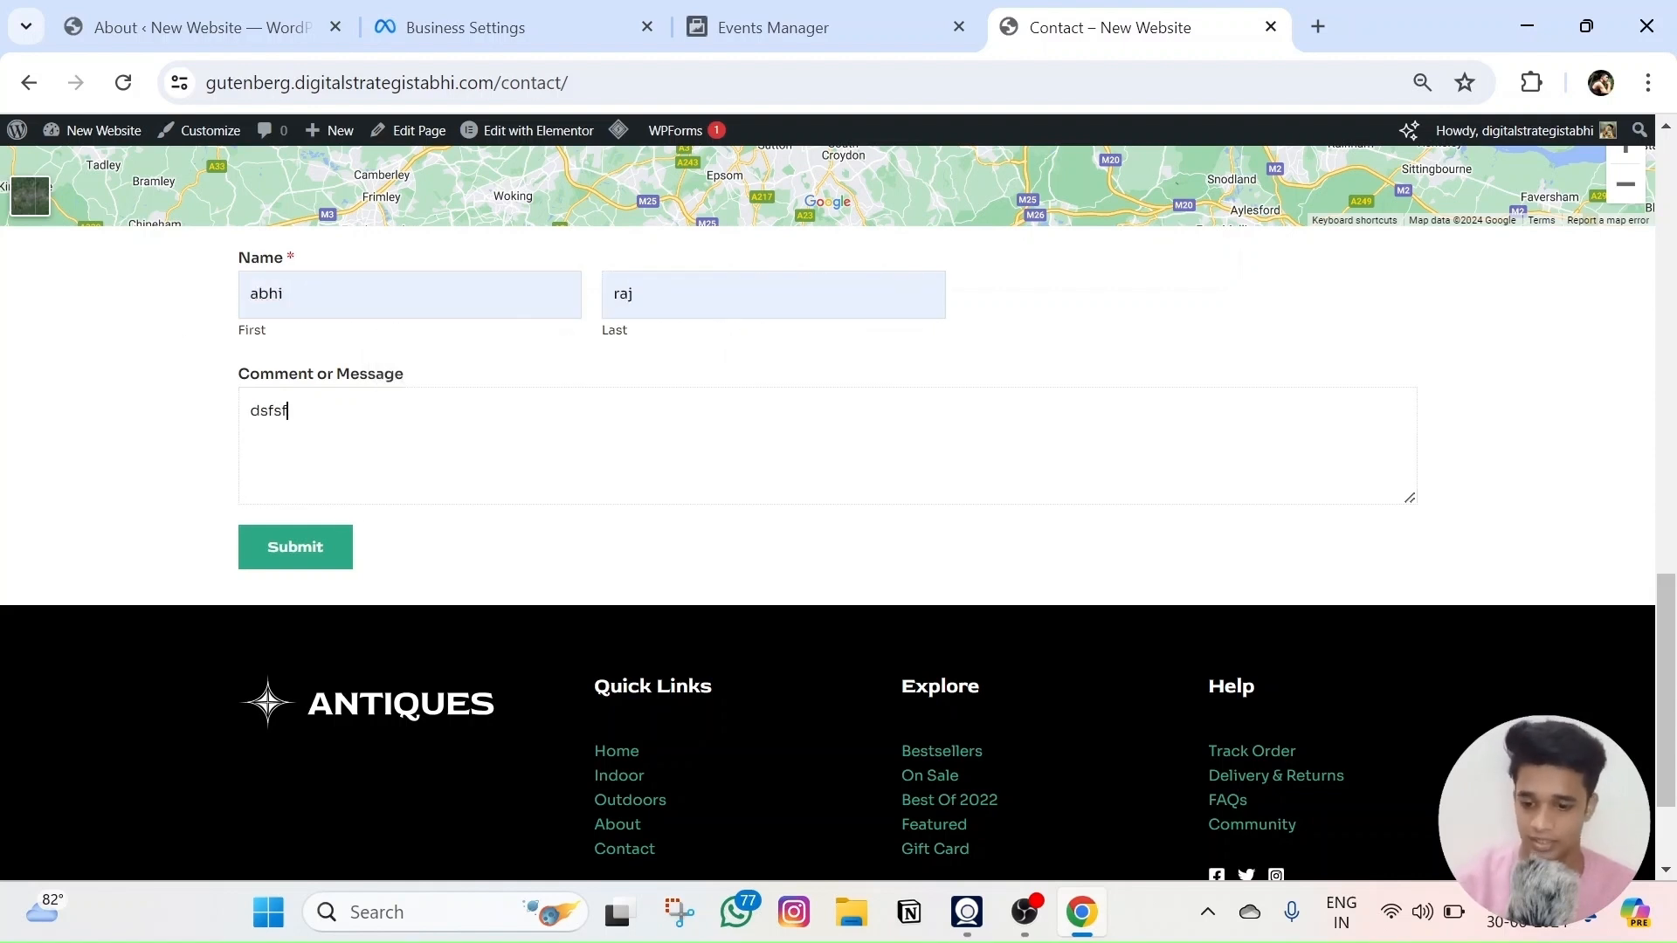
left_click(312, 550)
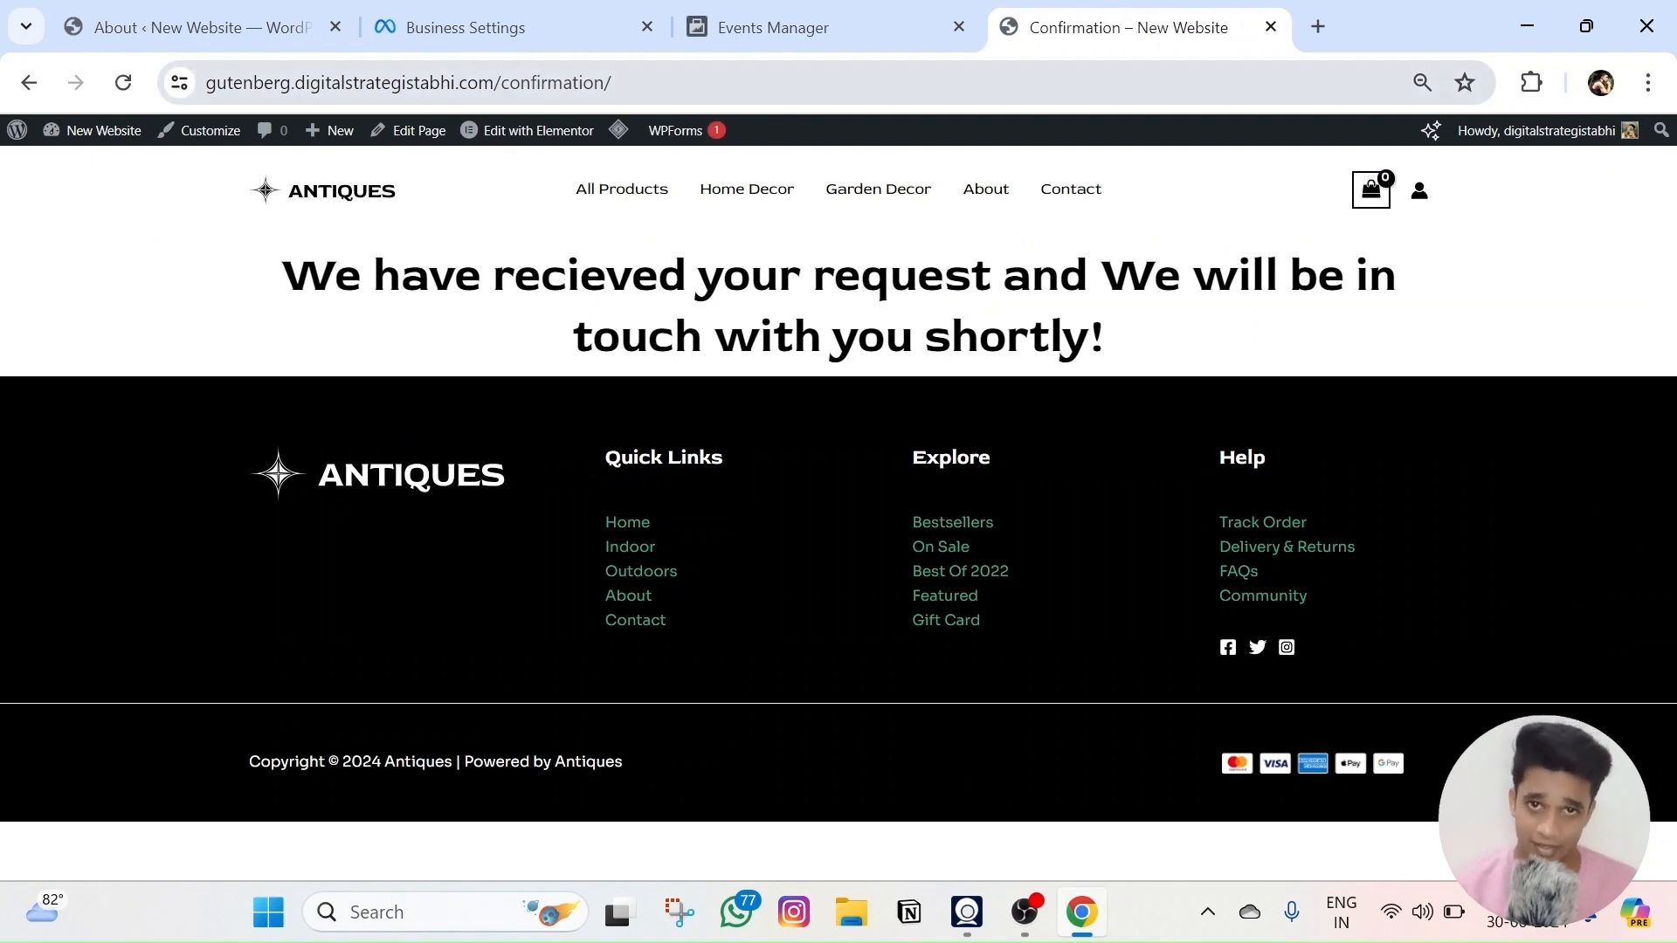
- Copy the confirmation page's address into the event setup's website URL in Events Manager and open the website from there
key("ctrl+l")
key("ctrl+c")
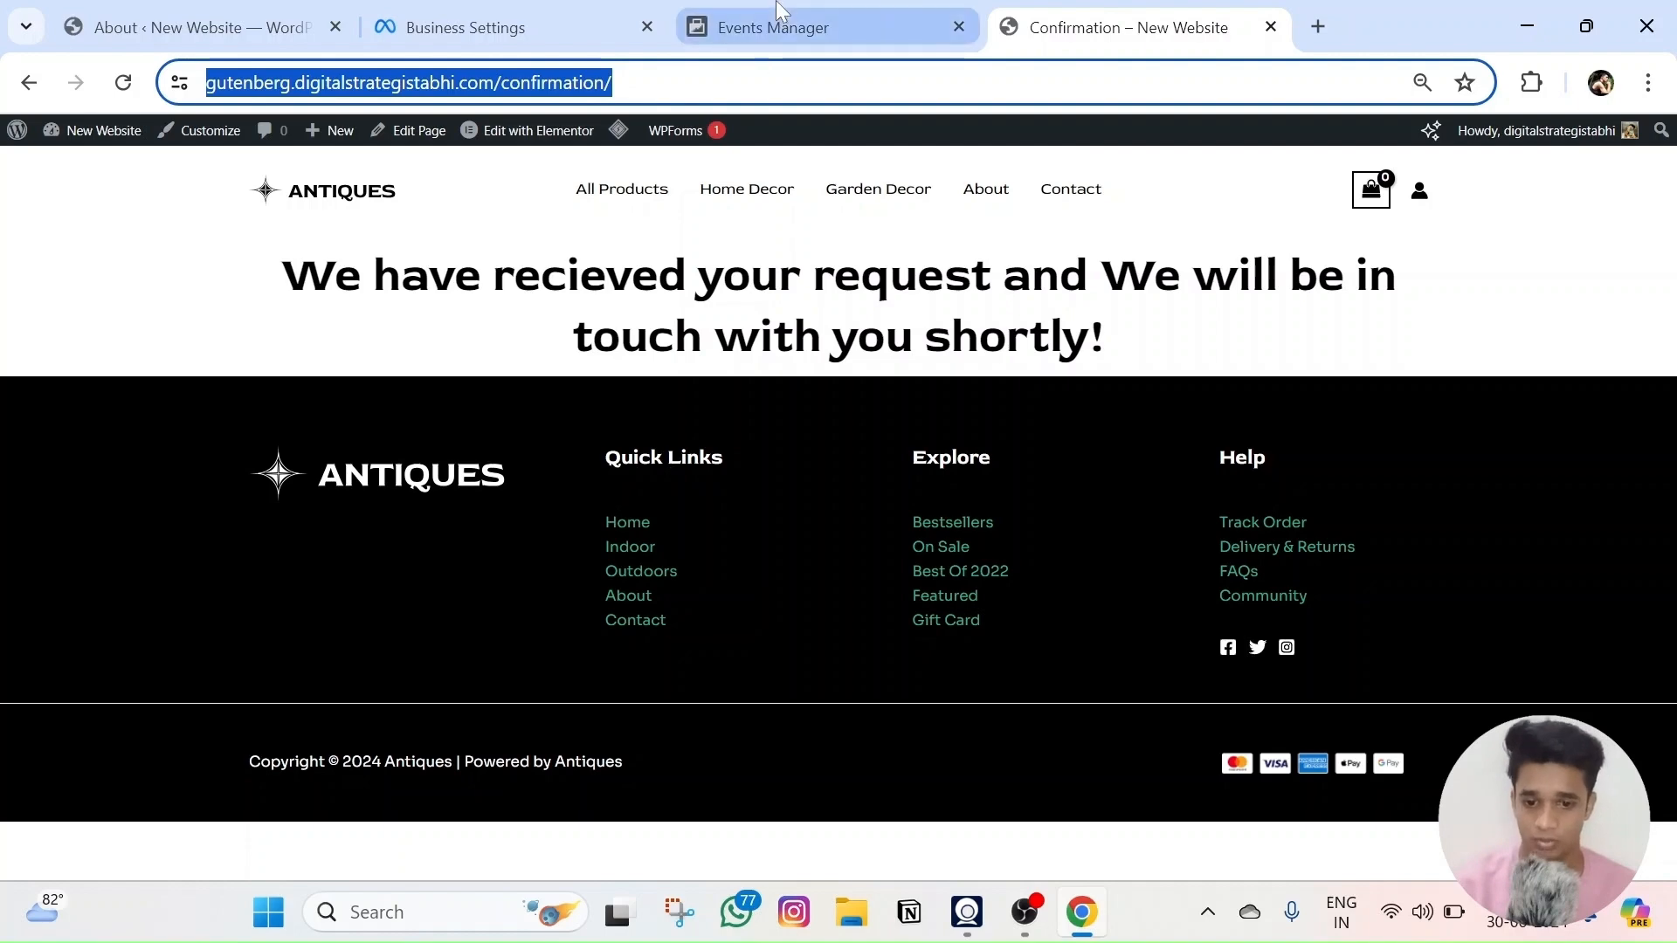
left_click(773, 27)
key("ctrl+v")
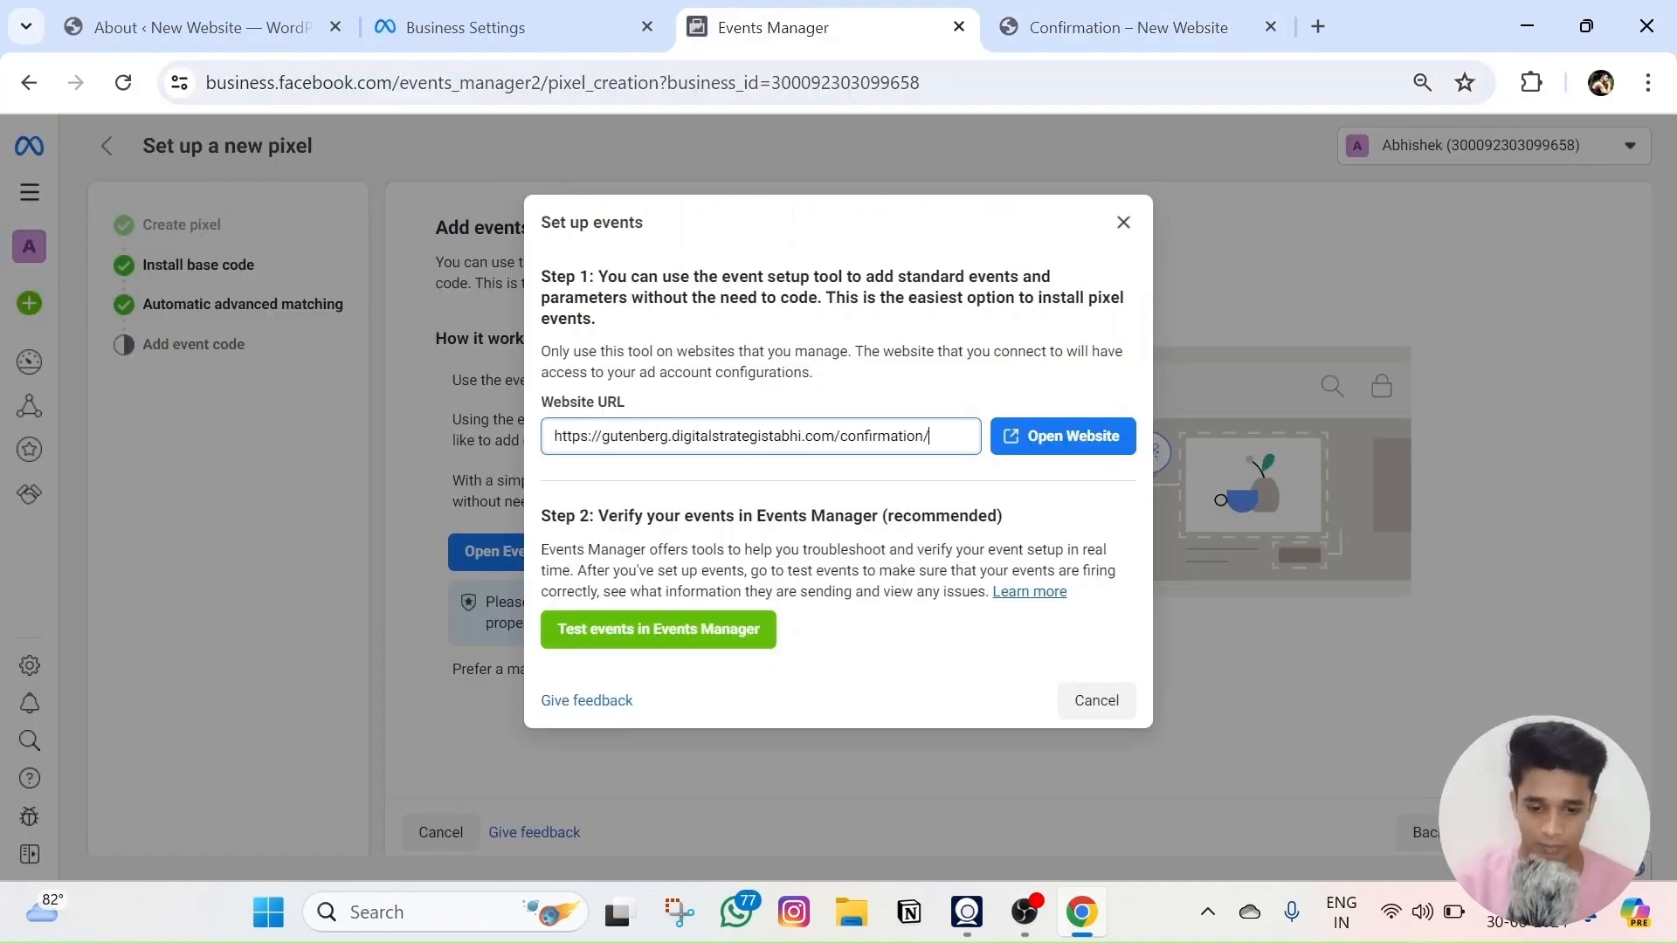
left_click(1051, 445)
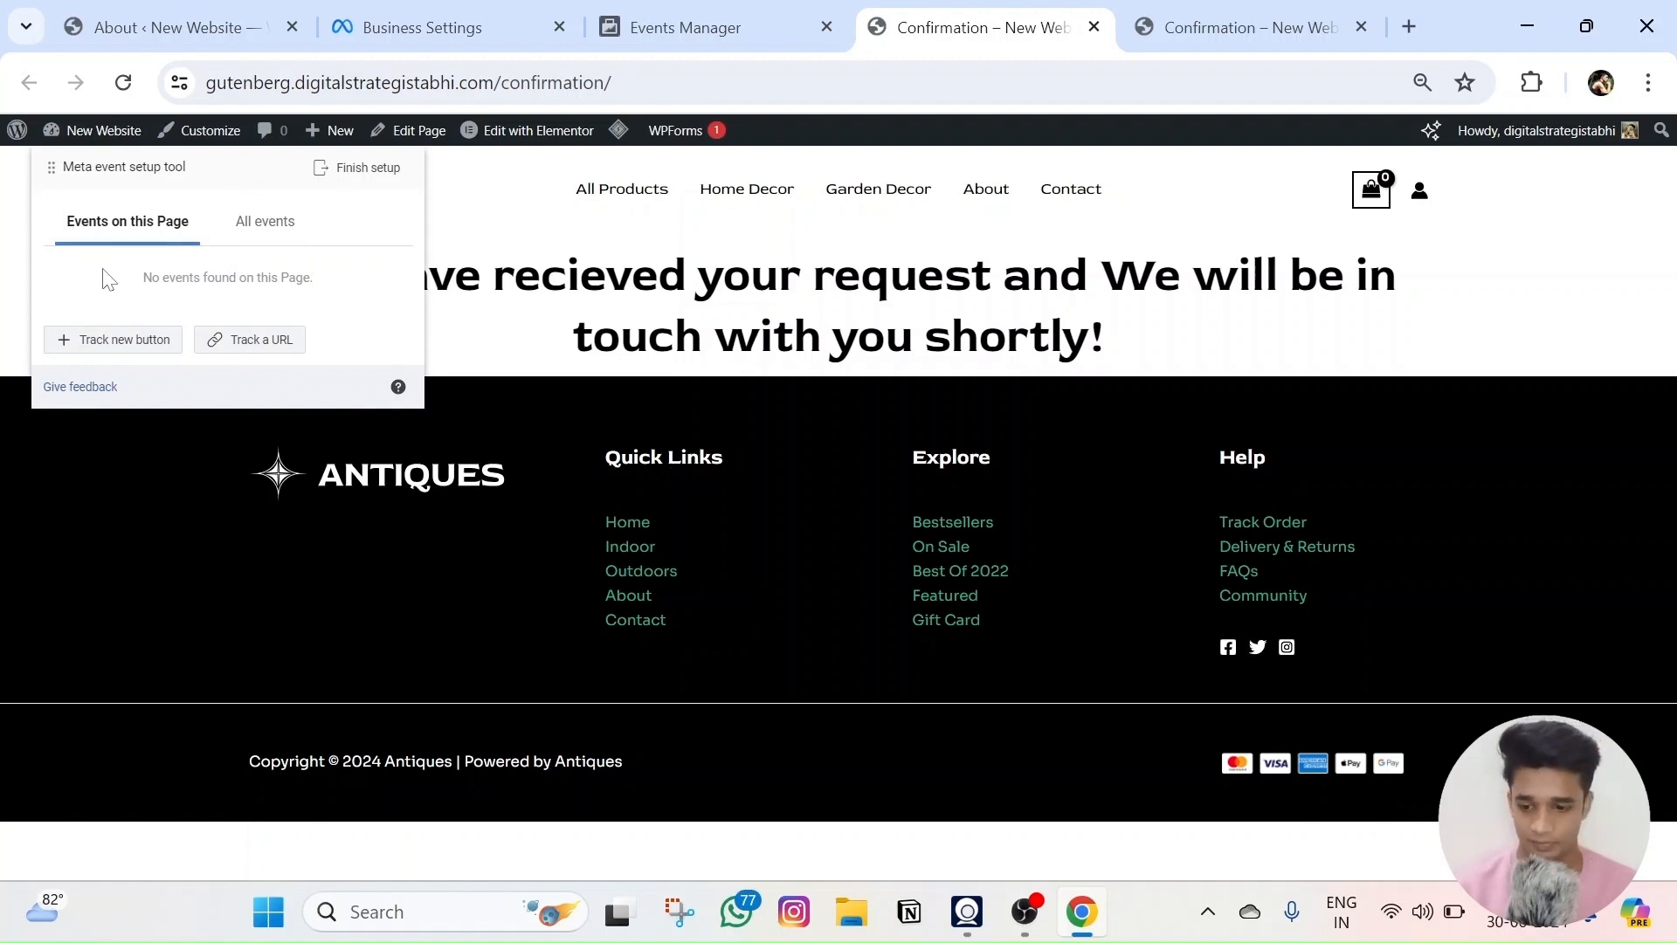
- Track the confirmation page's URL as a Lead event with the URL equals rule and no value included
left_click(242, 349)
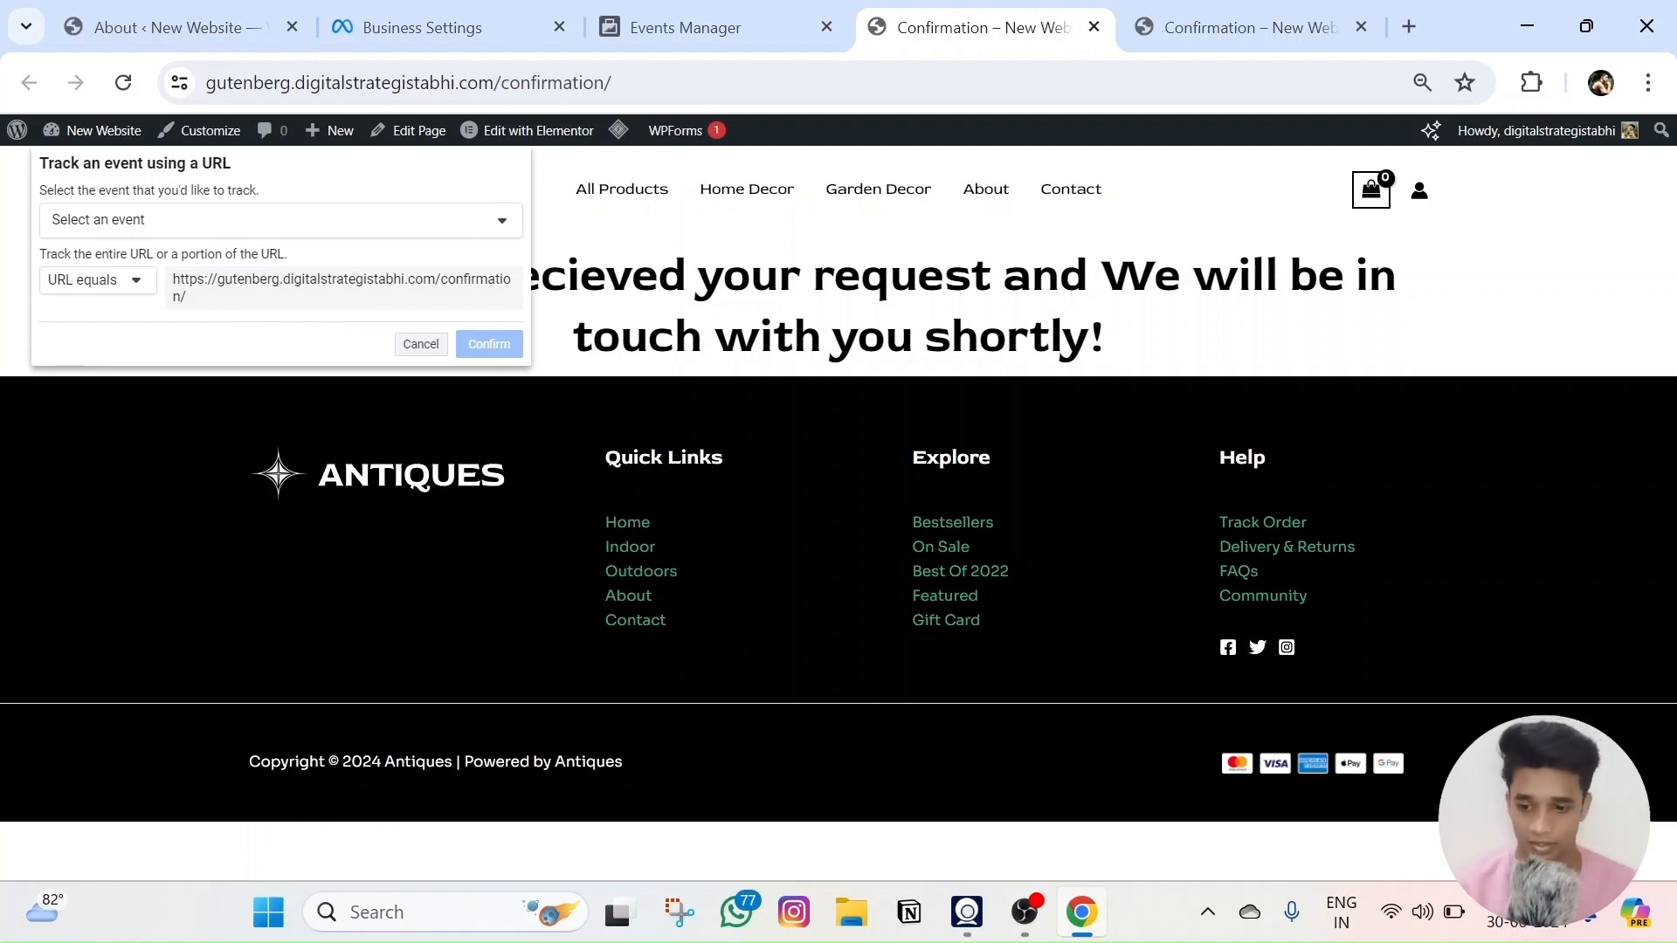
left_click(255, 227)
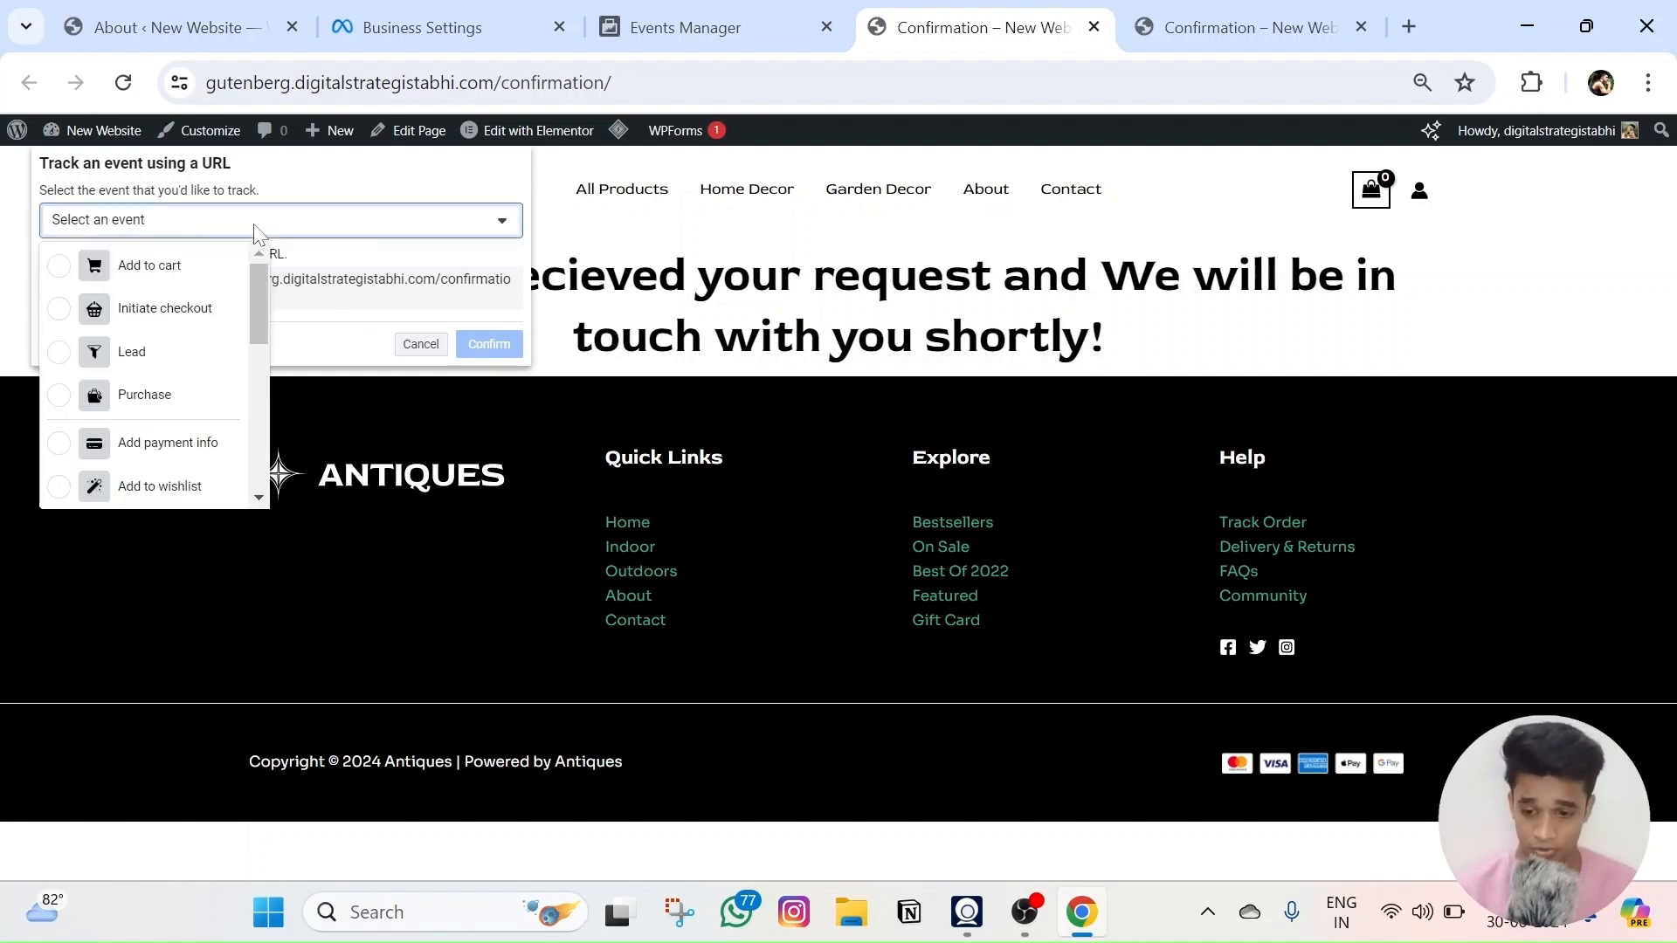
left_click(132, 354)
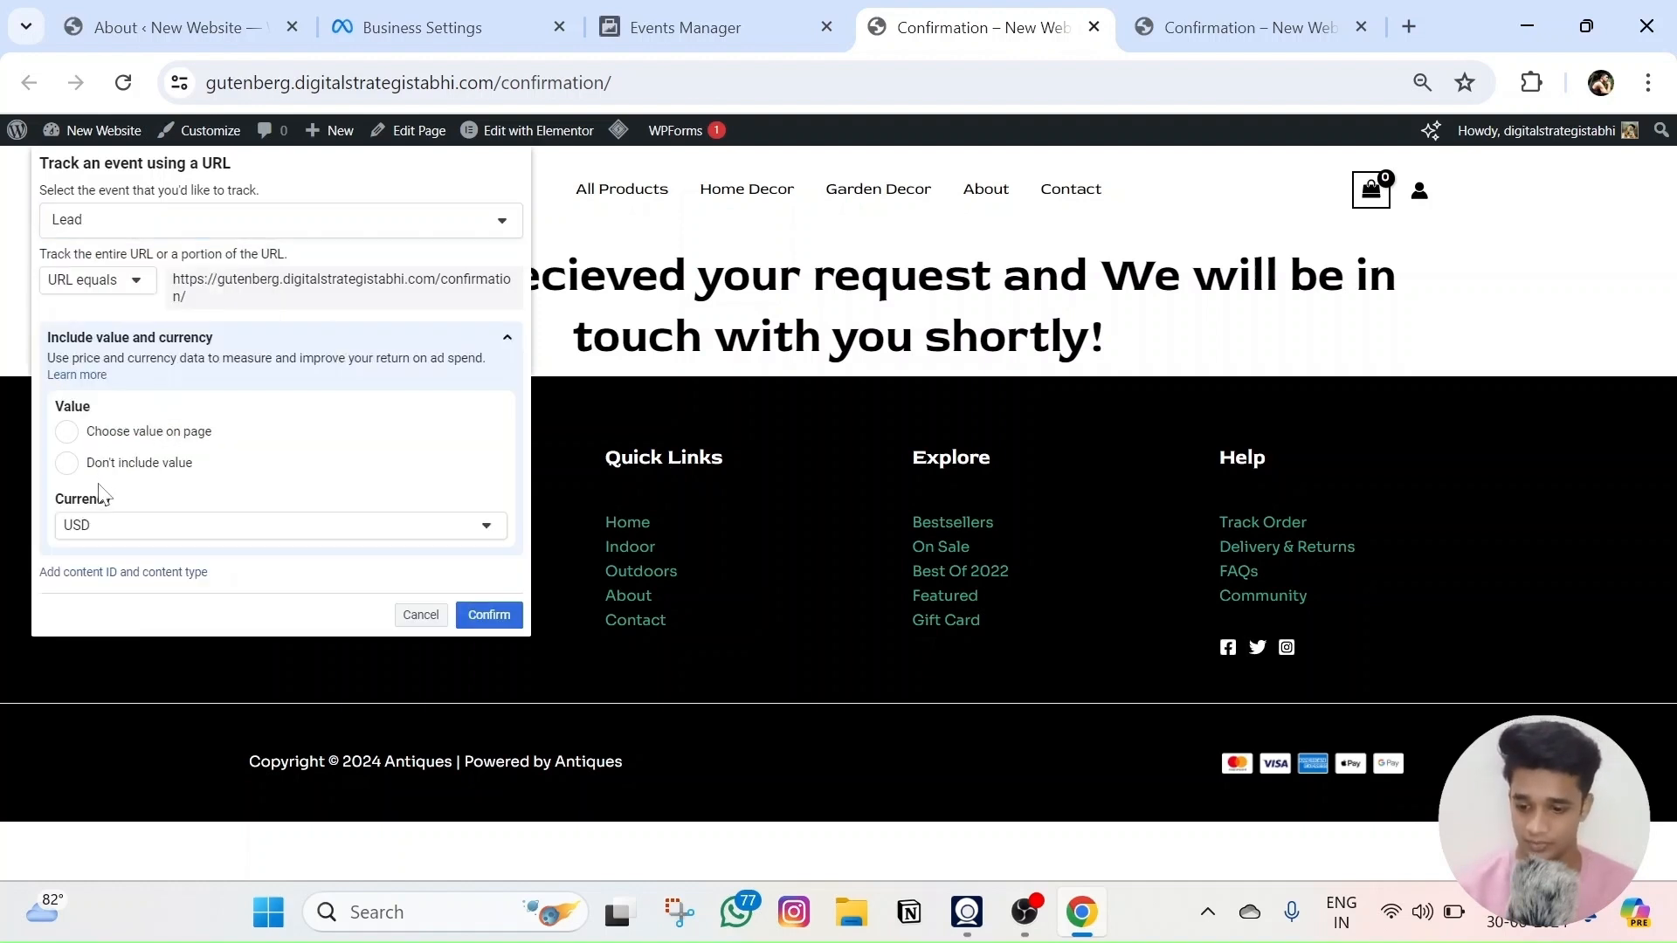
left_click(66, 466)
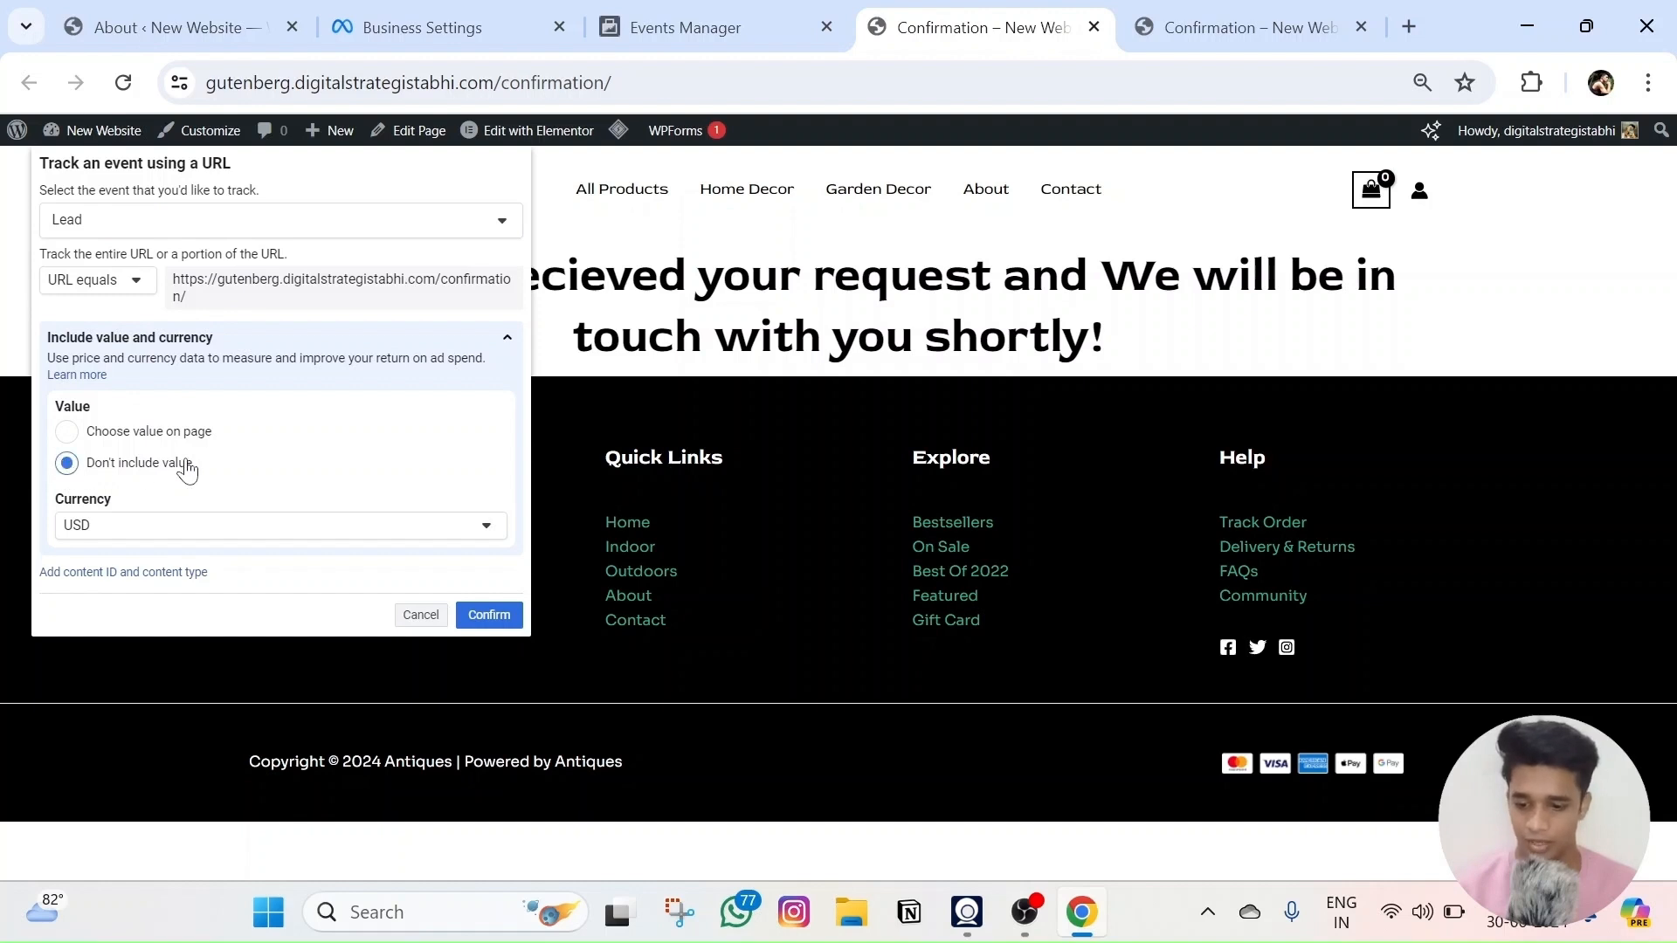
left_click(173, 531)
left_click(174, 531)
left_click(174, 531)
scroll(153, 641, "up", 5)
scroll(150, 634, "up", 5)
scroll(151, 630, "down", 5)
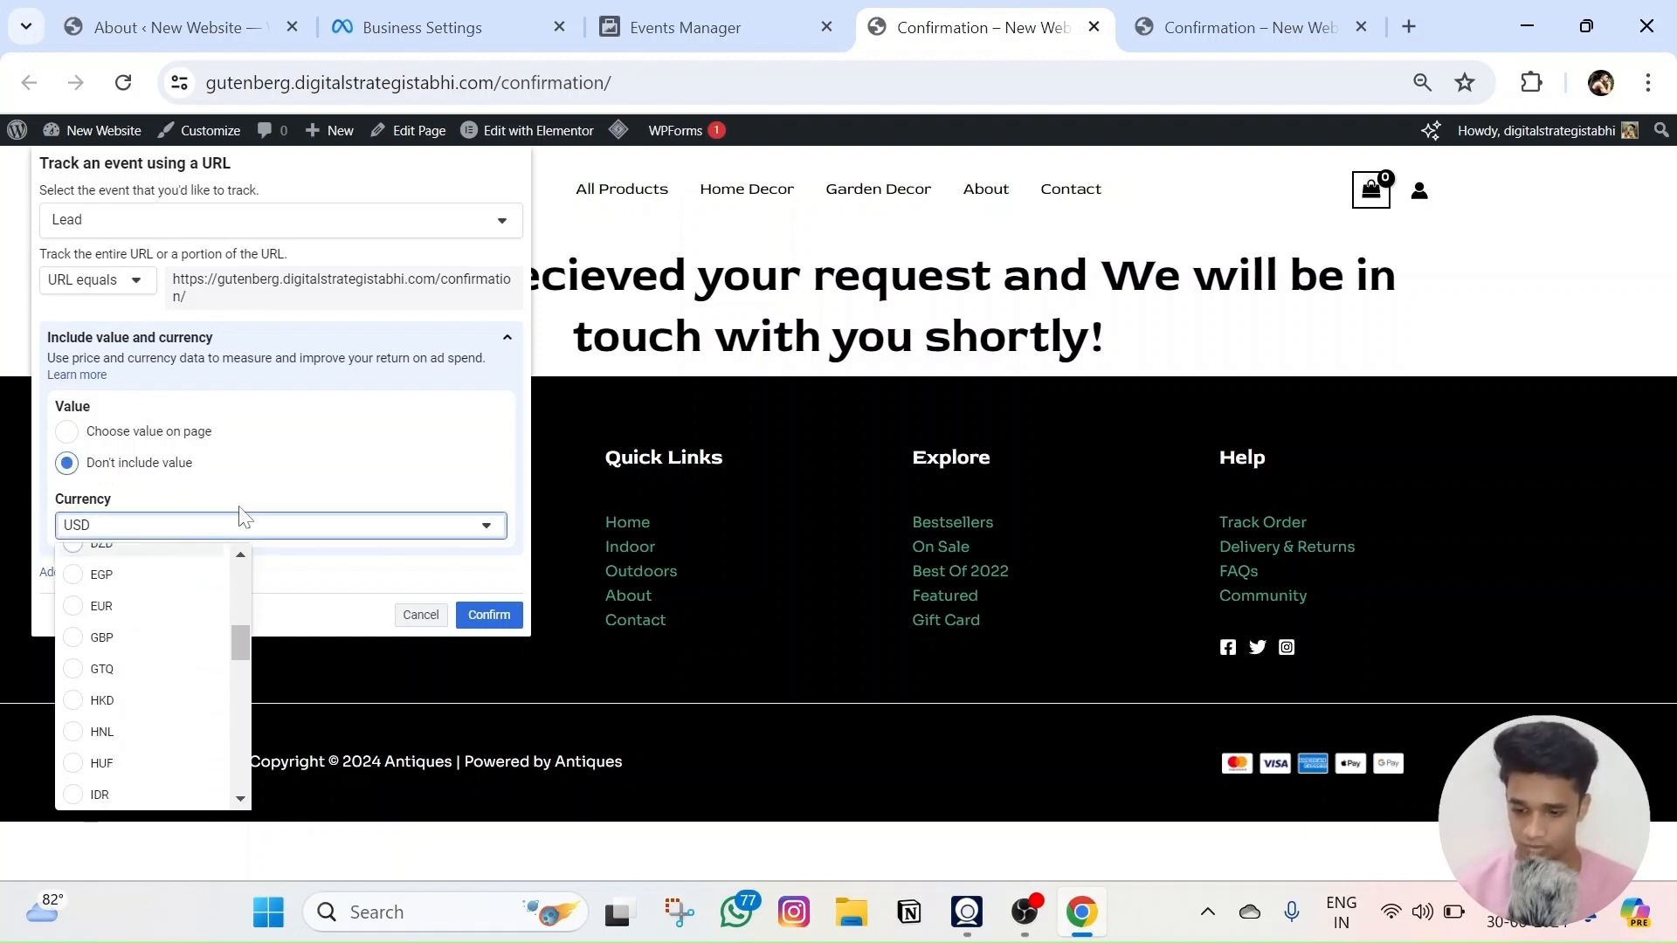
left_click(188, 479)
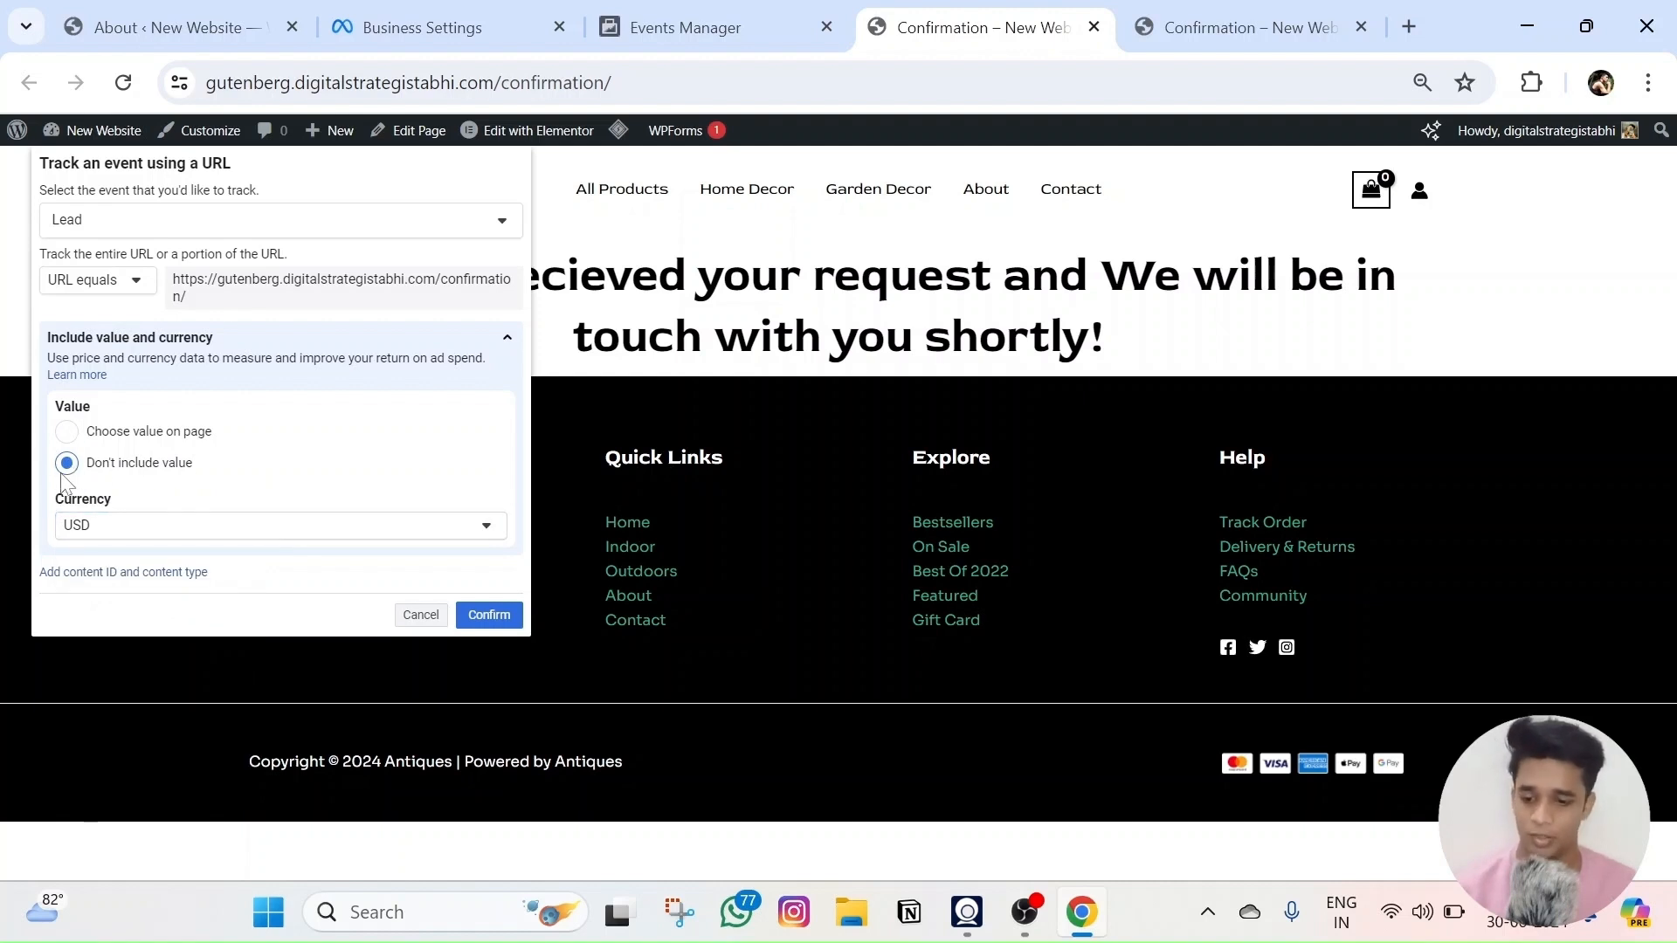
- Confirm the Lead event and finish the Meta event setup, skipping the feedback survey
left_click(490, 617)
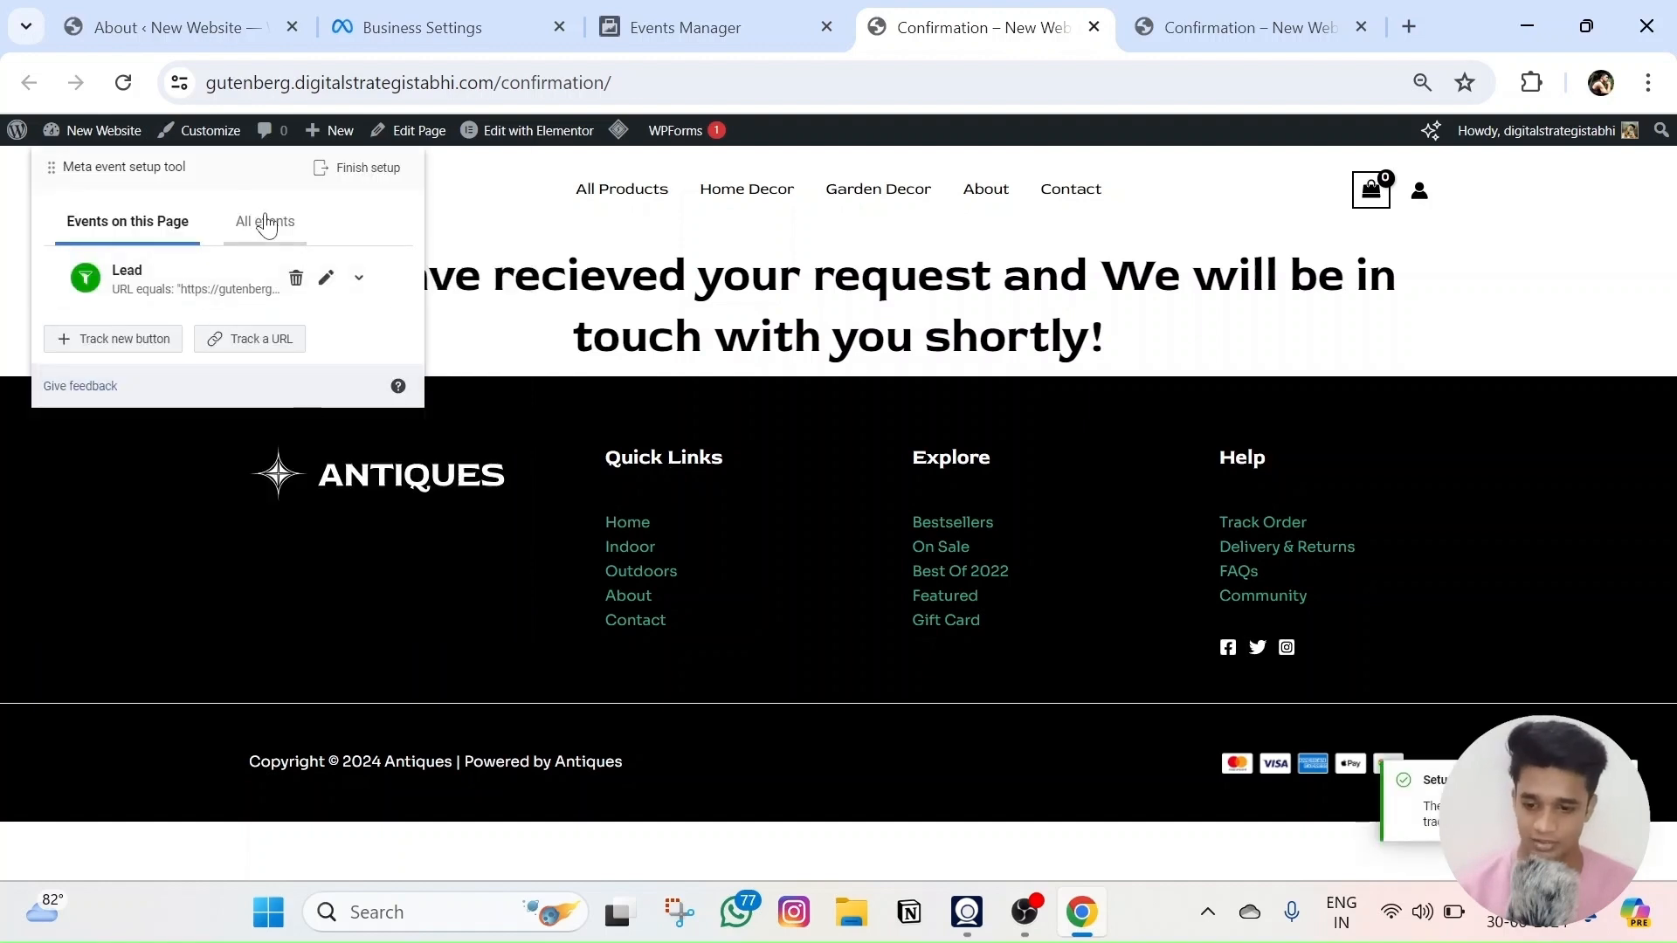
left_click(354, 172)
left_click(1088, 733)
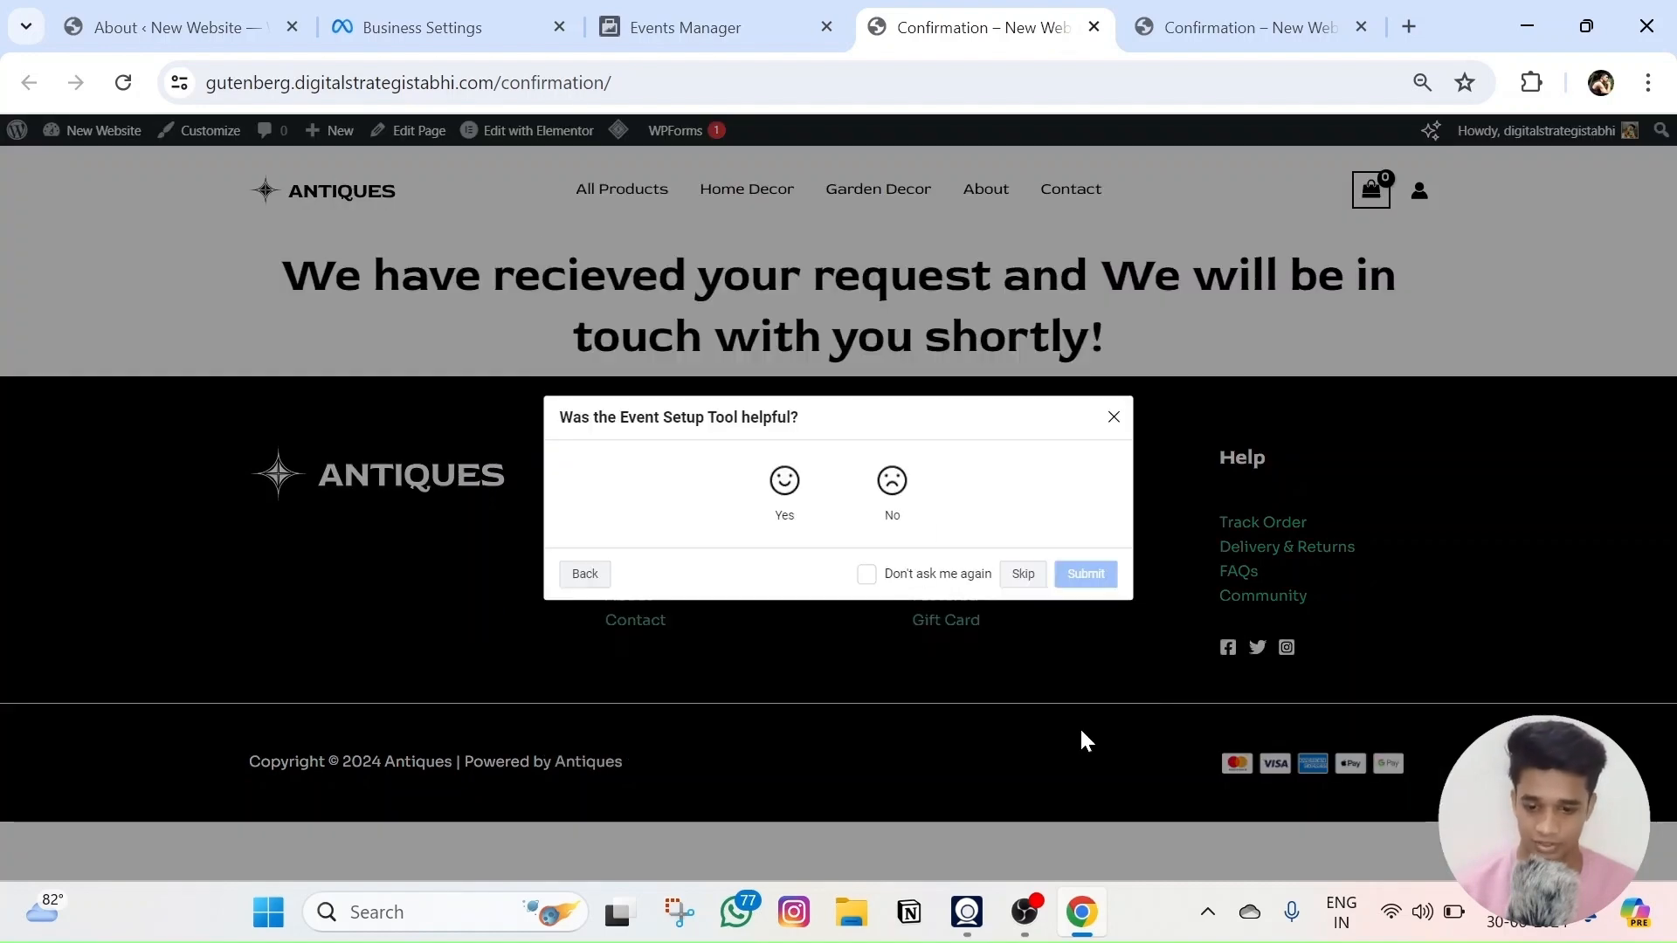
left_click(1023, 574)
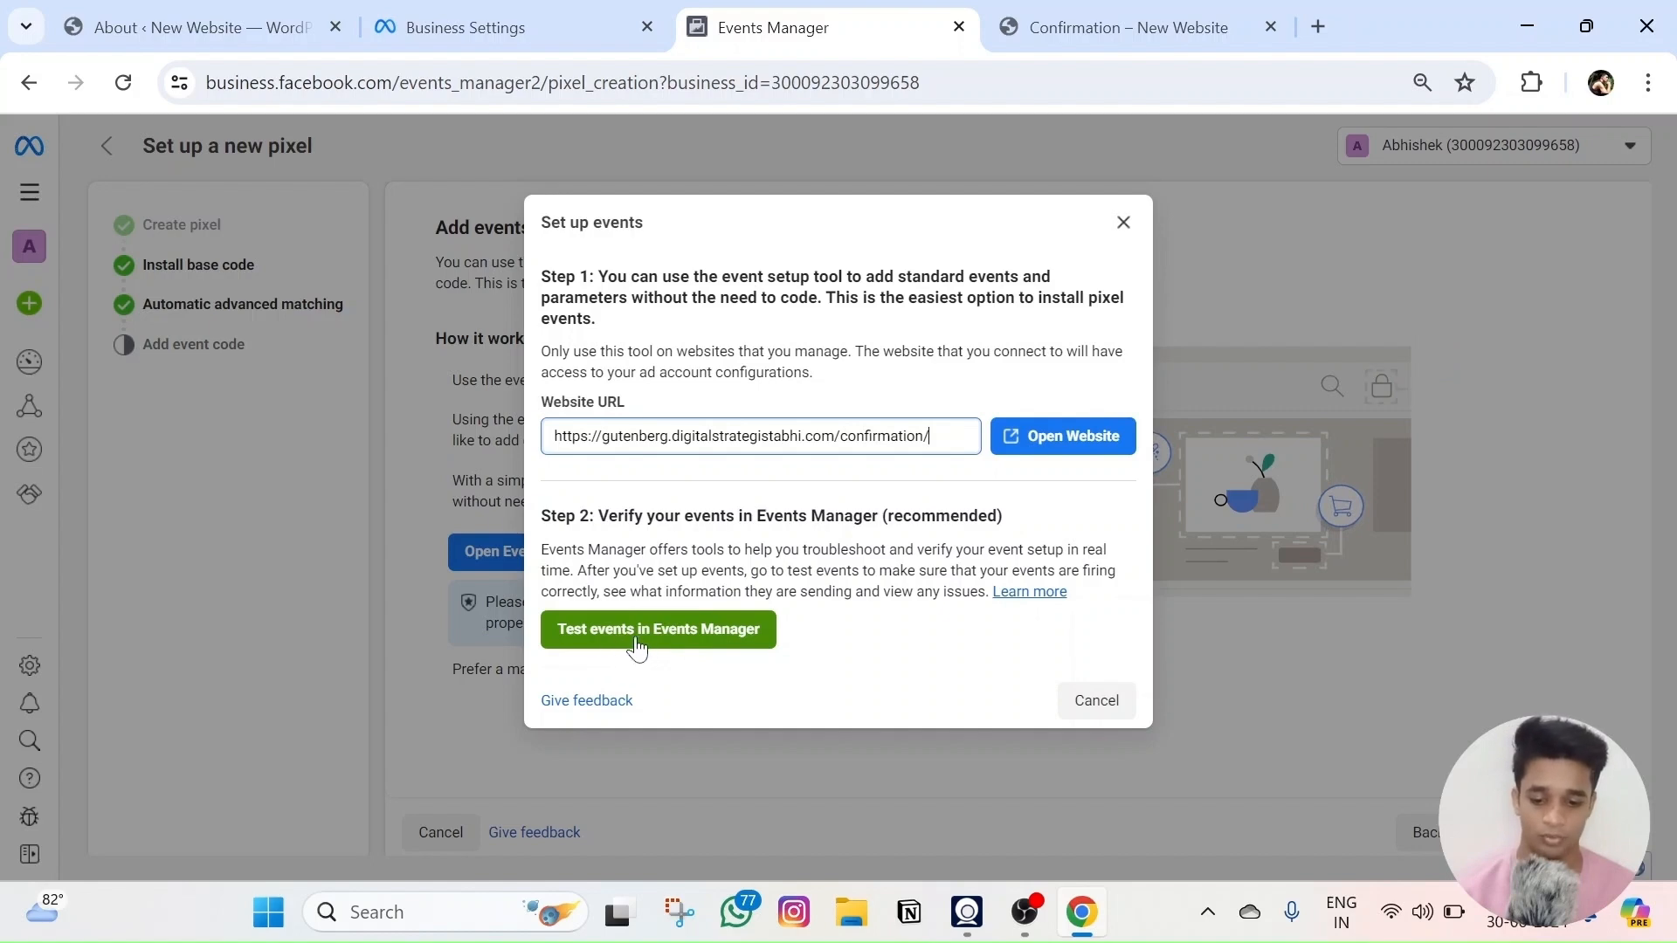
- Open the dataset's test events in Events Manager and load the live website's homepage to generate new activity
left_click(644, 644)
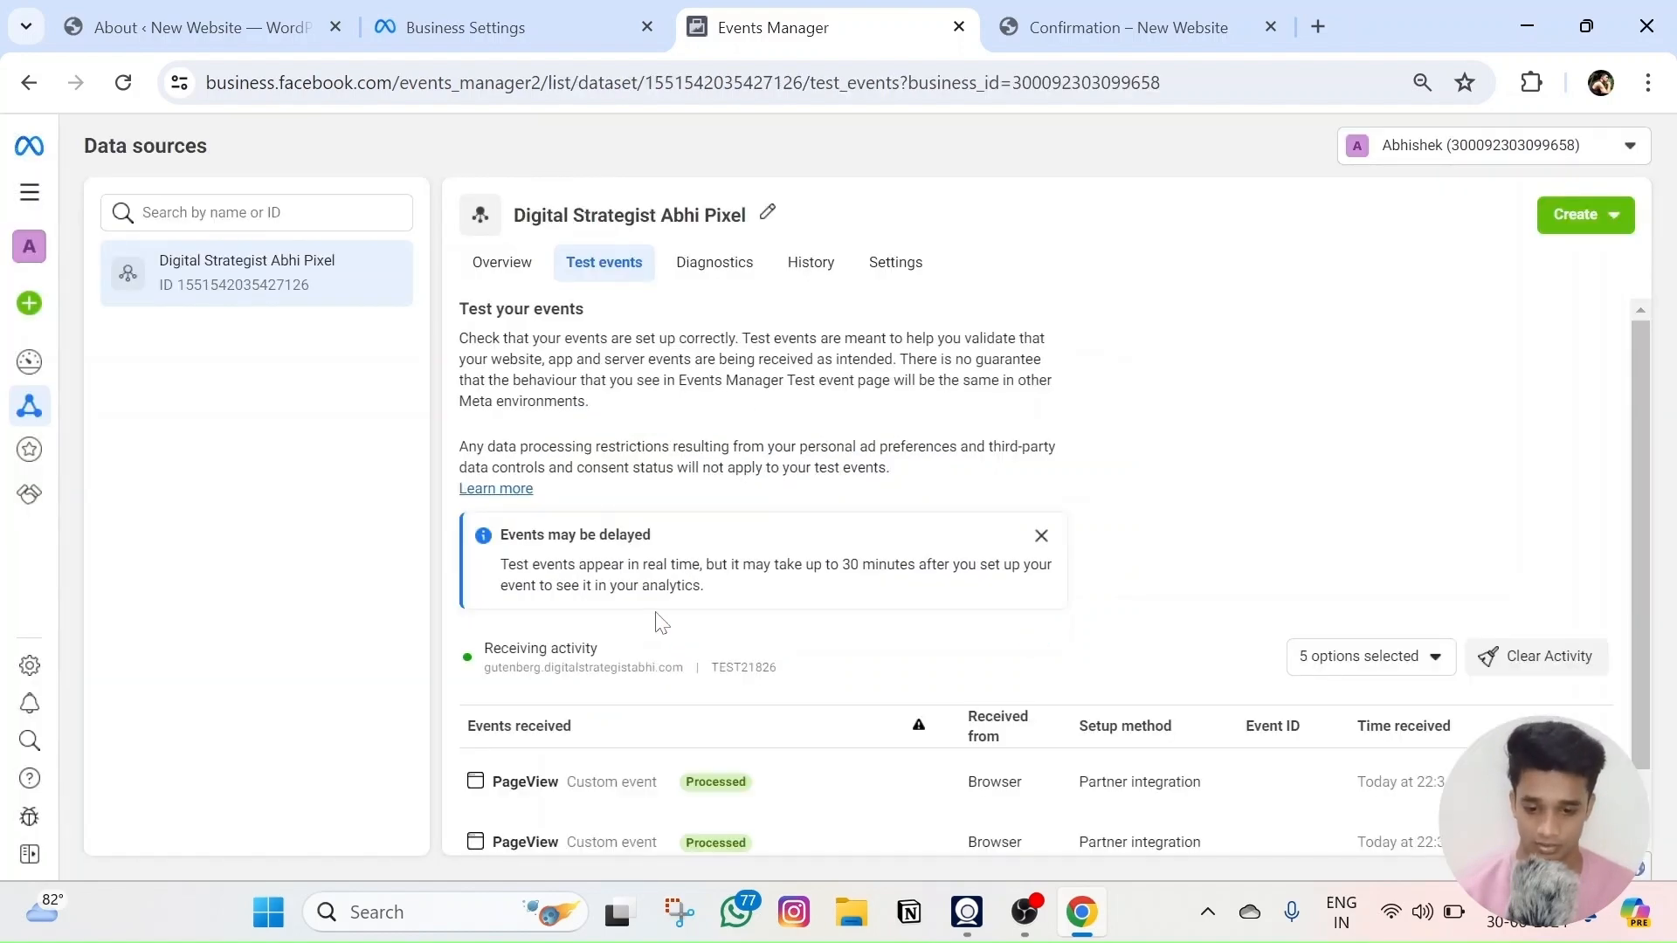
scroll(664, 594, "down", 1)
left_click(1176, 21)
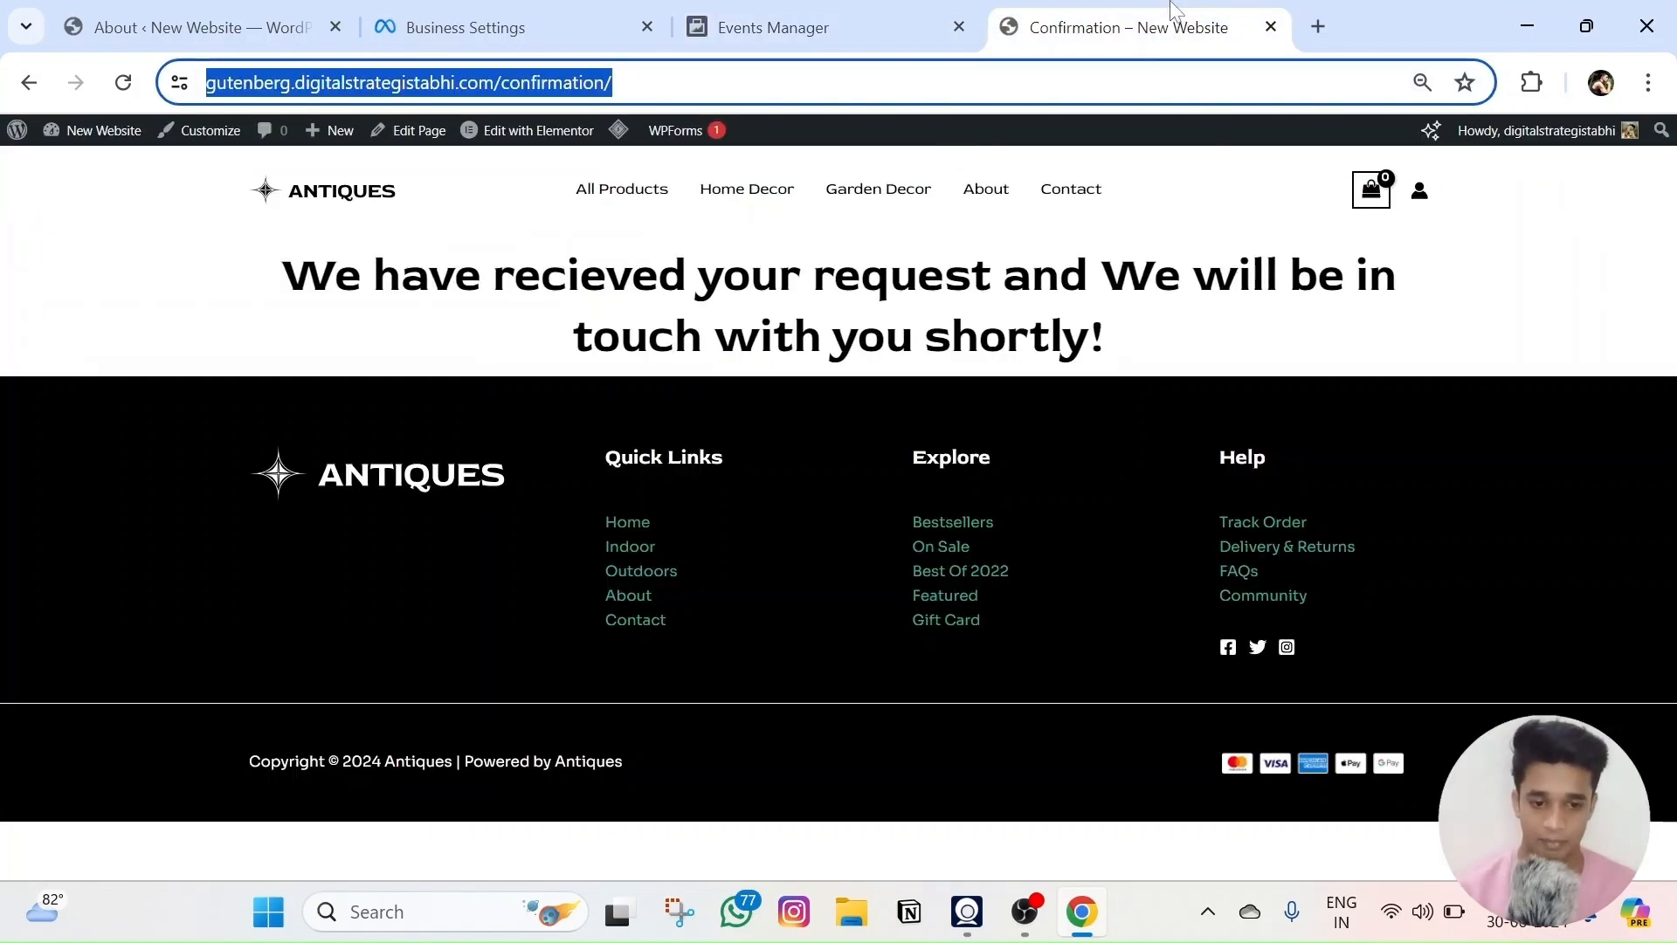
left_click(301, 194)
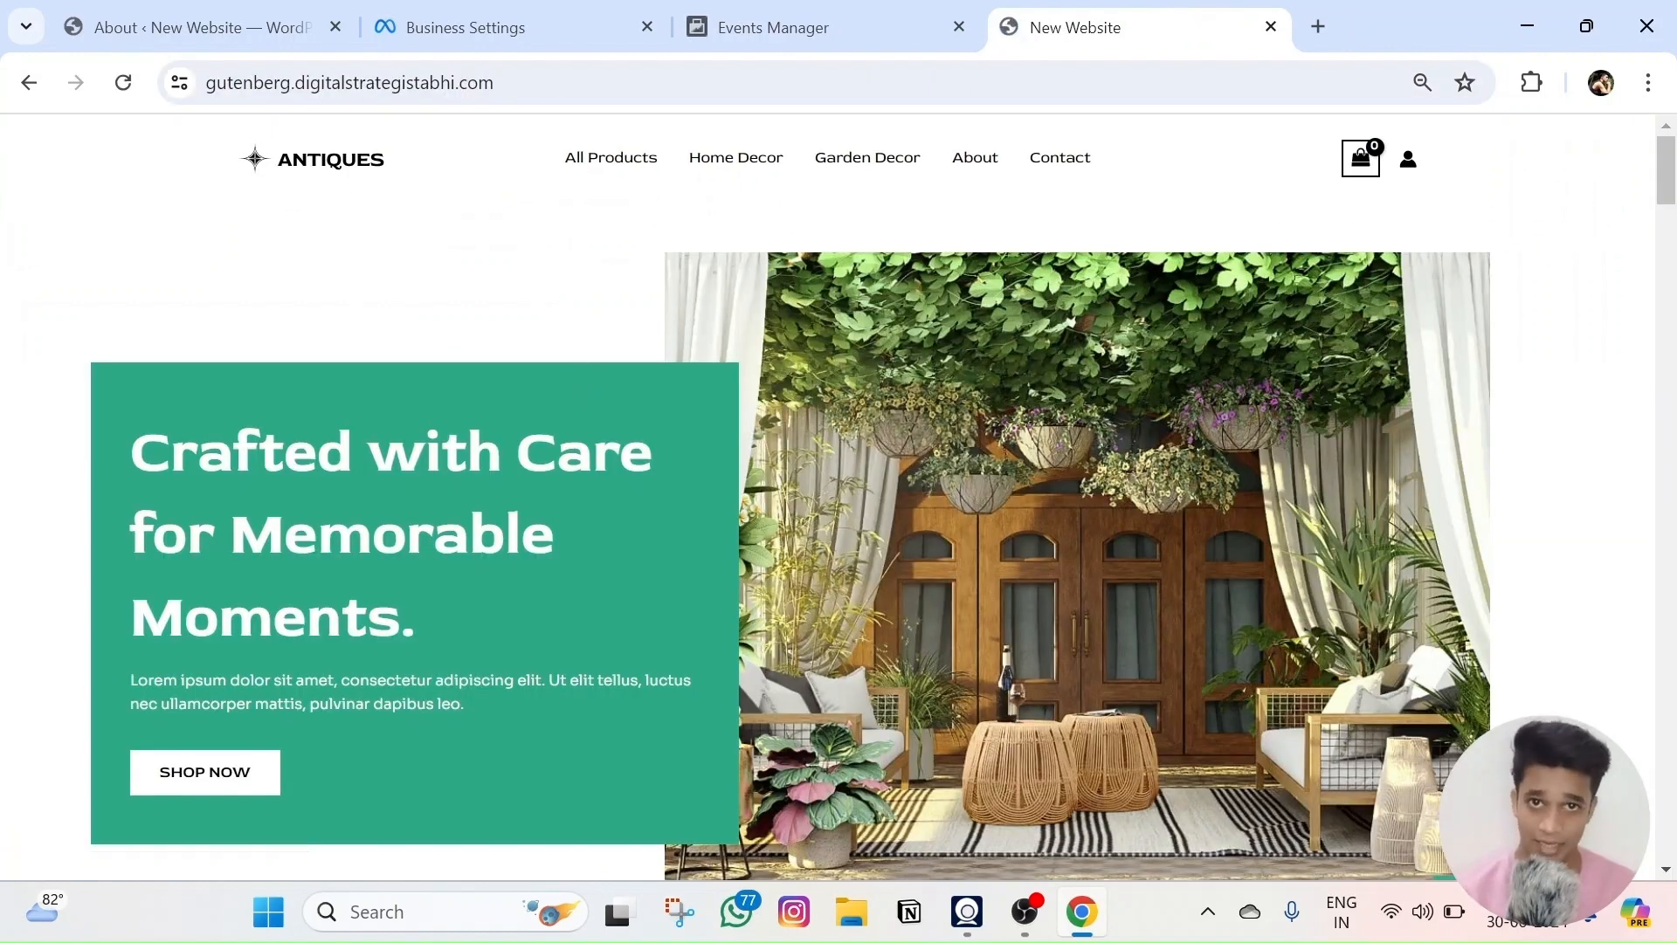
- Fill in the Contact form's name and message fields again and submit it to trigger the Lead event
left_click(1060, 159)
scroll(741, 363, "down", 10)
scroll(528, 478, "down", 2)
scroll(529, 477, "up", 2)
left_click(410, 427)
left_click(419, 492)
left_click(747, 441)
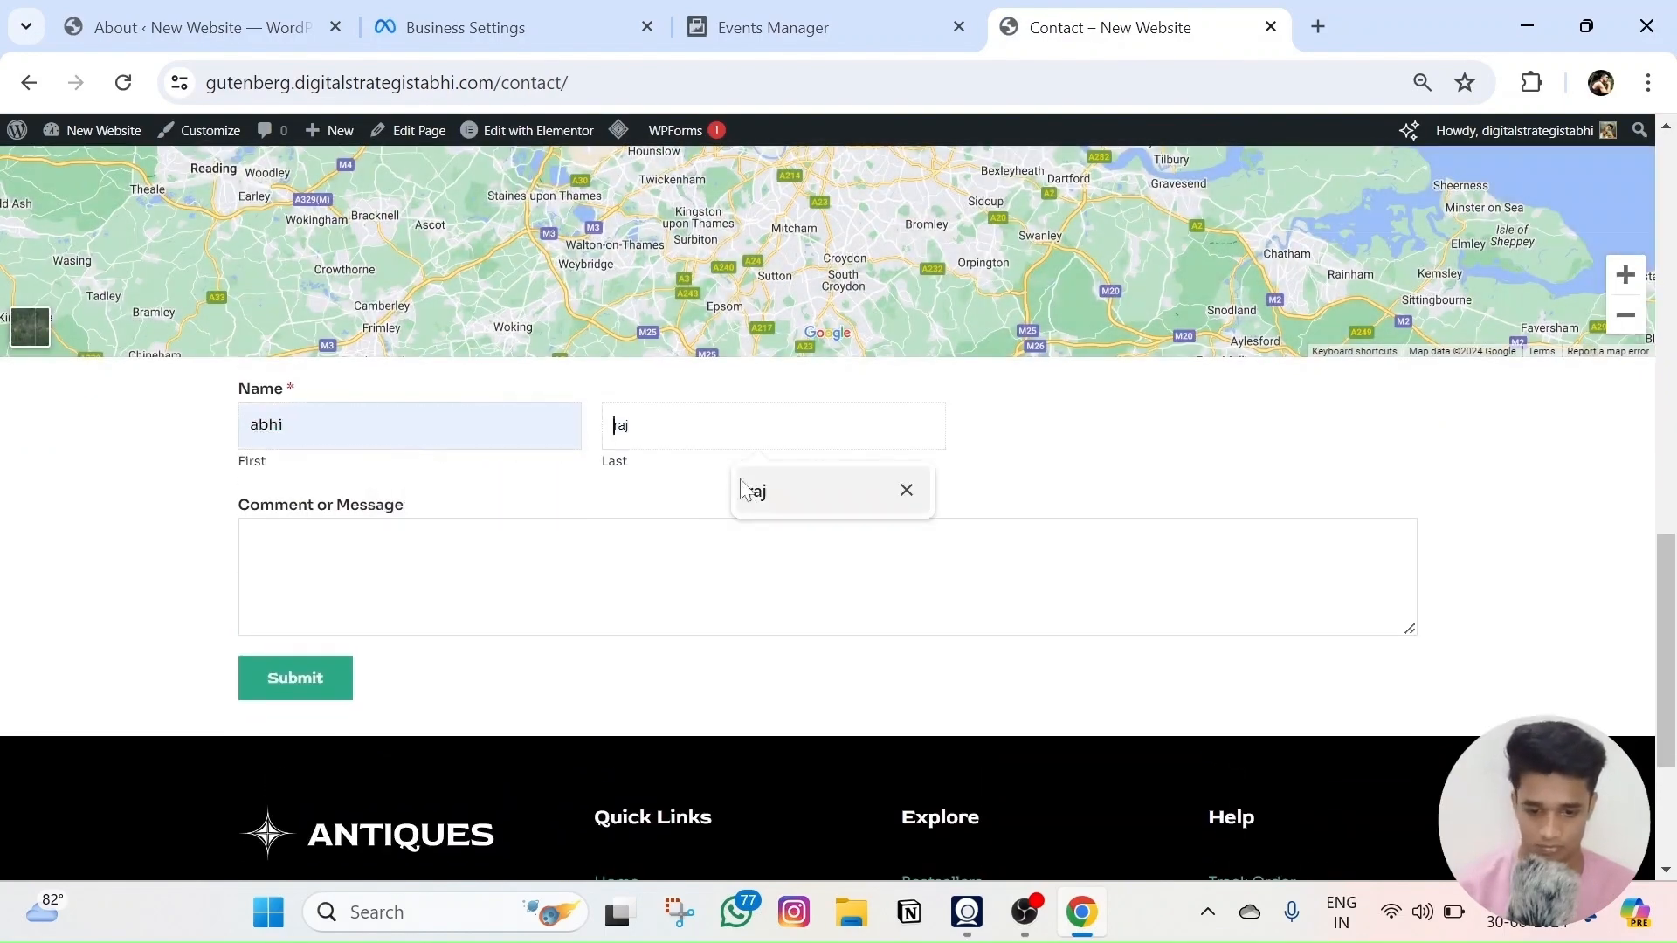
left_click(748, 489)
left_click(699, 529)
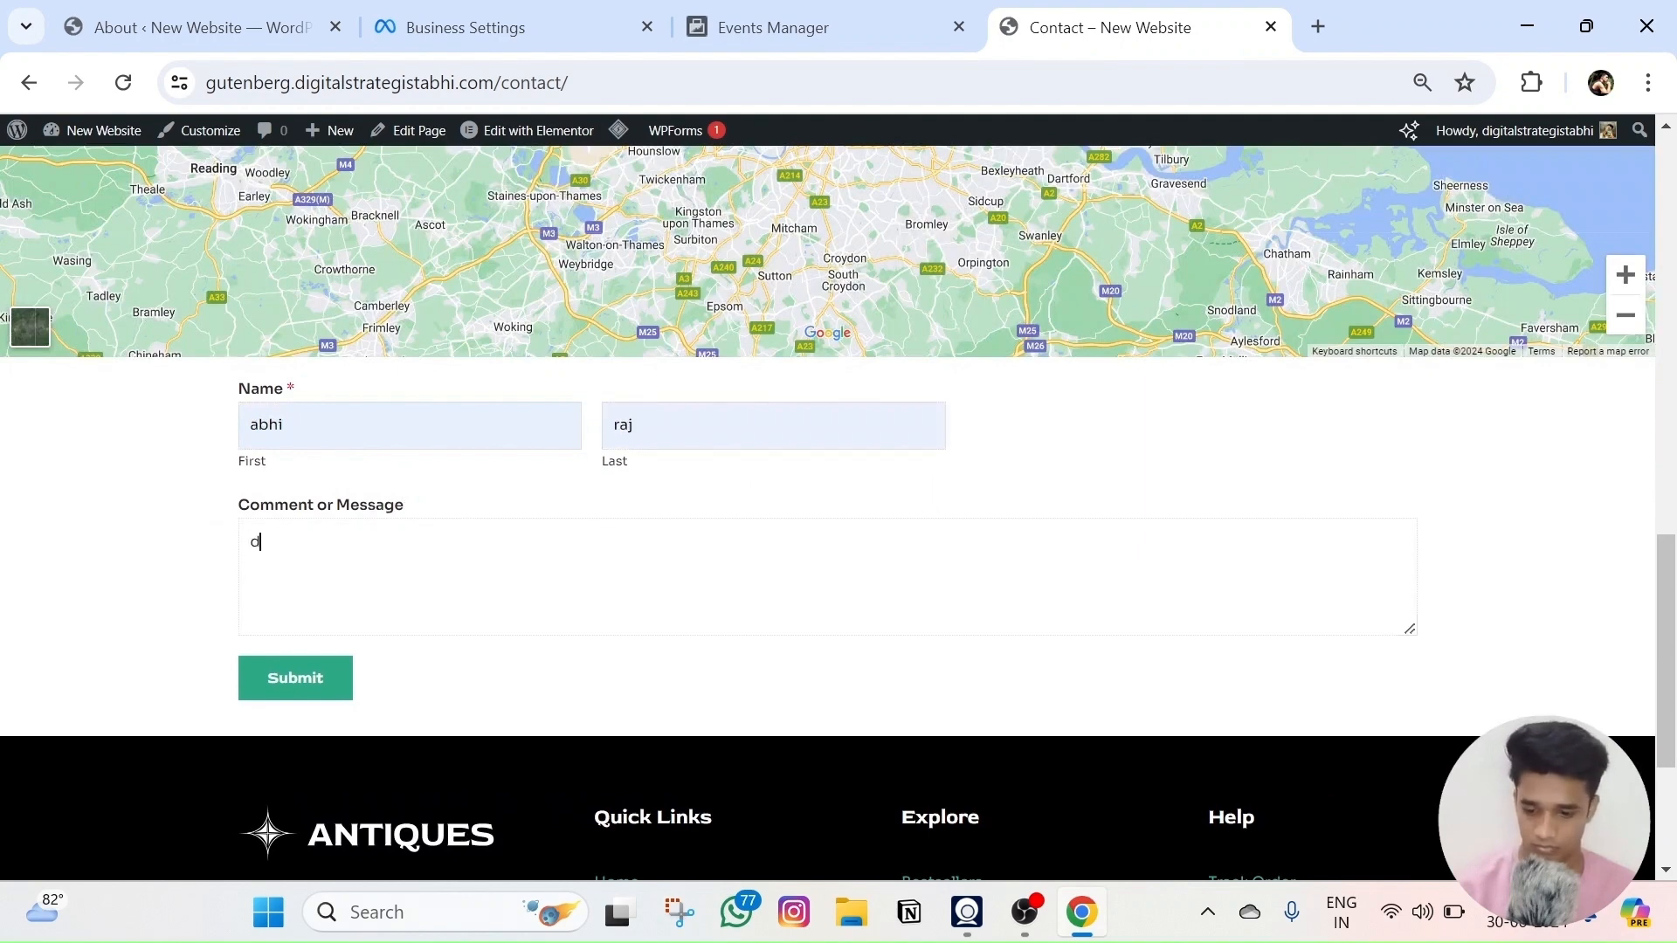
left_click(300, 681)
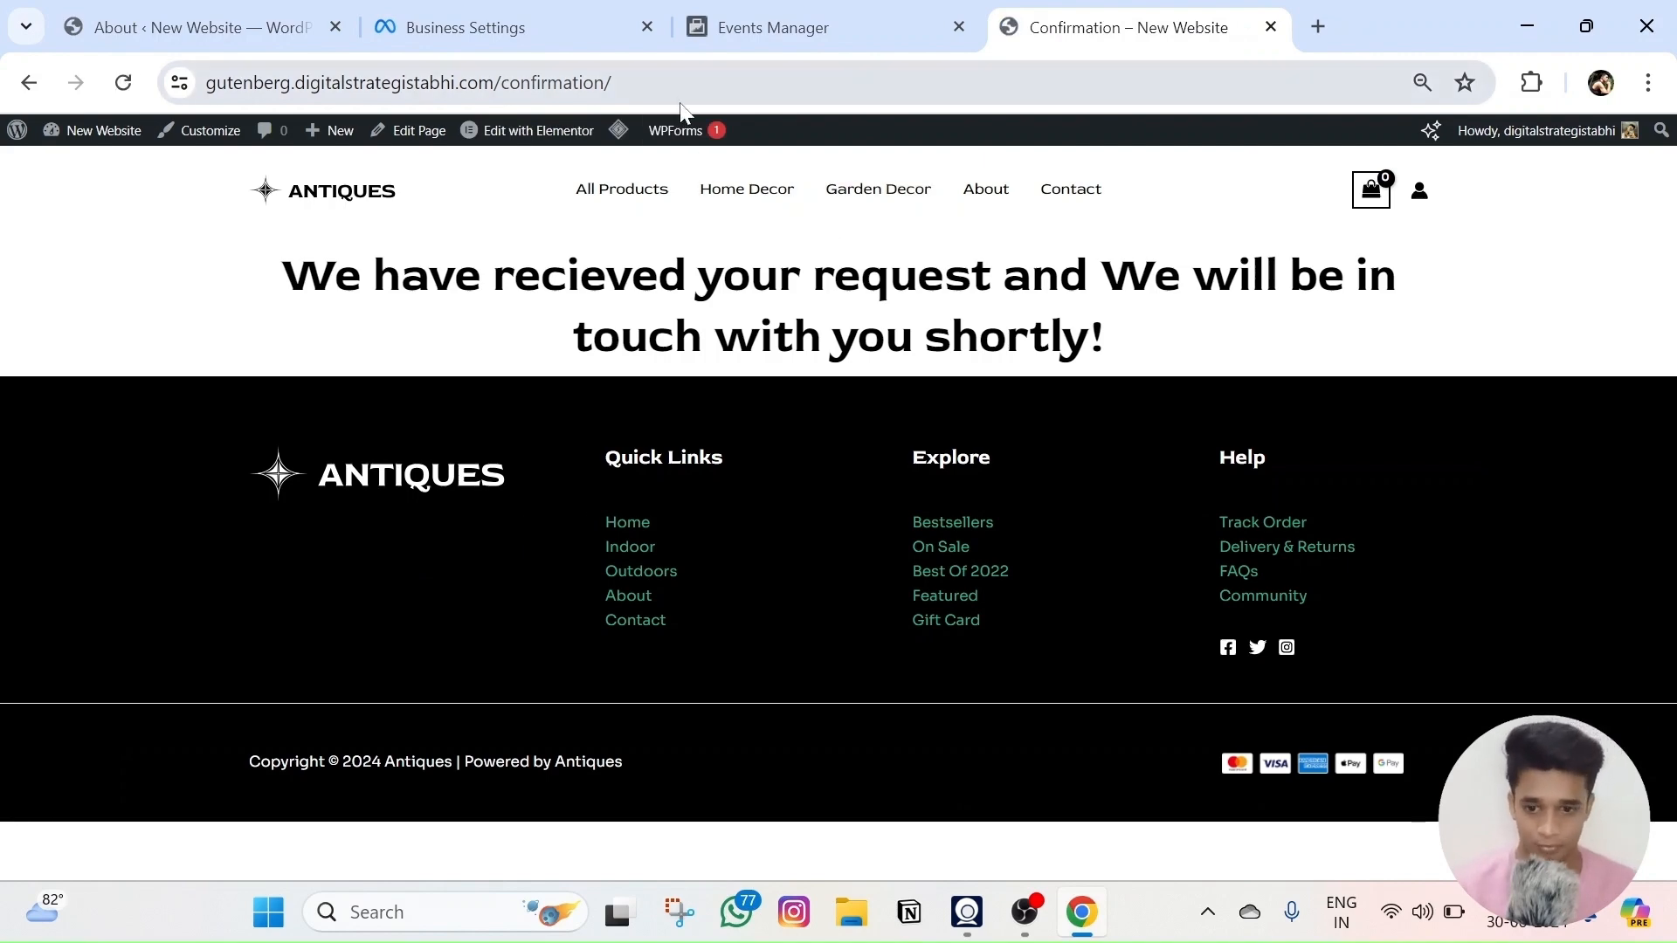
- Expand the Lead event in Events Manager's test events and examine its URL and trigger
left_click(812, 35)
scroll(742, 490, "down", 1)
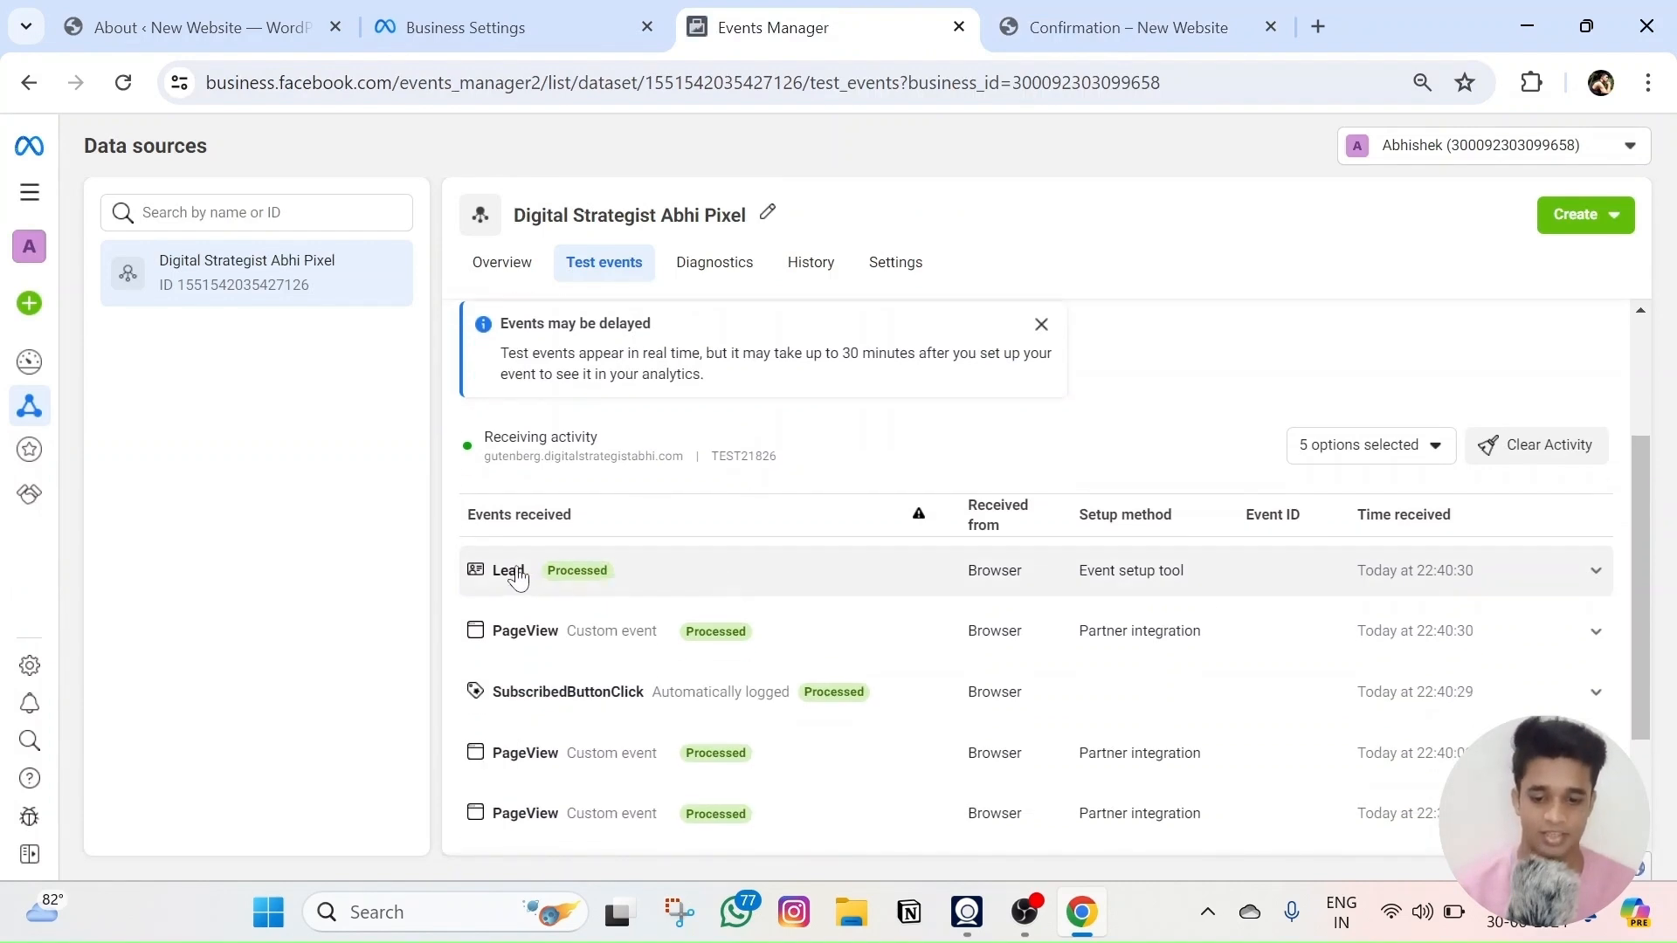
left_click(590, 583)
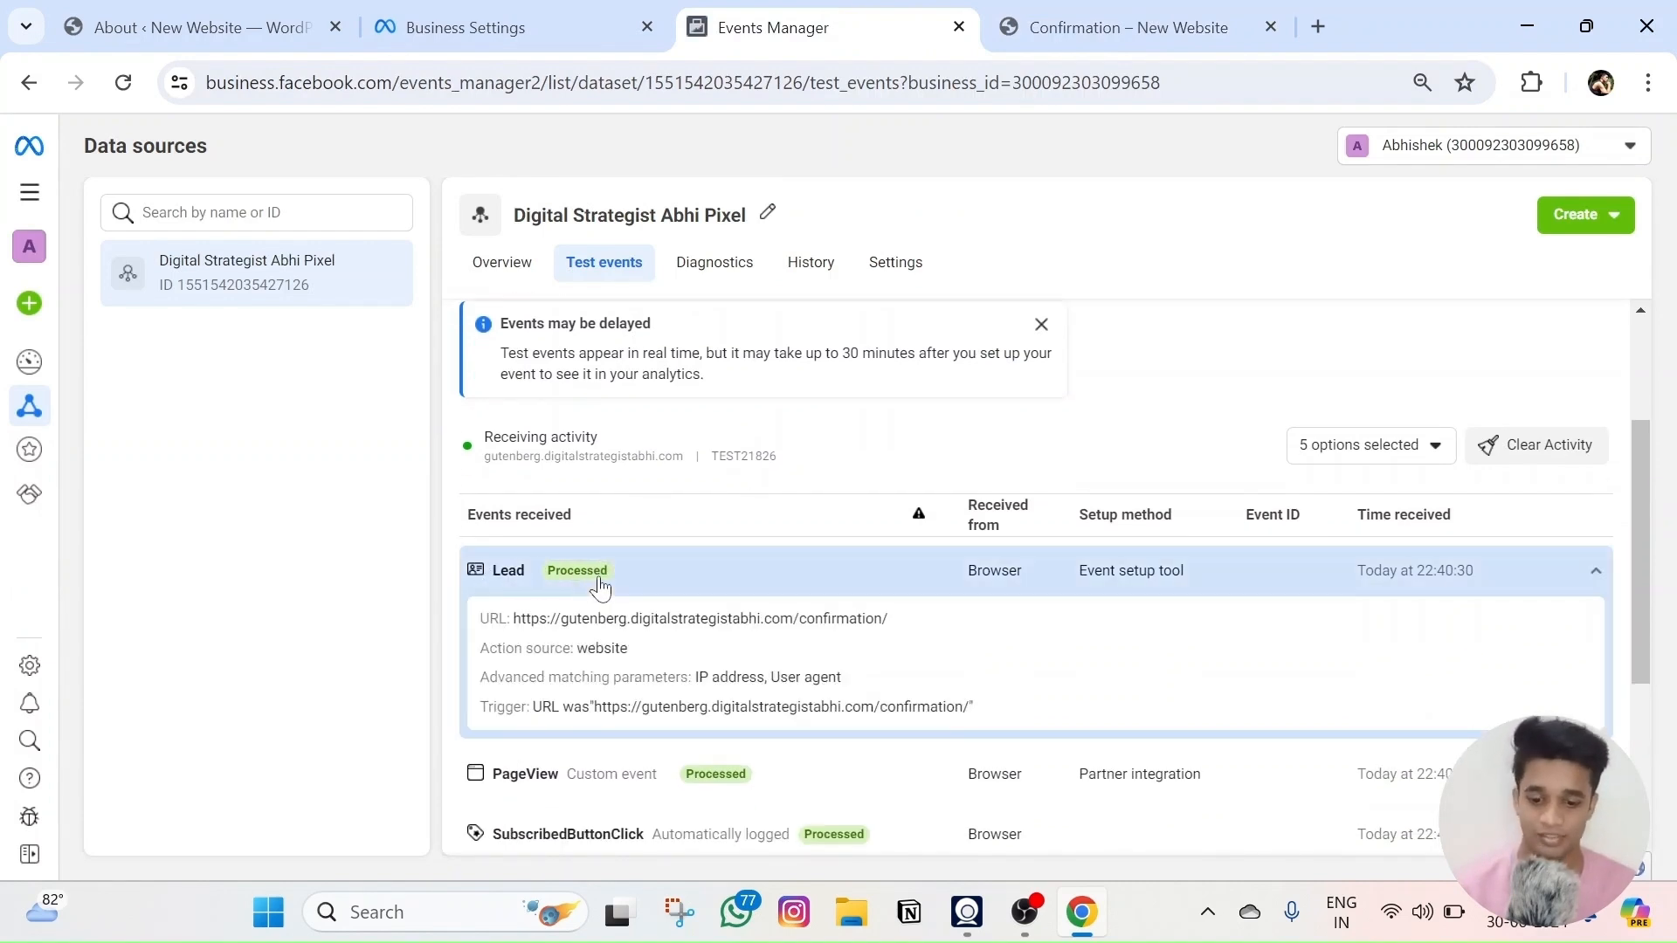
left_click(608, 588)
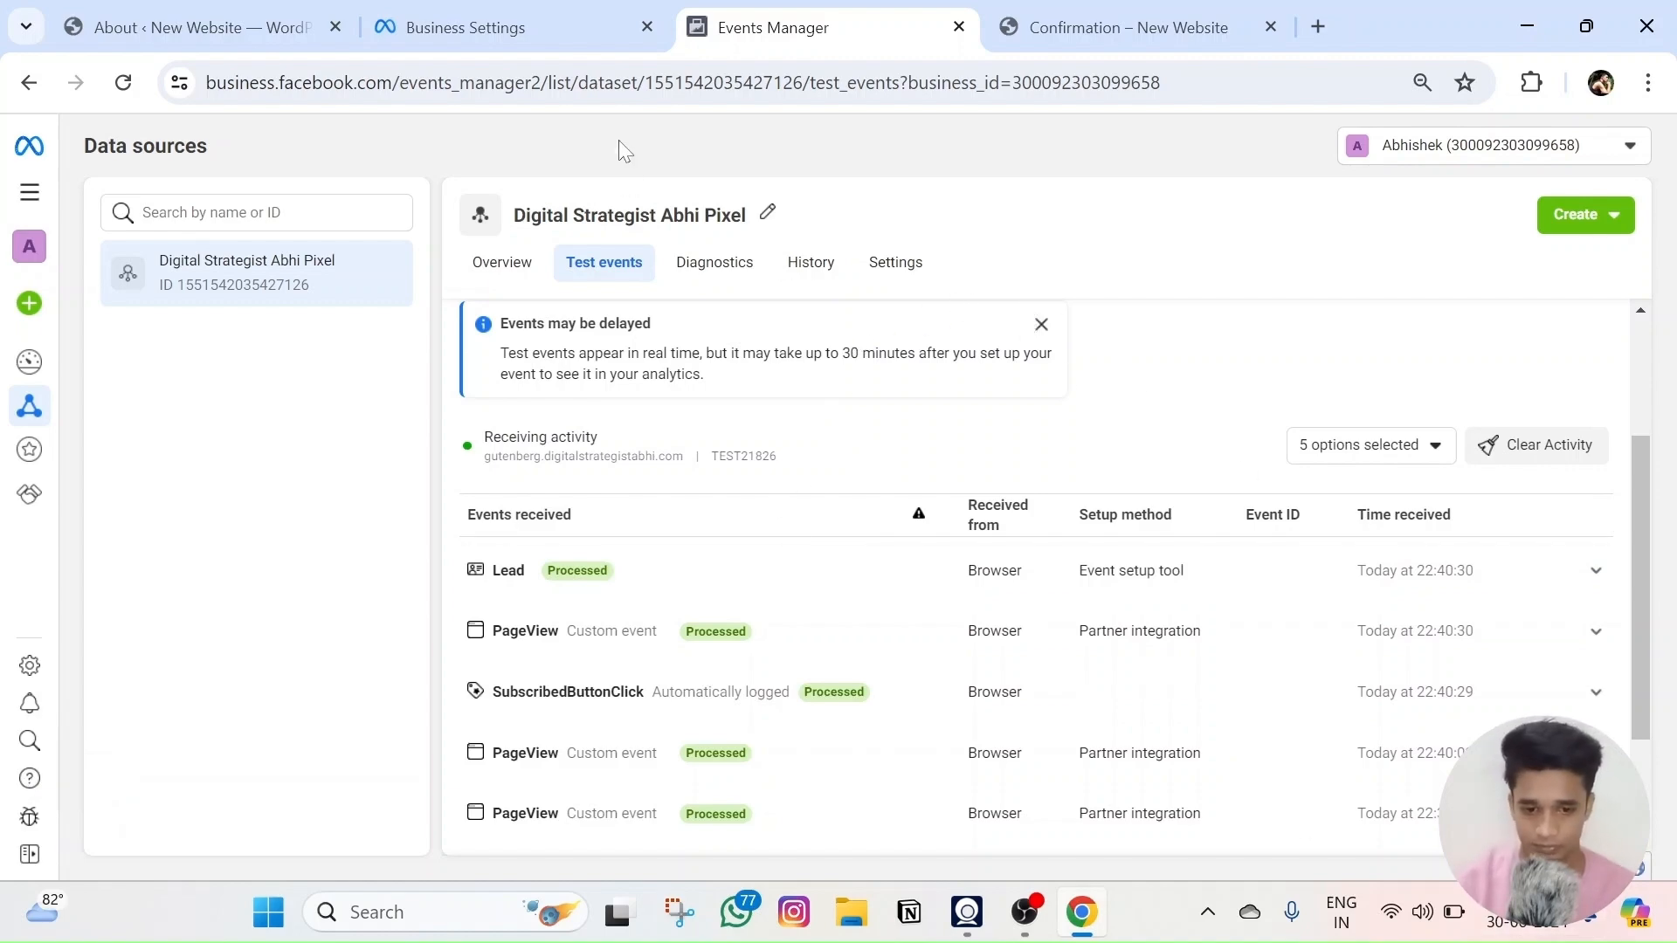
- Open Ads Manager in a separate browser tab from the business settings' tool shortcuts
left_click(520, 24)
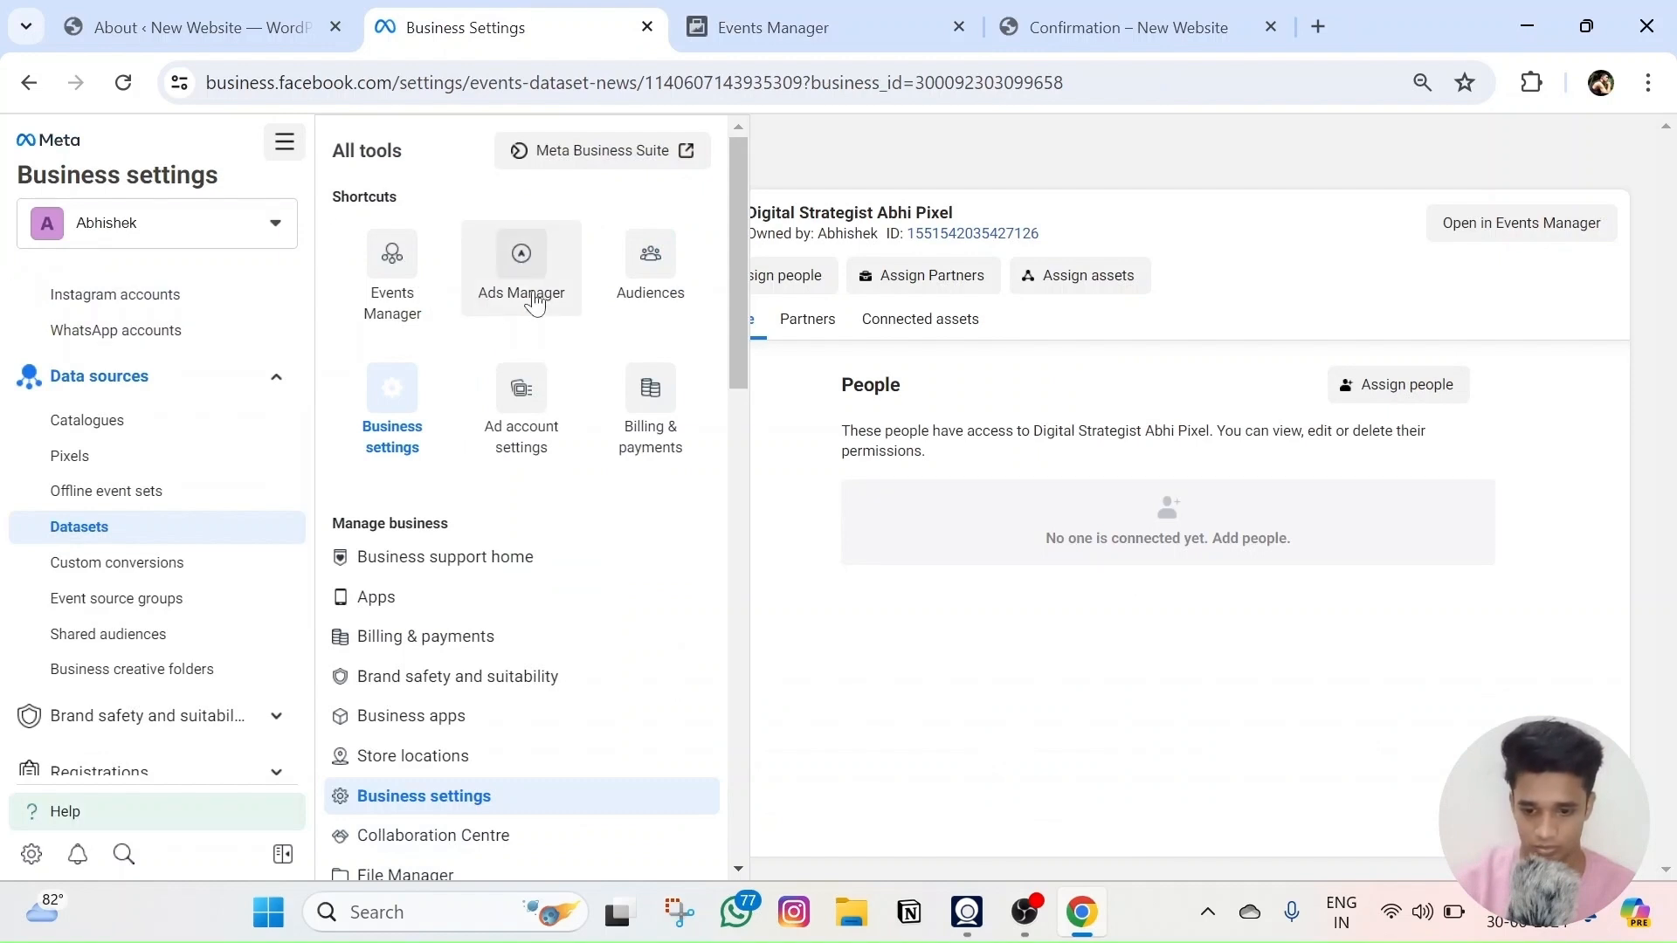
right_click(537, 278)
left_click(637, 291)
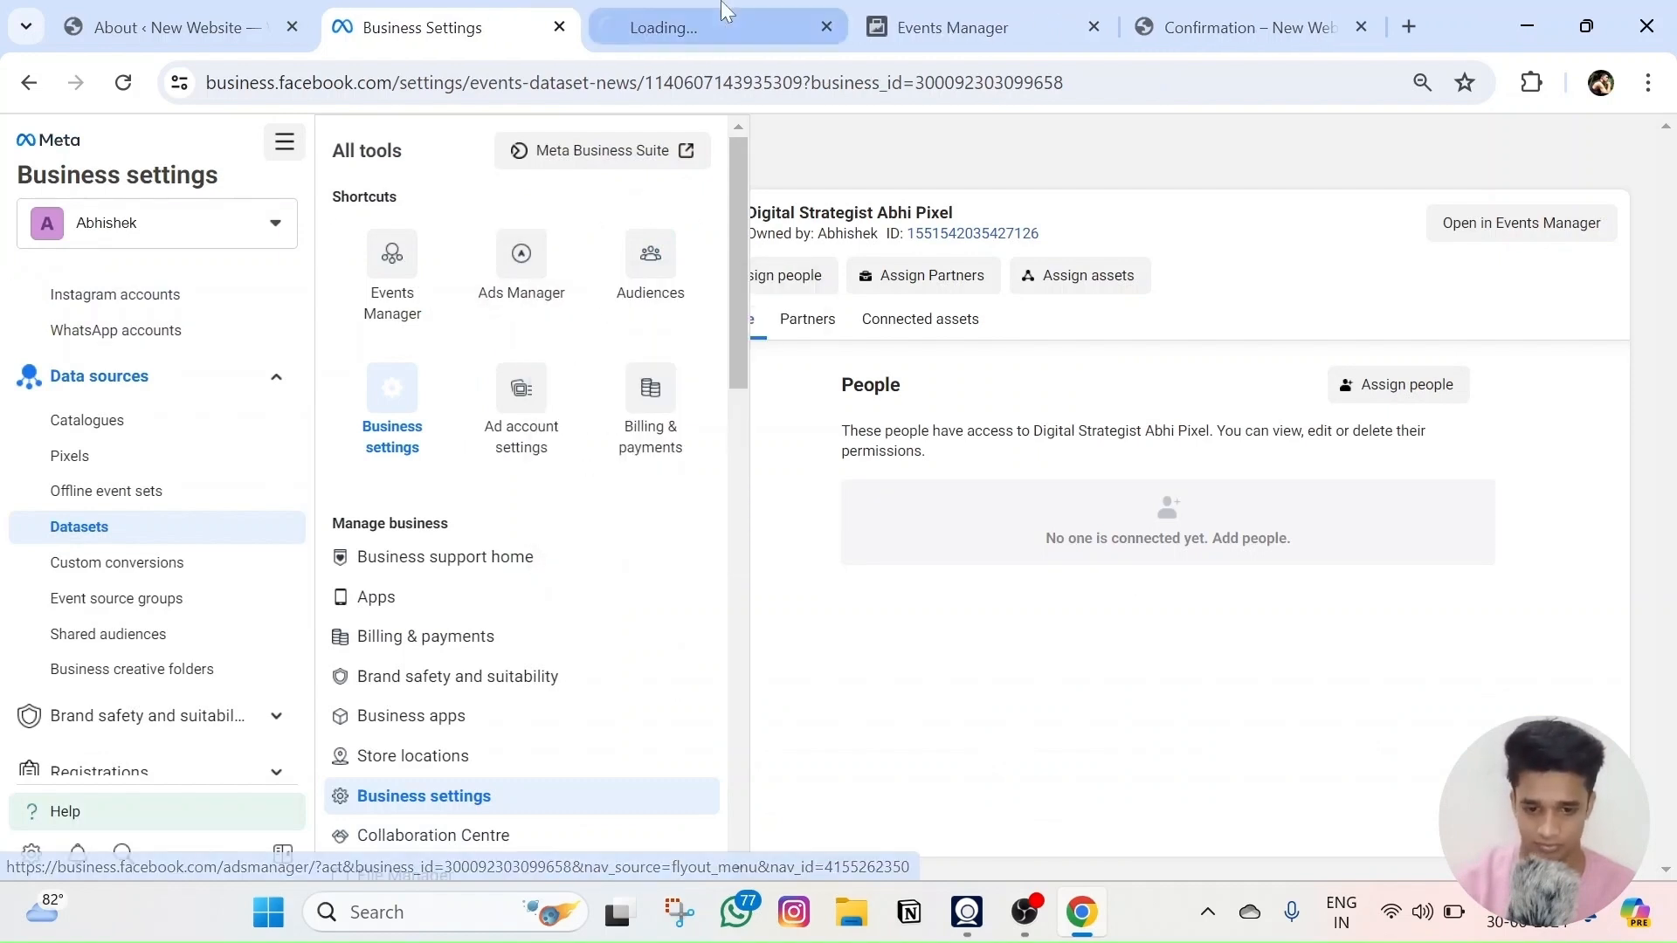
left_click(736, 27)
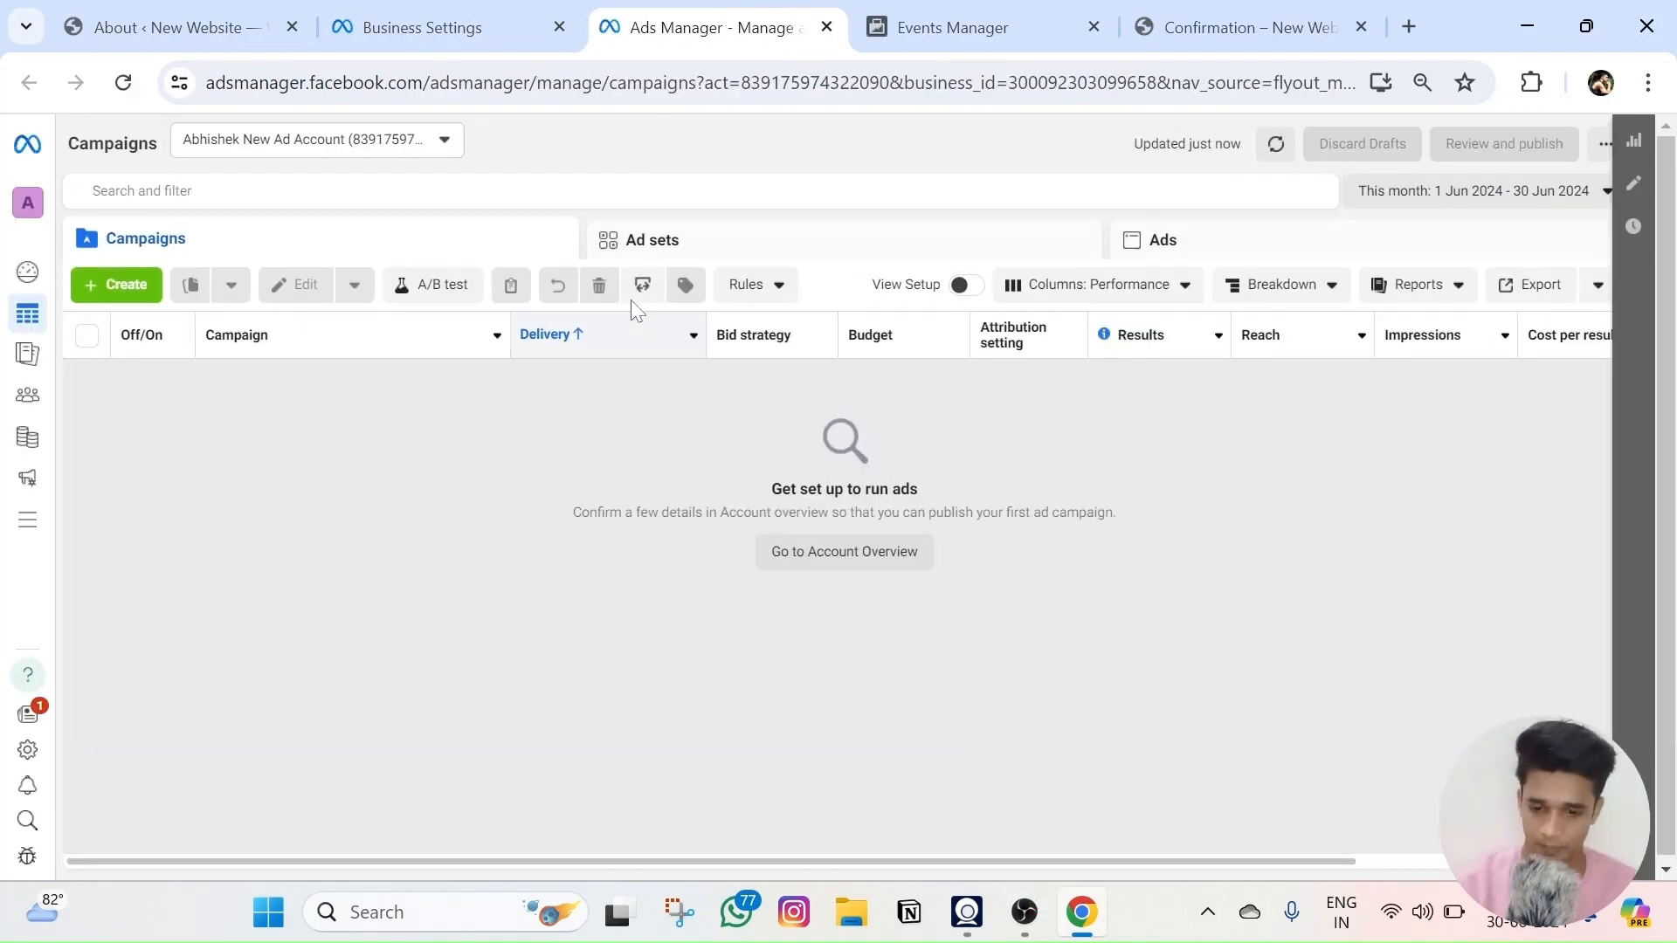
- Create a new ad campaign with the Leads objective and continue to its campaign editor
left_click(125, 287)
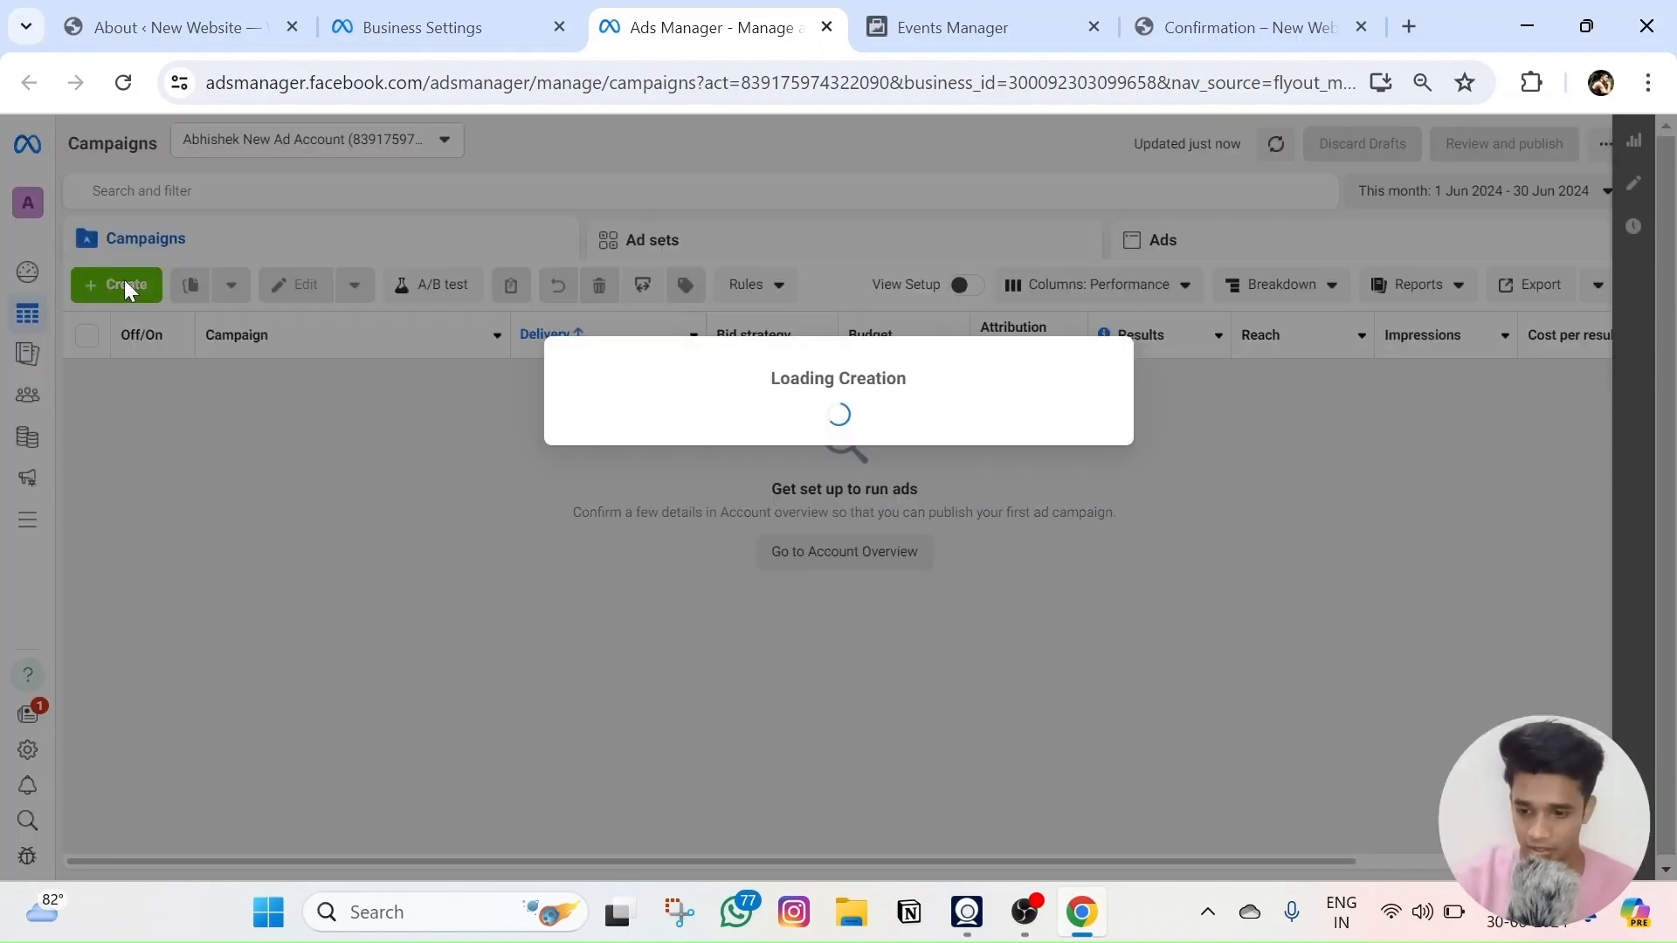
scroll(680, 602, "down", 2)
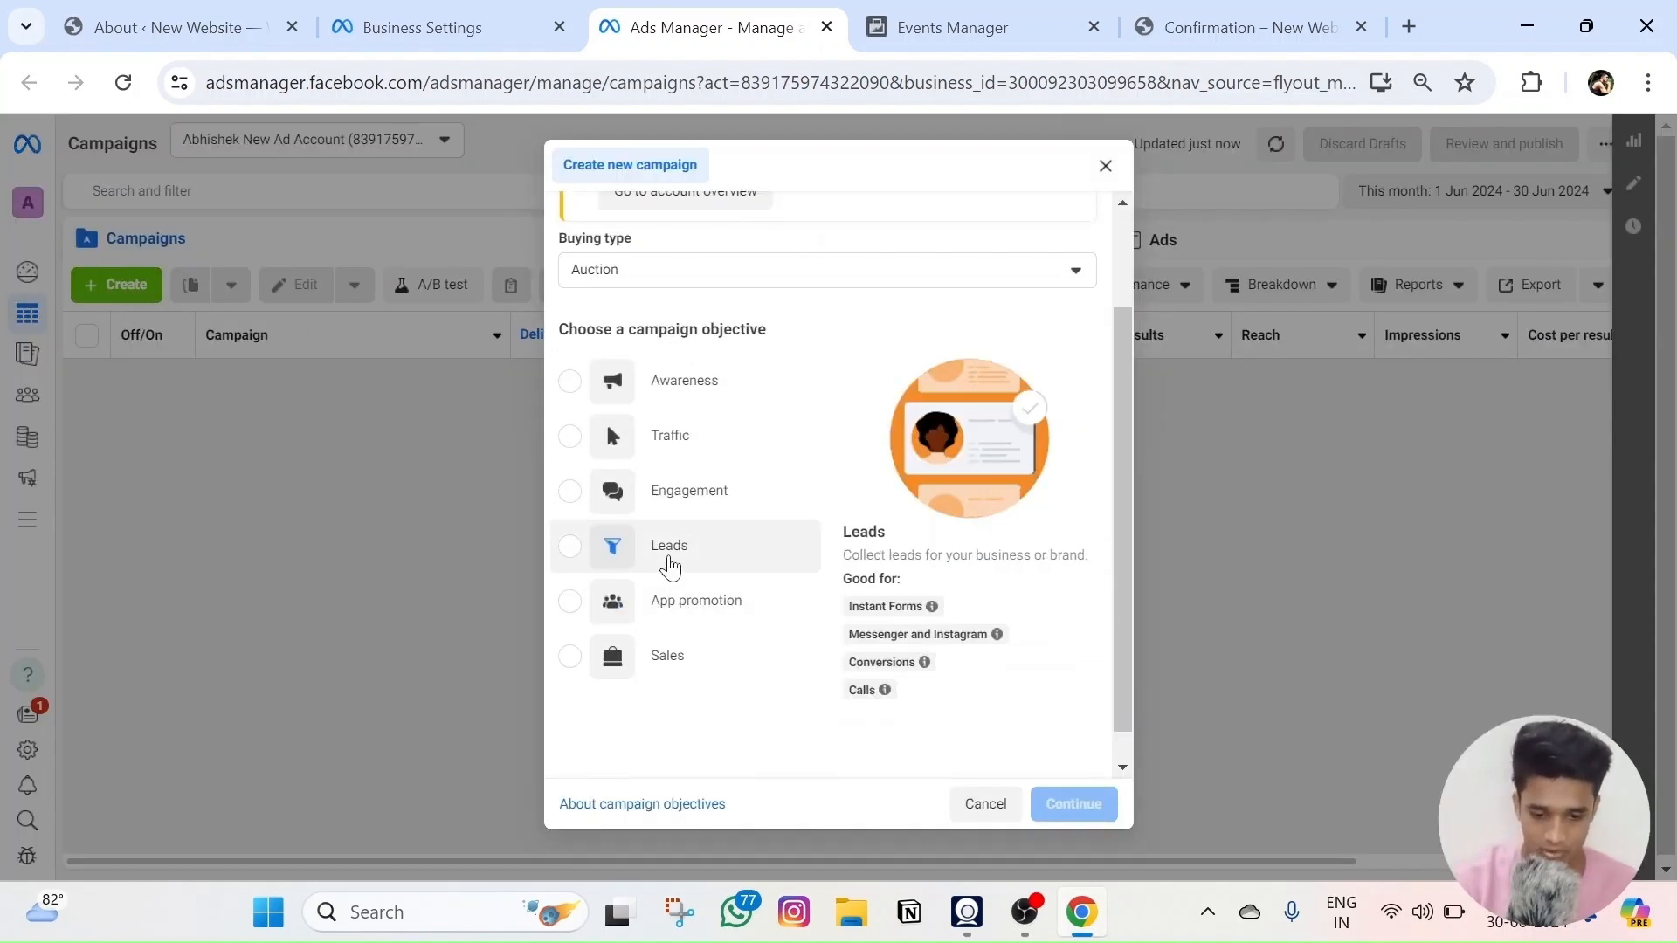
left_click(666, 551)
left_click(1071, 802)
left_click(831, 550)
left_click(1081, 631)
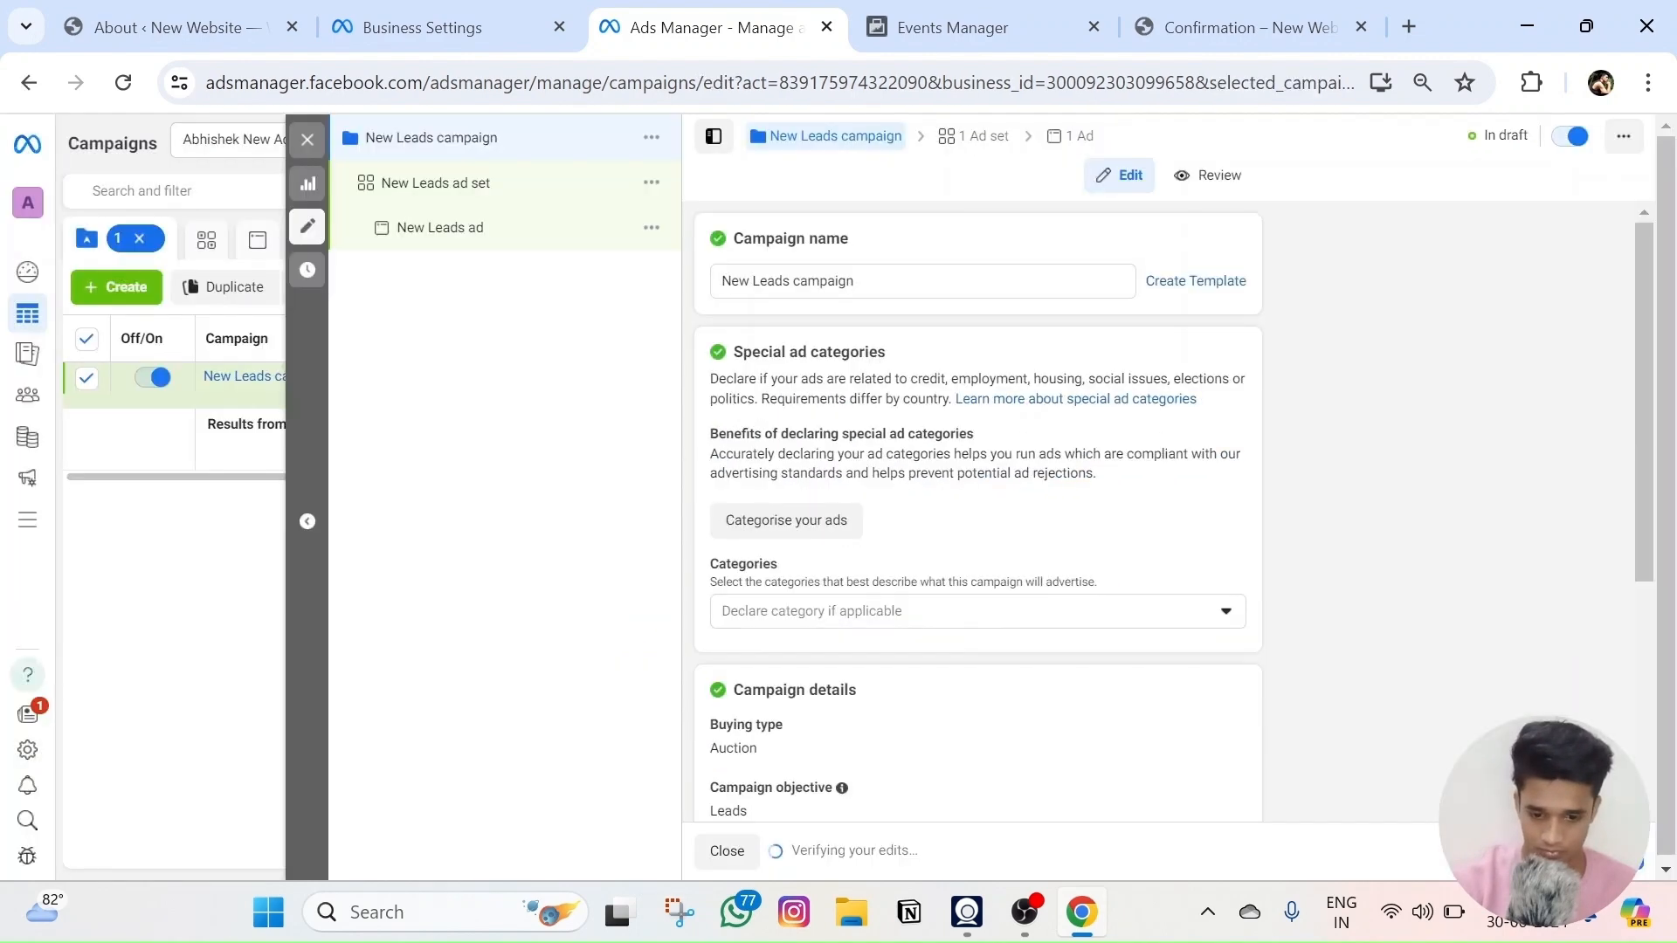
- Set the new leads ad set's conversion location to Website and check its pixel setting
left_click(428, 194)
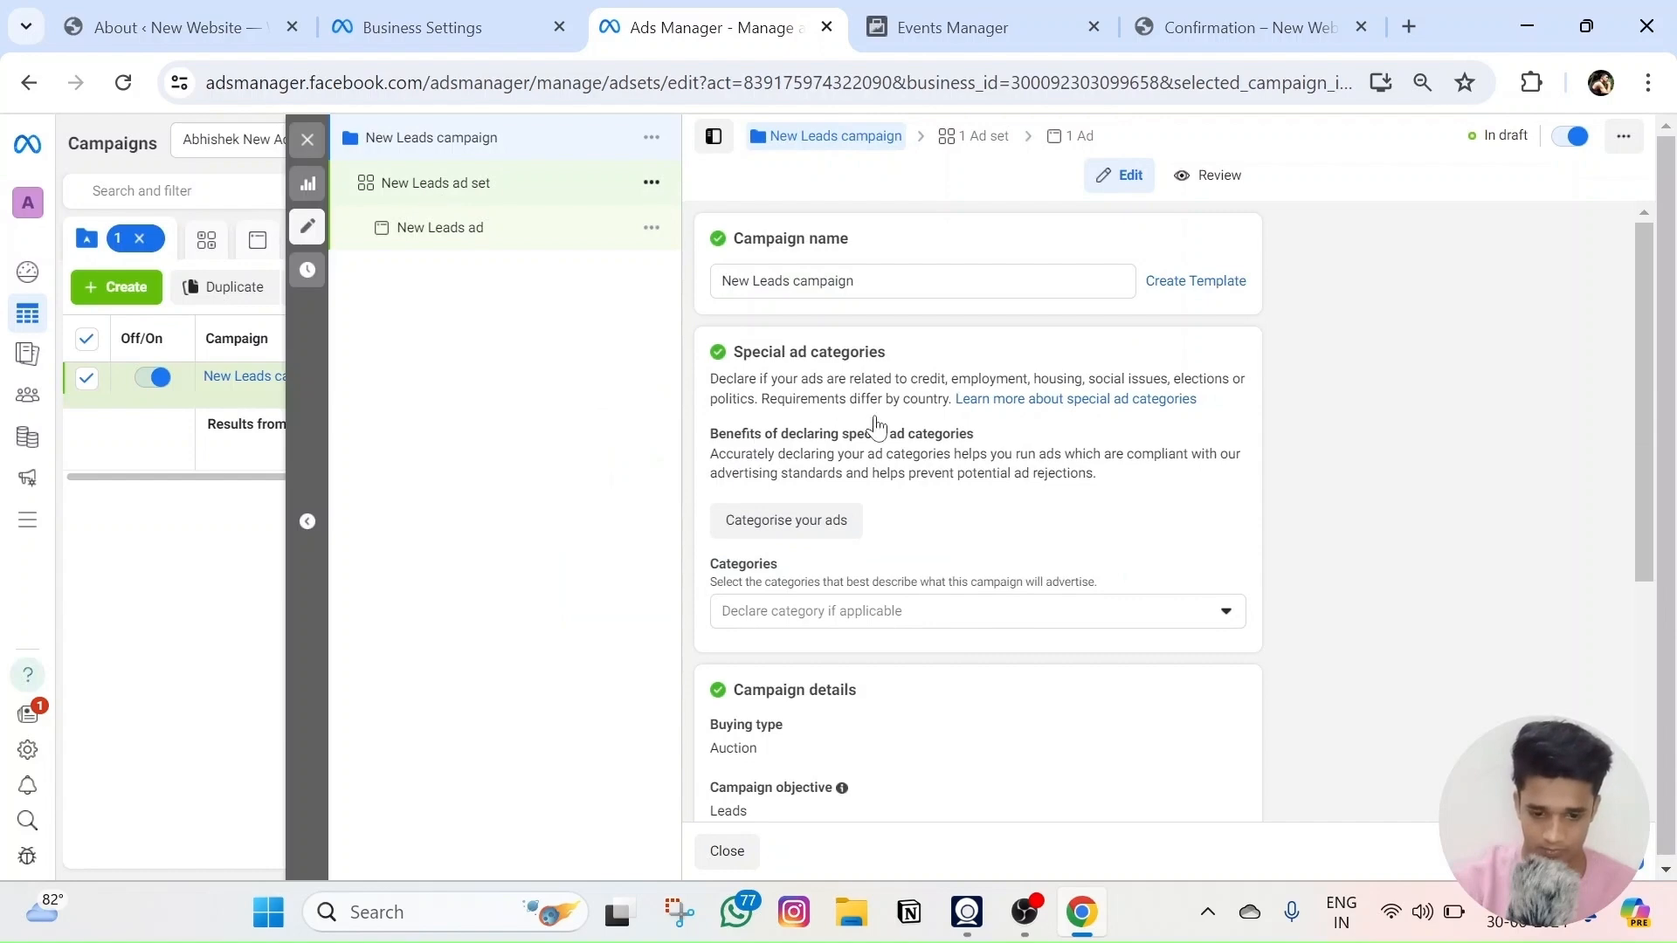
scroll(836, 418, "down", 3)
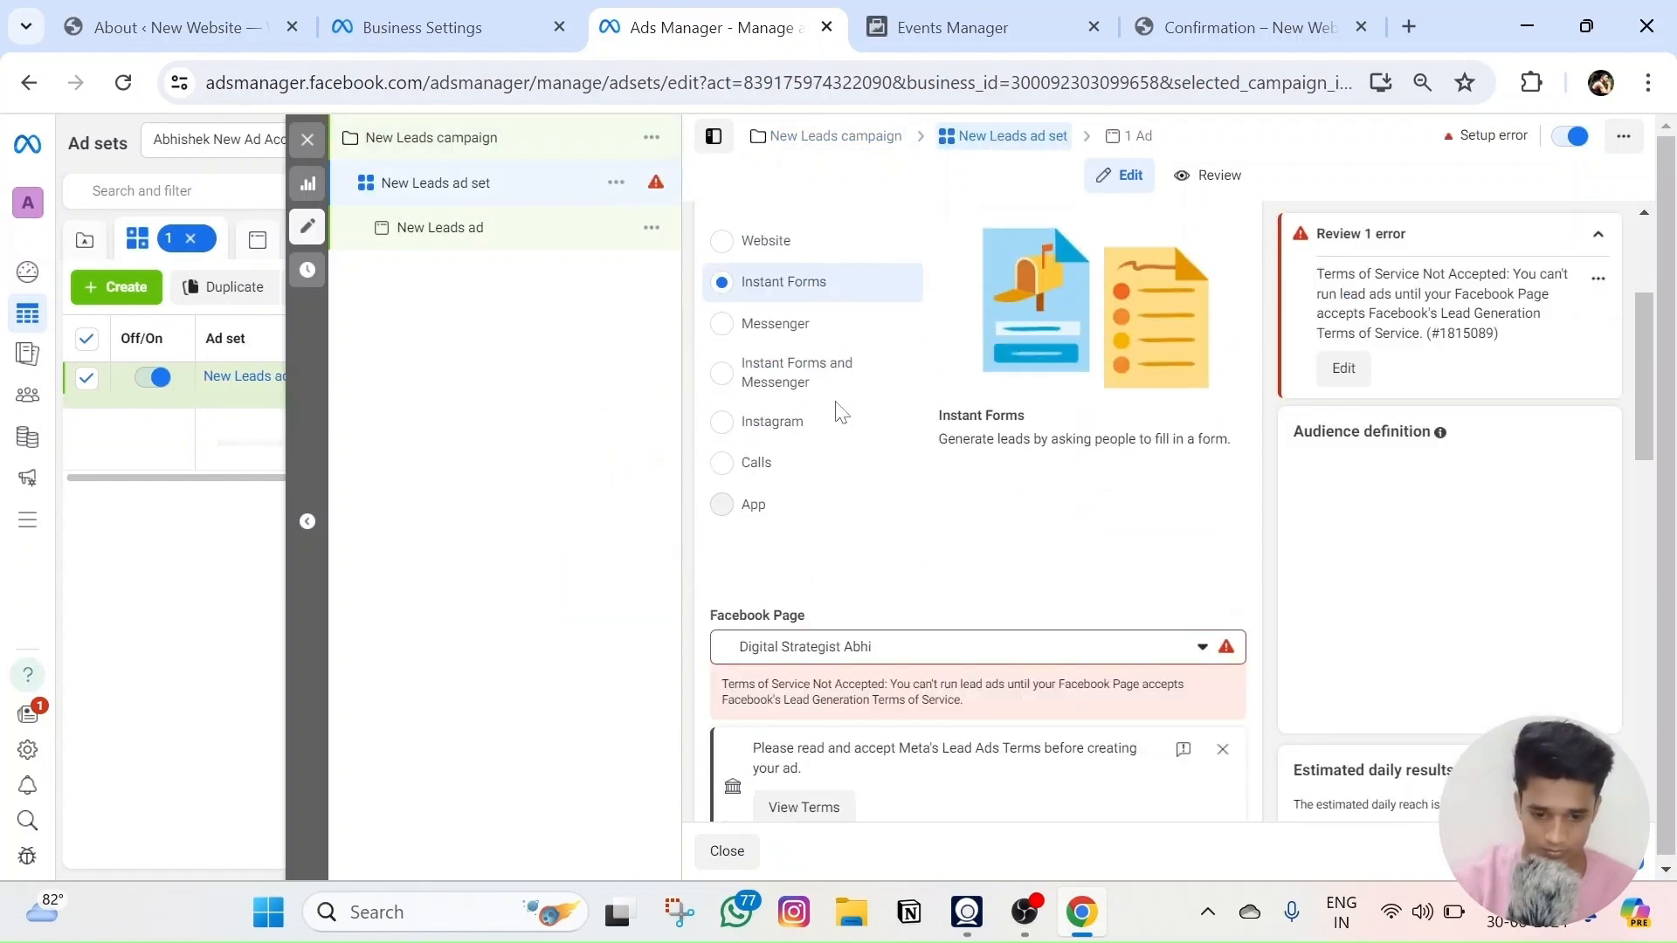
left_click(762, 245)
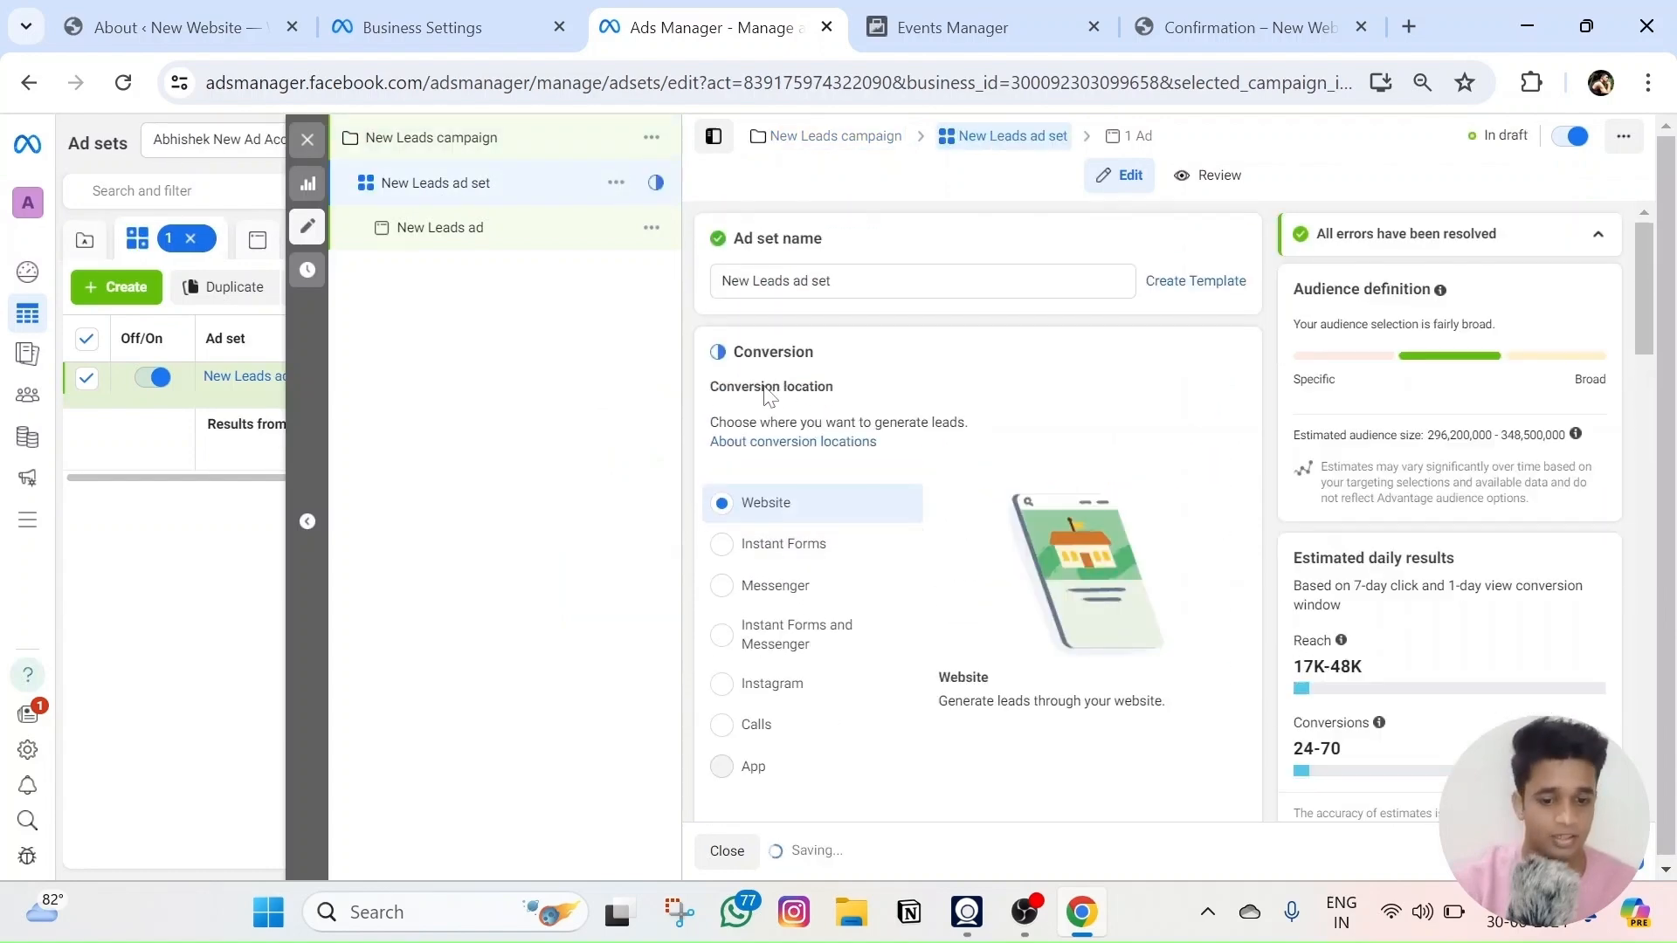
scroll(818, 503, "down", 6)
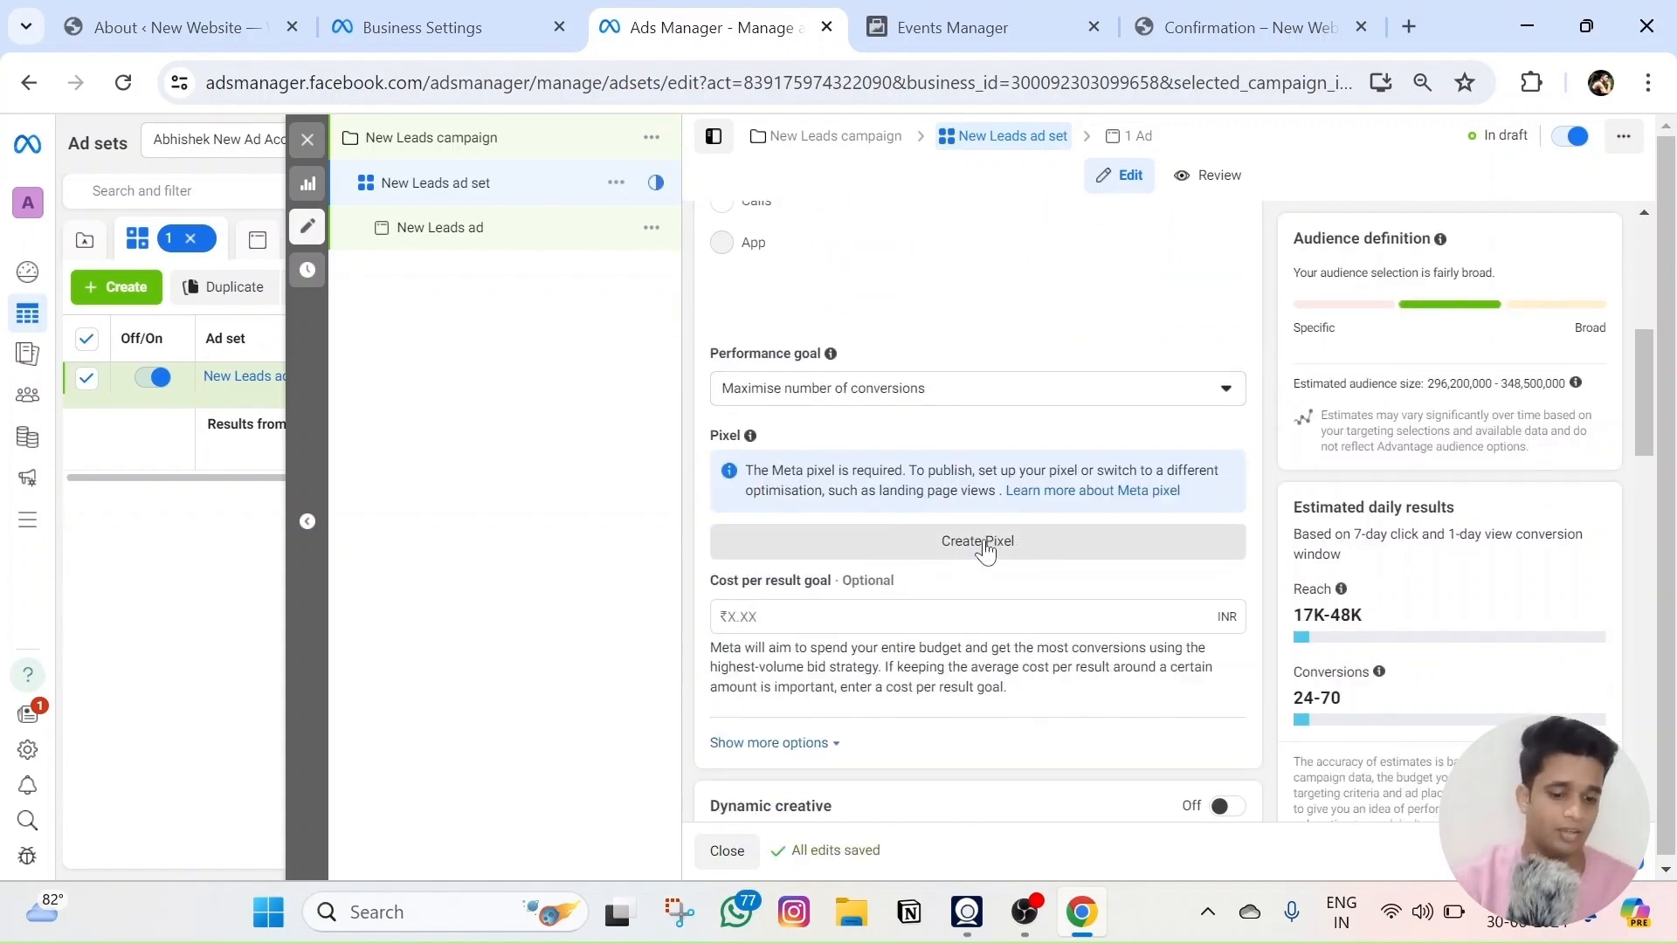
- In Business settings, assign the new ad account to the pixel dataset as a connected asset
left_click(443, 12)
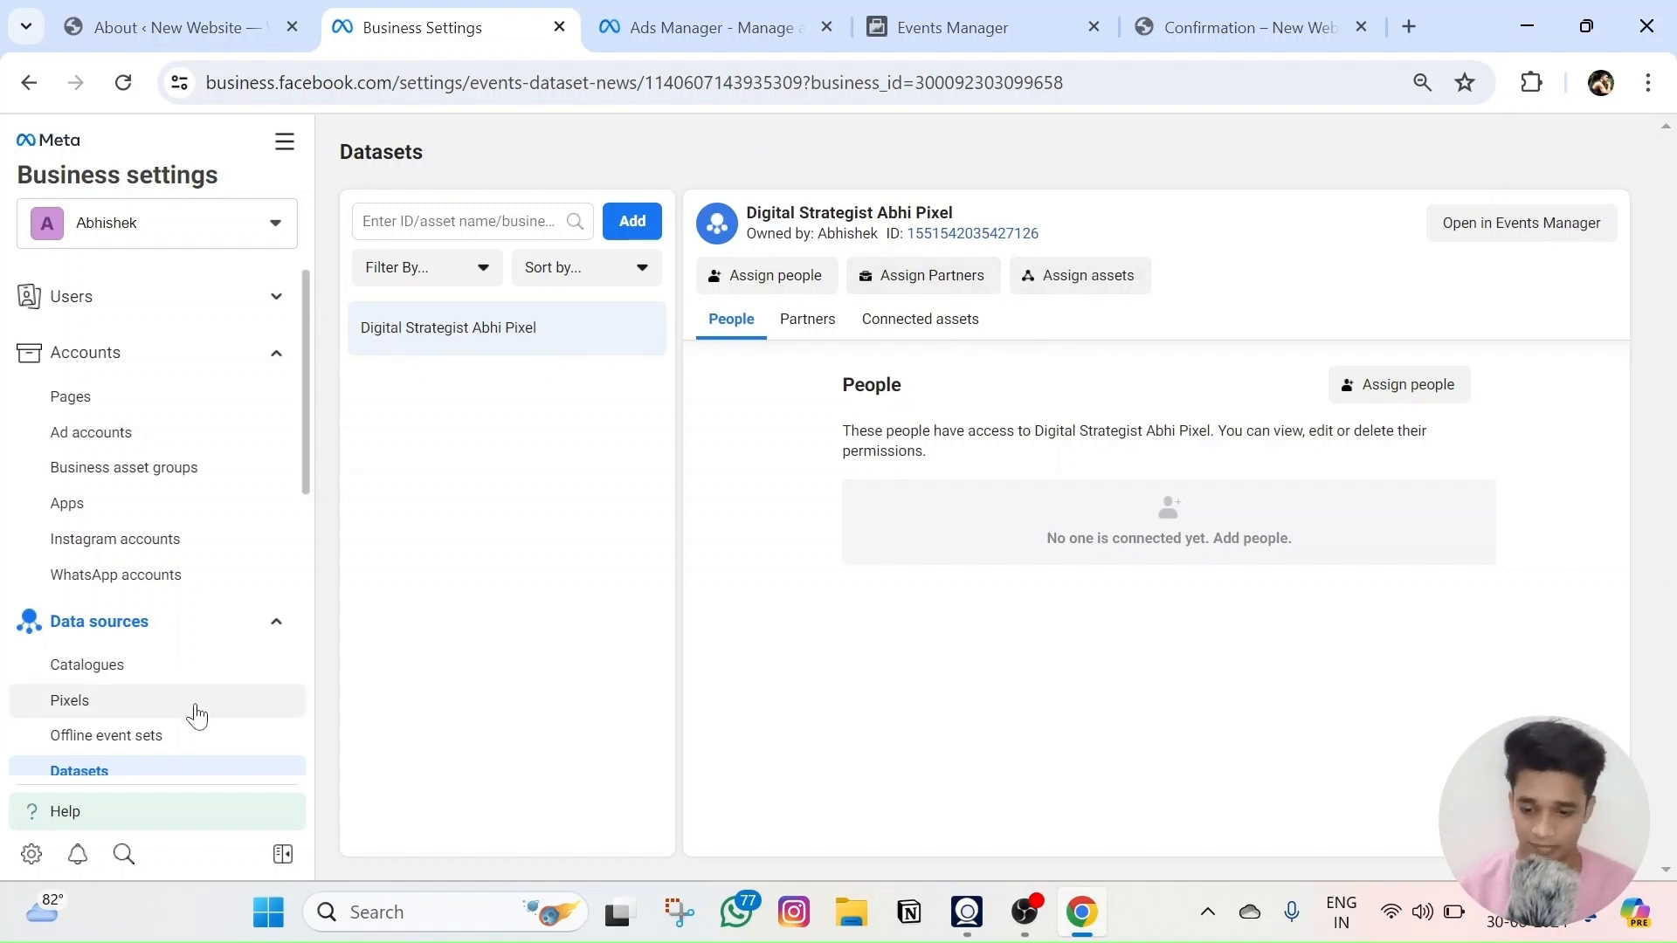
scroll(113, 603, "down", 3)
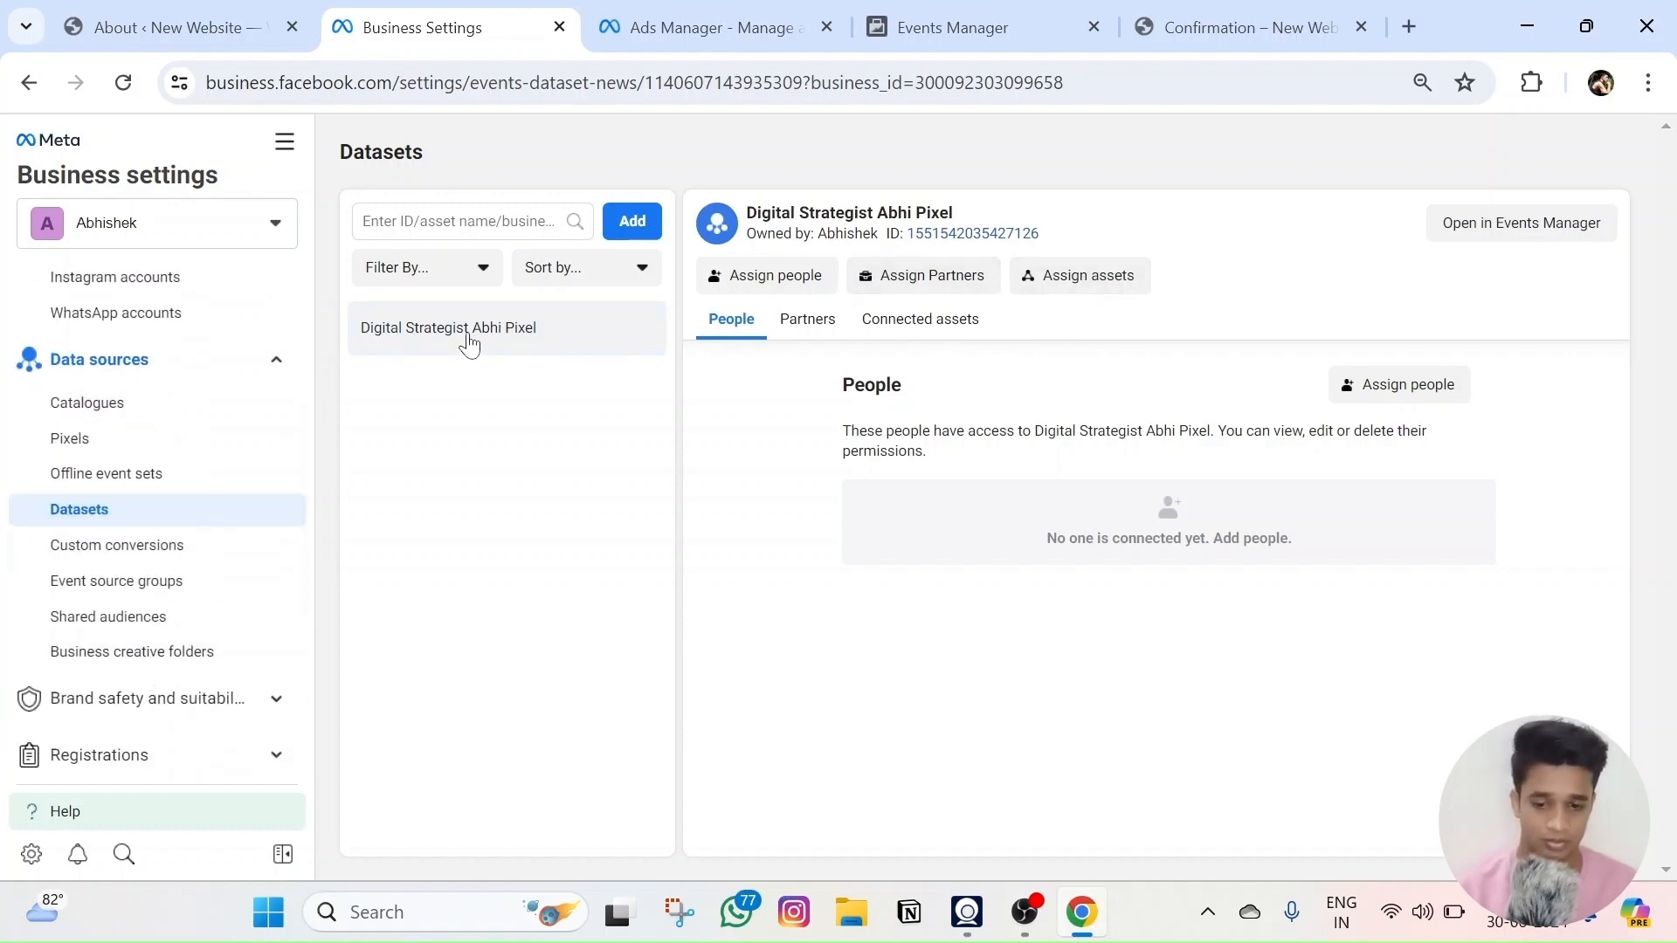
left_click(1100, 276)
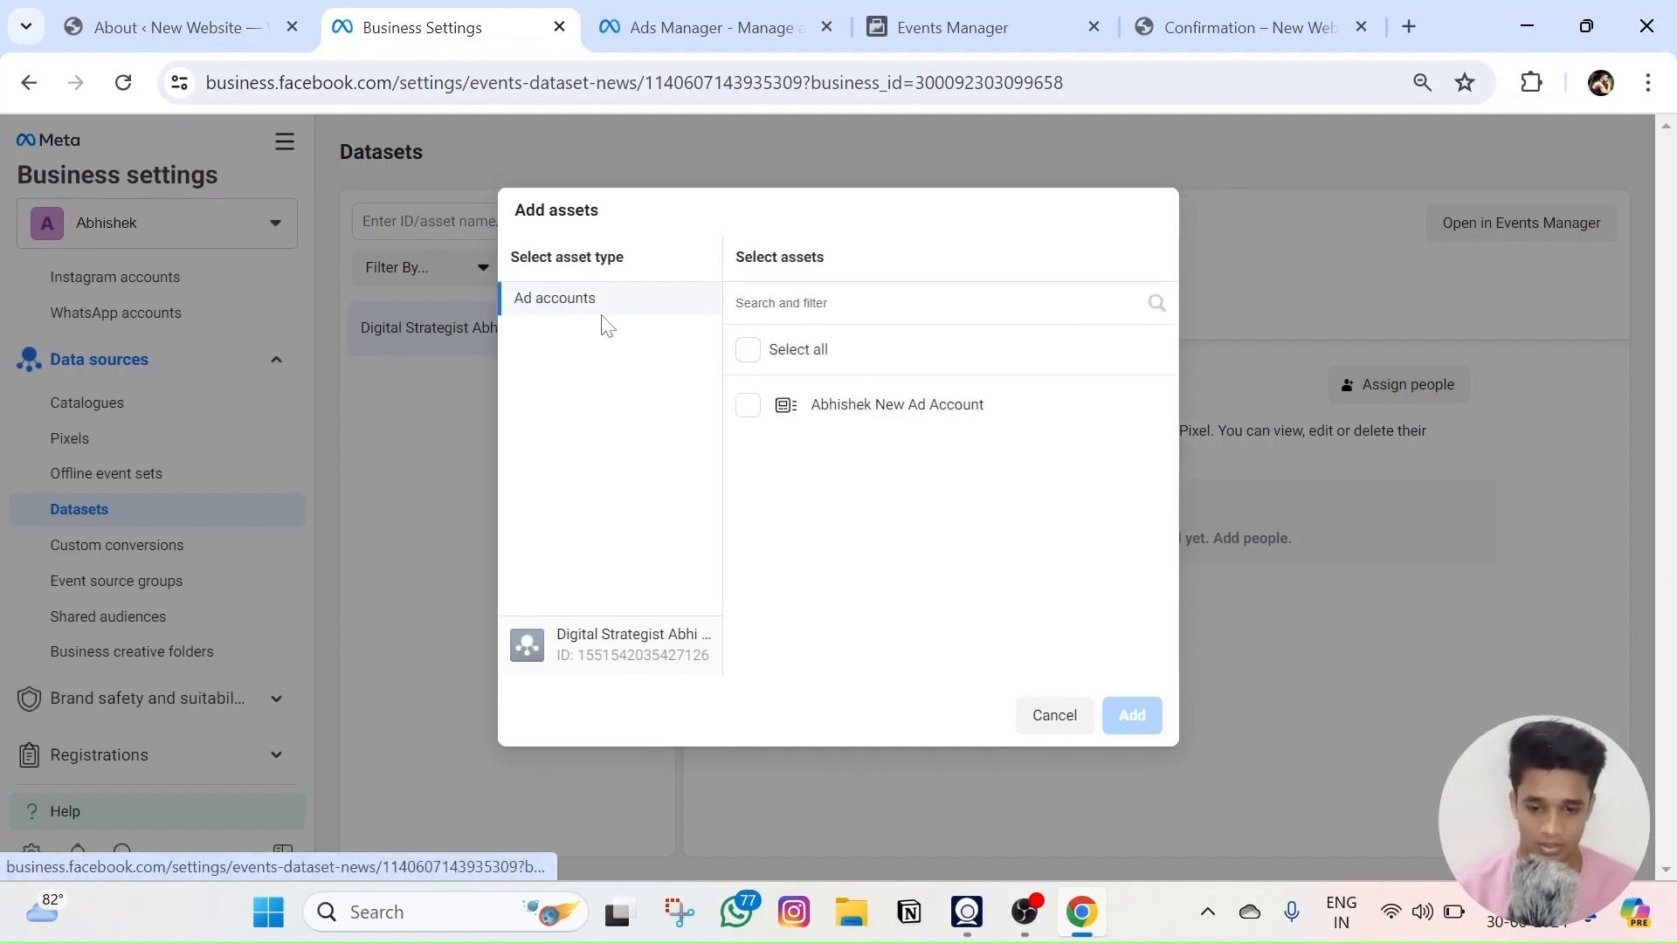
left_click(748, 405)
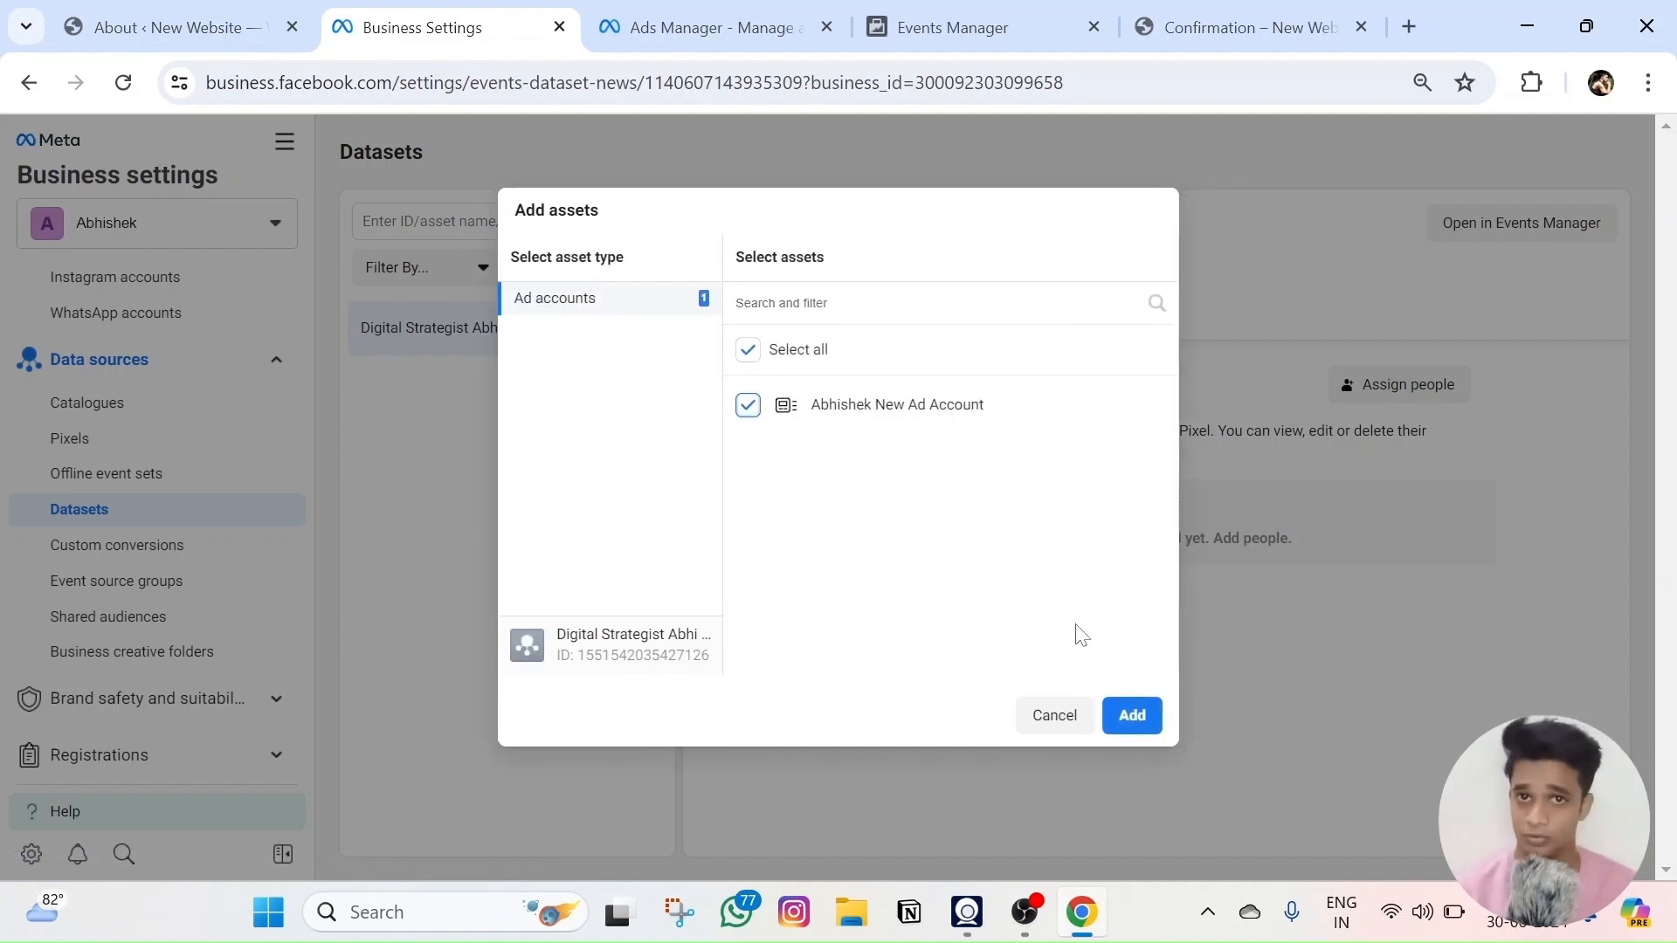
left_click(1135, 717)
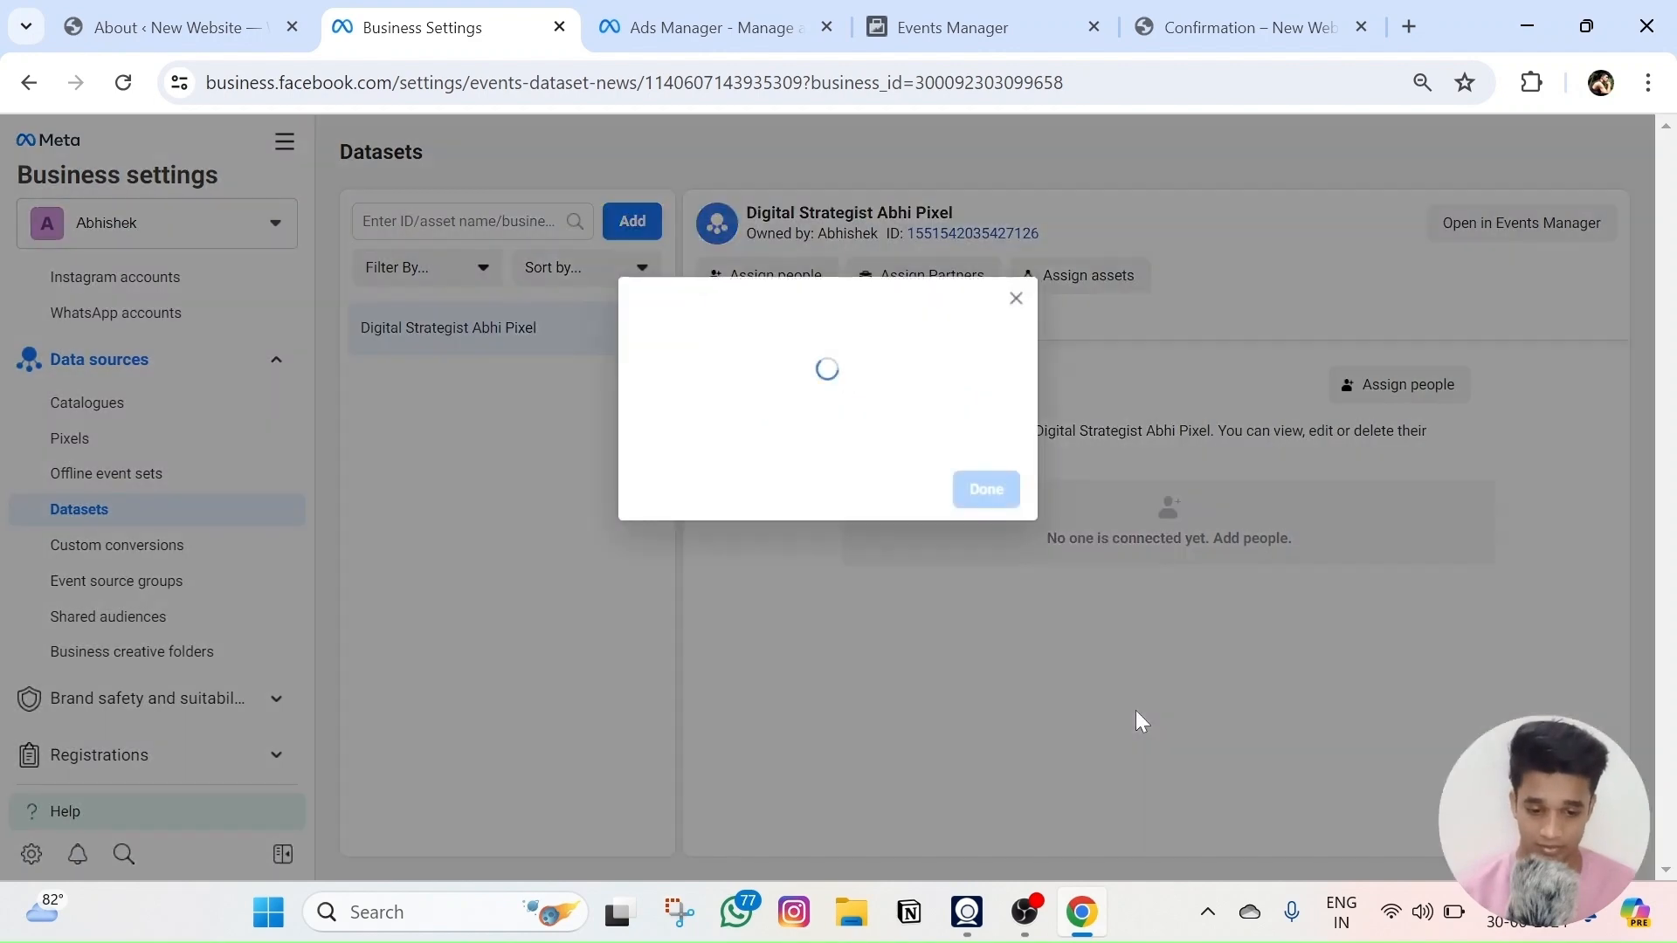
left_click(989, 486)
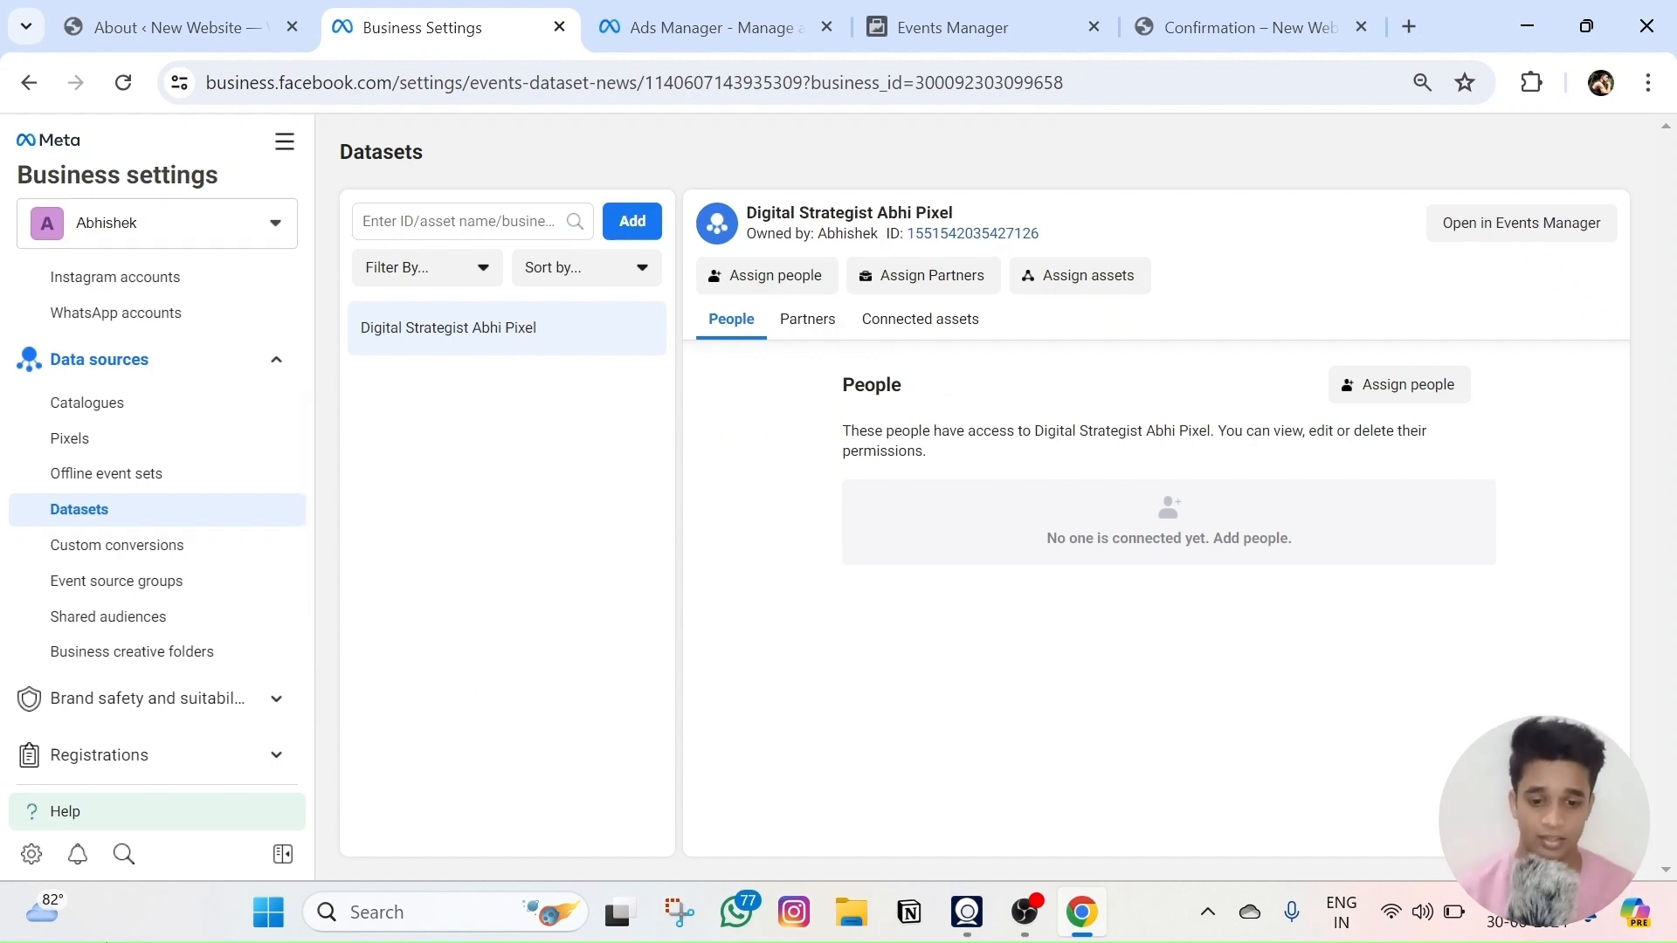
- Back in Ads Manager, close the ad set editor without publishing and discard the draft campaign items
left_click(663, 22)
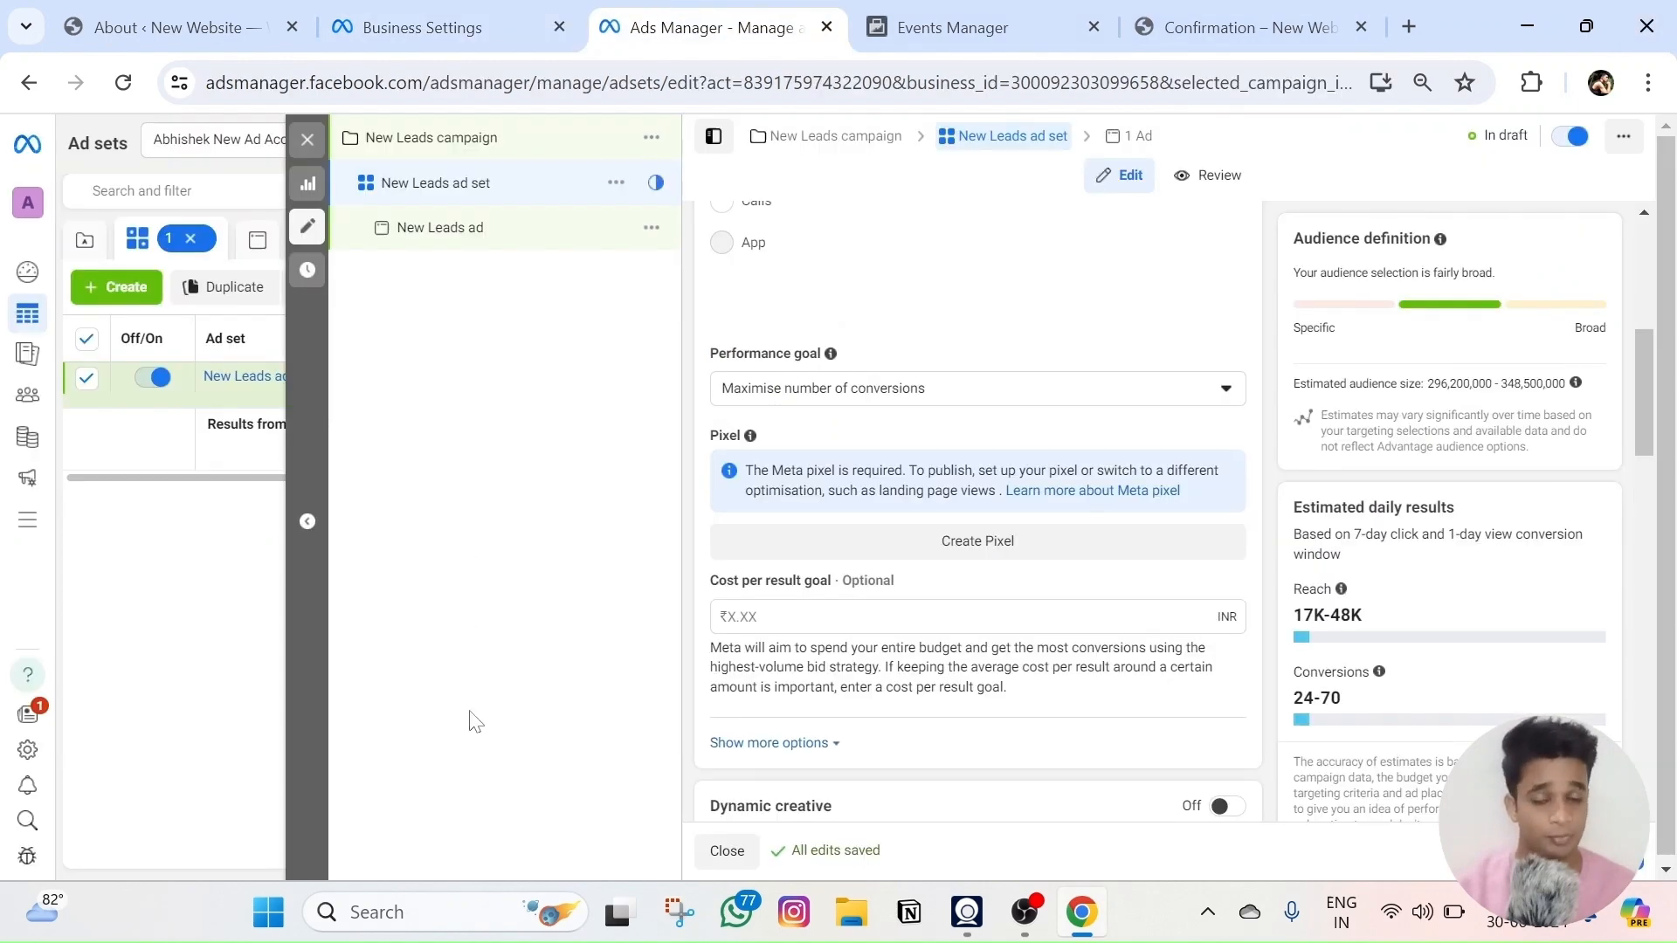
left_click(307, 139)
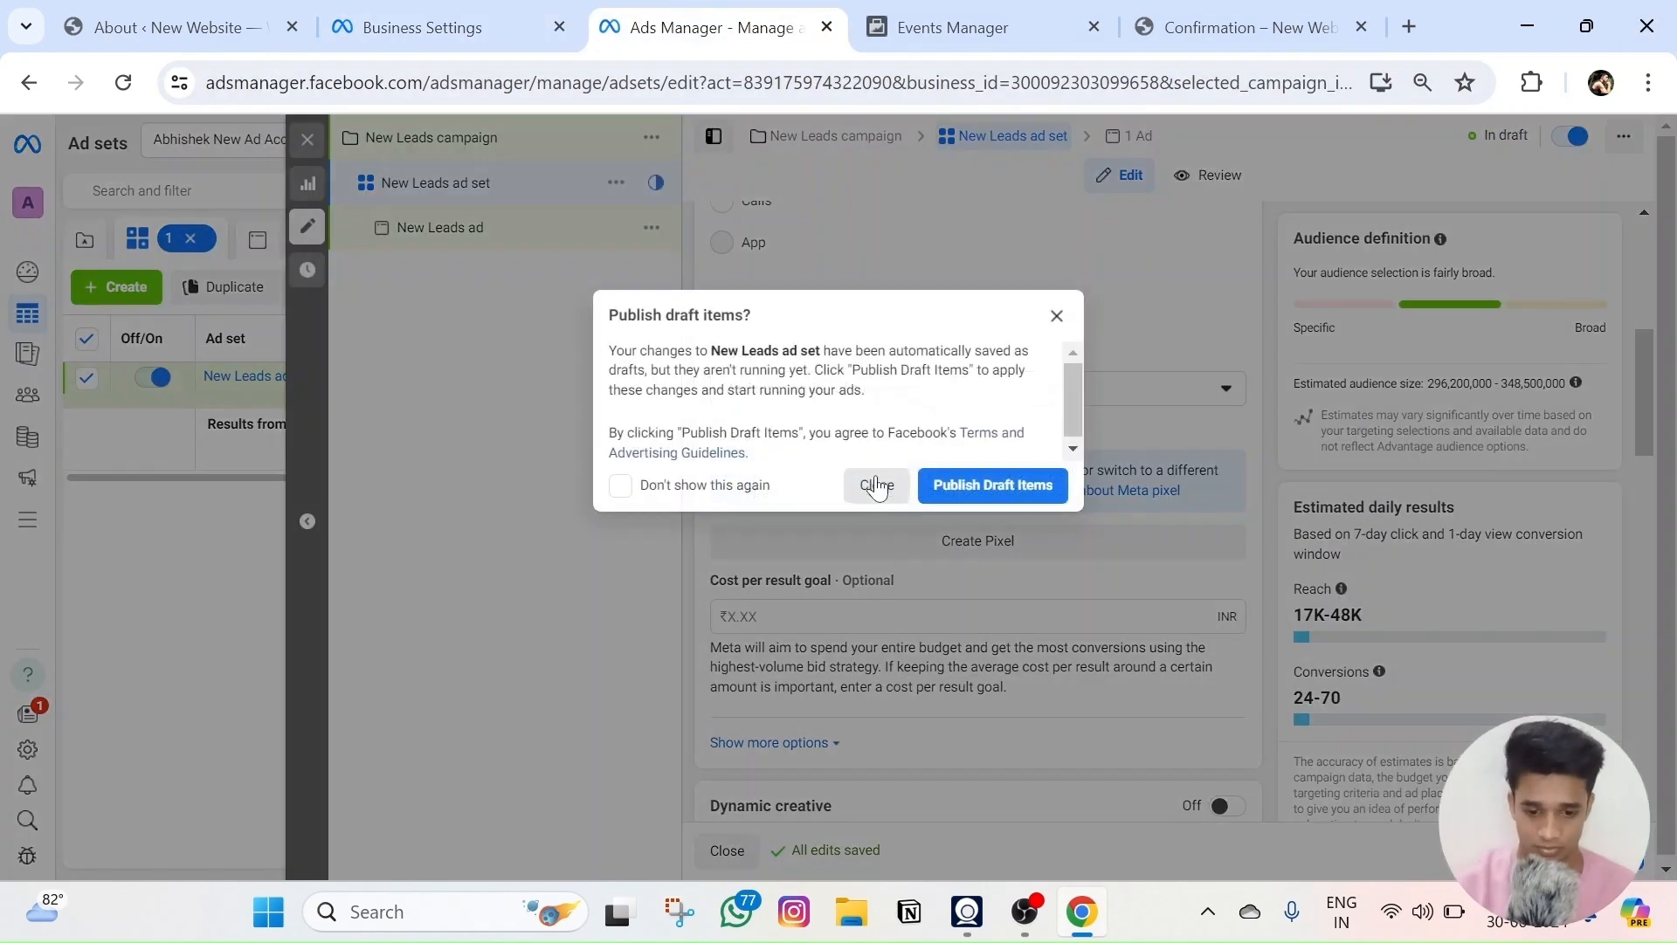
left_click(873, 483)
left_click(1339, 140)
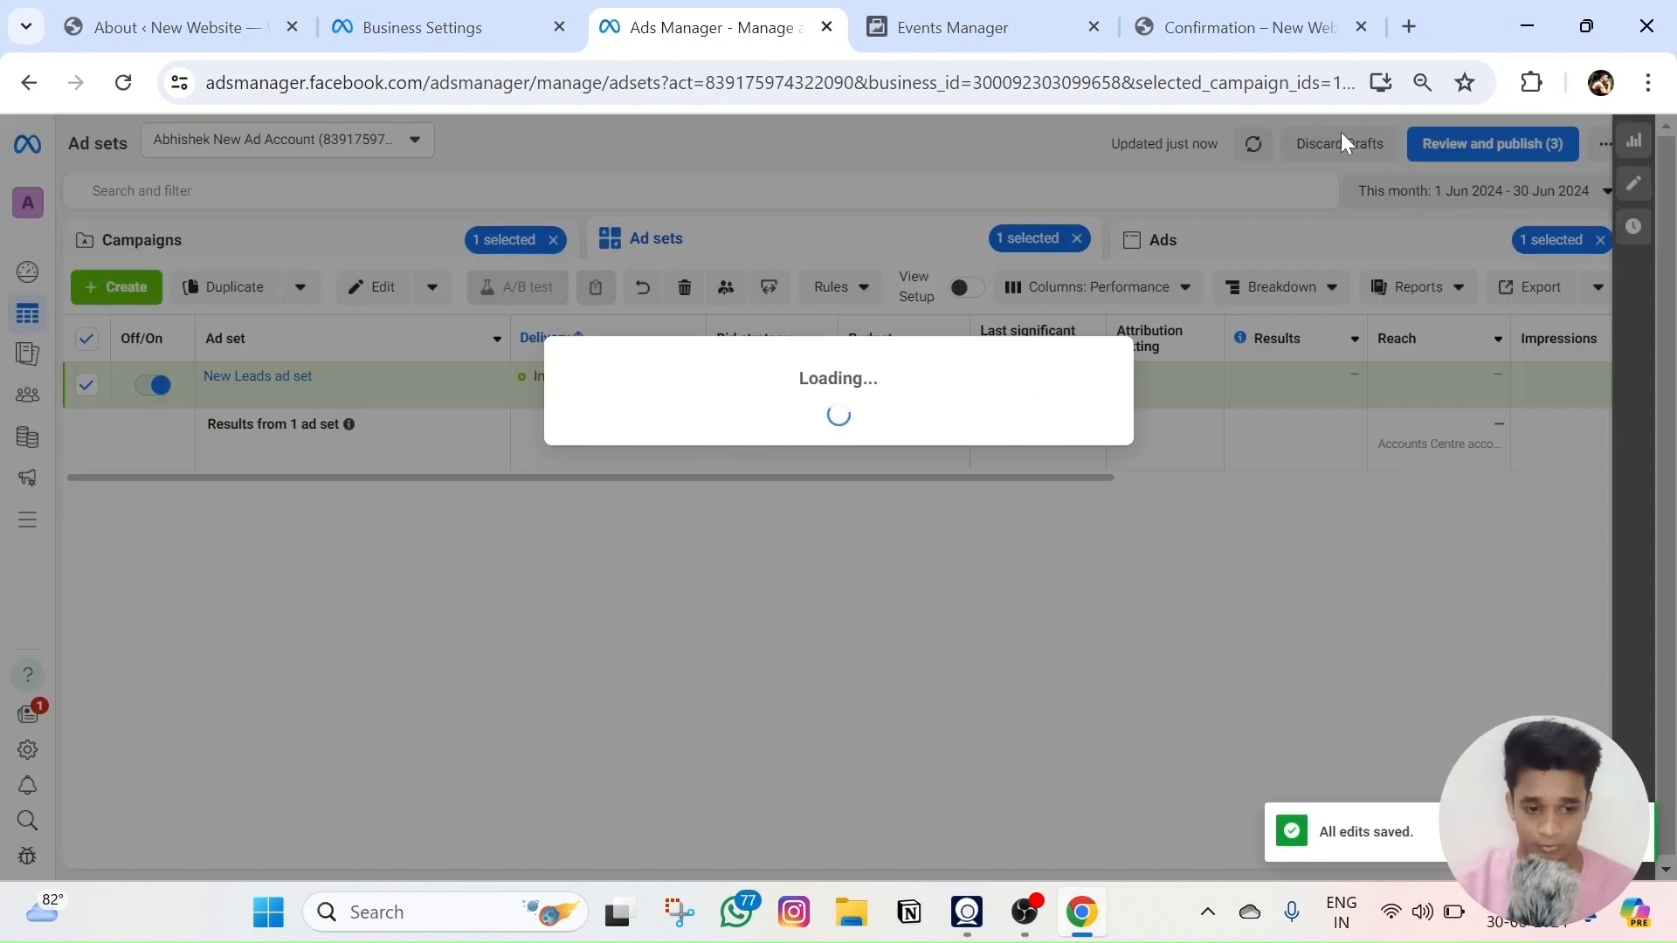
left_click(987, 456)
- Check the pixel dataset's connected assets in Business settings for the ad account
left_click(410, 28)
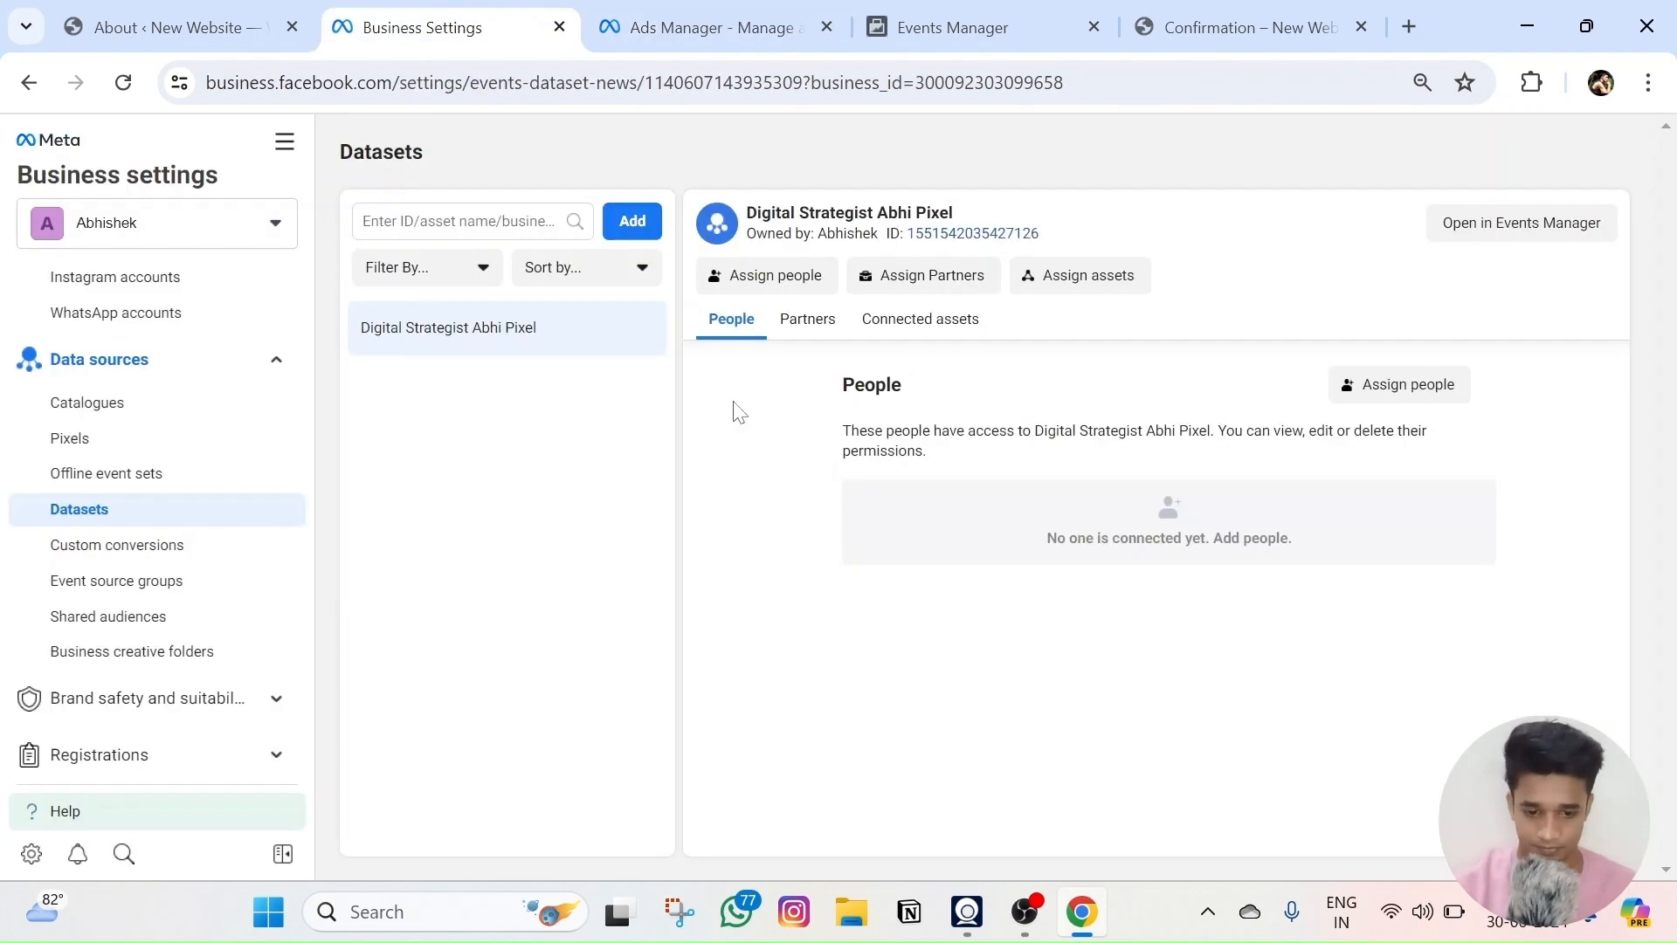
left_click(917, 330)
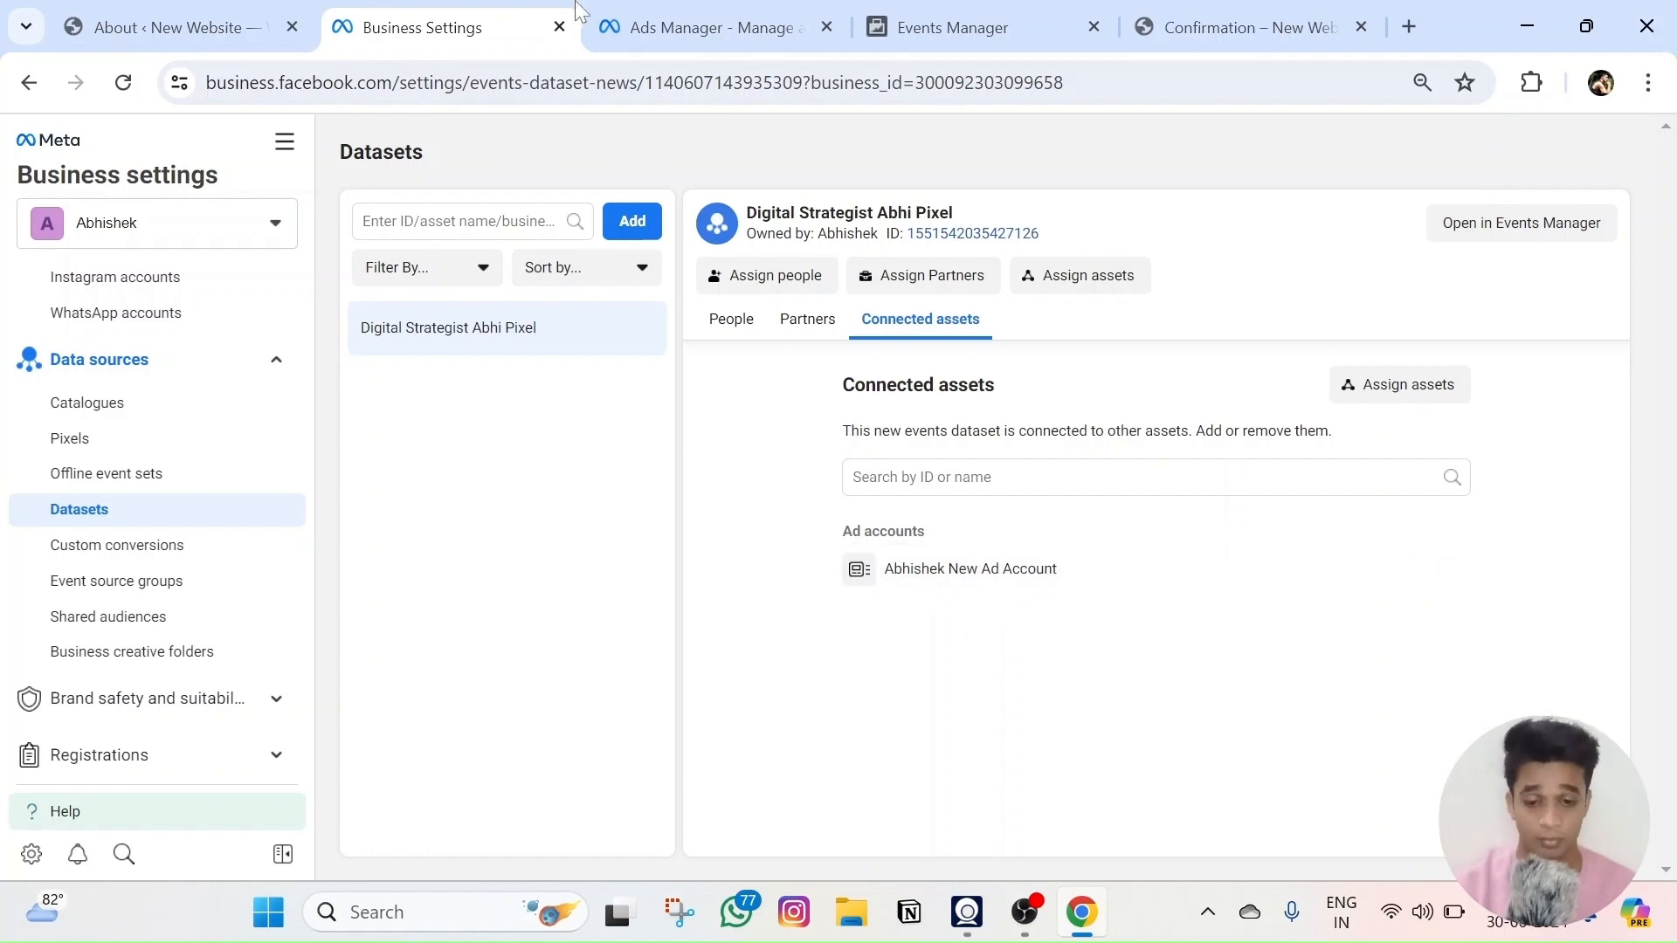
- Return to Ads Manager and create a new campaign with the Leads objective and the manual leads campaign setup
left_click(678, 11)
left_click(156, 282)
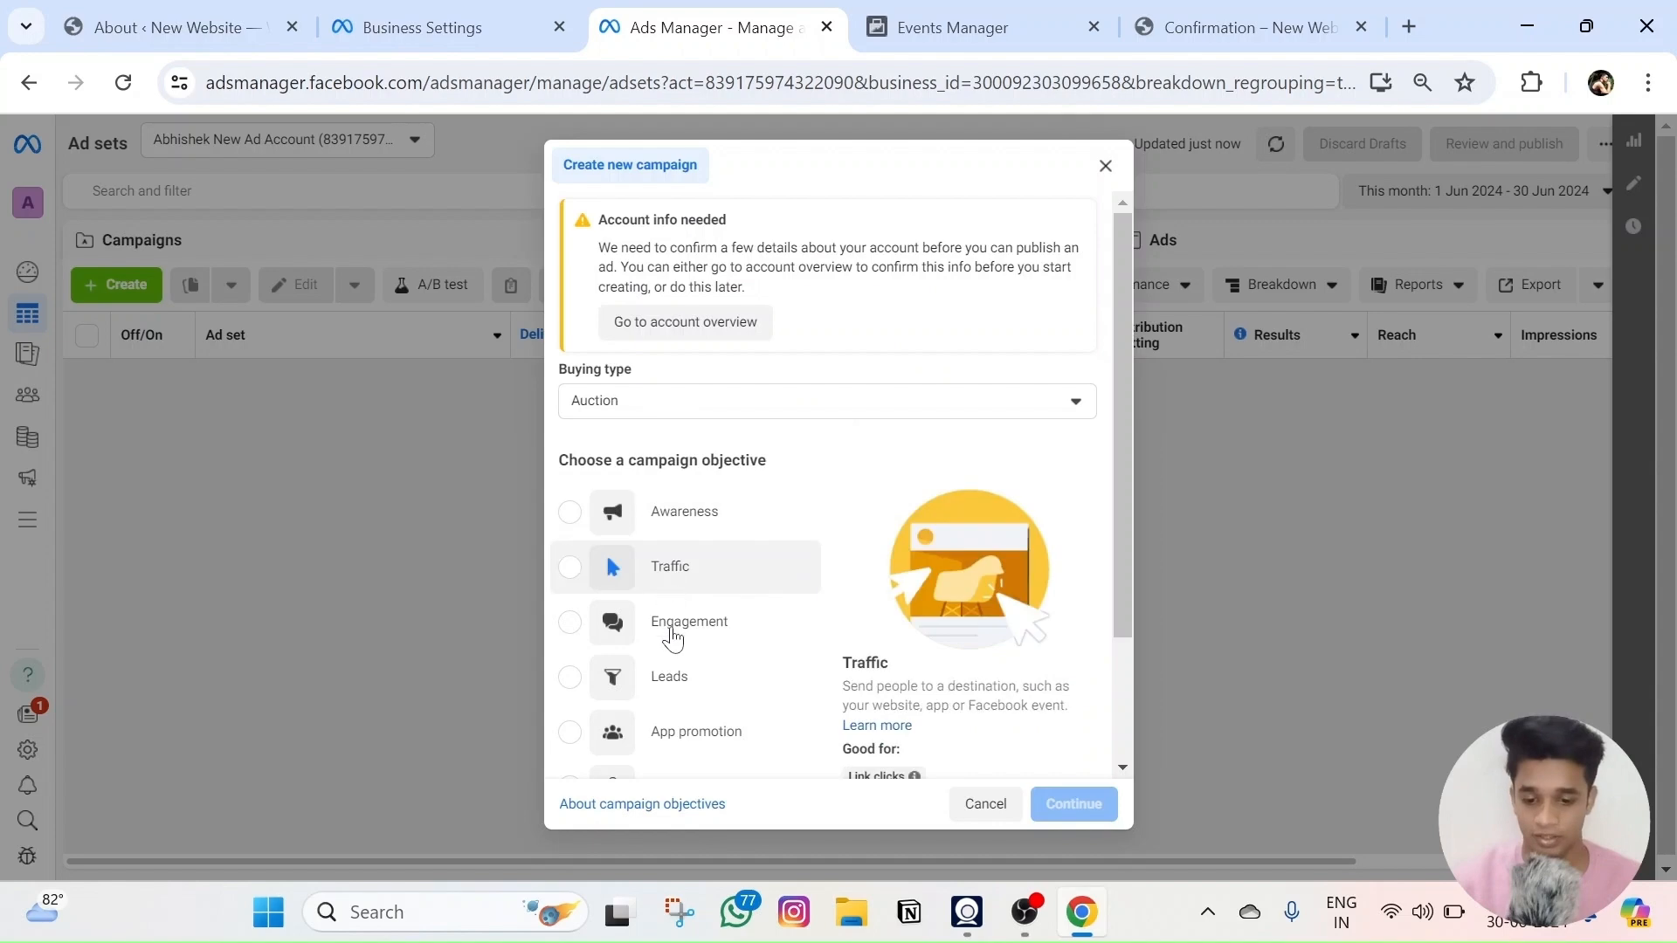
left_click(679, 673)
left_click(1073, 803)
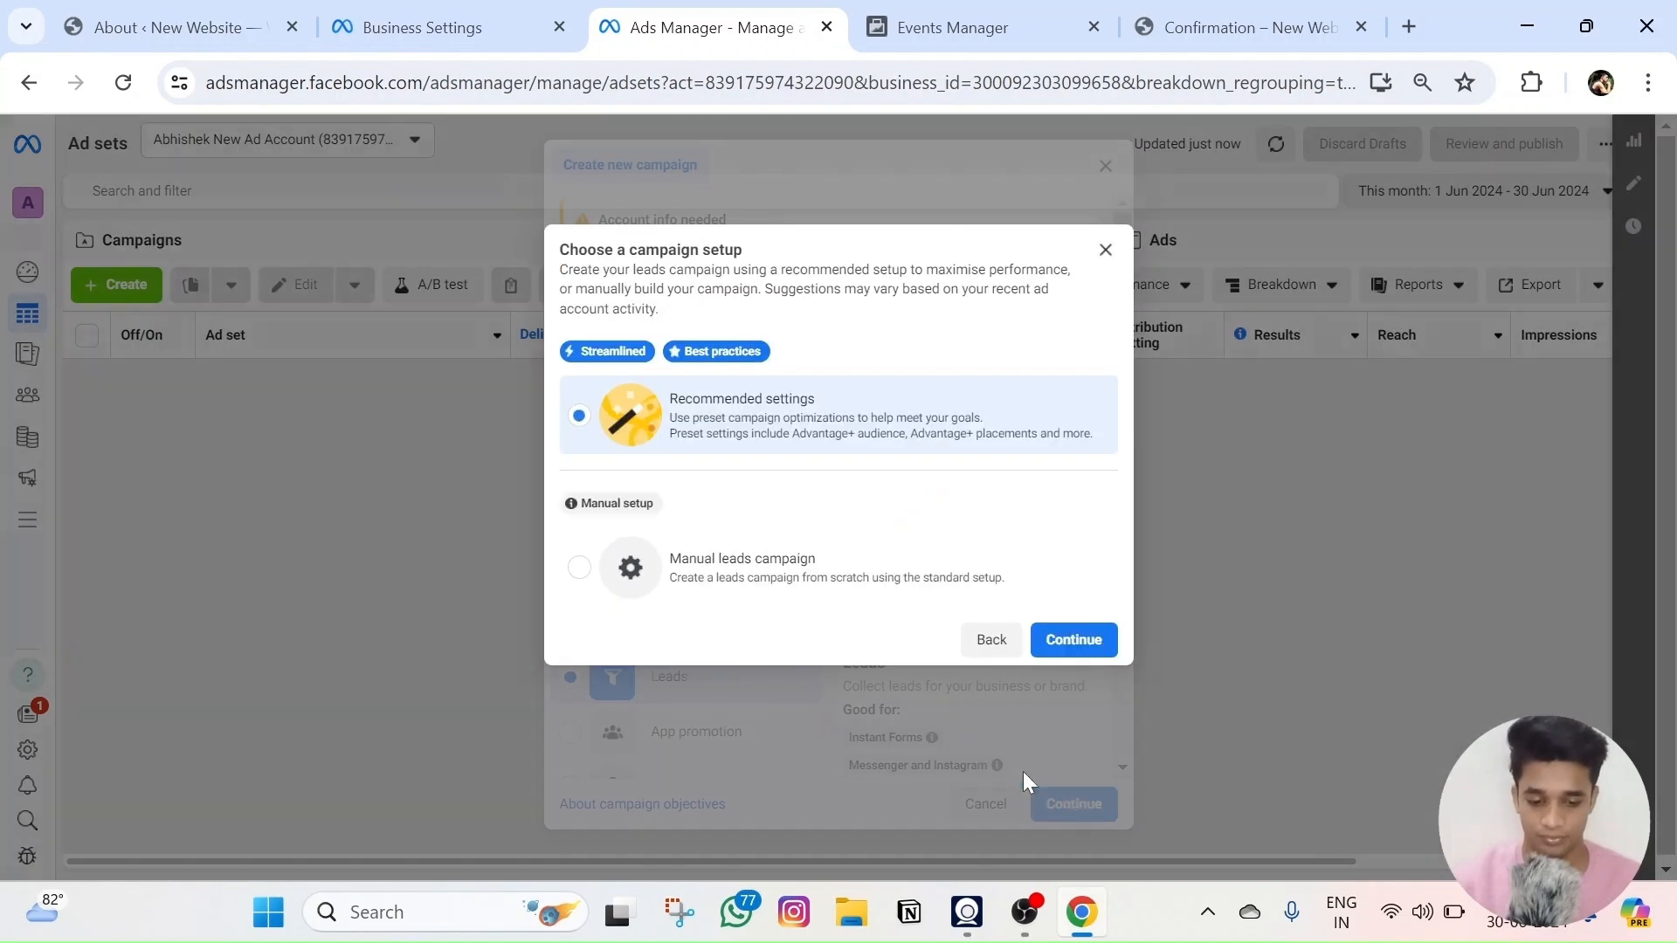
left_click(728, 599)
left_click(1074, 639)
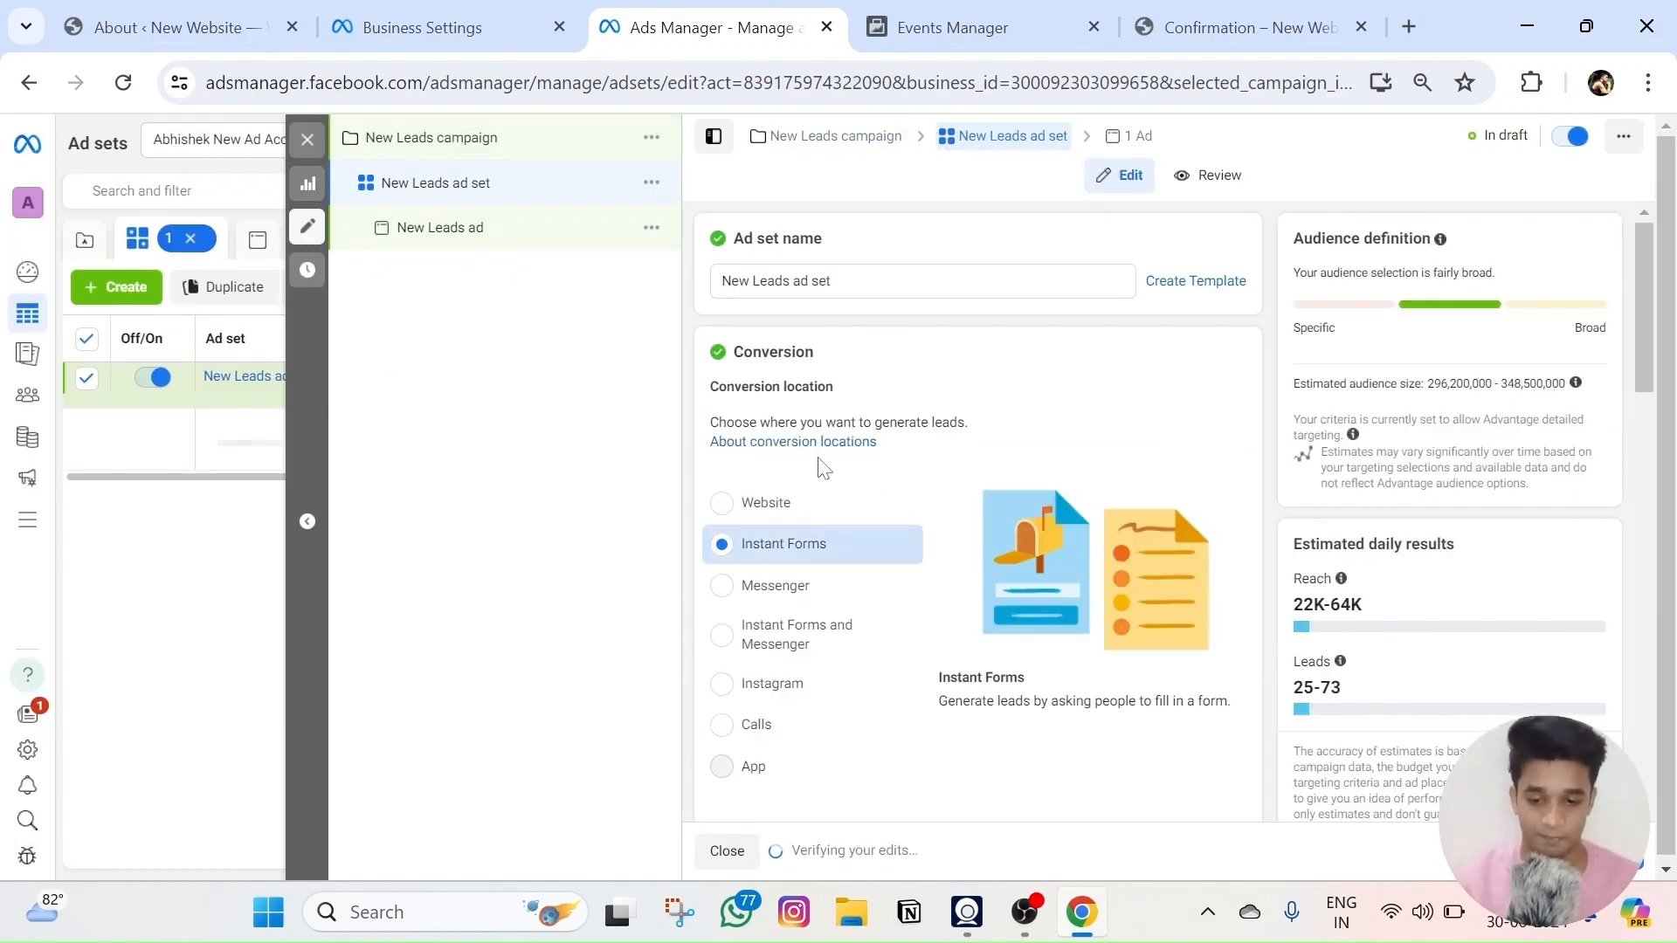
- Set the new ad set's conversion location to Website and choose the connected pixel for it
scroll(824, 456, "down", 4)
scroll(758, 447, "up", 3)
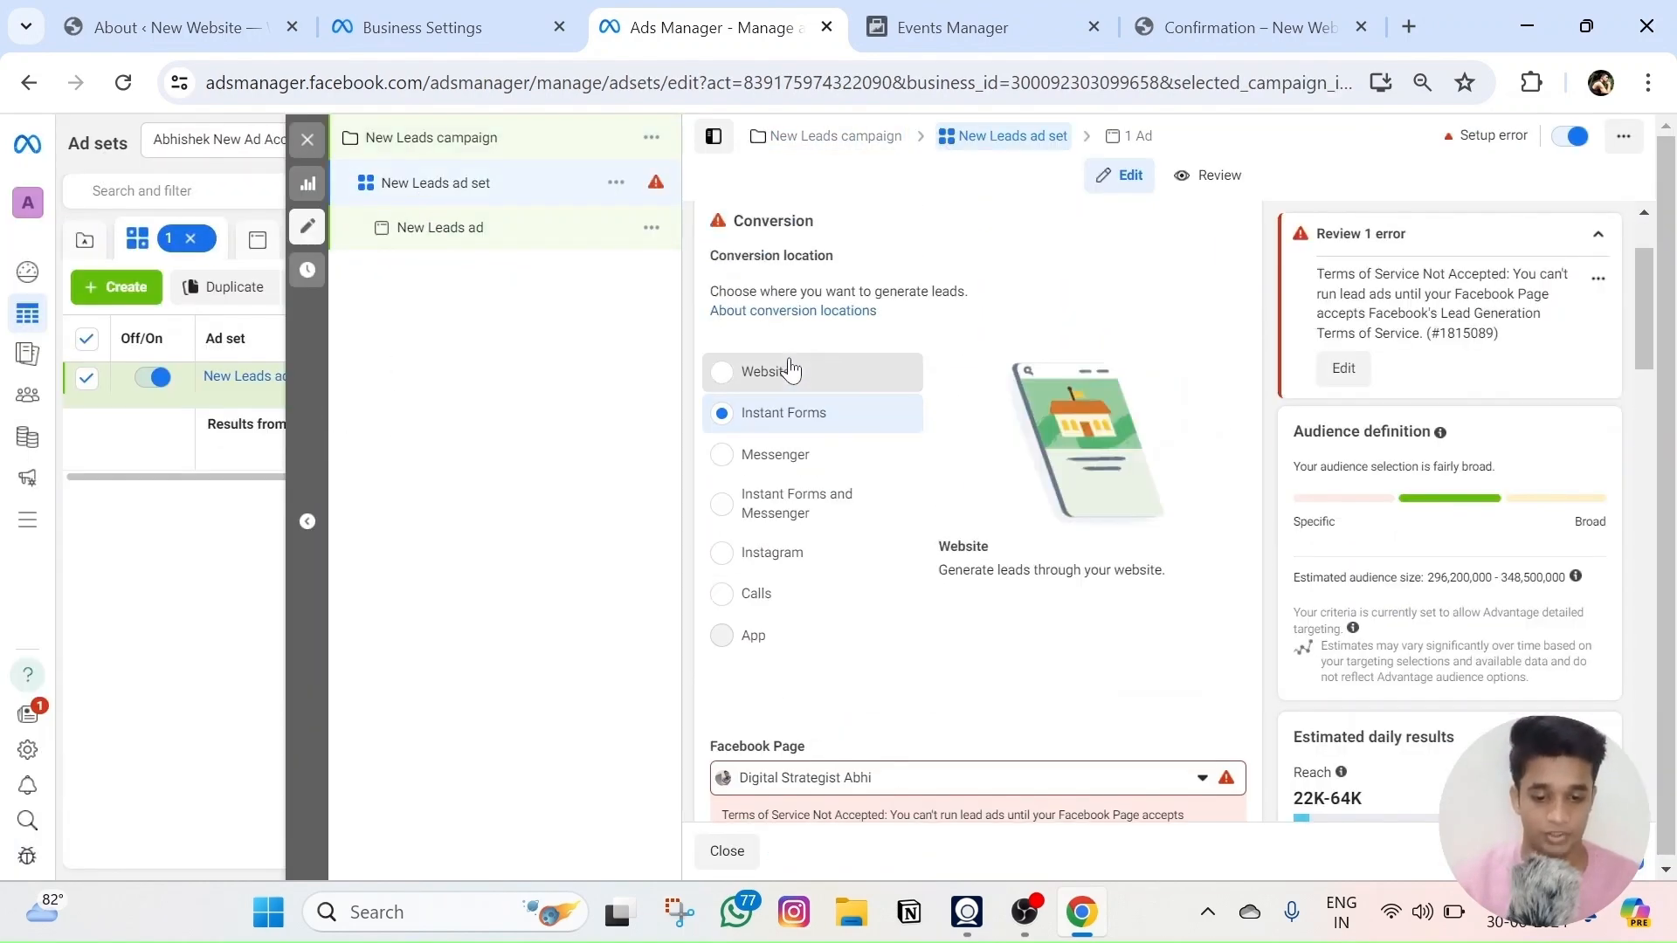
left_click(807, 377)
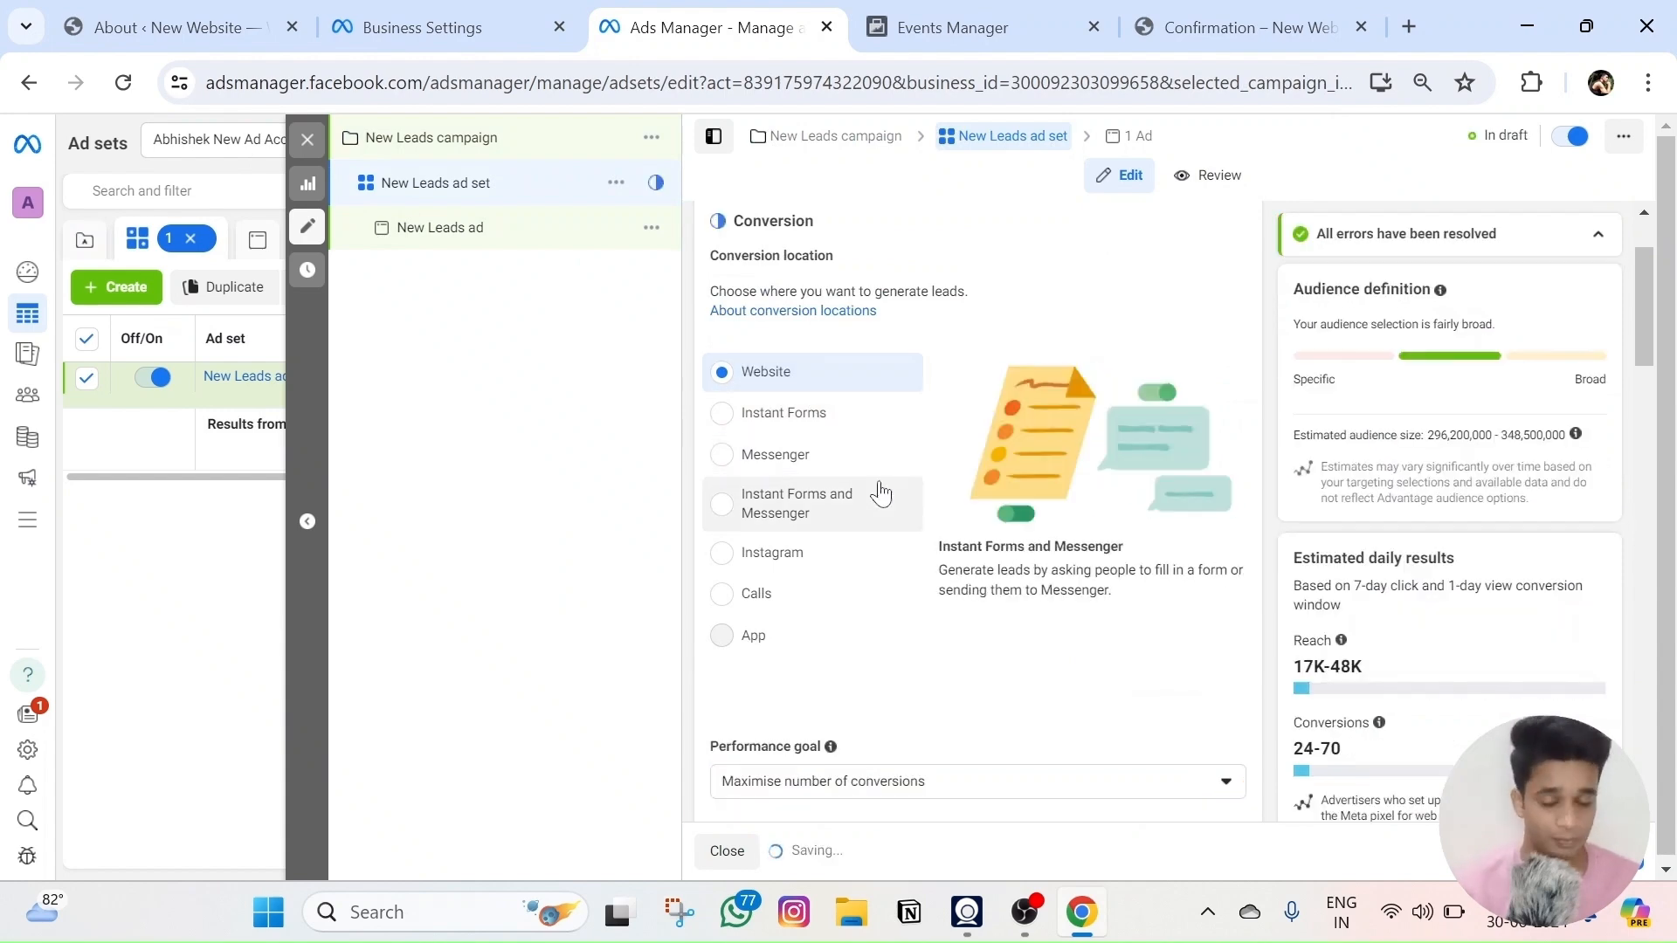
scroll(883, 489, "down", 6)
left_click(845, 340)
left_click(801, 453)
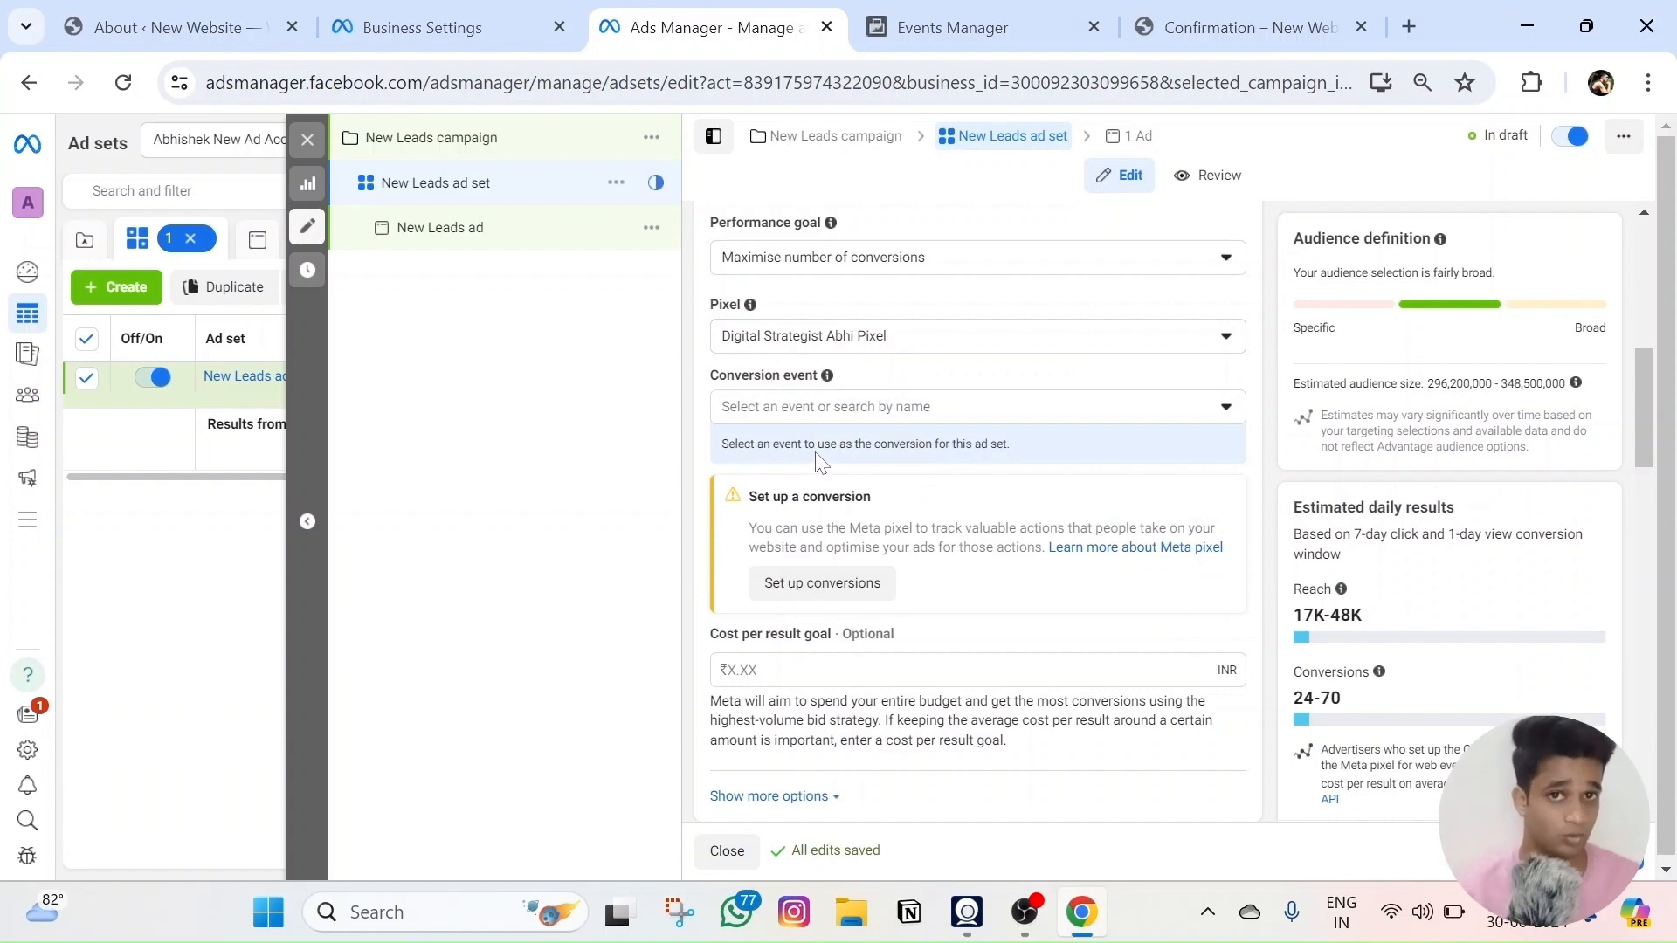
- Examine the ad set's available conversion events and compare them with the Lead event received in Events Manager's test events
left_click(852, 406)
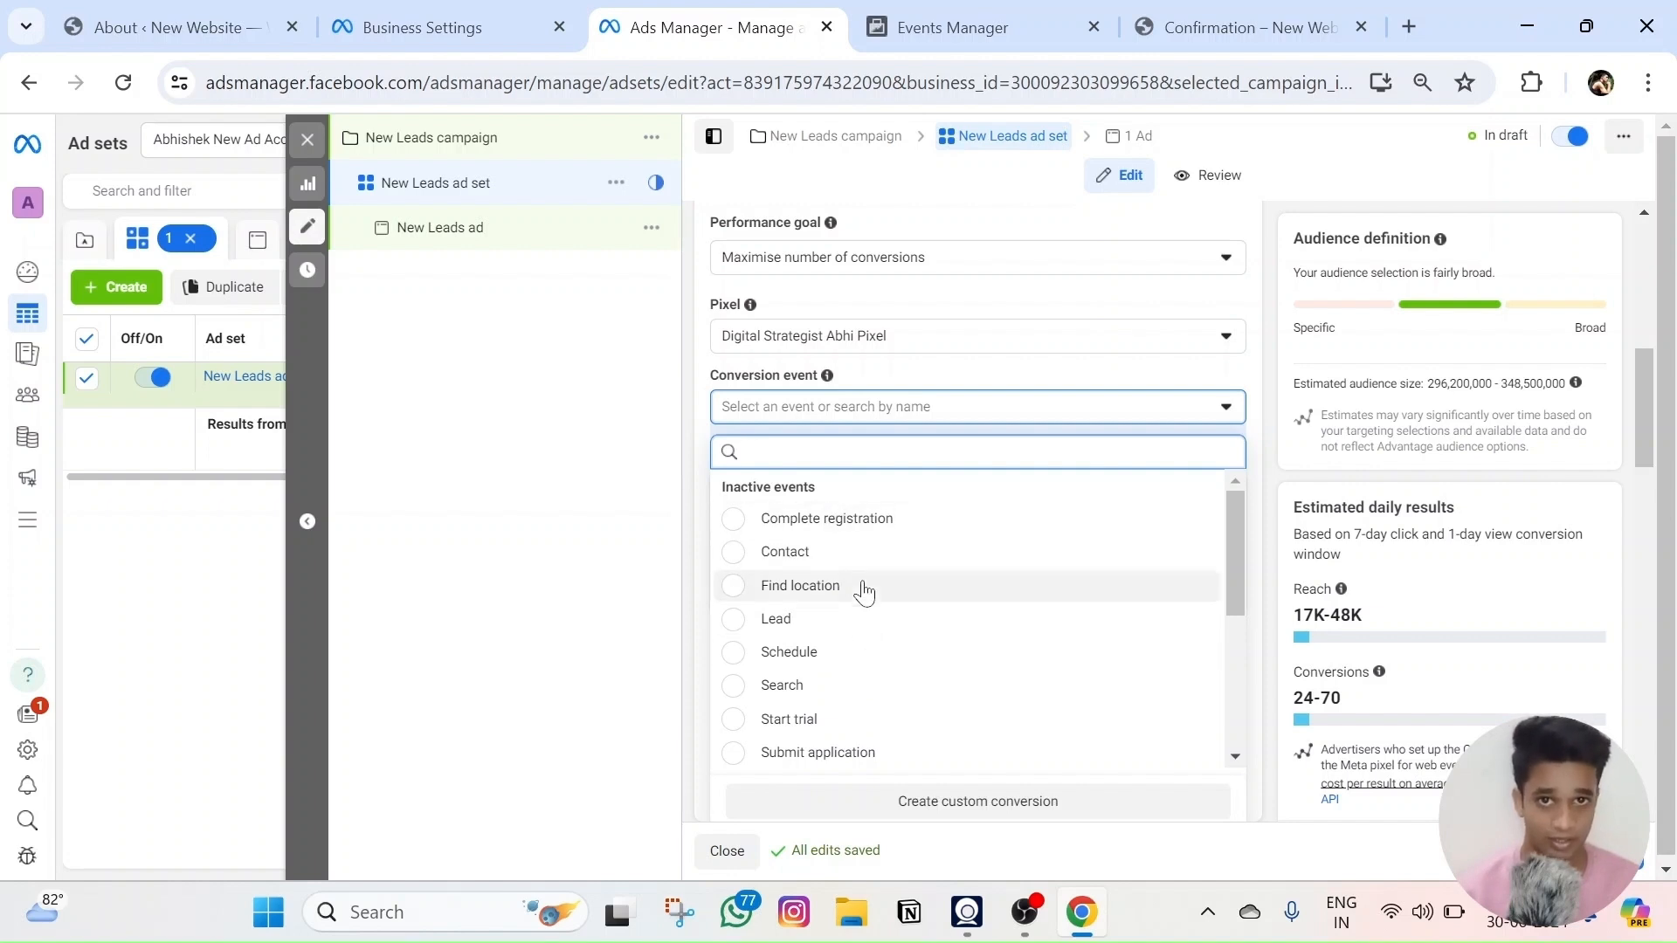
mouse_move(844, 696)
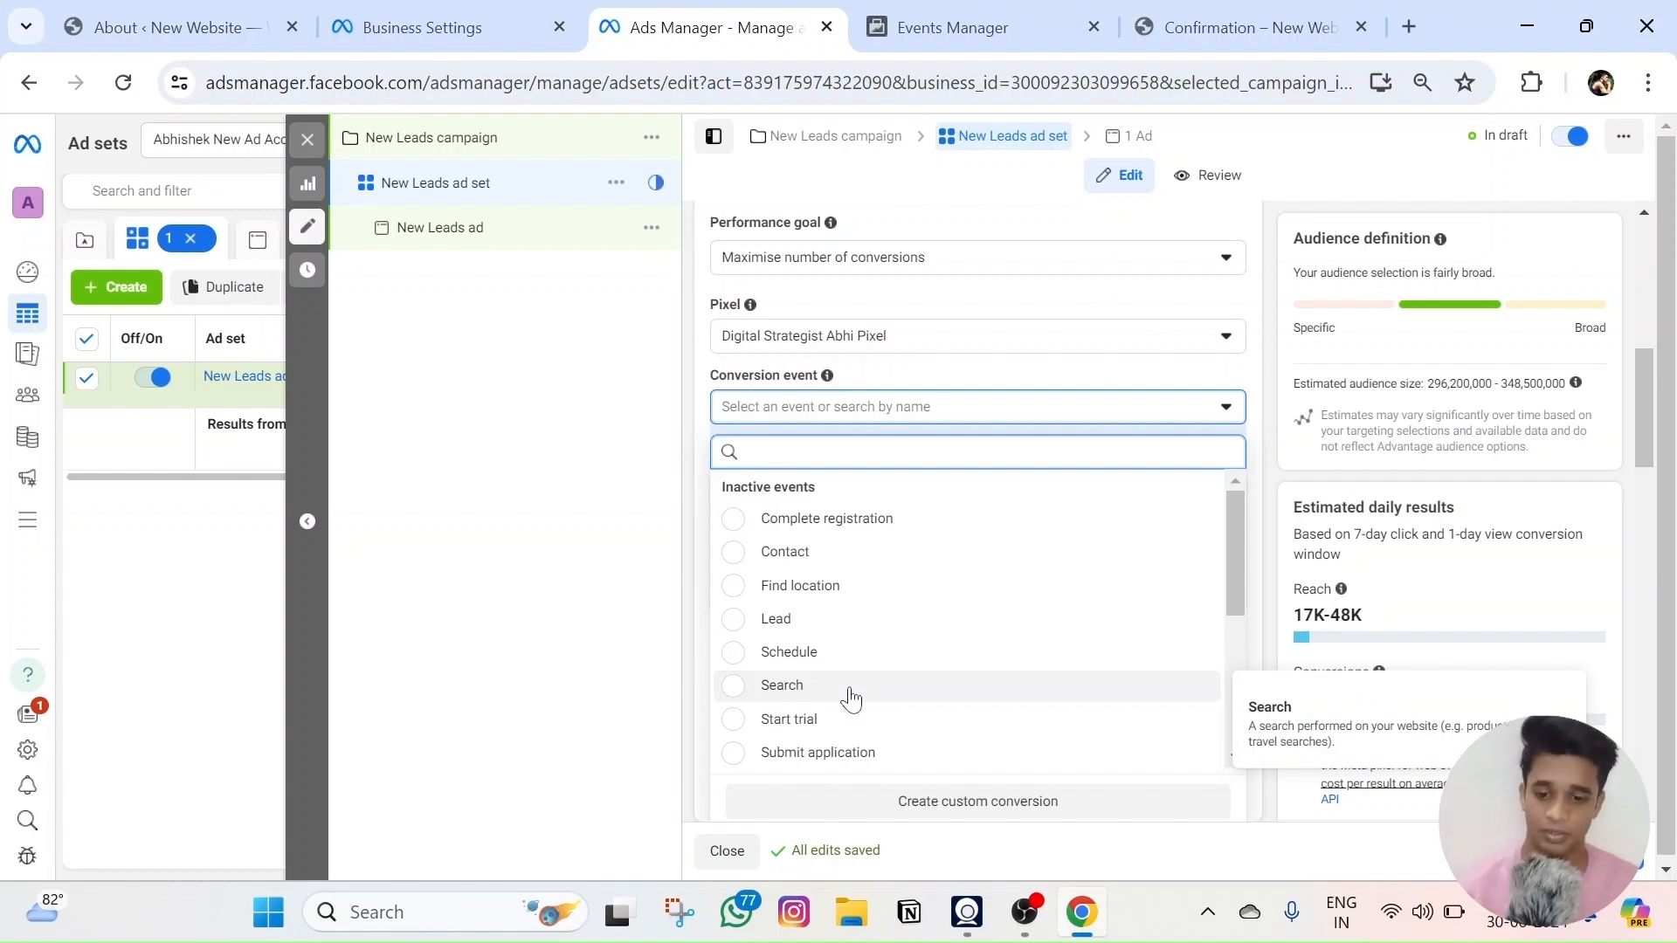
left_click(951, 14)
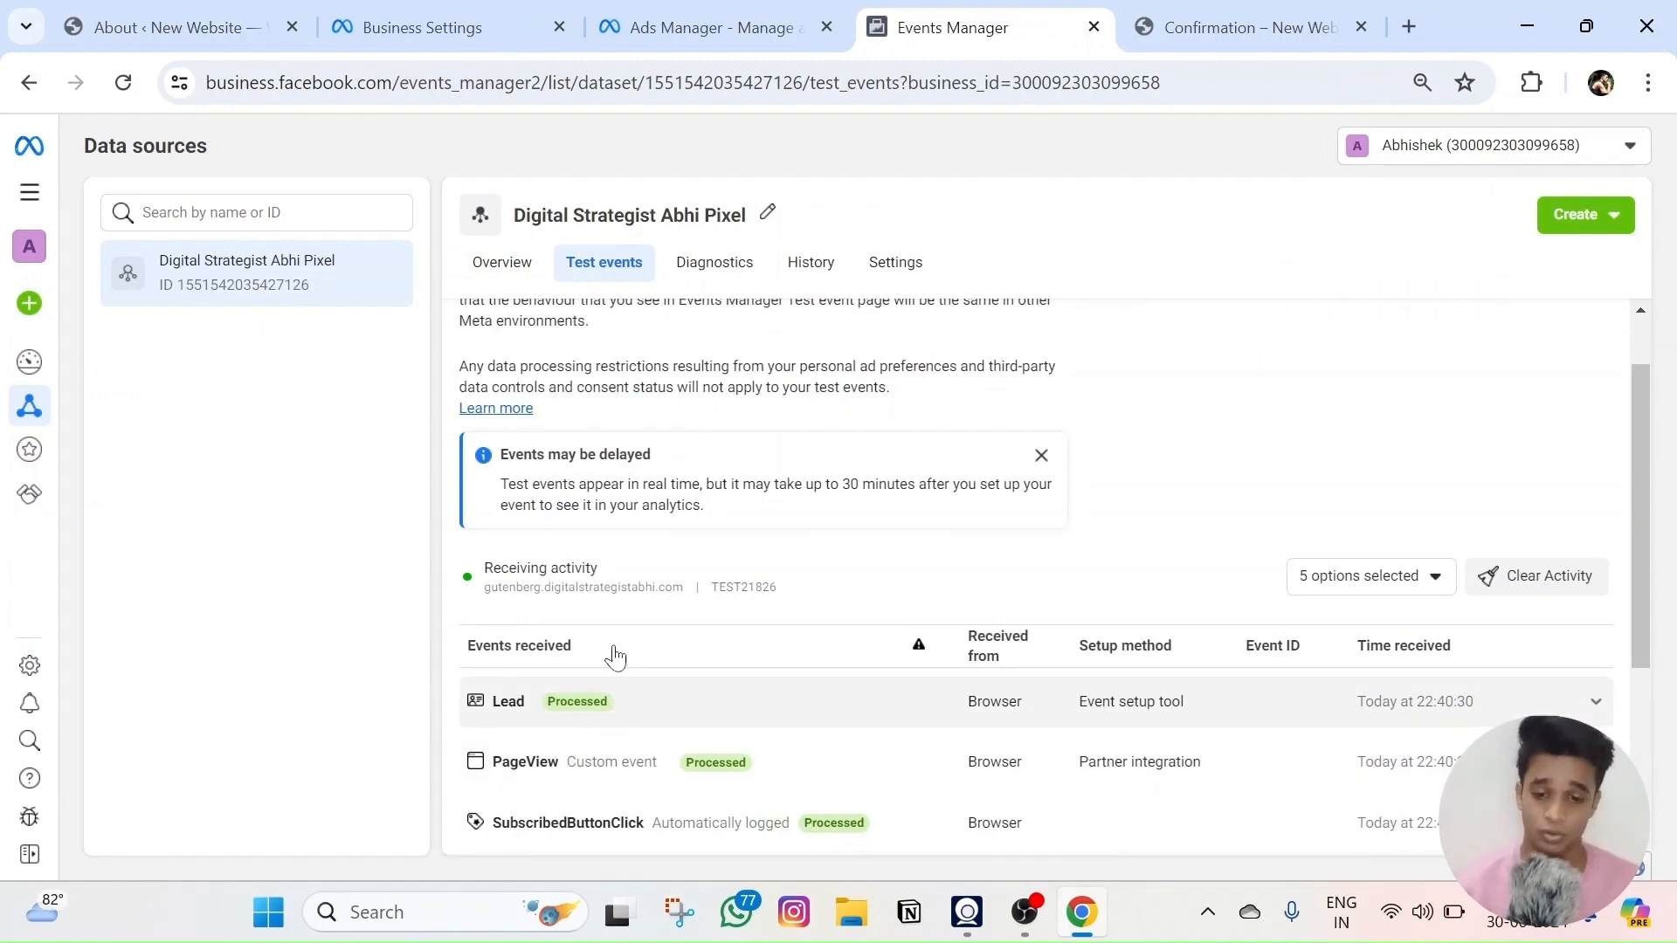
left_click(707, 27)
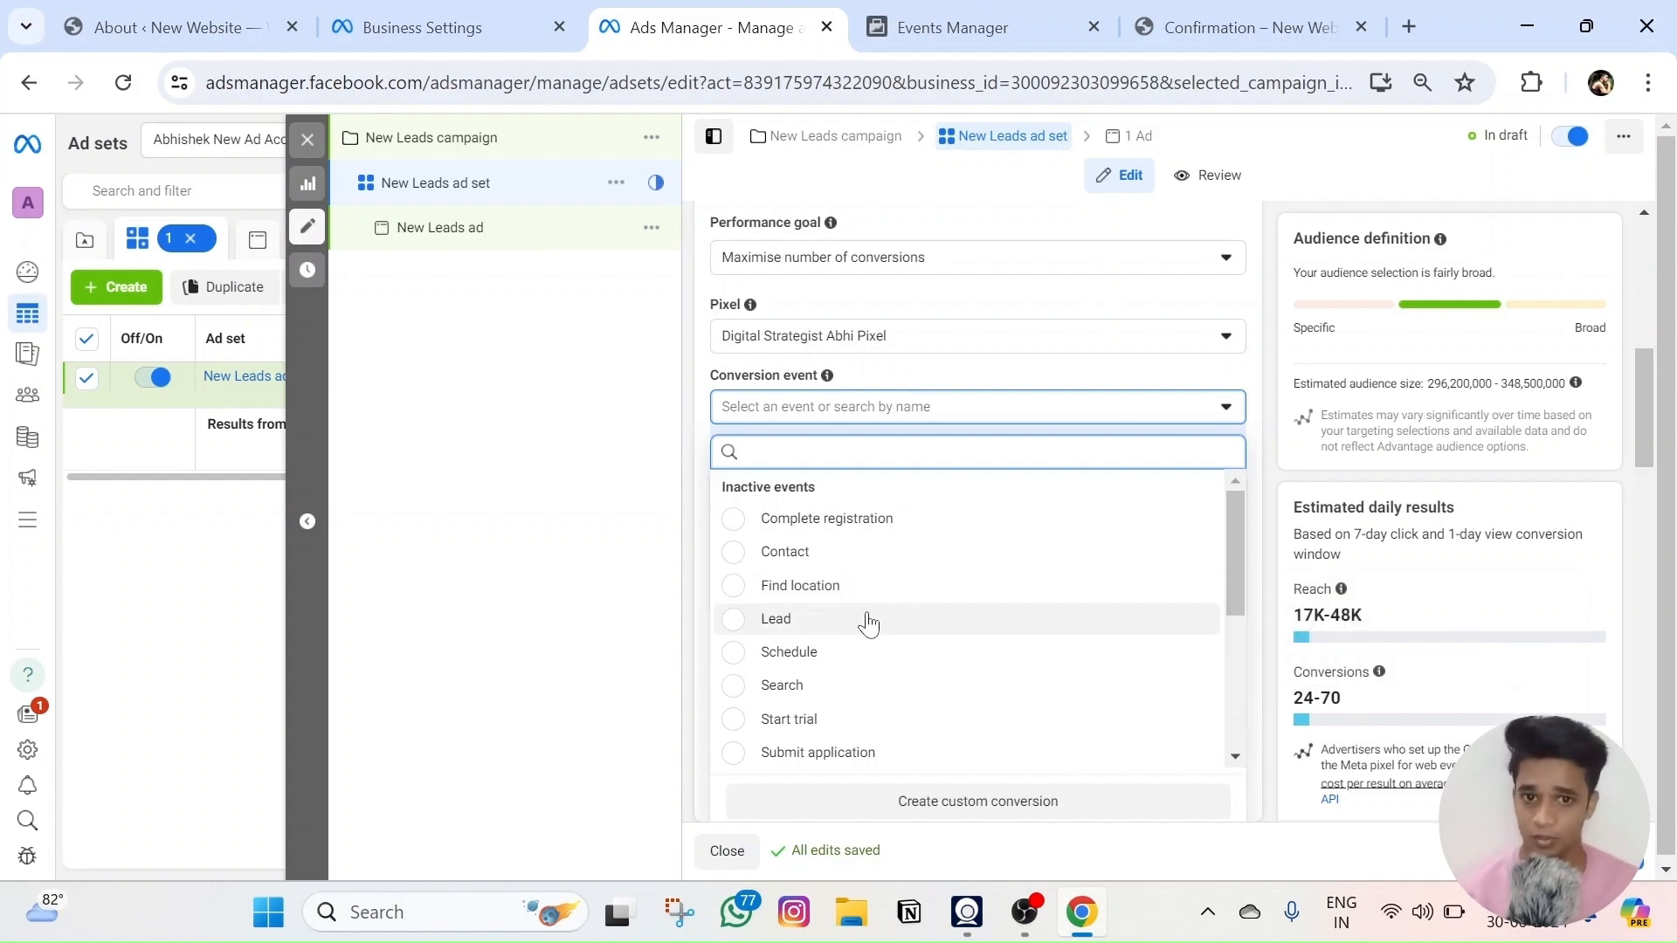
mouse_move(867, 622)
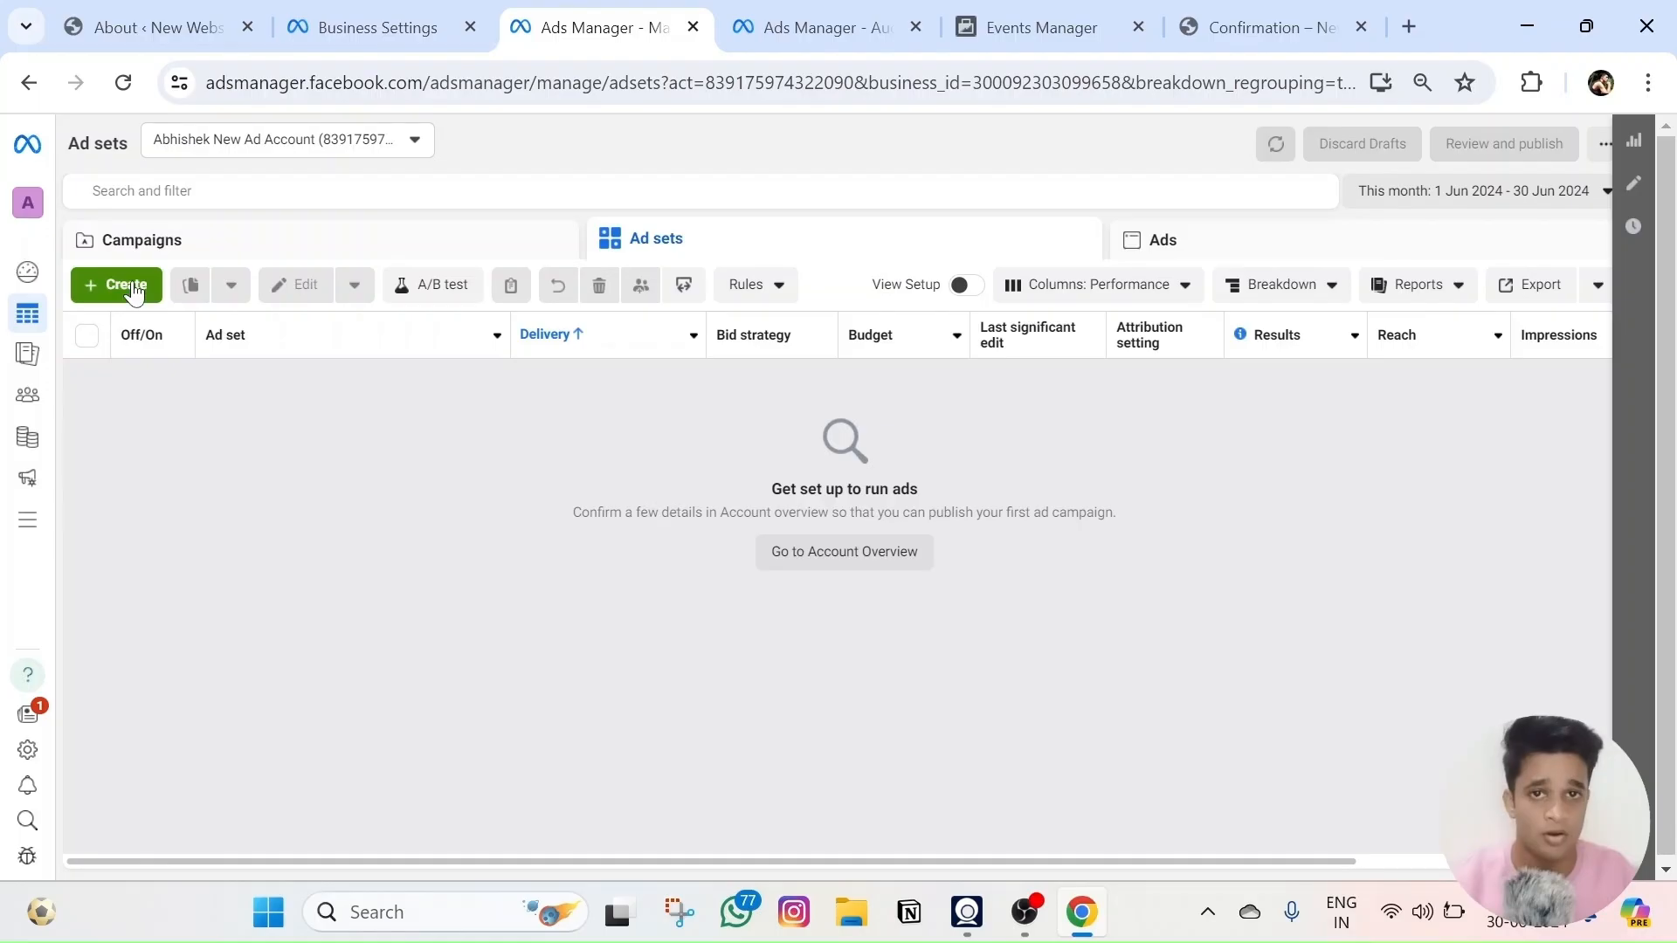
- Create a fresh campaign with the Leads objective using the manual leads campaign setup
left_click(131, 287)
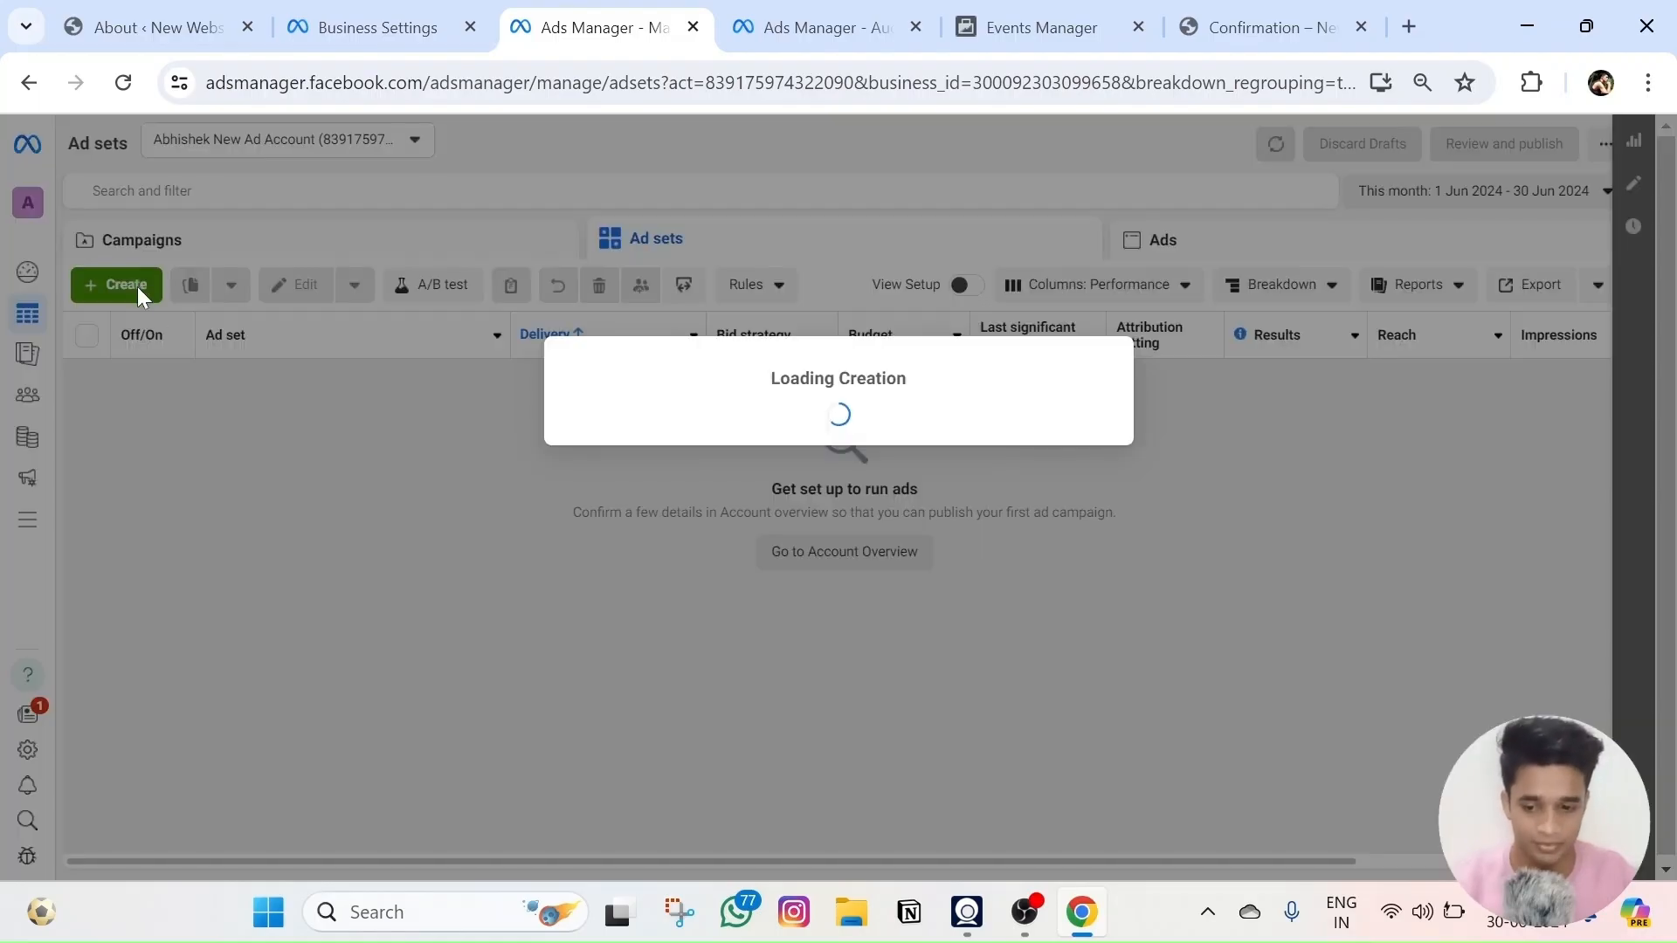
left_click(673, 678)
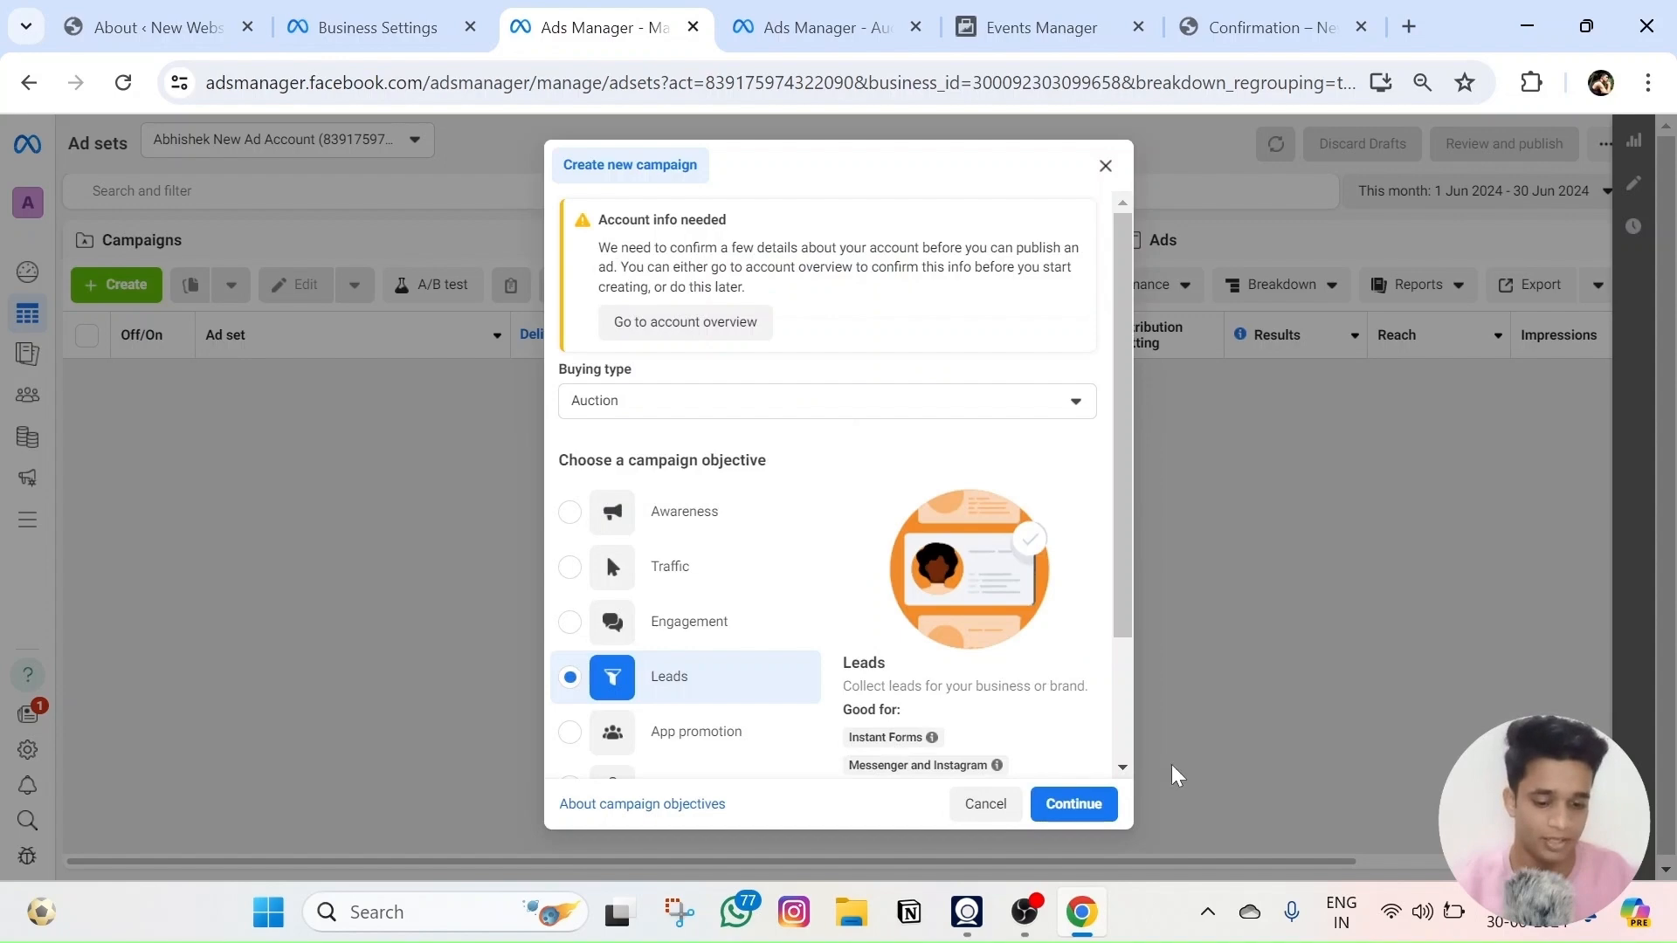
left_click(1076, 802)
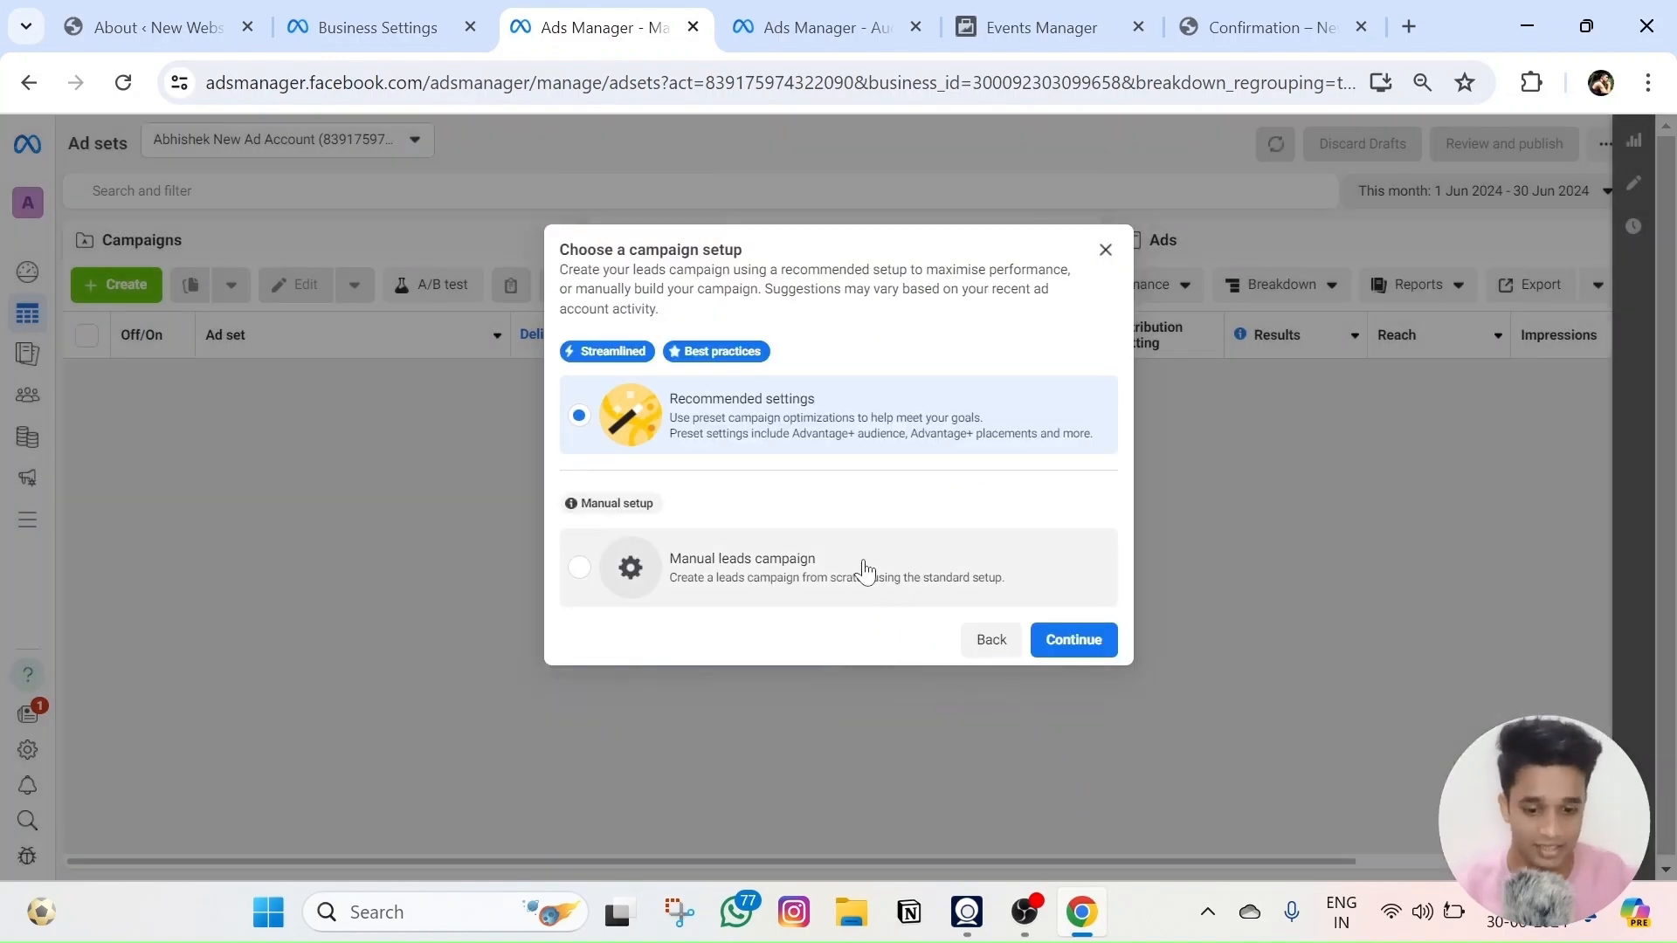
left_click(865, 587)
left_click(1074, 642)
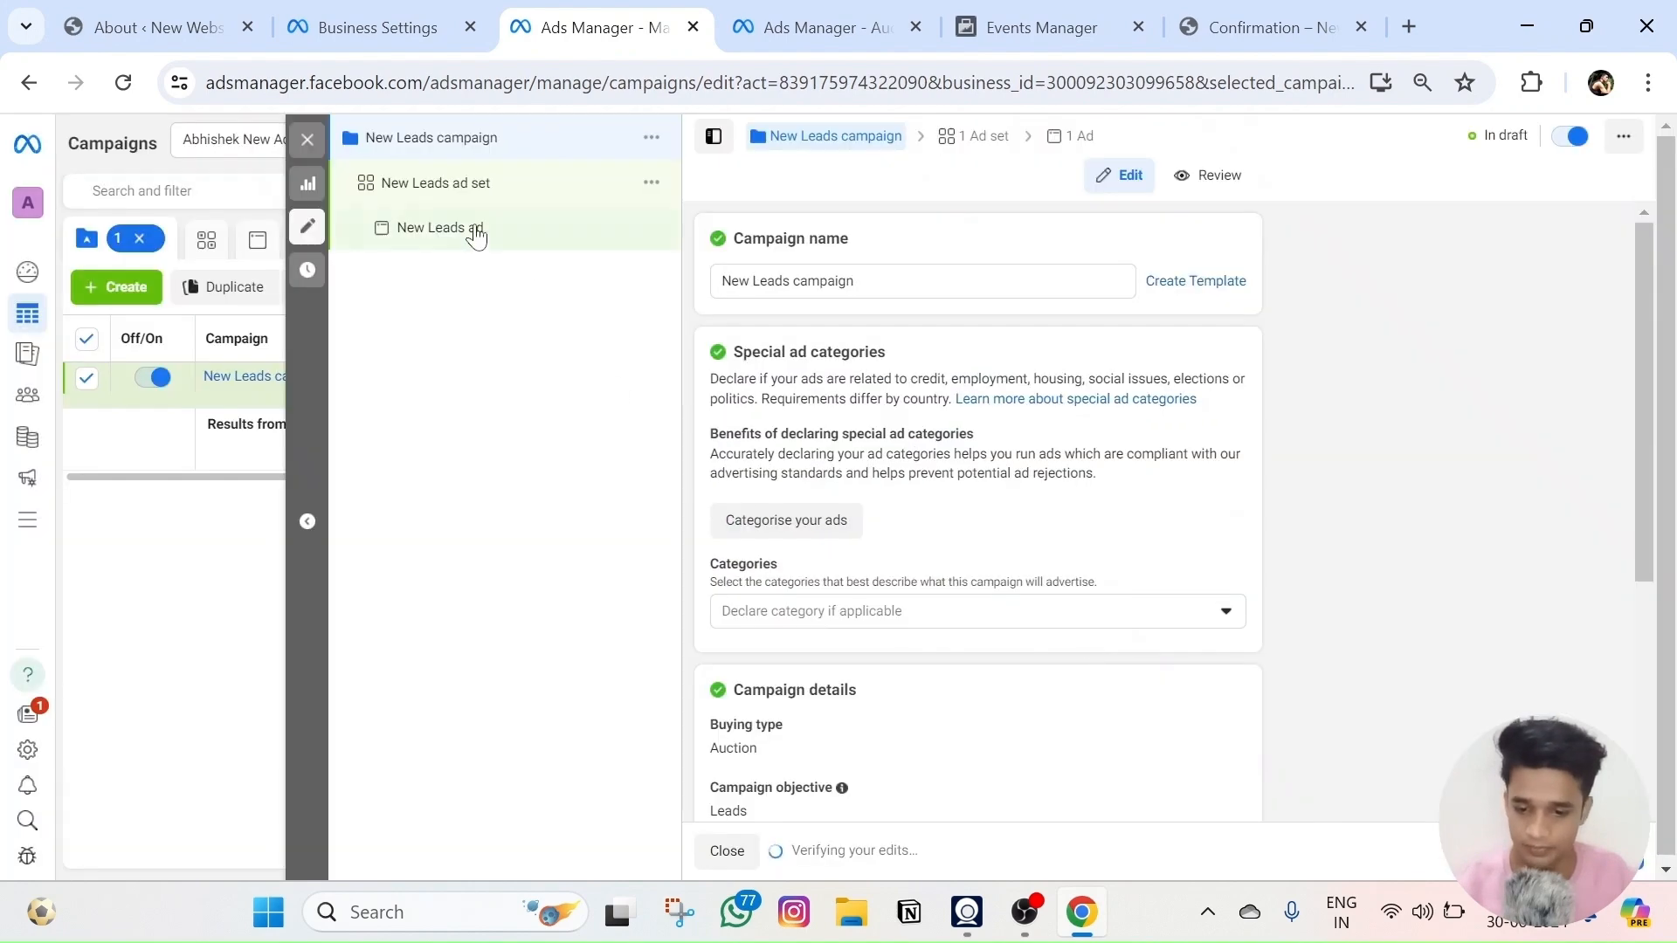
- In the new leads ad set, set the conversion location to Website and the conversion event to Lead
left_click(448, 201)
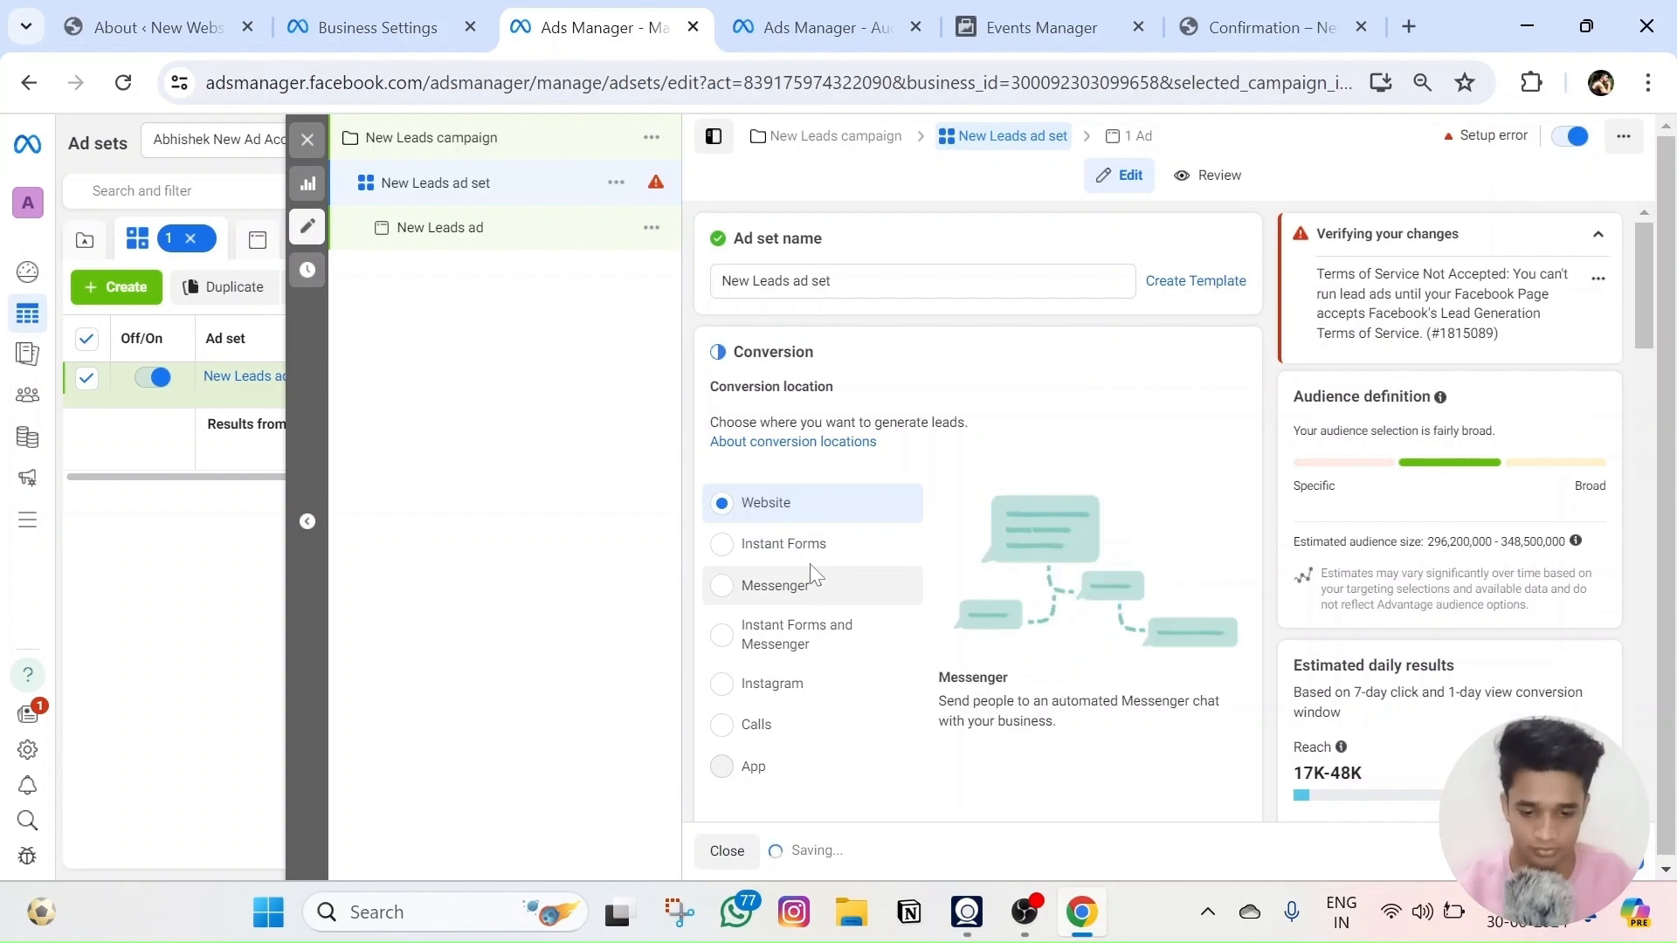
scroll(827, 562, "down", 7)
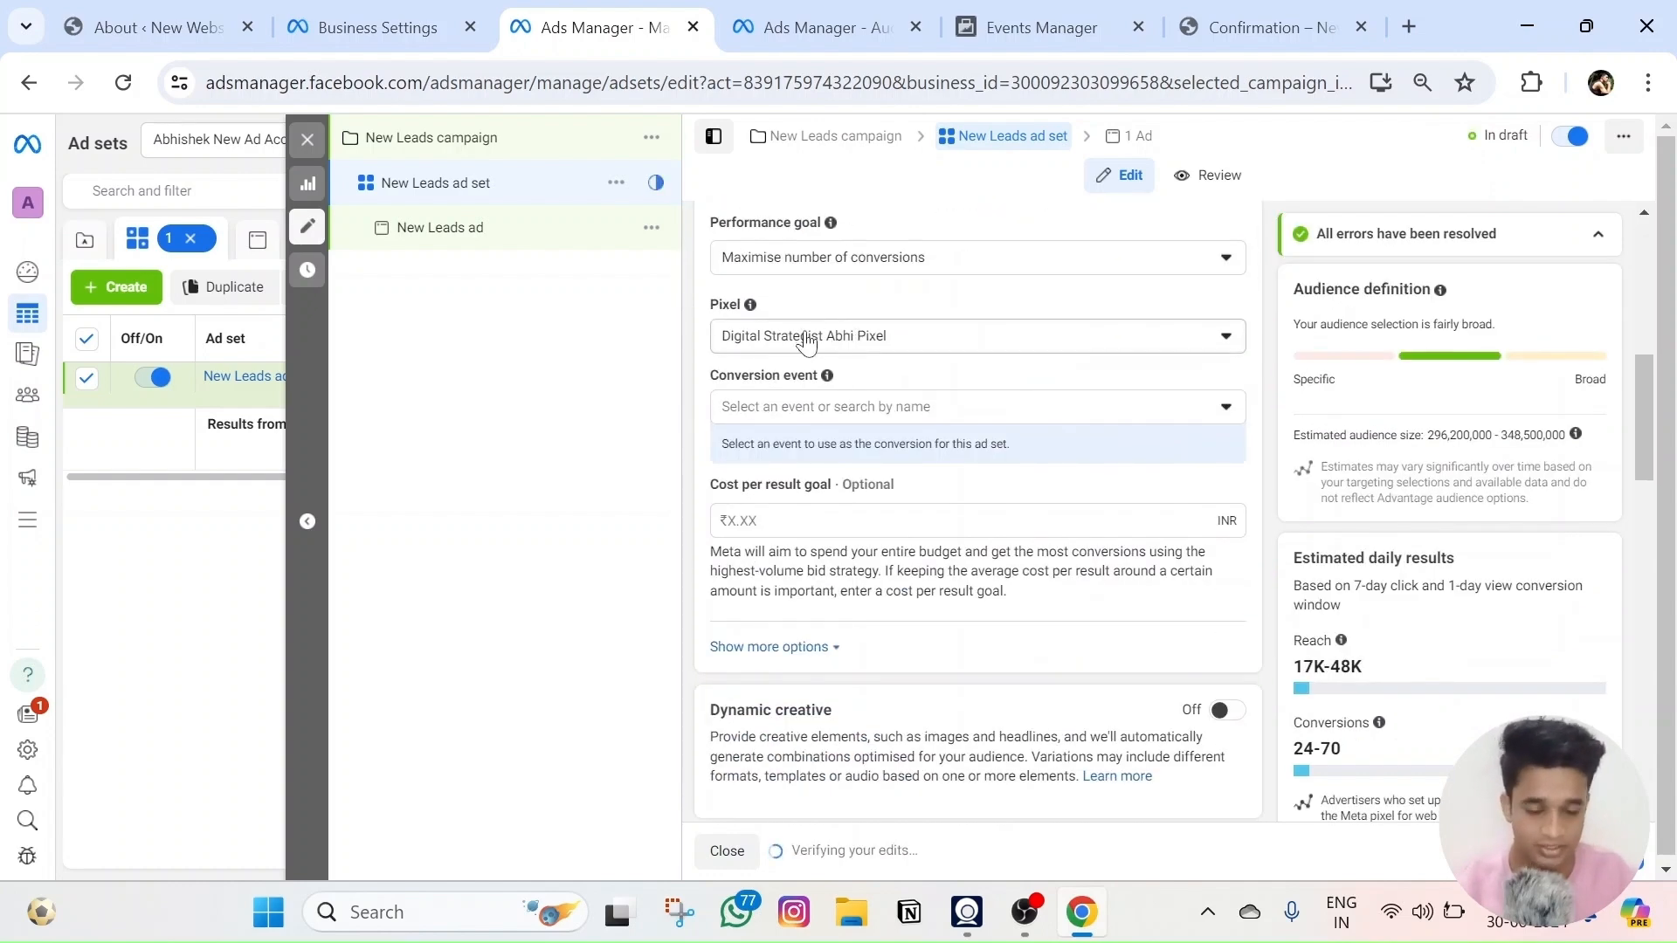
left_click(832, 411)
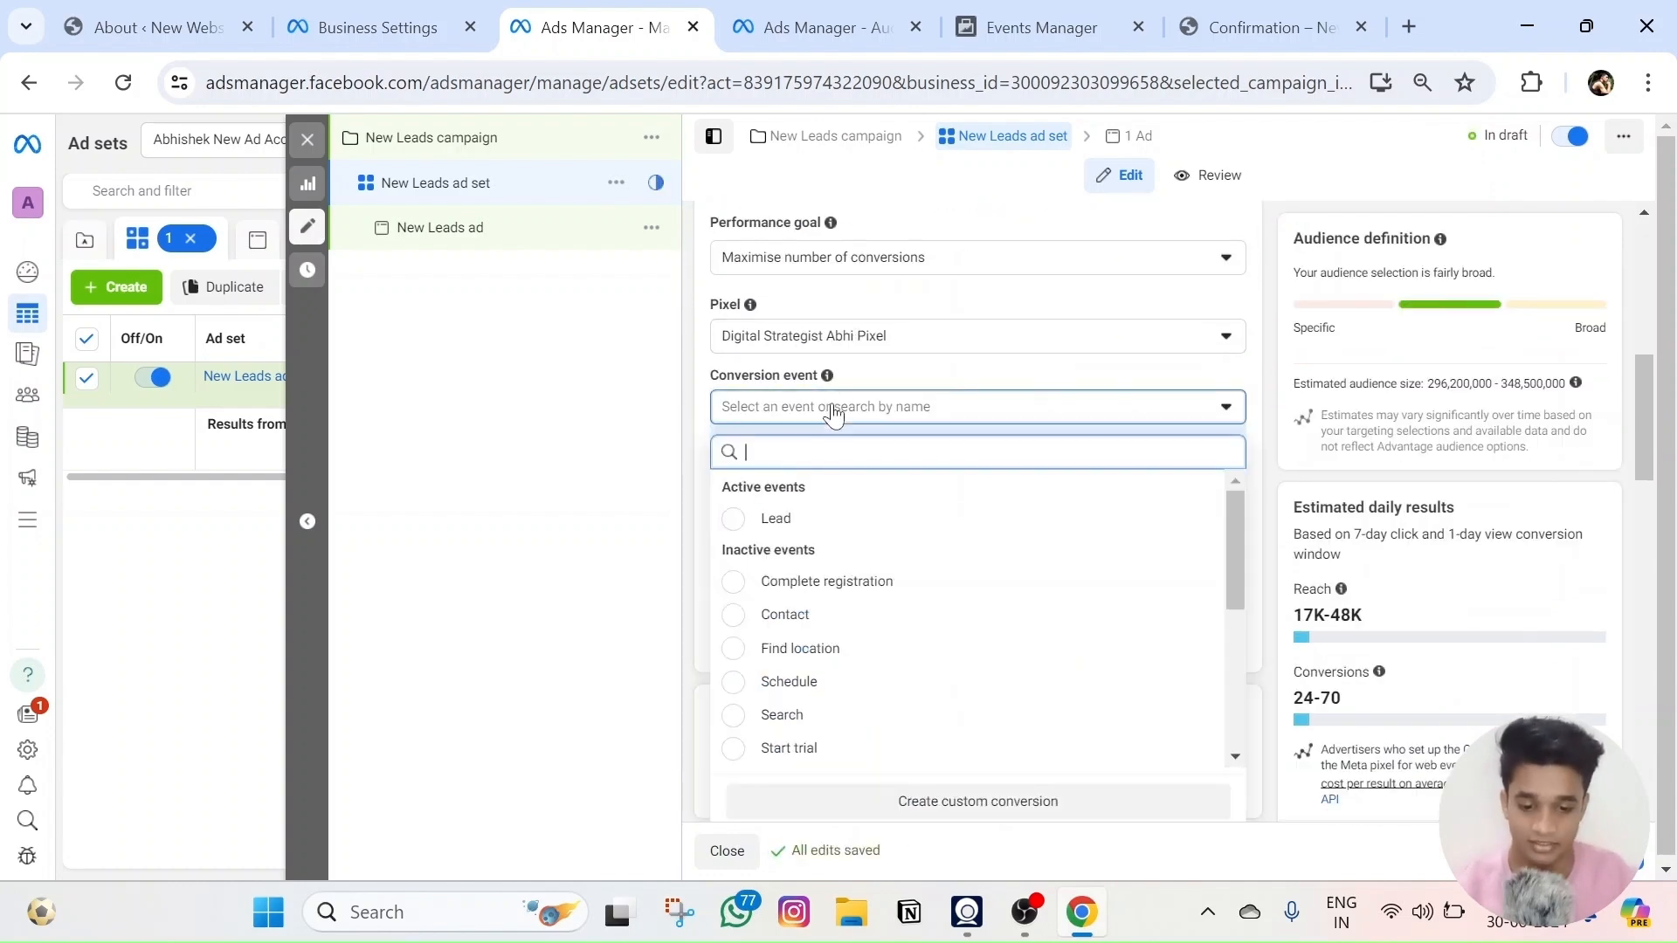
left_click(774, 518)
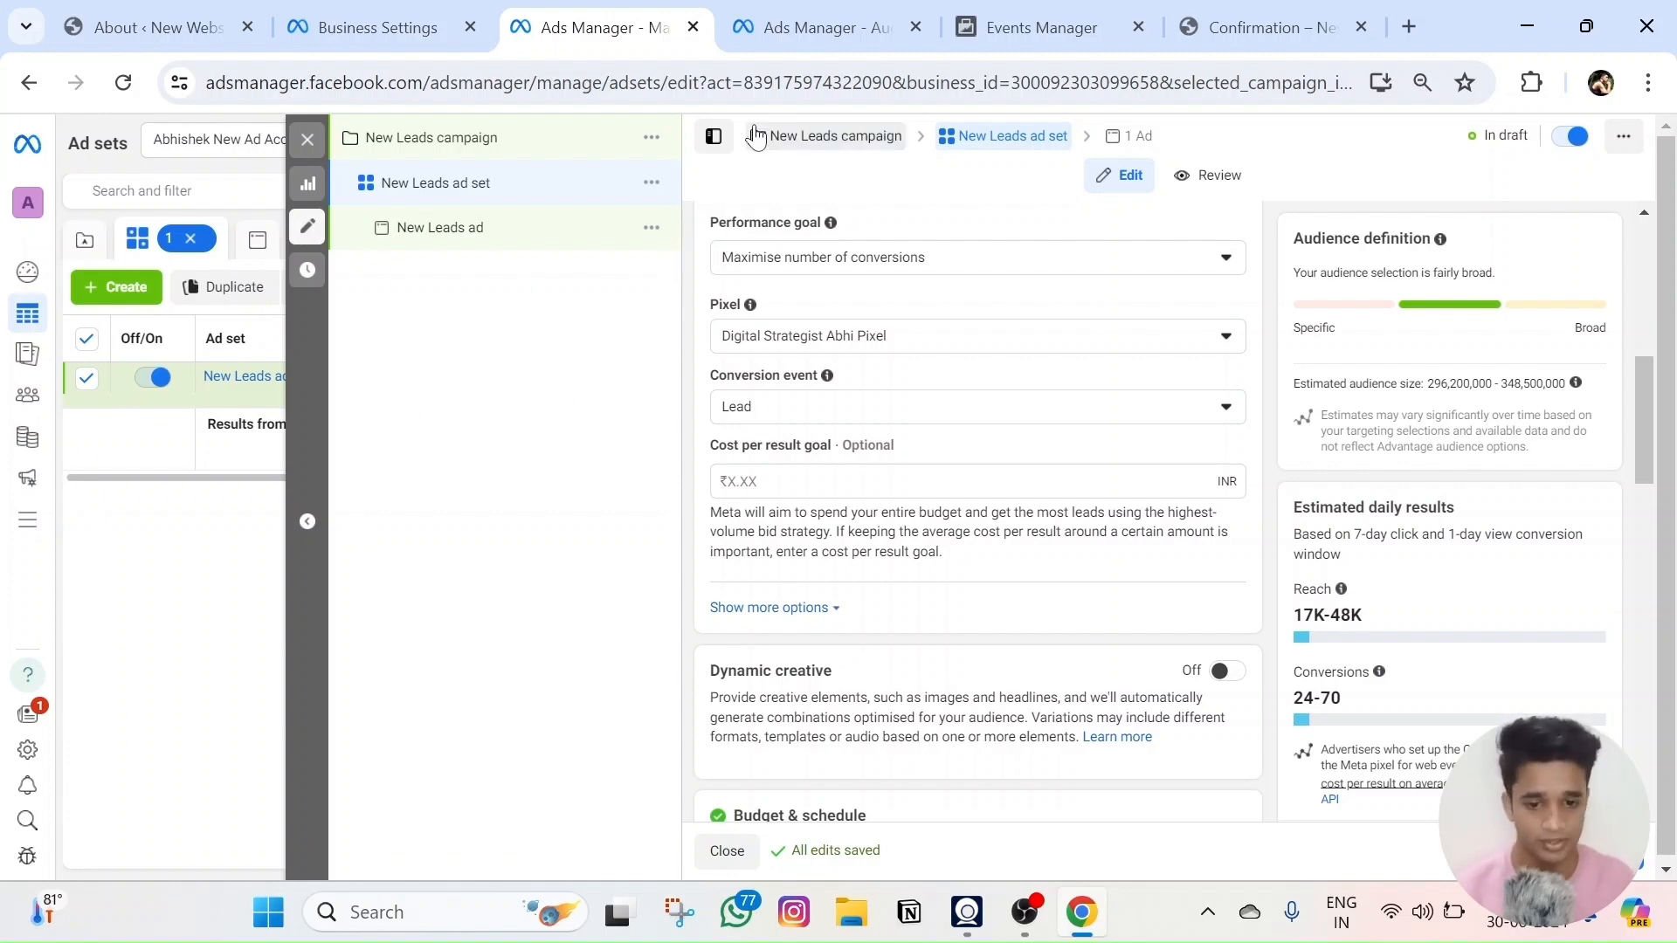
- Open Audiences from Business settings and start a custom audience with Website as its source
left_click(377, 27)
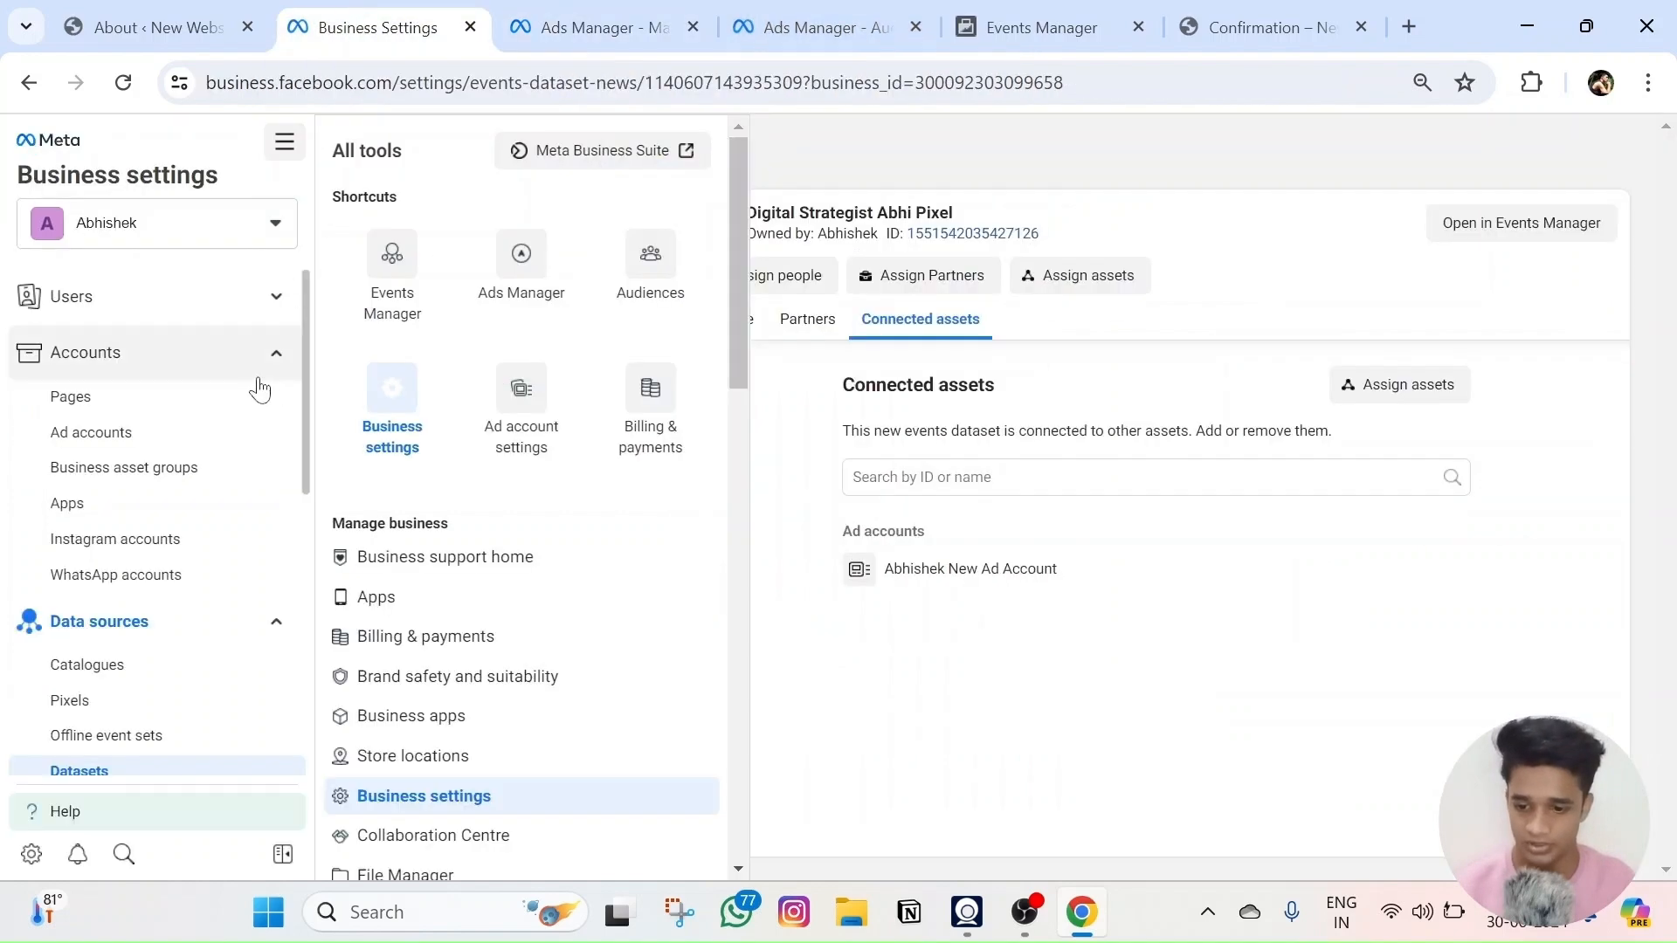
left_click(662, 265)
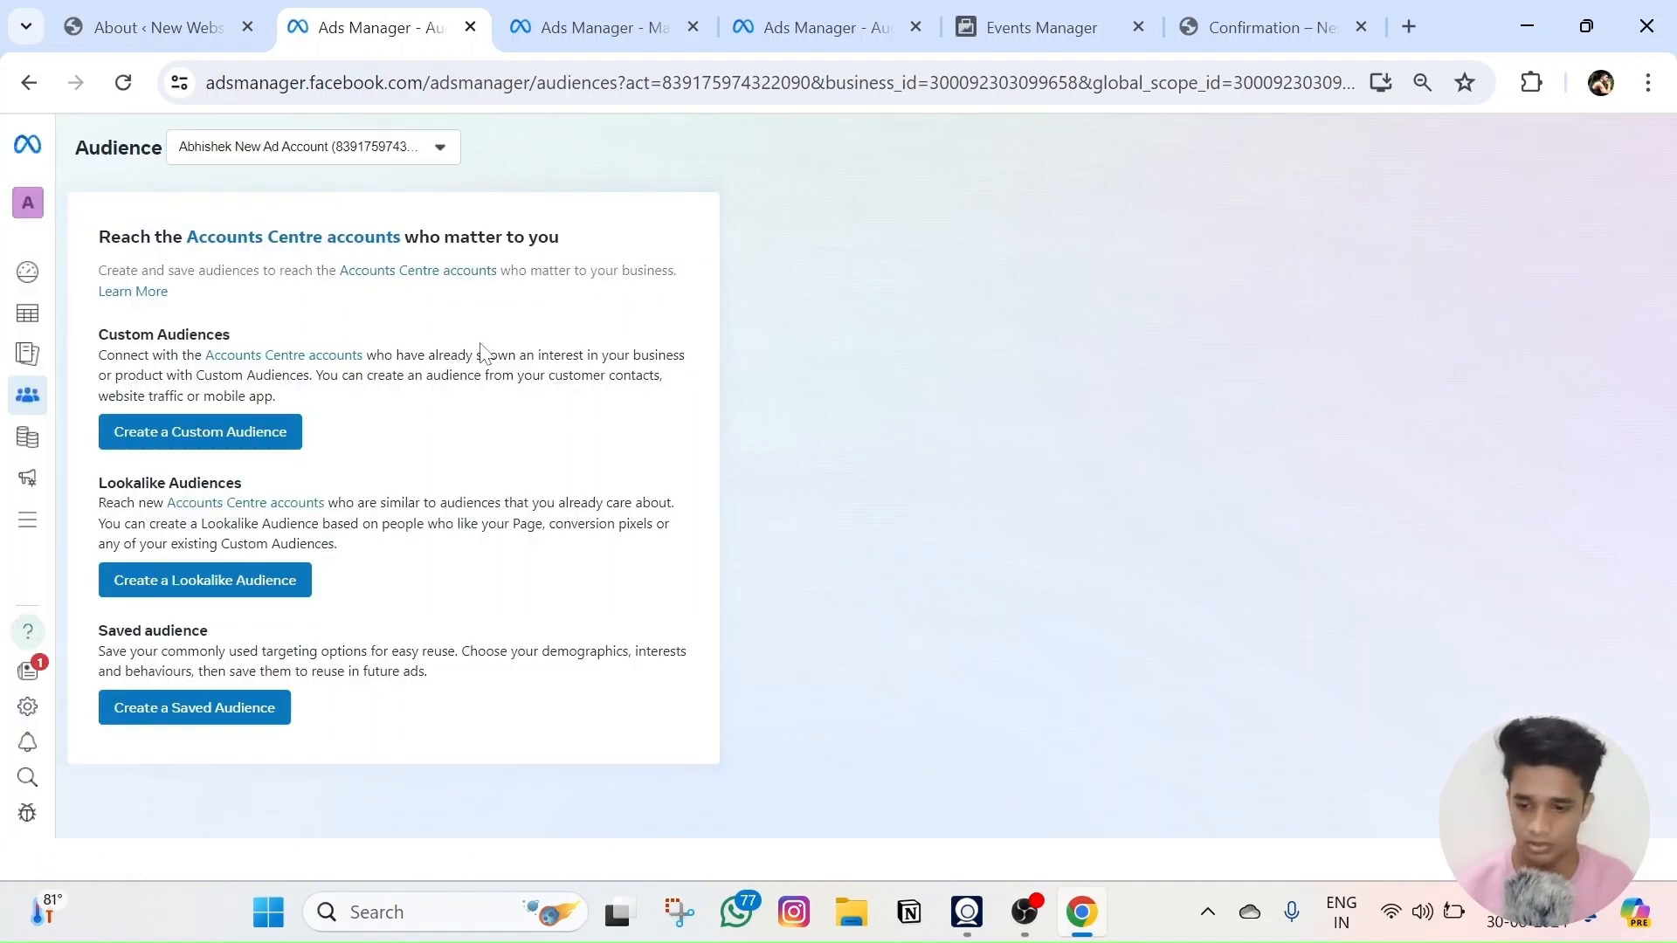
left_click(200, 432)
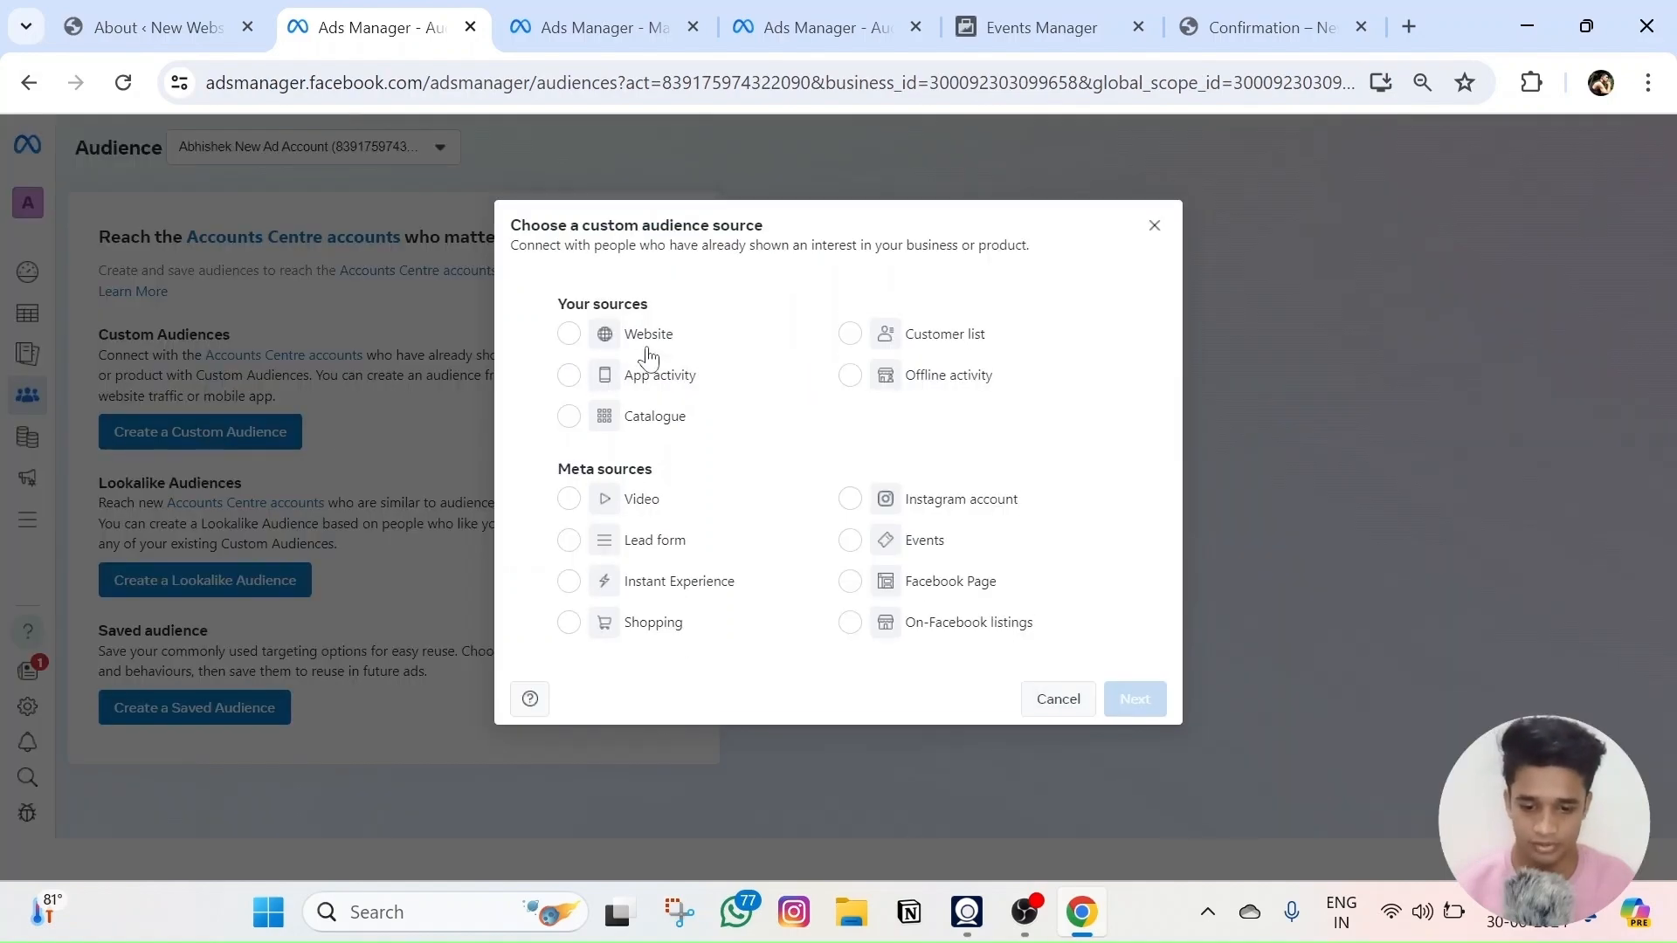
left_click(651, 335)
left_click(1140, 699)
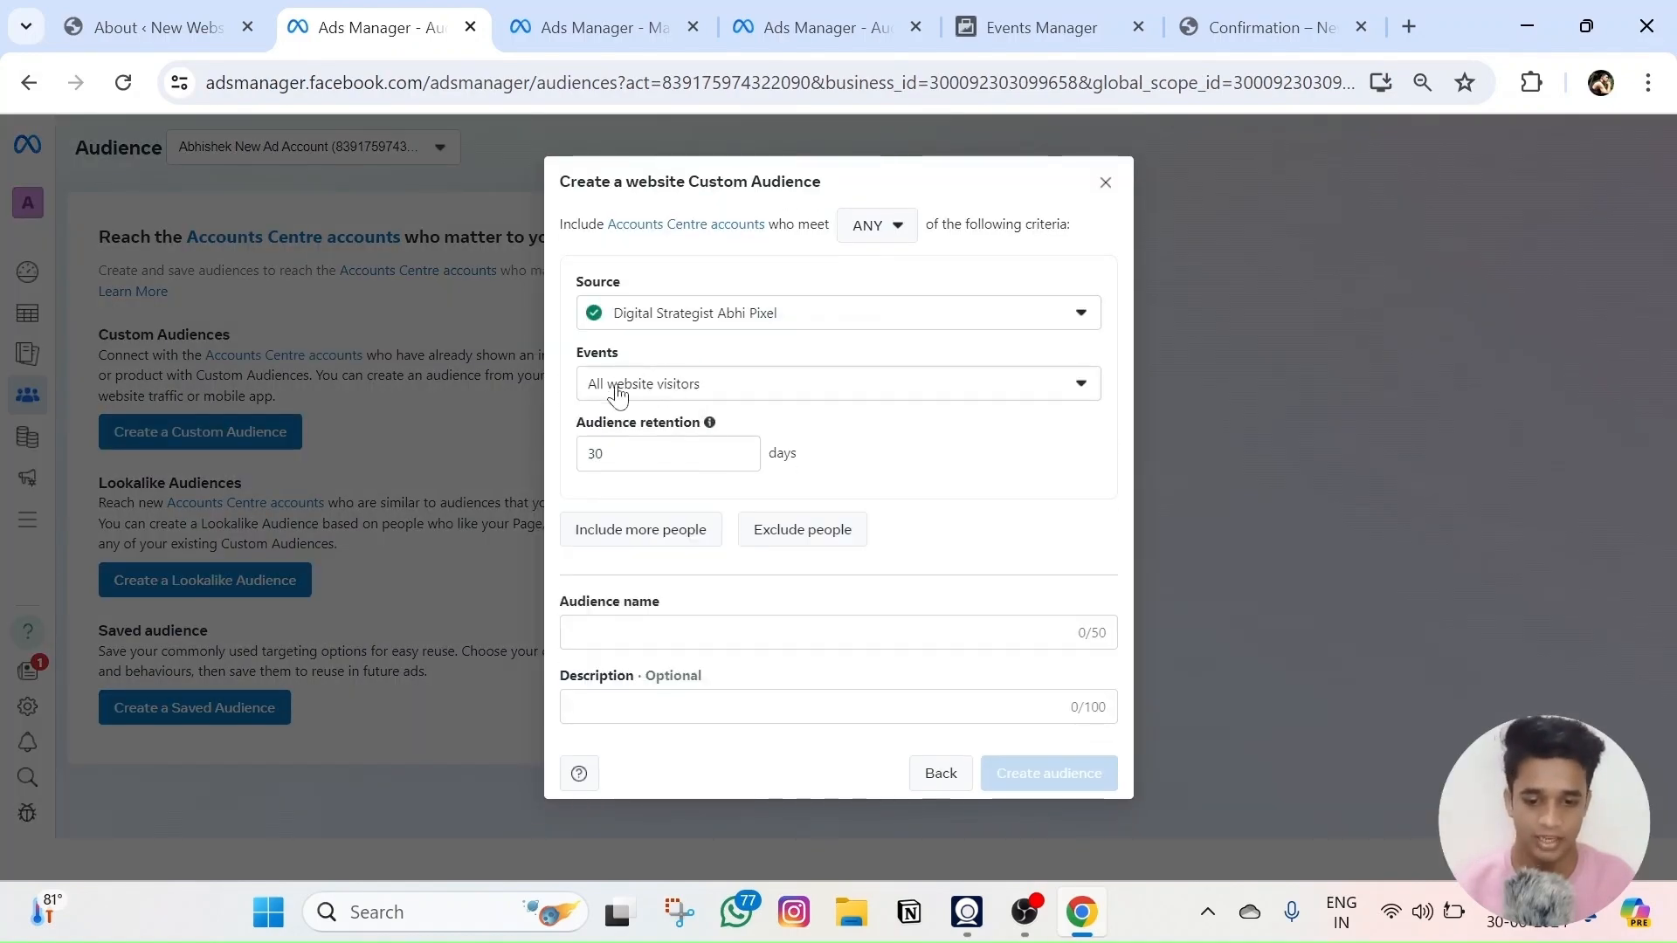
- Set the website custom audience's event to Lead and name it Lead, and go back to the source selection without creating it
left_click(633, 390)
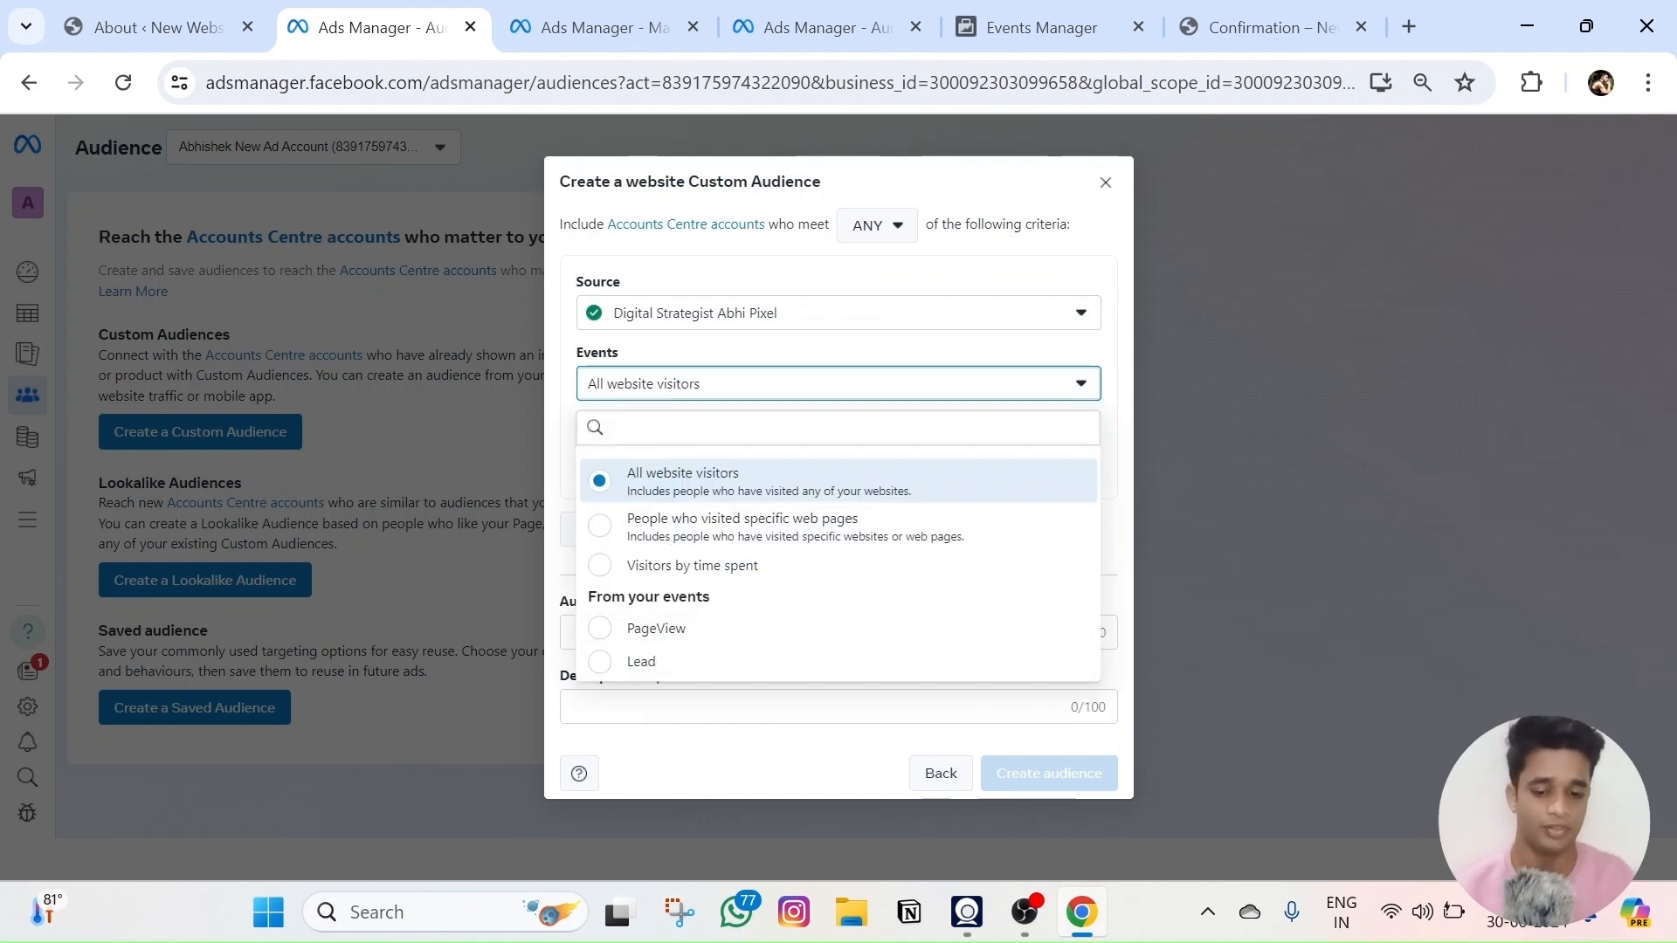
left_click(638, 662)
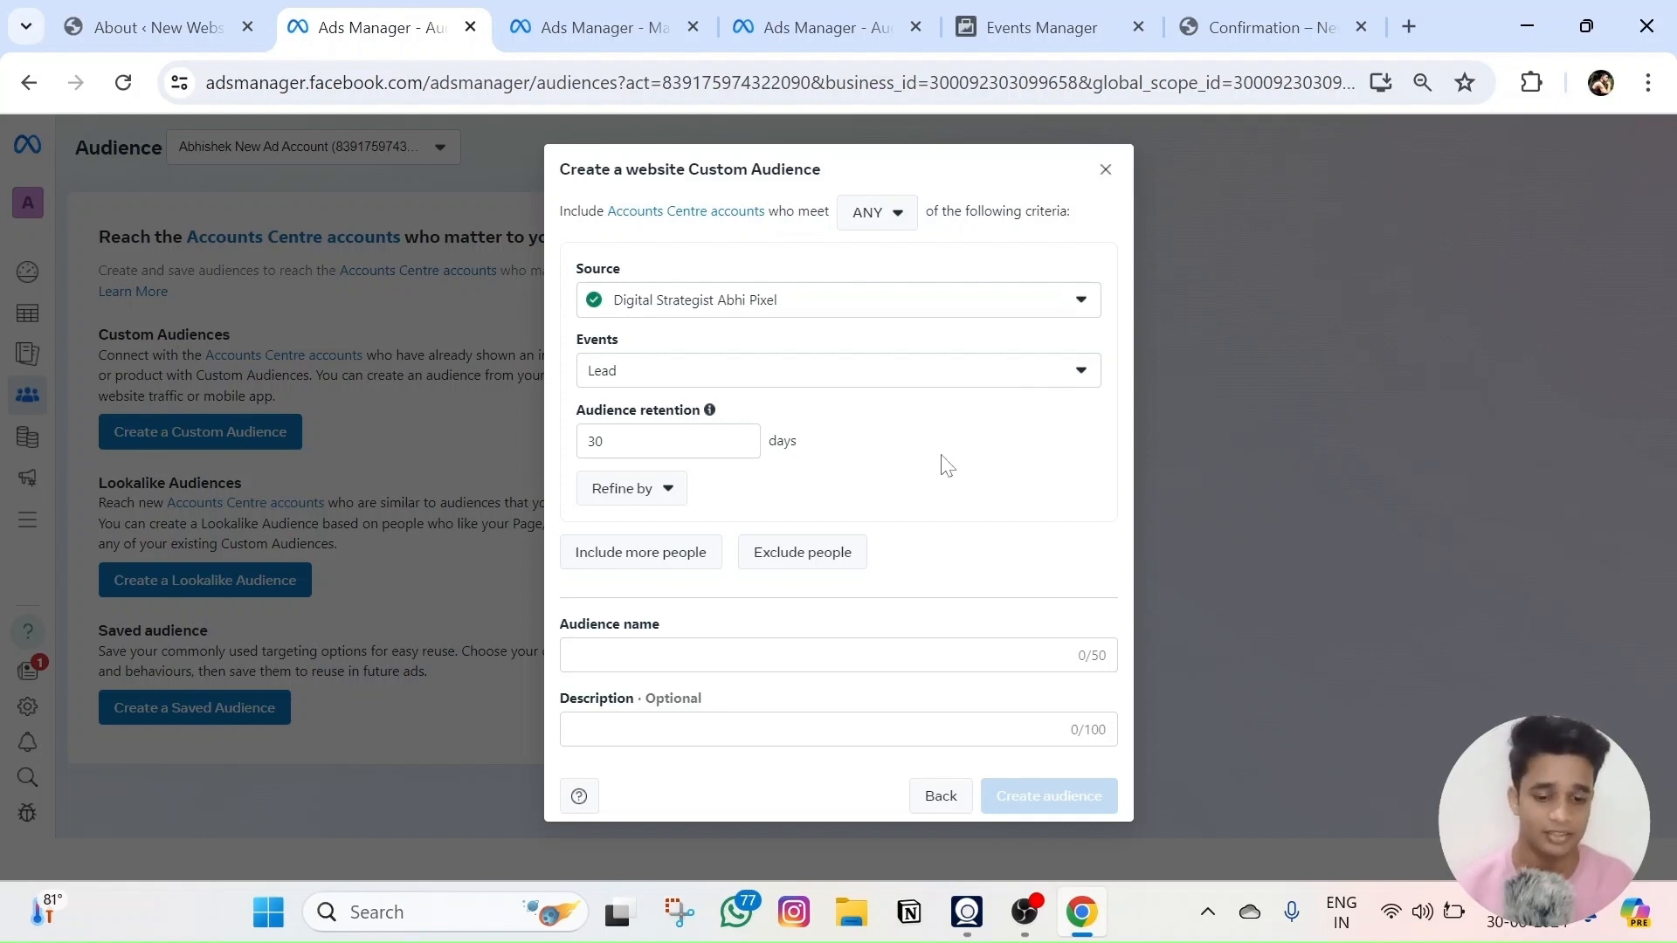
left_click(685, 655)
type("Lead")
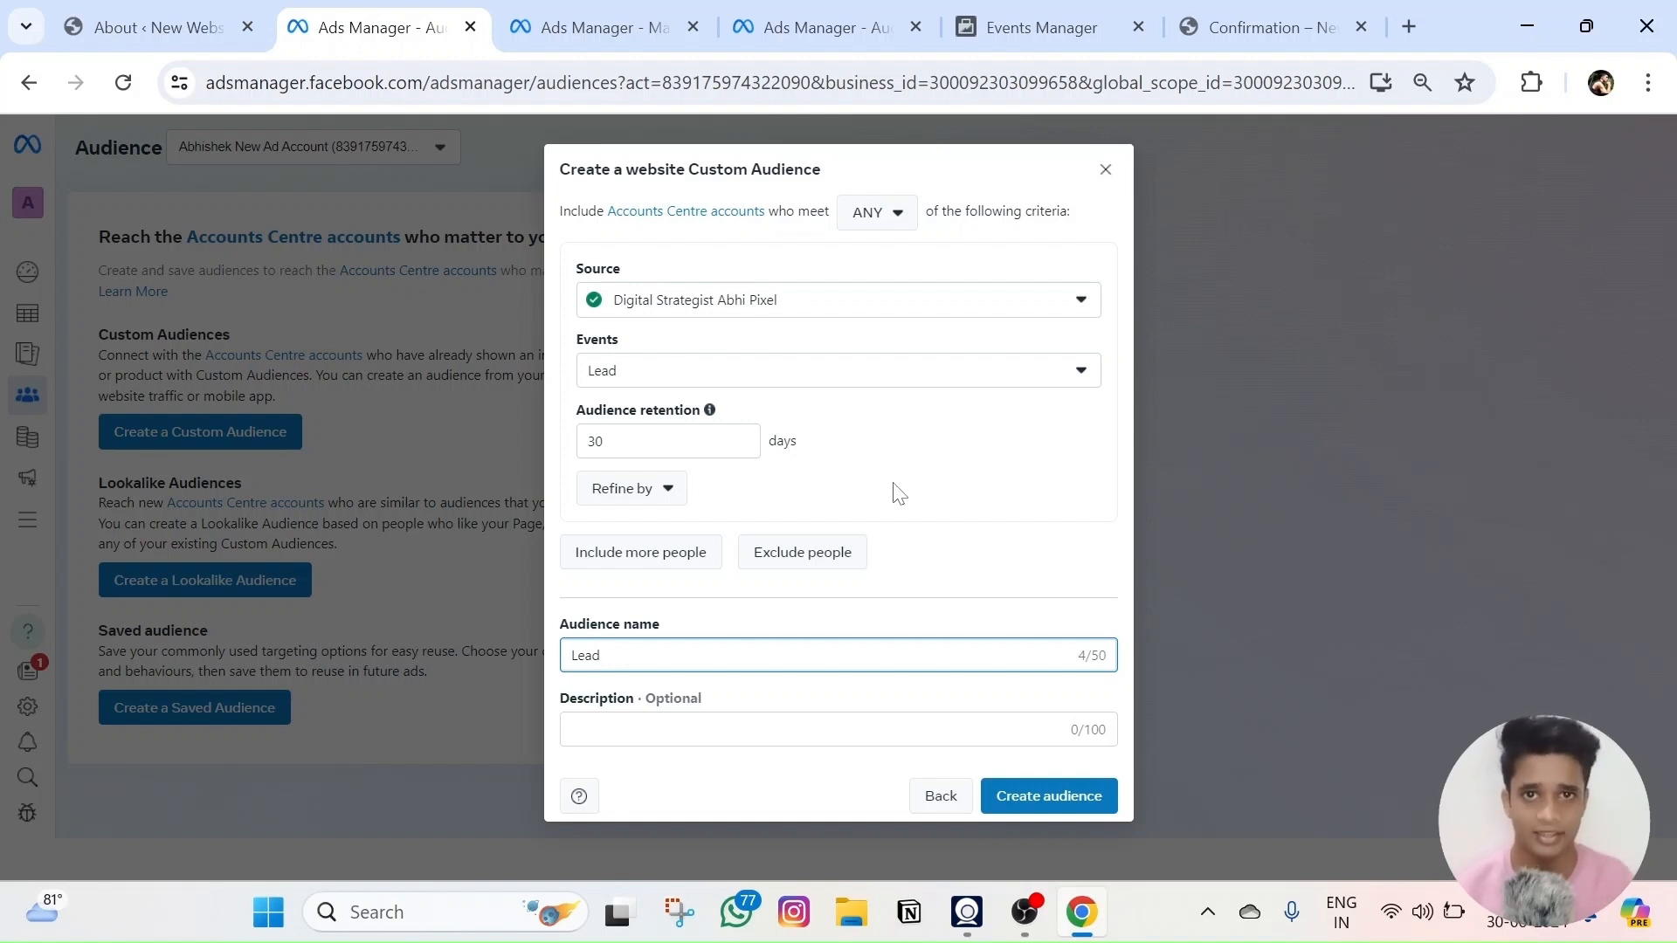
left_click(938, 797)
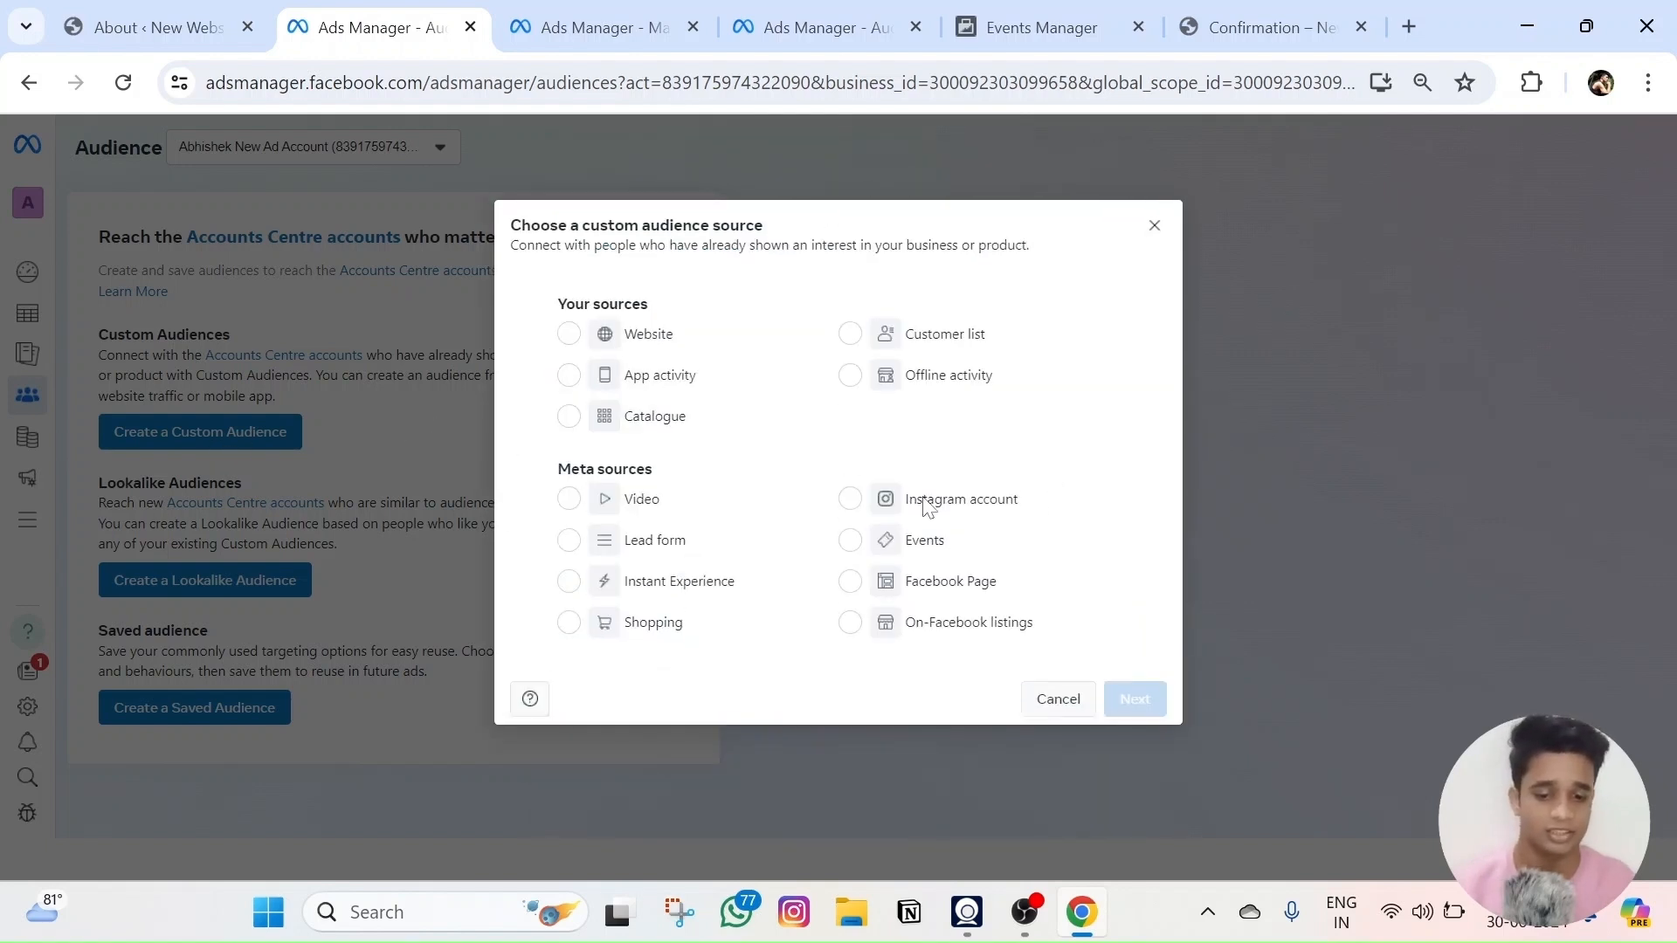